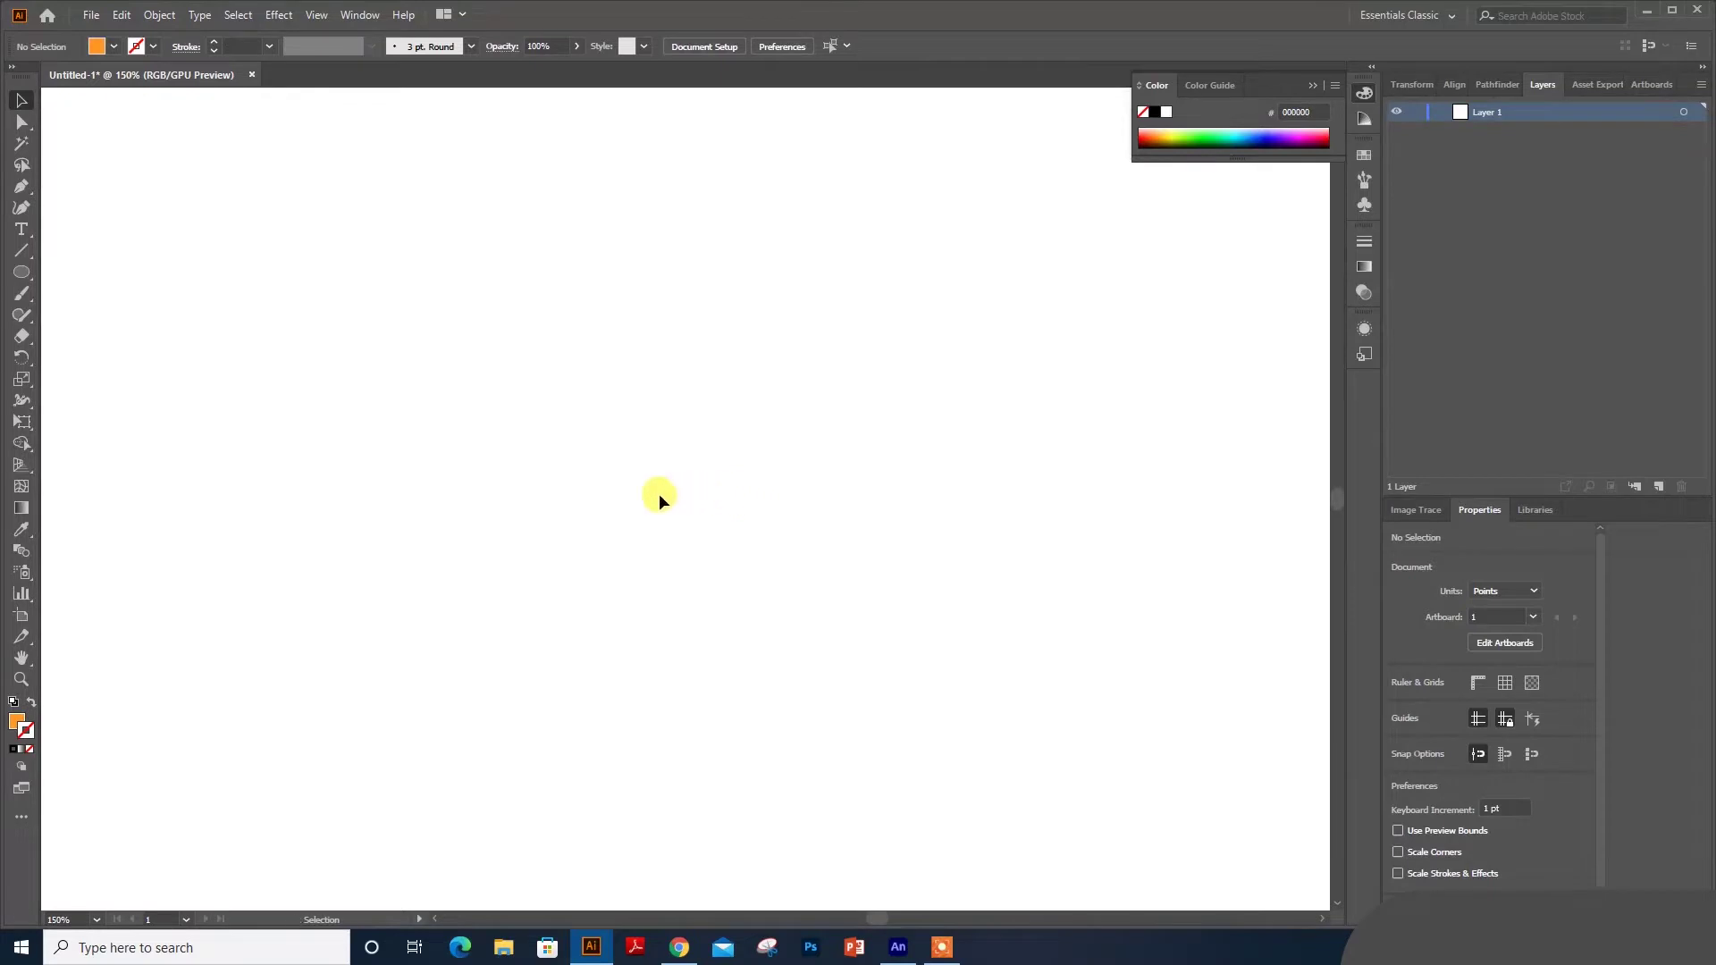
- Draw a small black-outlined orange head ellipse, then a tall body ellipse about 16 by 119 pt centred below it
{"action": "key", "text": "space"}
{"action": "left_click", "coordinate": [27, 271]}
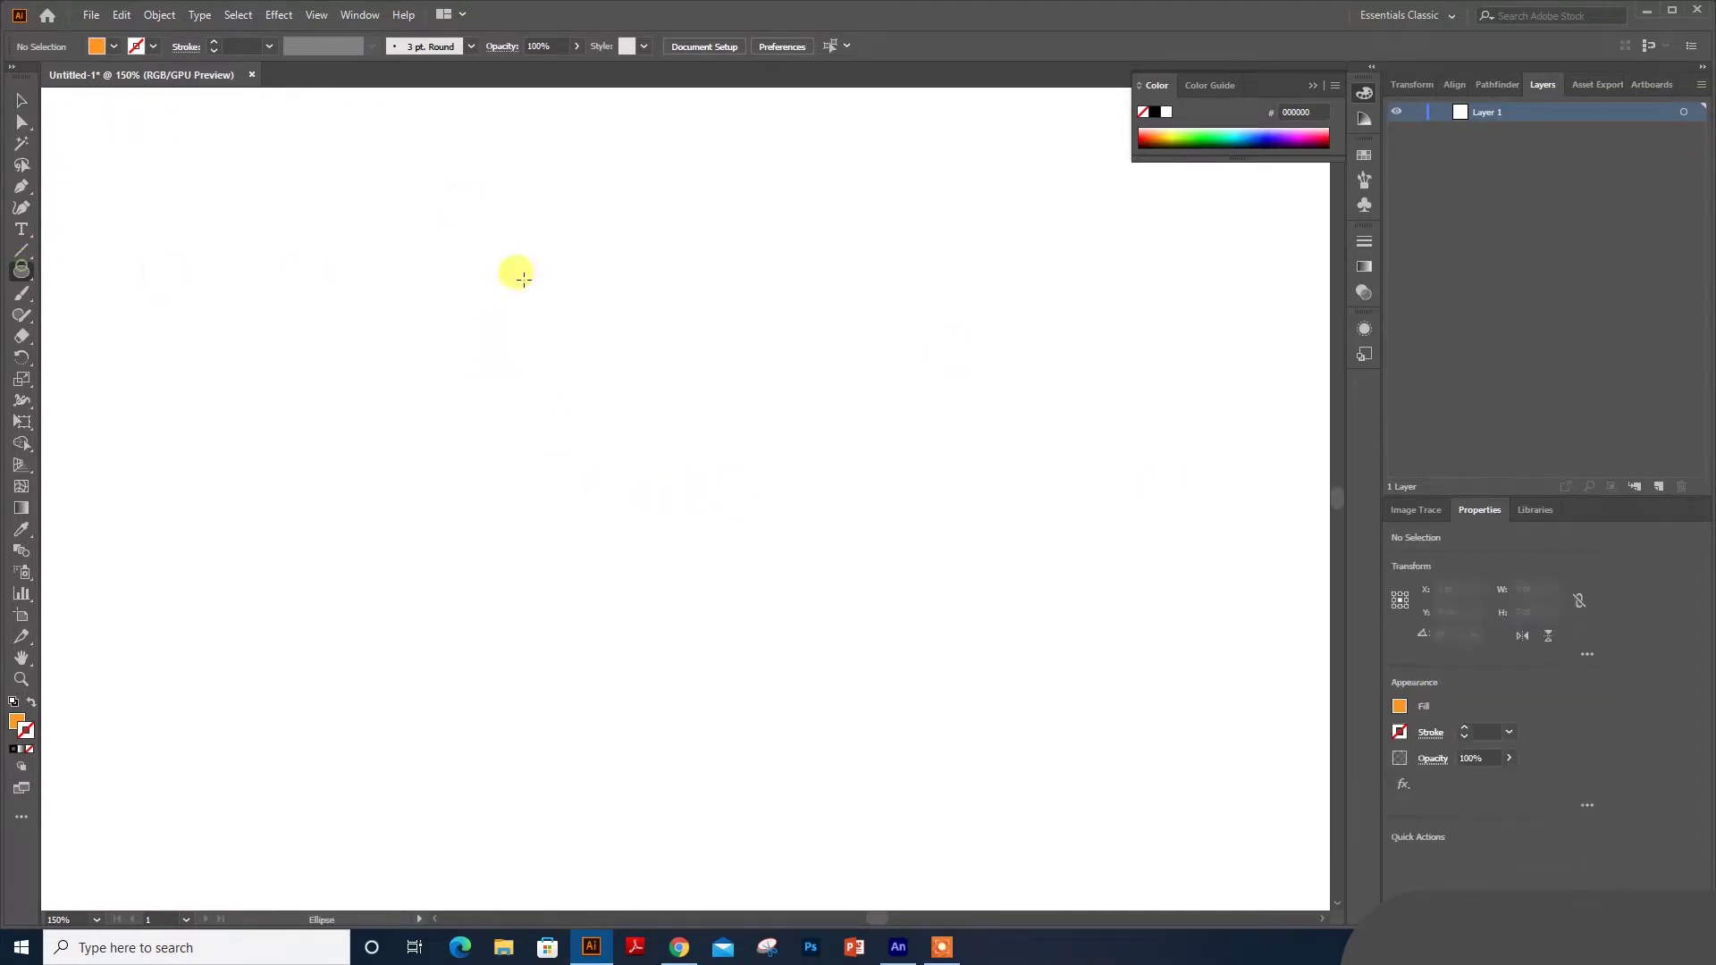
{"action": "left_click", "coordinate": [26, 731]}
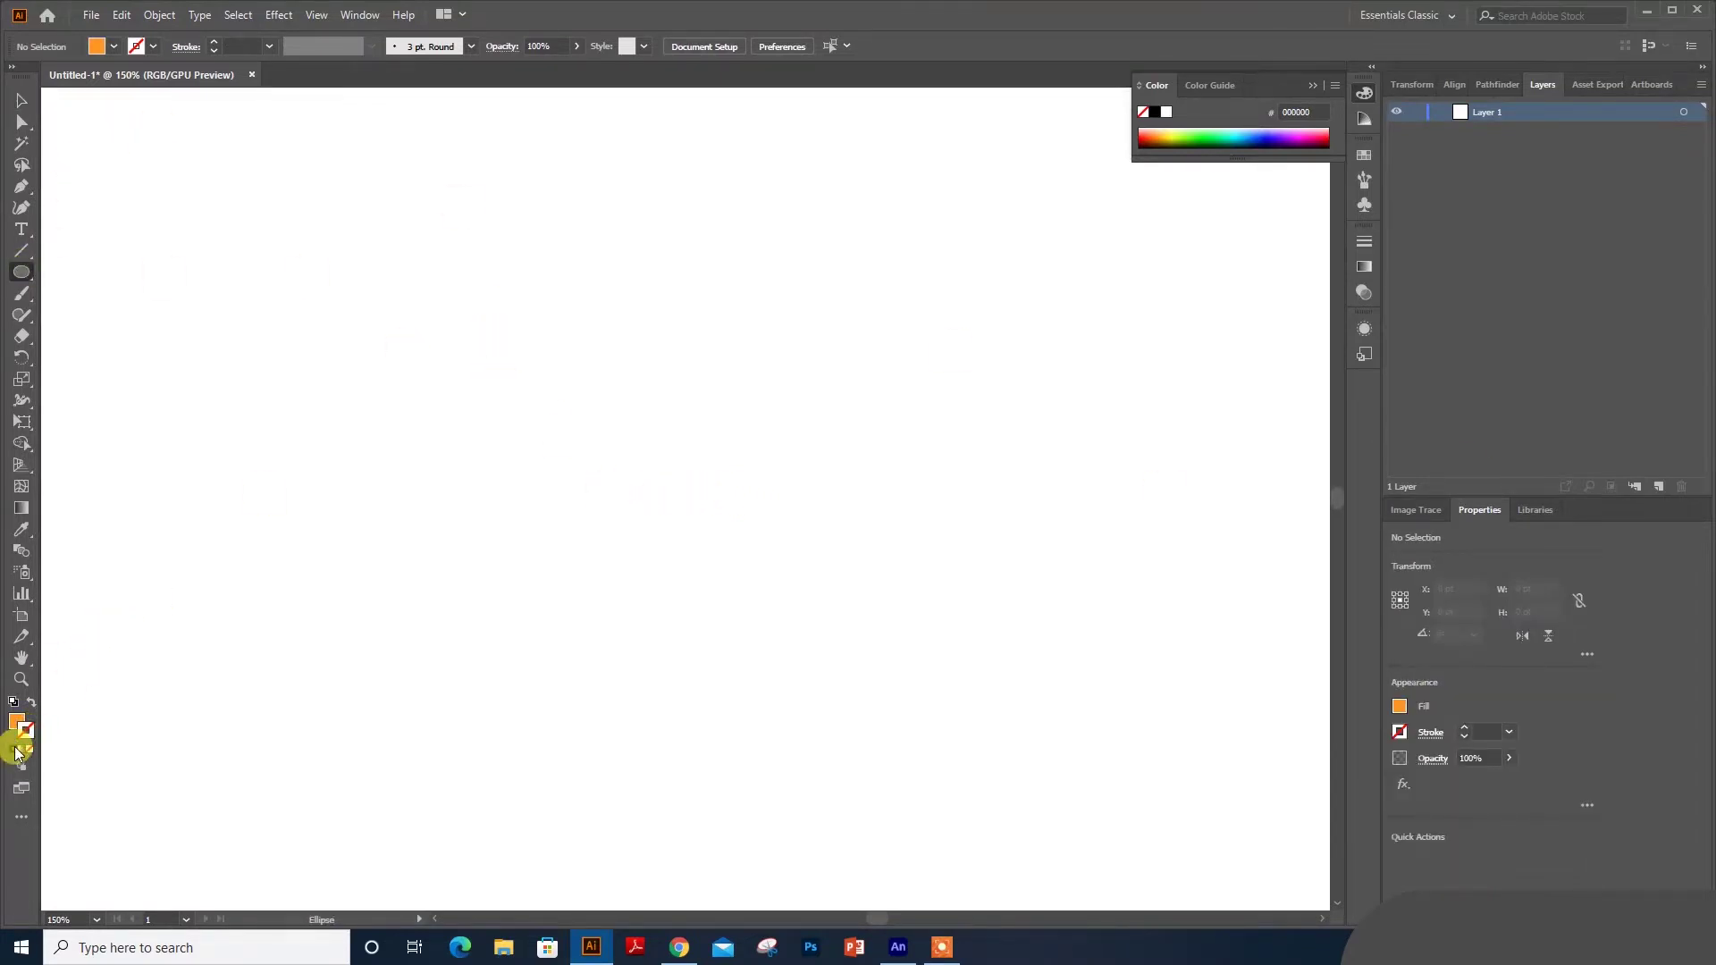
{"action": "left_click_drag", "start_coordinate": [684, 319], "coordinate": [709, 568]}
{"action": "left_click_drag", "start_coordinate": [693, 466], "coordinate": [688, 464]}
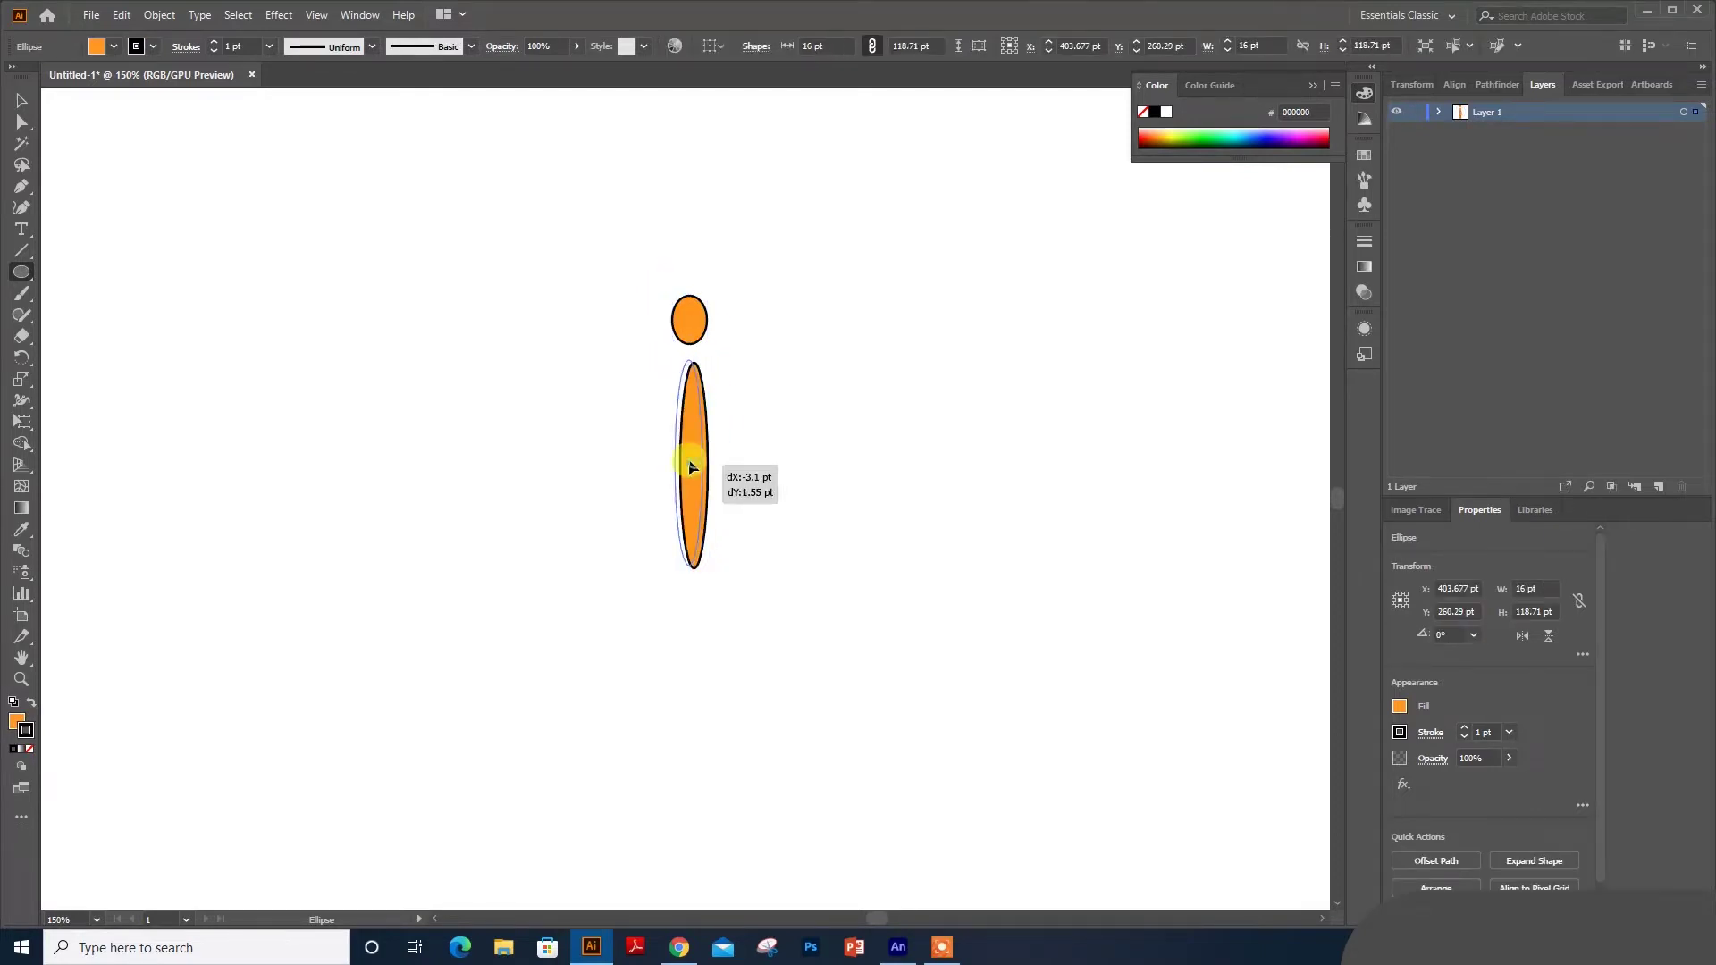
- Draw a wing ellipse about 77 by 117 pt right of the body and a thin antenna ellipse about 4 by 66 pt above the head
{"action": "left_click_drag", "start_coordinate": [722, 247], "coordinate": [854, 449]}
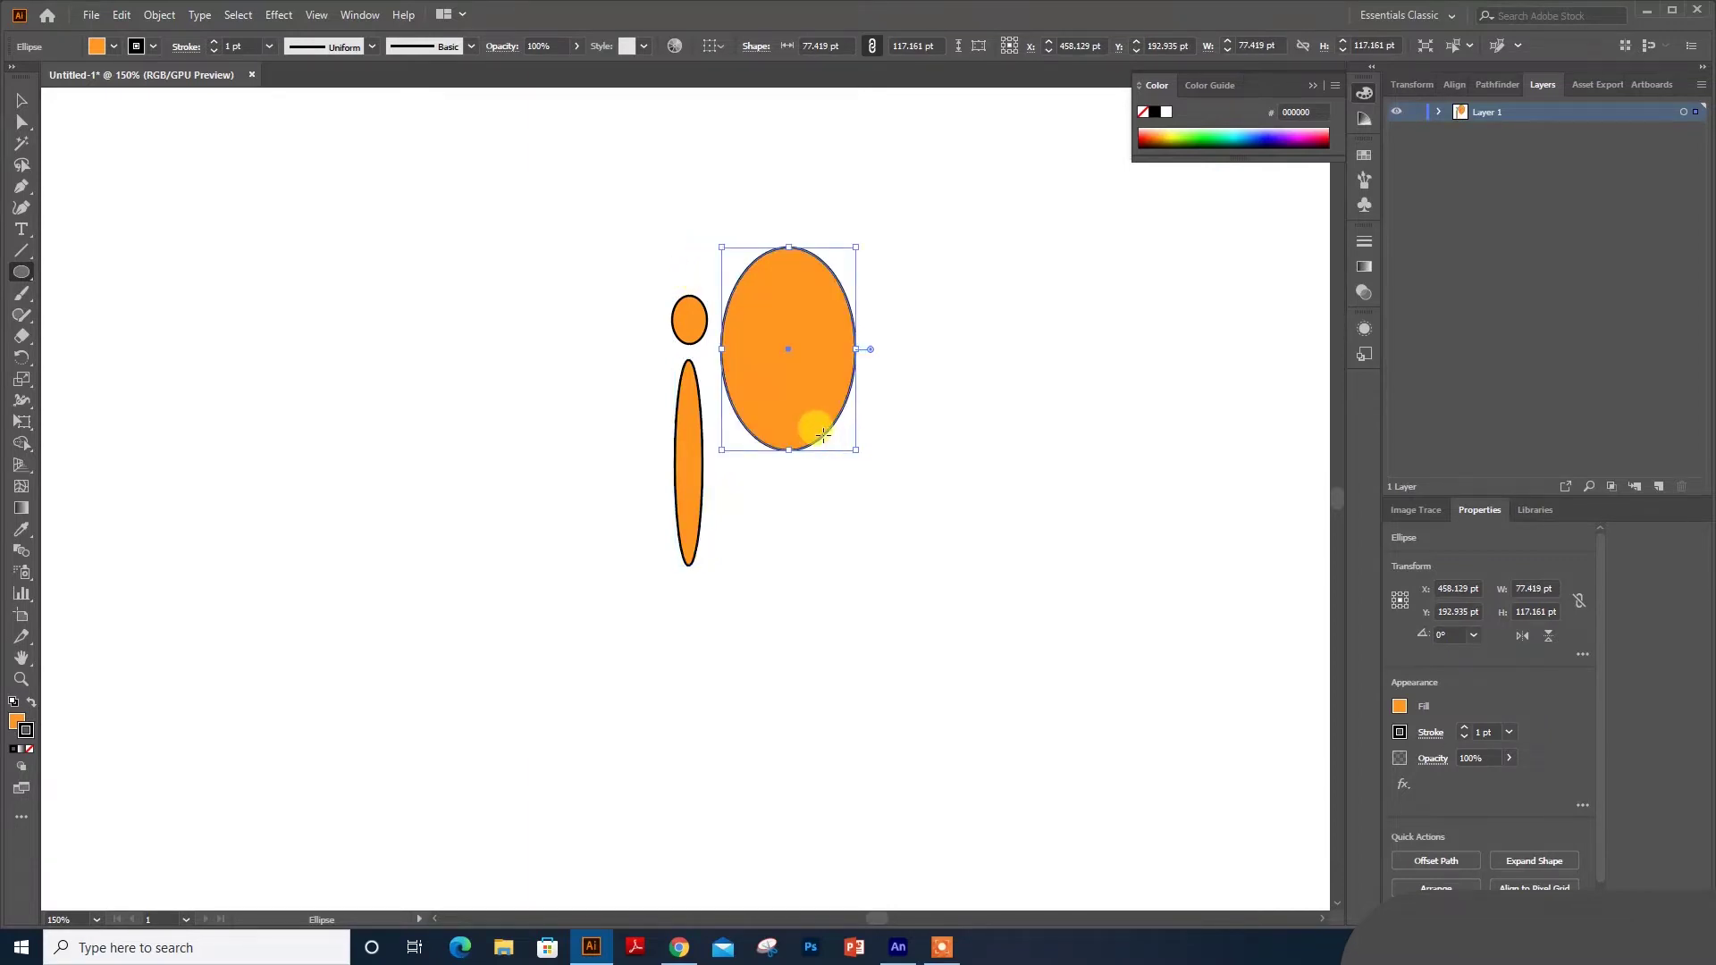
{"action": "left_click_drag", "start_coordinate": [693, 162], "coordinate": [697, 275]}
{"action": "left_click", "coordinate": [21, 100]}
{"action": "left_click", "coordinate": [617, 442]}
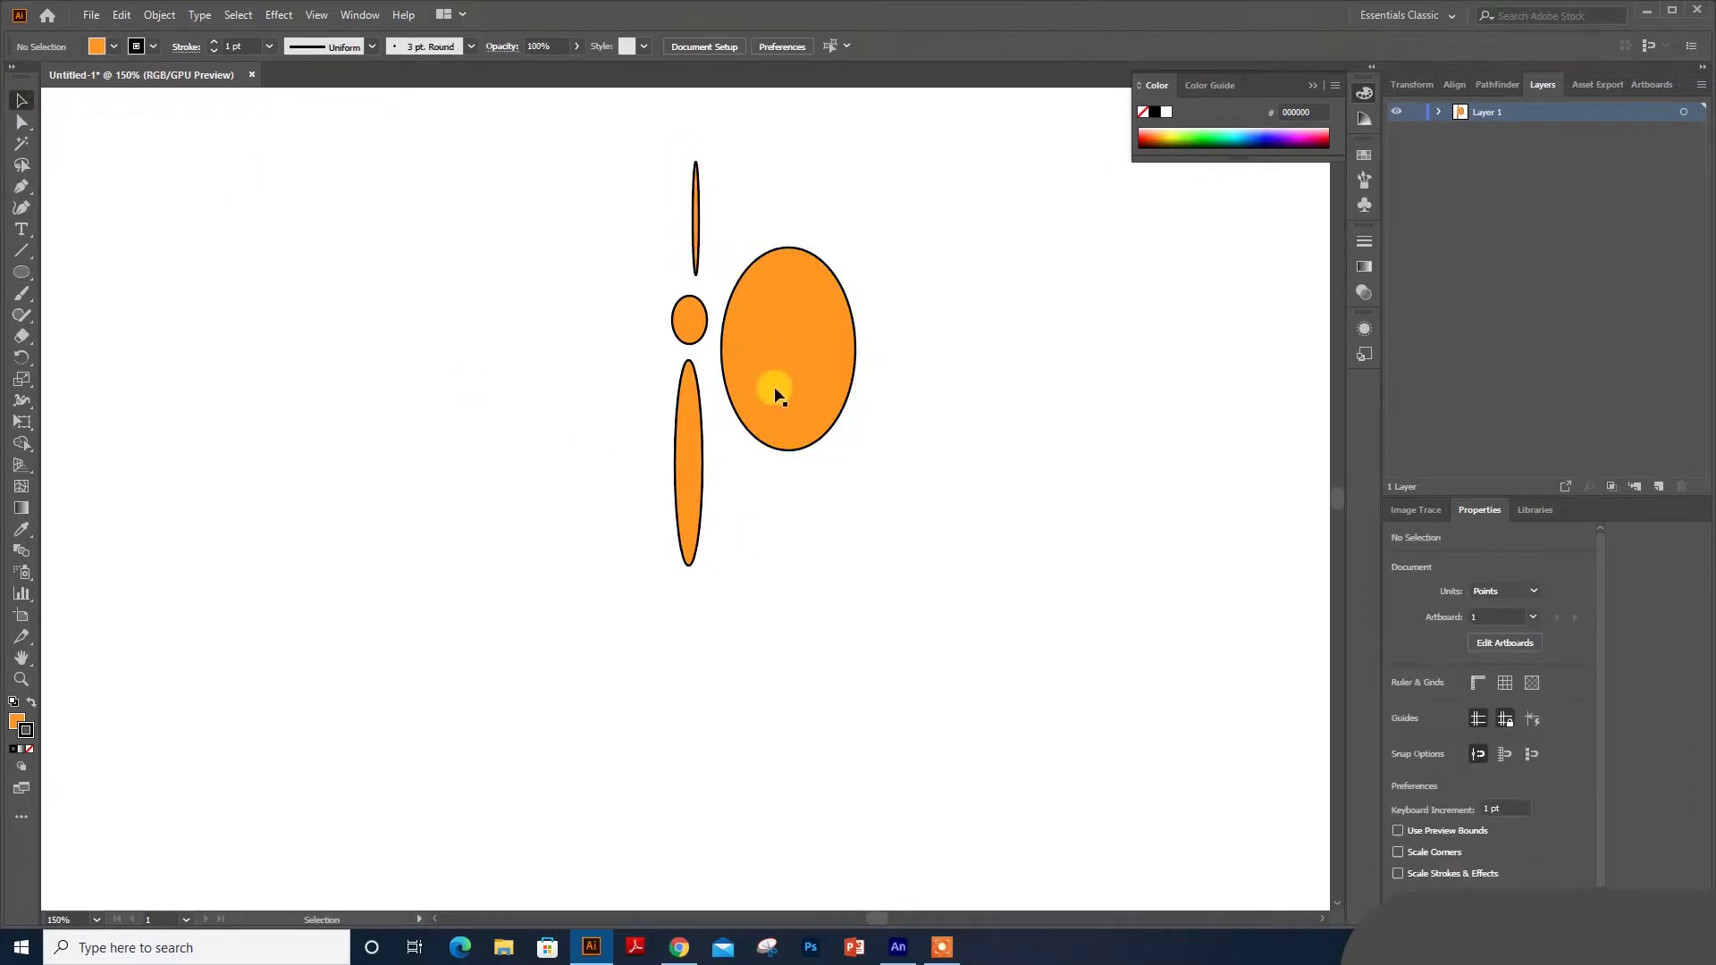
- Reshape the wing ellipse by shifting its bottom anchor point up and toward the body and its left anchor point slightly outward
{"action": "left_click", "coordinate": [20, 123]}
{"action": "left_click", "coordinate": [786, 436]}
{"action": "key", "text": "ctrl+equal"}
{"action": "key", "text": "ctrl+equal"}
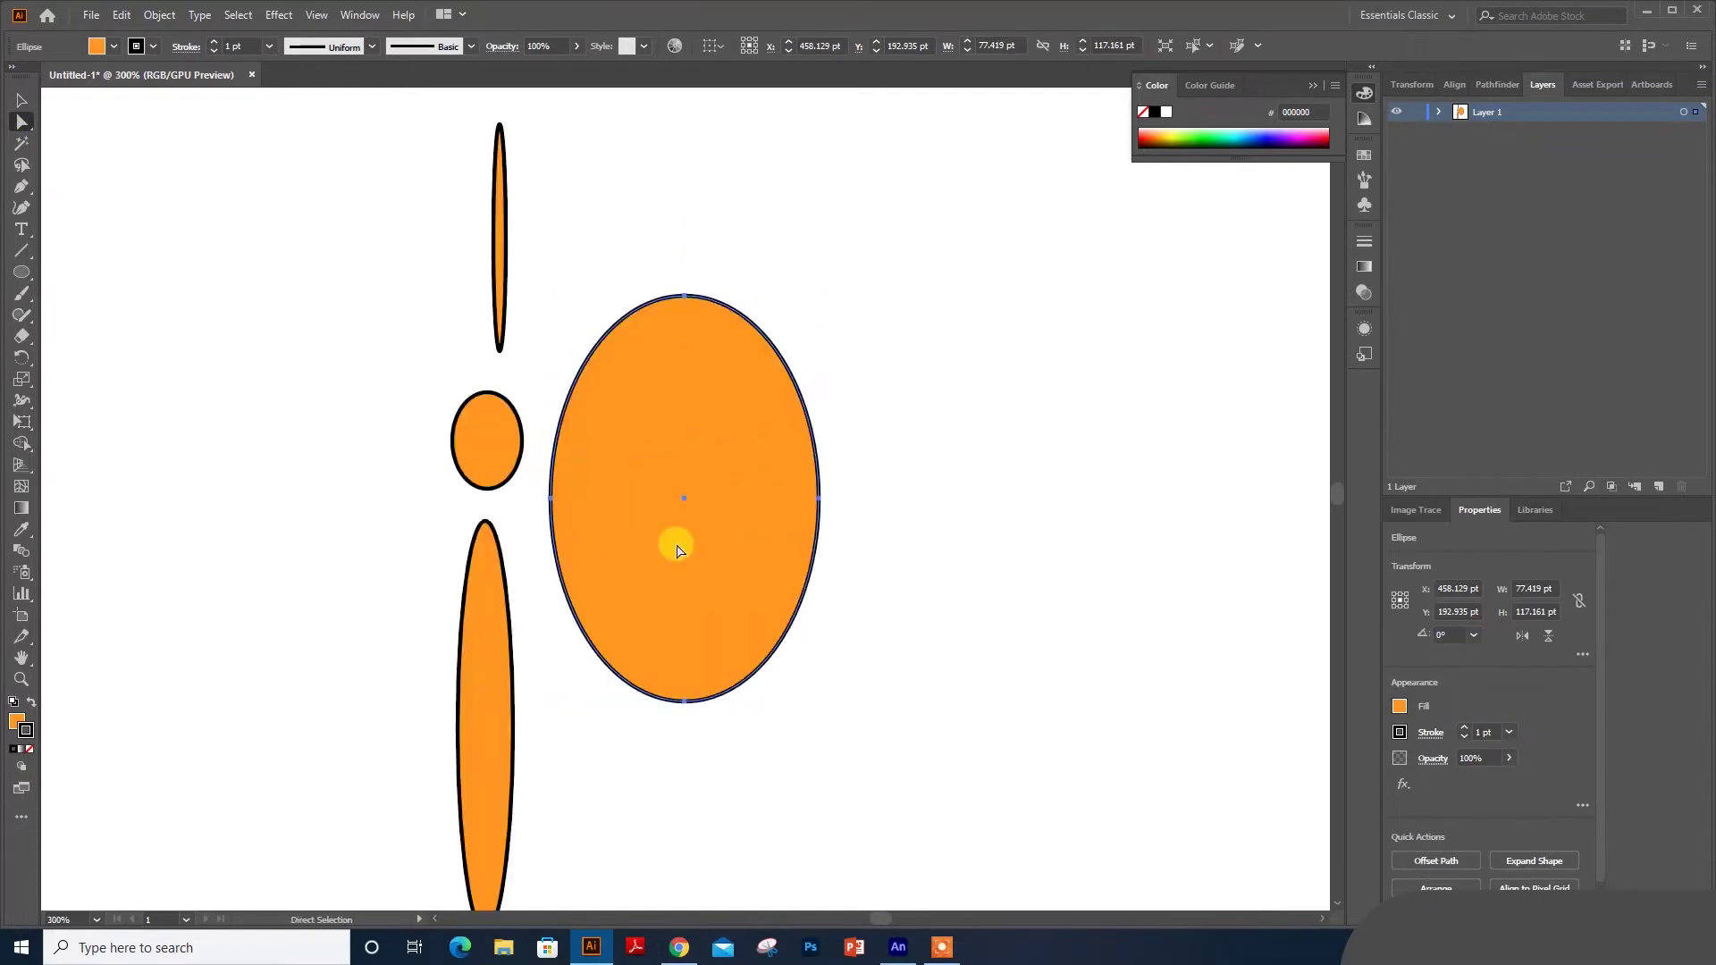
{"action": "left_click_drag", "start_coordinate": [678, 551], "coordinate": [904, 474]}
{"action": "left_click_drag", "start_coordinate": [990, 555], "coordinate": [938, 546]}
{"action": "left_click_drag", "start_coordinate": [856, 356], "coordinate": [846, 350]}
{"action": "scroll", "coordinate": [908, 464], "scroll_direction": "up", "scroll_amount": 2}
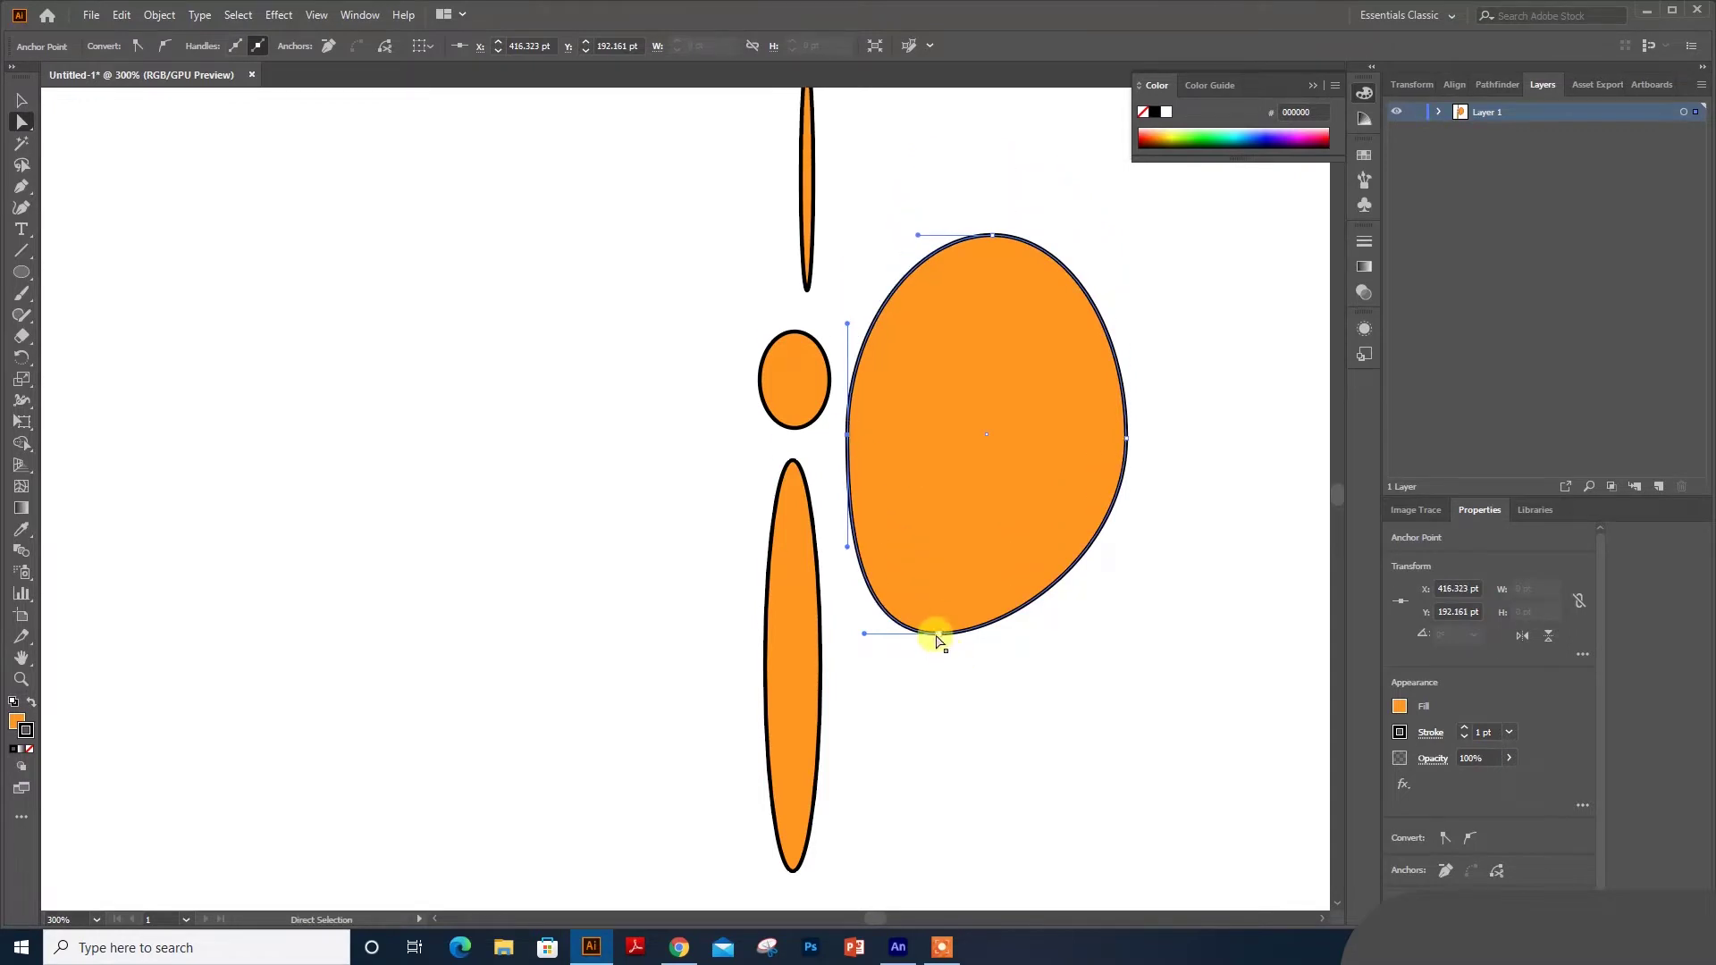
{"action": "left_click_drag", "start_coordinate": [937, 633], "coordinate": [927, 637]}
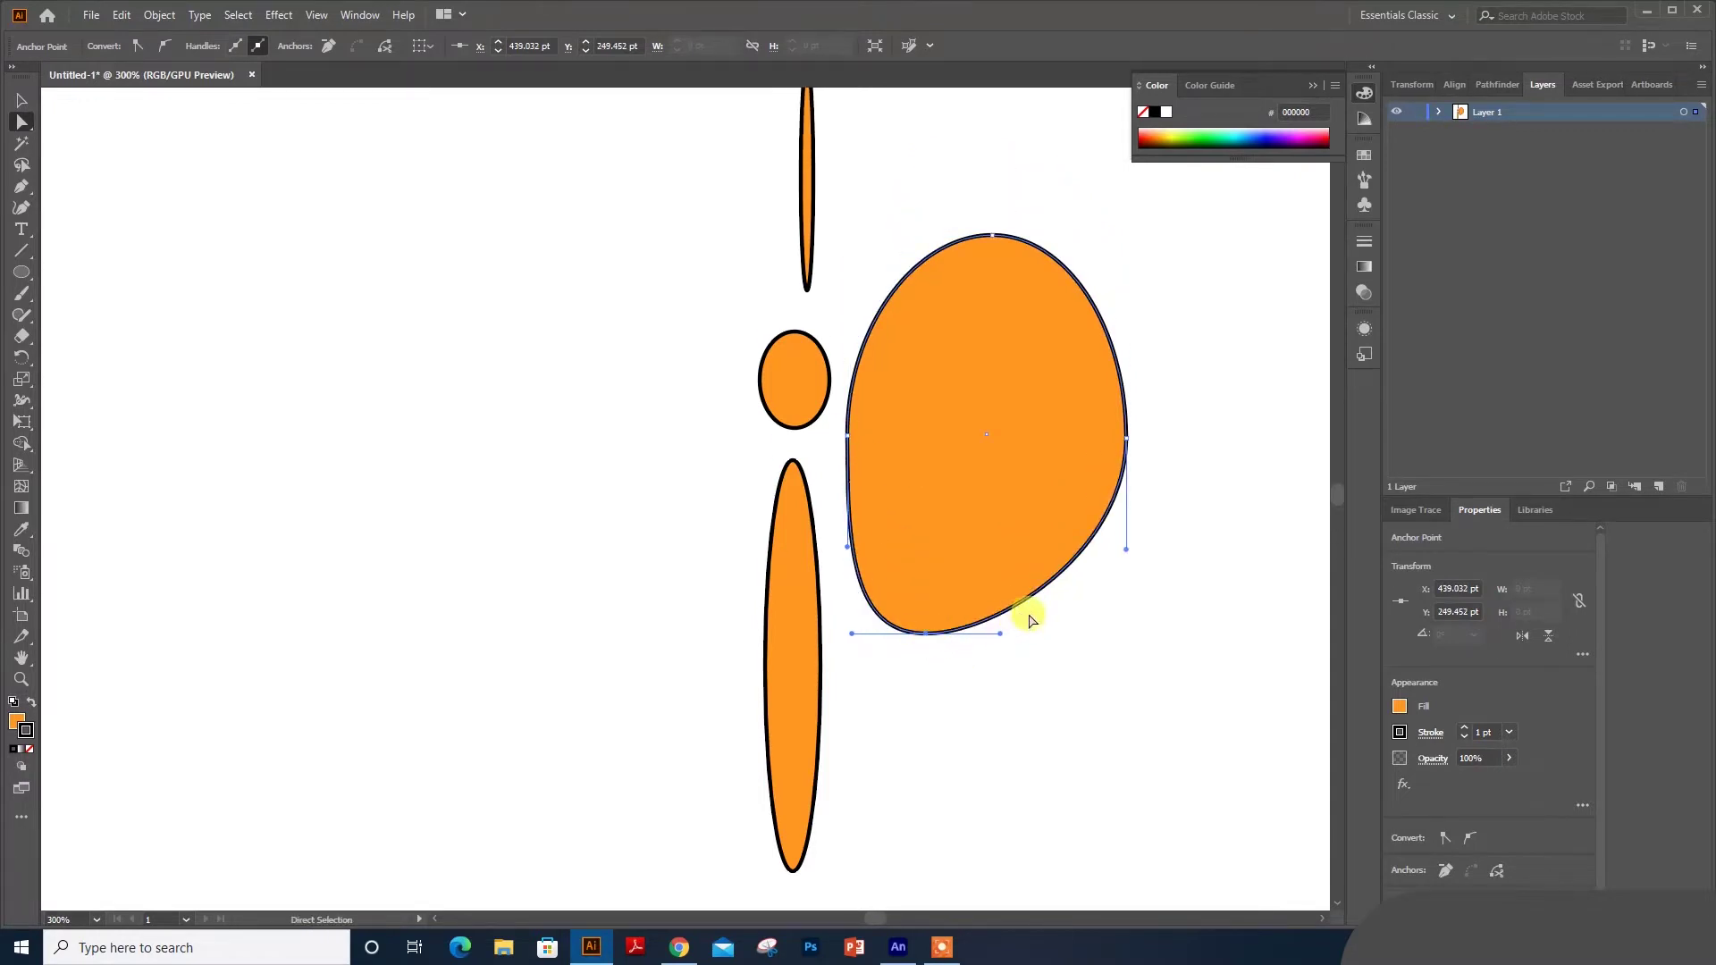
- Move the wing's left anchor point closer to the body and pull its top anchor point upward
{"action": "left_click", "coordinate": [847, 436]}
{"action": "left_click_drag", "start_coordinate": [843, 437], "coordinate": [836, 445]}
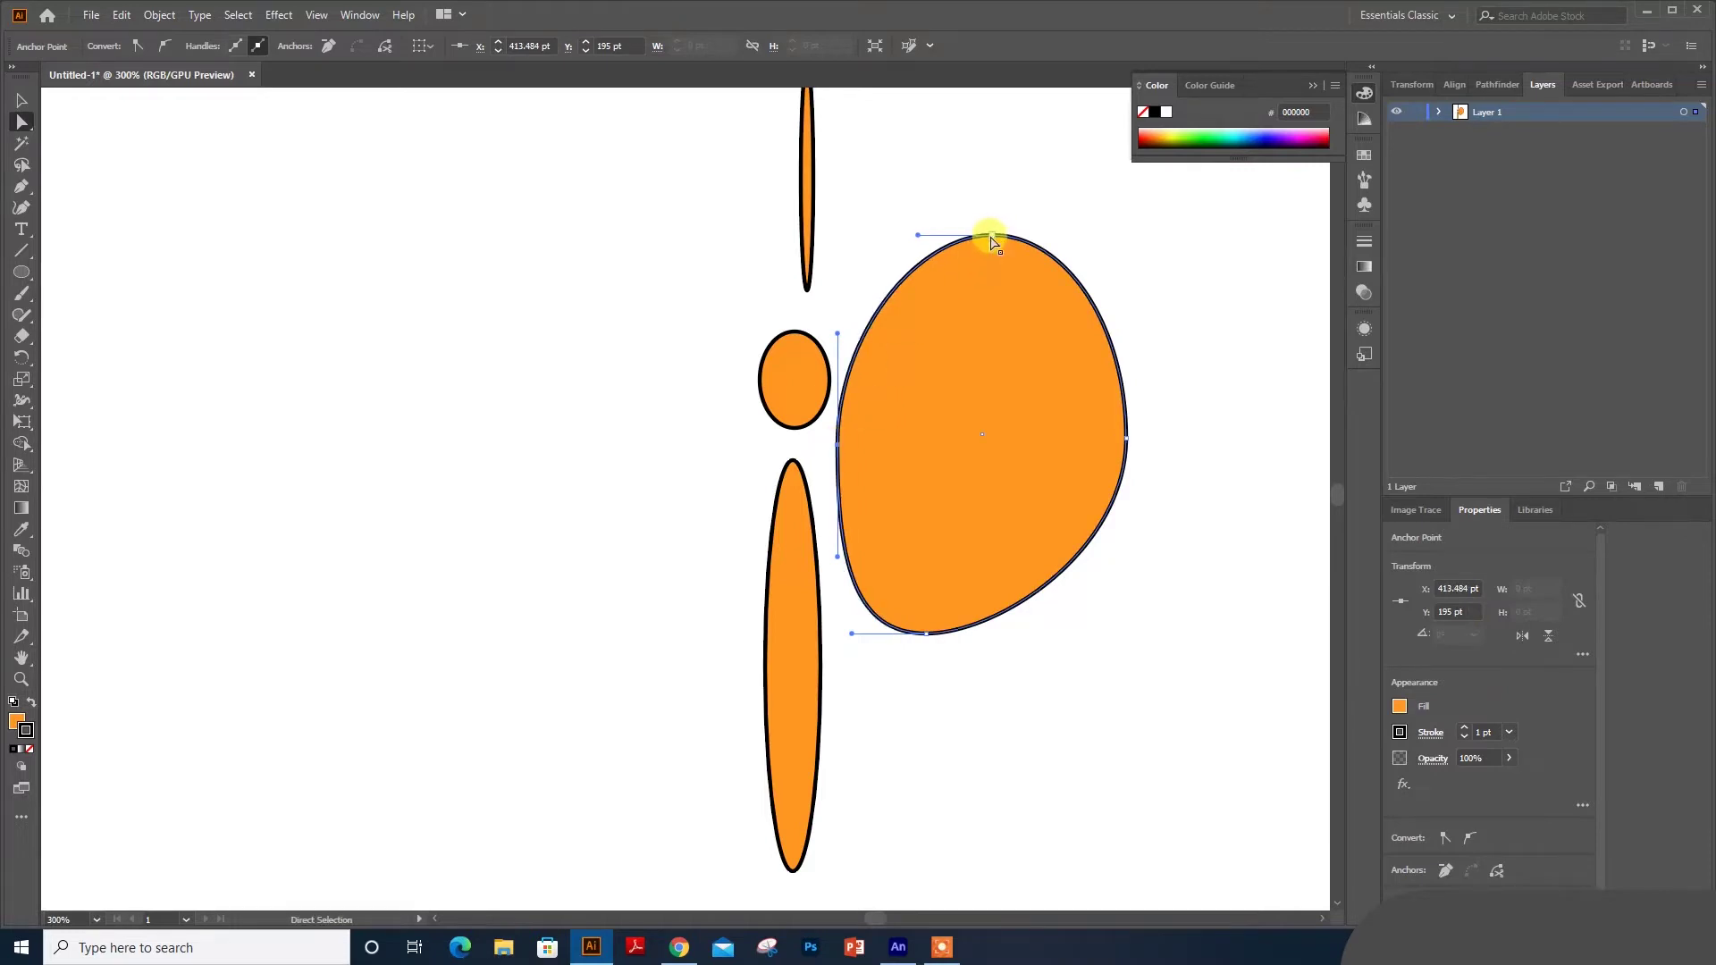
{"action": "left_click_drag", "start_coordinate": [992, 238], "coordinate": [1000, 197]}
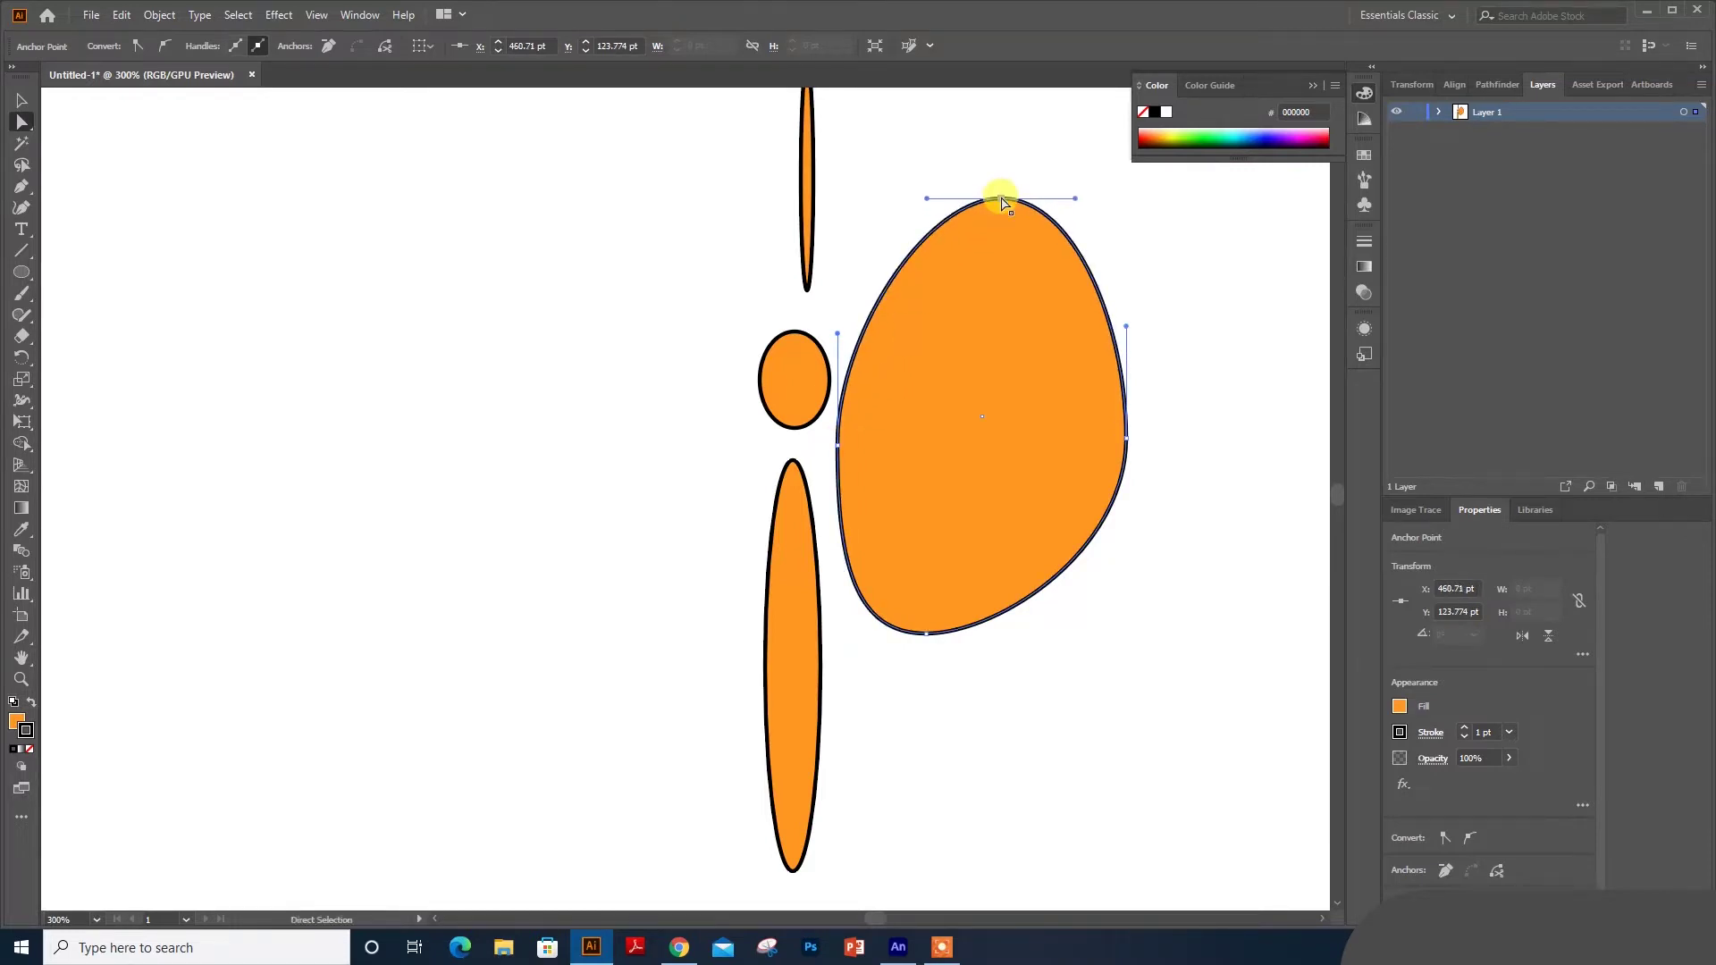
{"action": "left_click", "coordinate": [1007, 675]}
- Duplicate the reshaped wing and place the copy lower, overlapping the original
{"action": "key", "text": "v"}
{"action": "left_click", "coordinate": [1001, 517]}
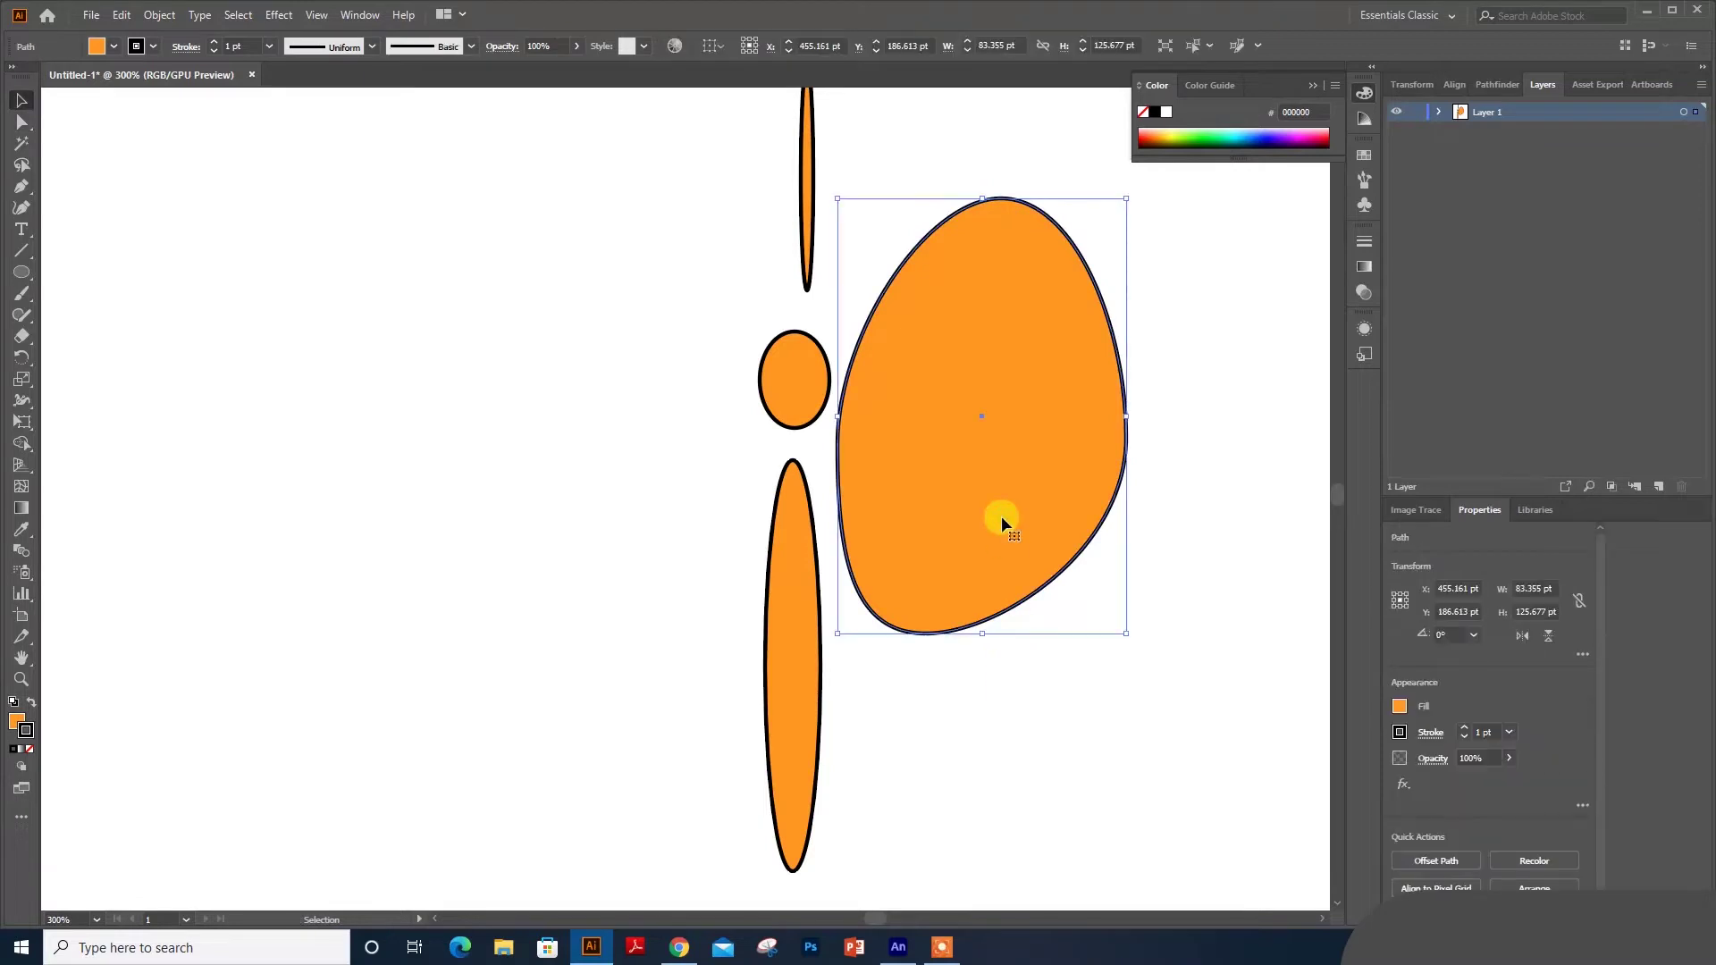
{"action": "scroll", "coordinate": [992, 491], "scroll_direction": "down", "scroll_amount": 2}
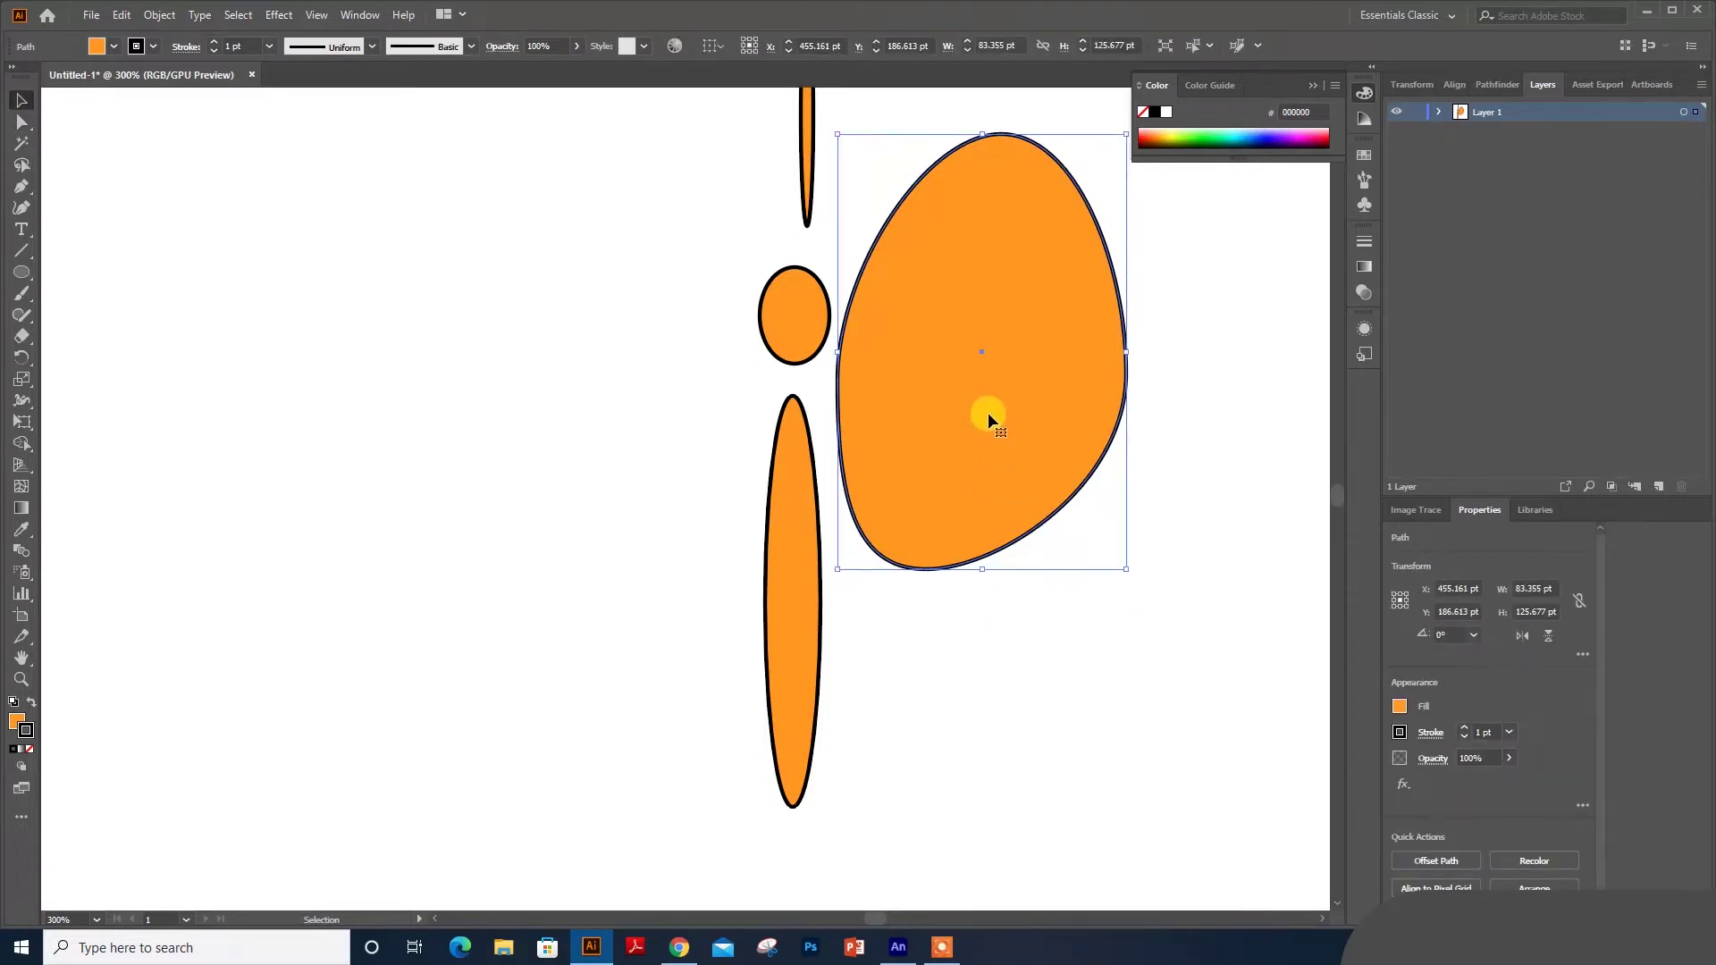
{"action": "left_click_drag", "start_coordinate": [988, 409], "coordinate": [982, 583]}
{"action": "right_click", "coordinate": [984, 553]}
{"action": "mouse_move", "coordinate": [1073, 433]}
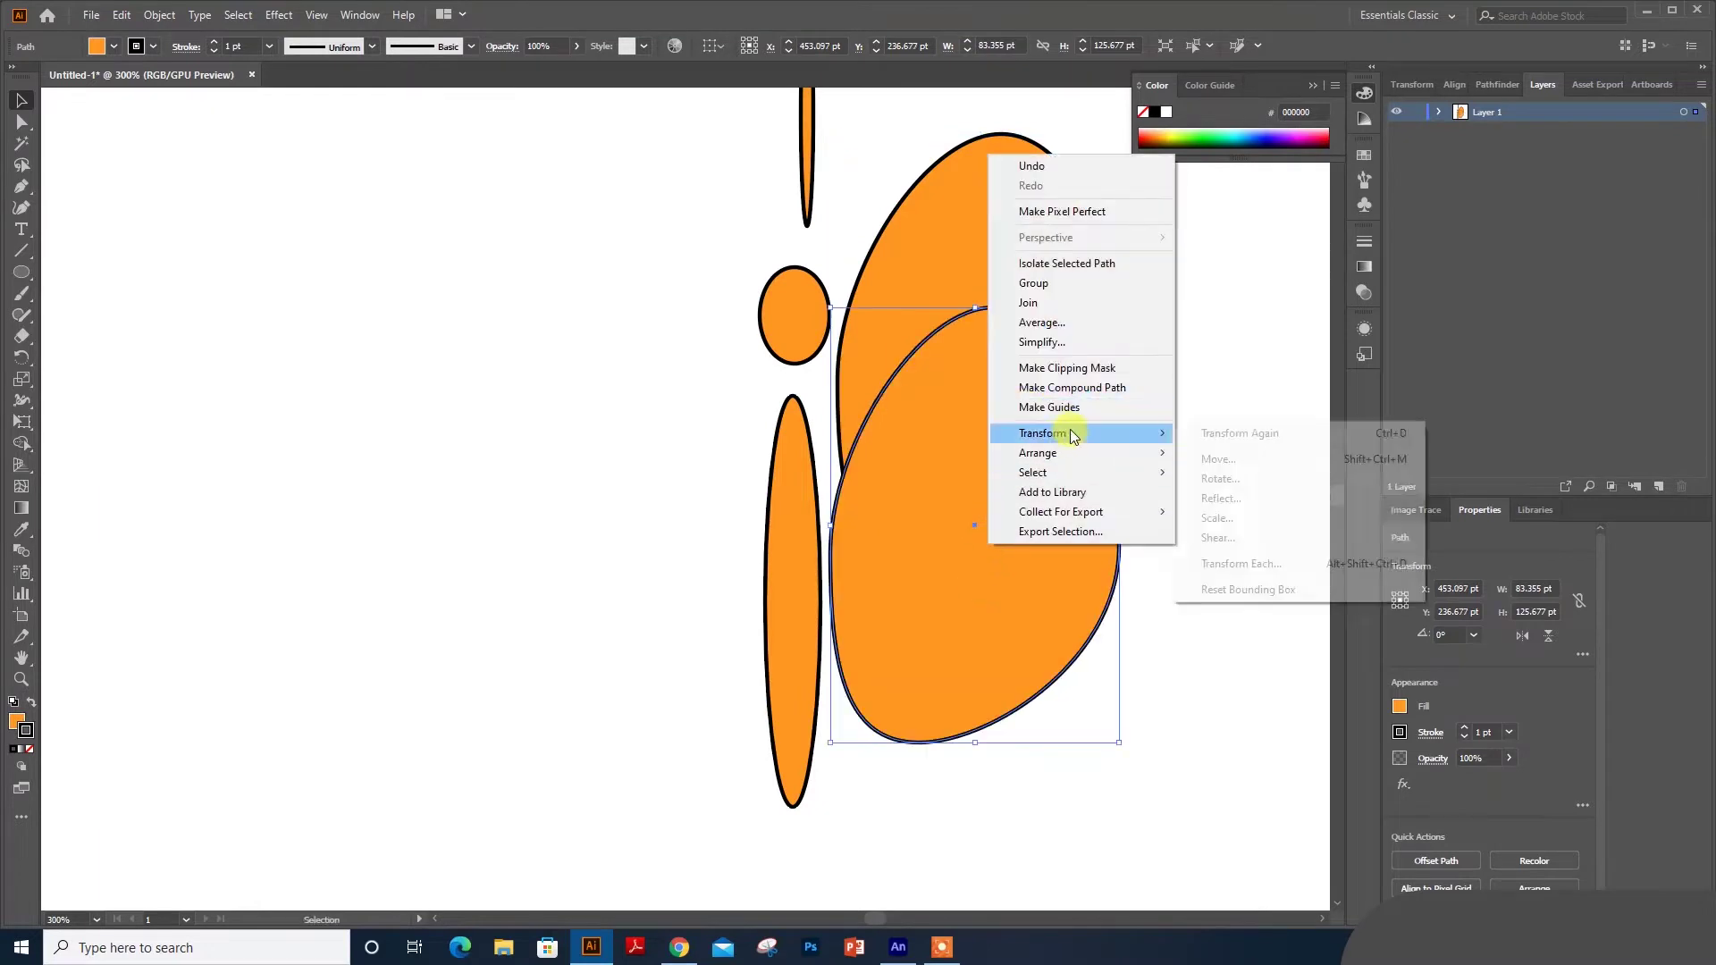
{"action": "left_click", "coordinate": [1253, 480]}
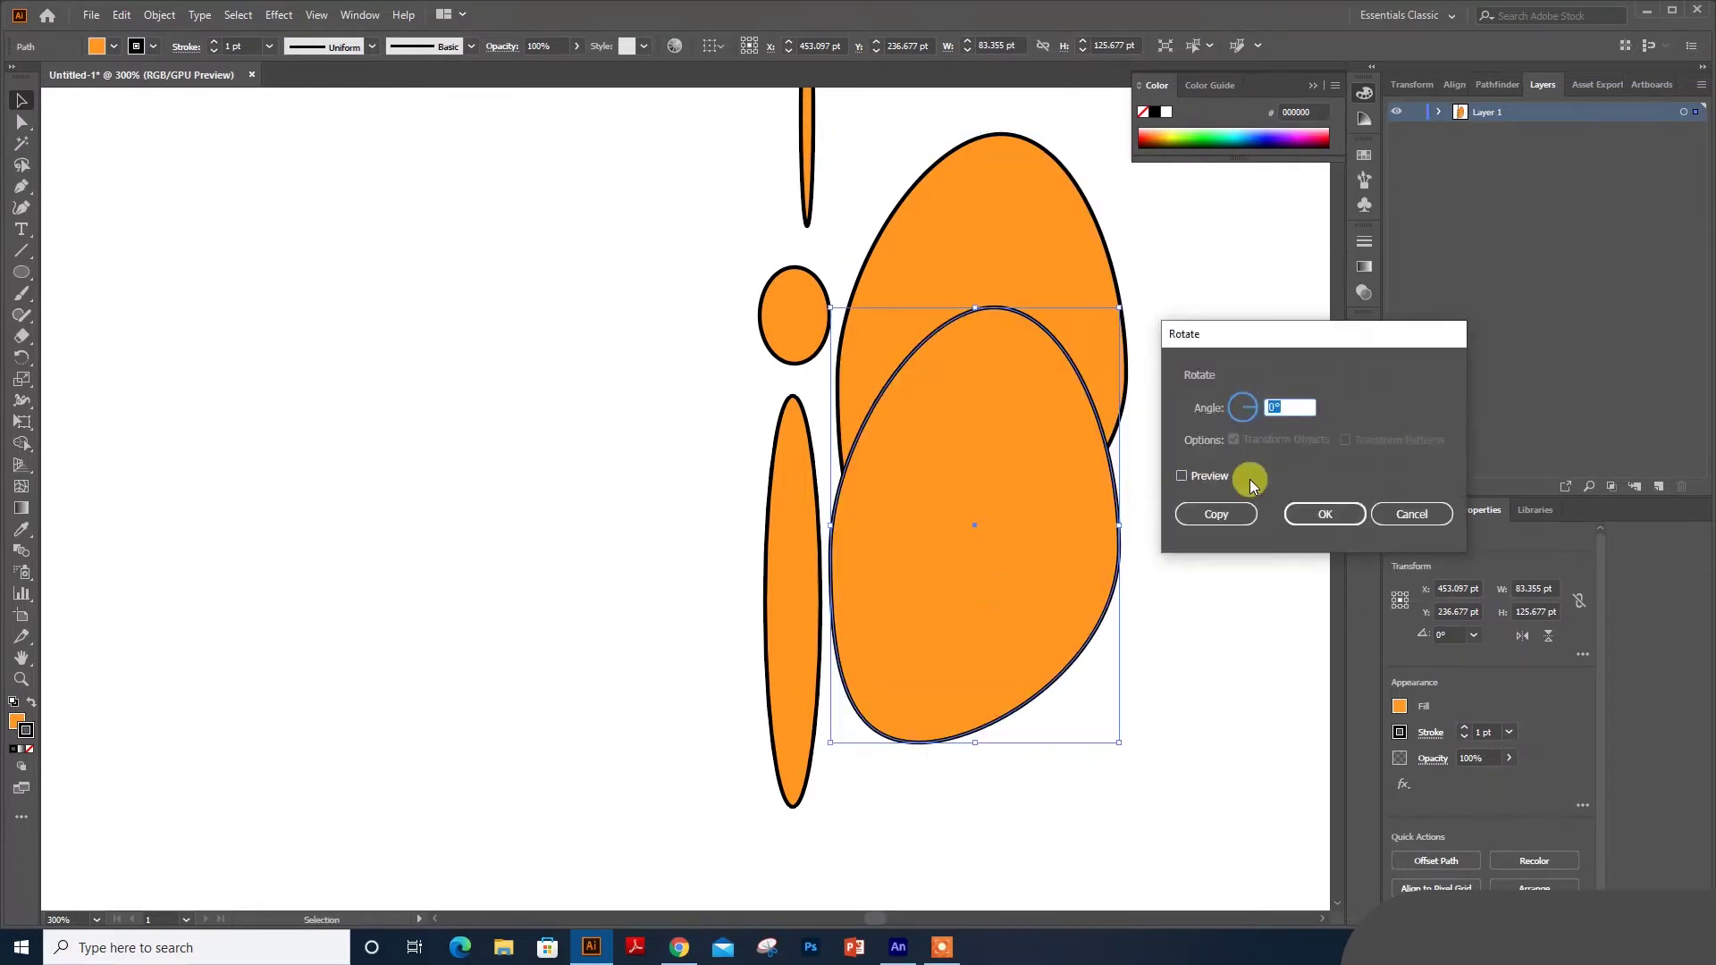
{"action": "left_click", "coordinate": [1398, 509]}
- Reflect the wing copy across the horizontal axis
{"action": "right_click", "coordinate": [914, 506]}
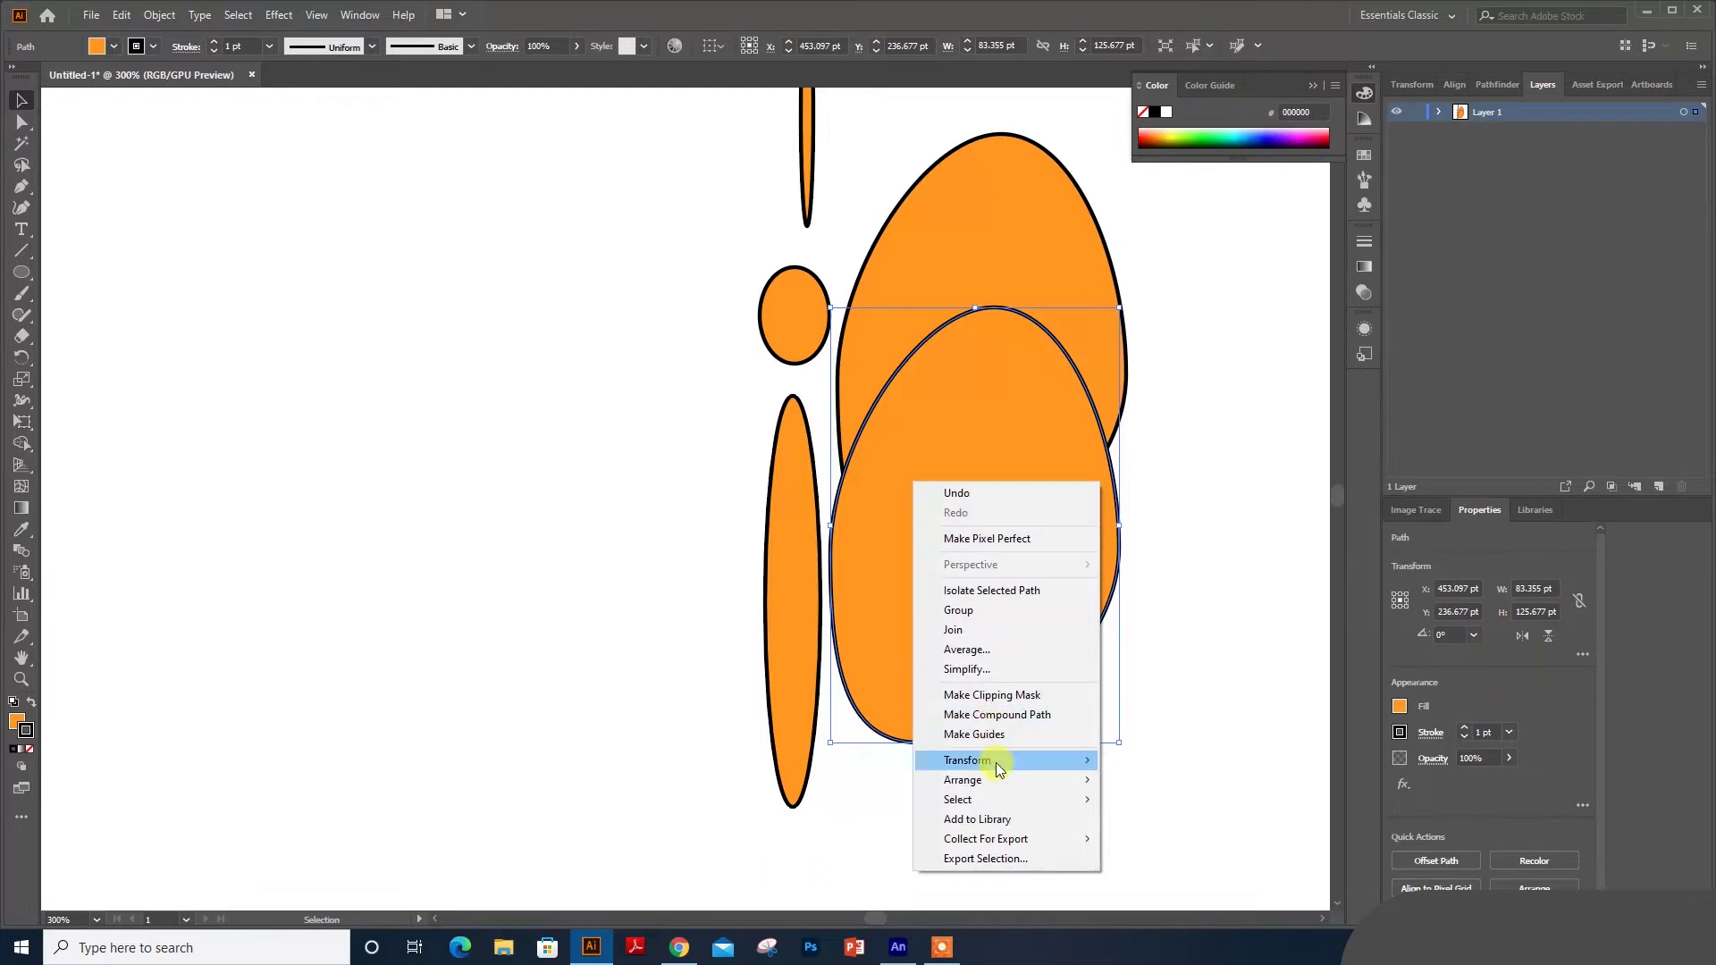
{"action": "mouse_move", "coordinate": [982, 759]}
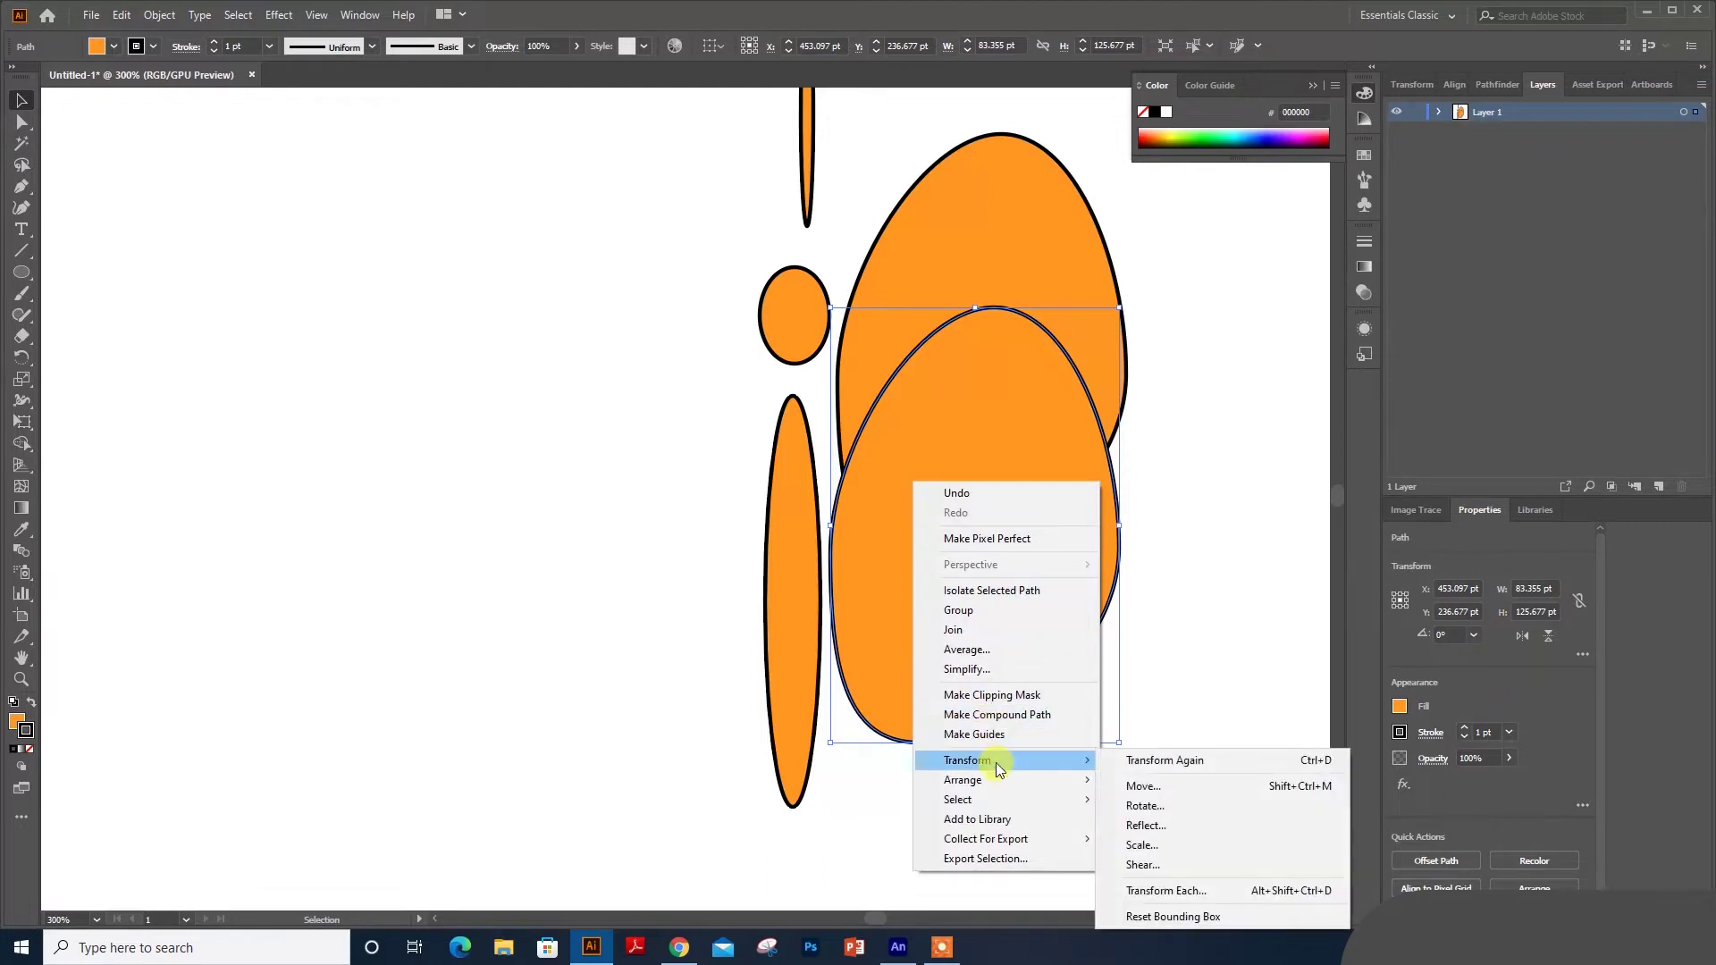
{"action": "left_click", "coordinate": [1144, 825]}
{"action": "left_click", "coordinate": [1372, 389]}
{"action": "left_click", "coordinate": [1475, 598]}
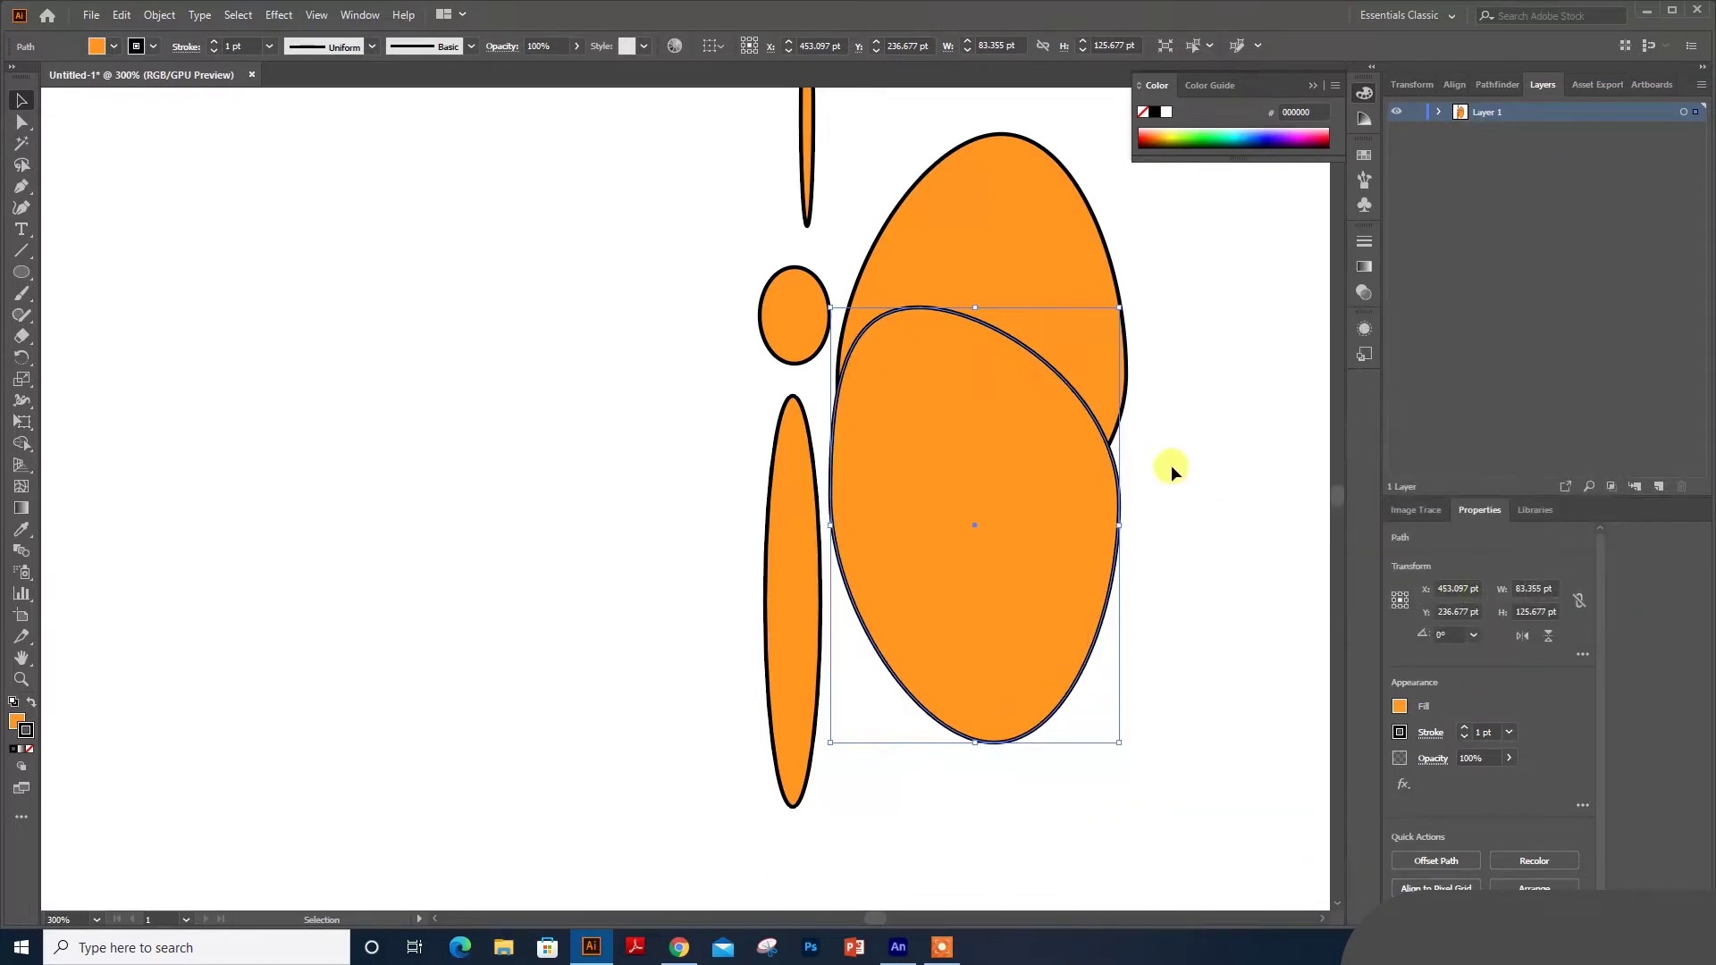
- Scale the wing copy down to about 56 by 84 pt and place it under the upper wing
{"action": "left_click_drag", "start_coordinate": [1119, 307], "coordinate": [972, 529]}
{"action": "left_click_drag", "start_coordinate": [923, 632], "coordinate": [951, 577]}
{"action": "scroll", "coordinate": [929, 643], "scroll_direction": "down", "scroll_amount": 2}
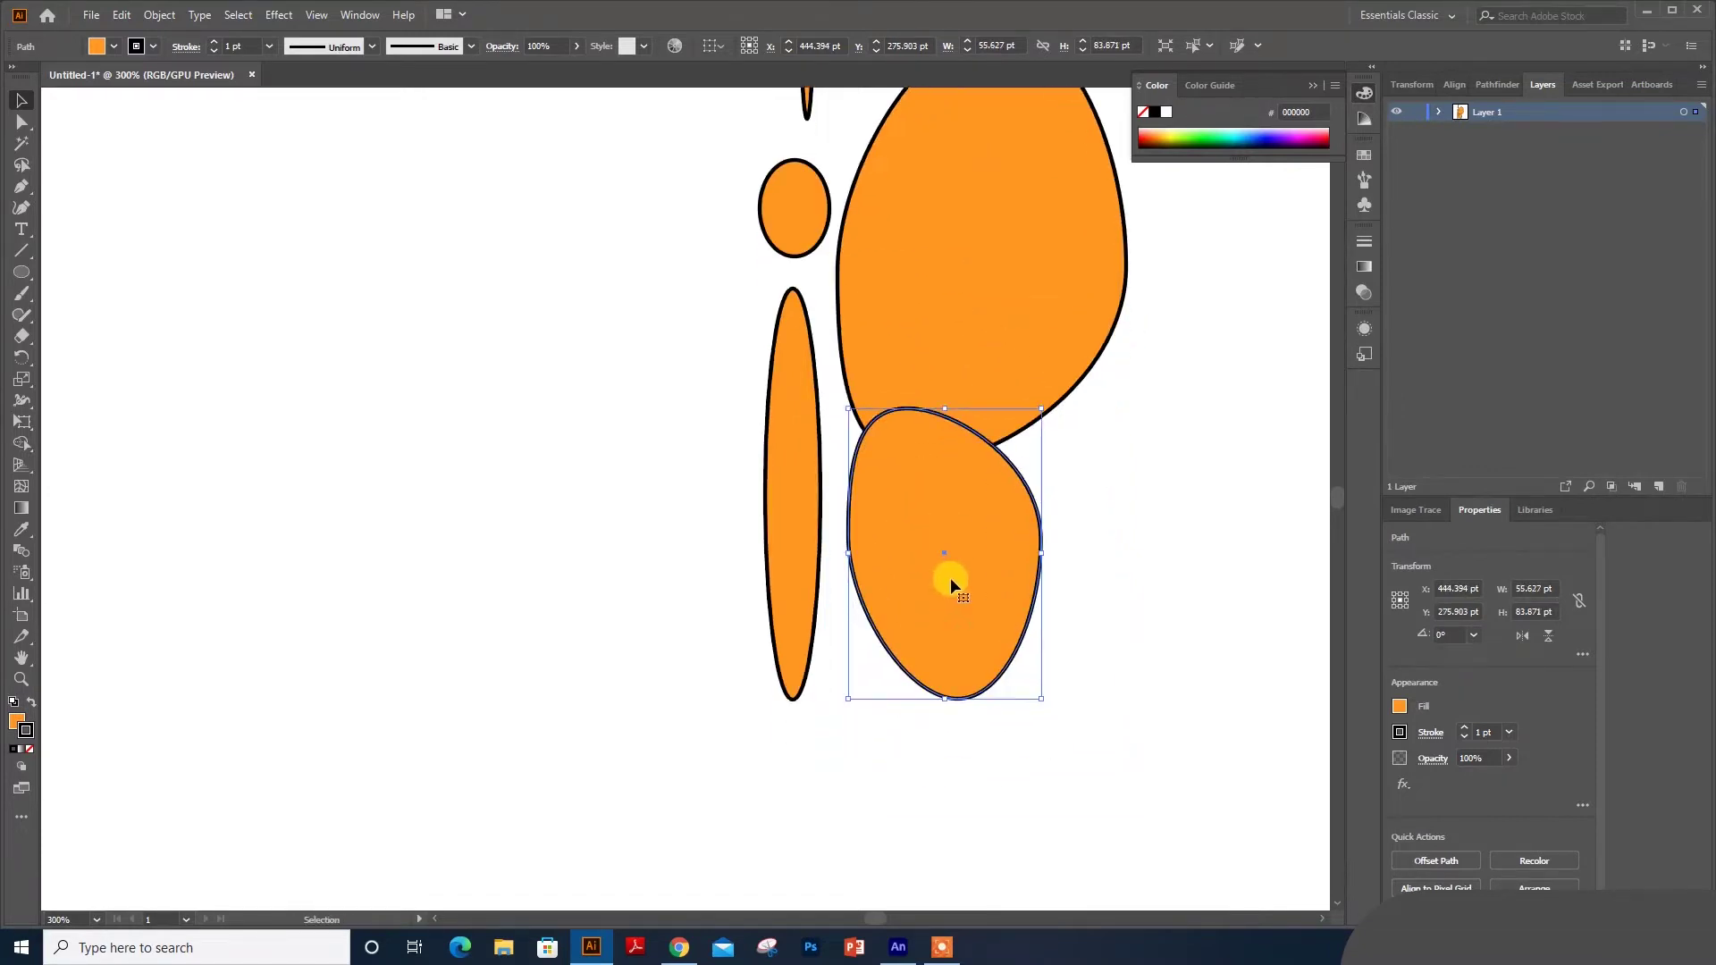
{"action": "scroll", "coordinate": [951, 578], "scroll_direction": "up", "scroll_amount": 1}
- Reflect the lower wing across the vertical axis
{"action": "right_click", "coordinate": [951, 577]}
{"action": "mouse_move", "coordinate": [1073, 467]}
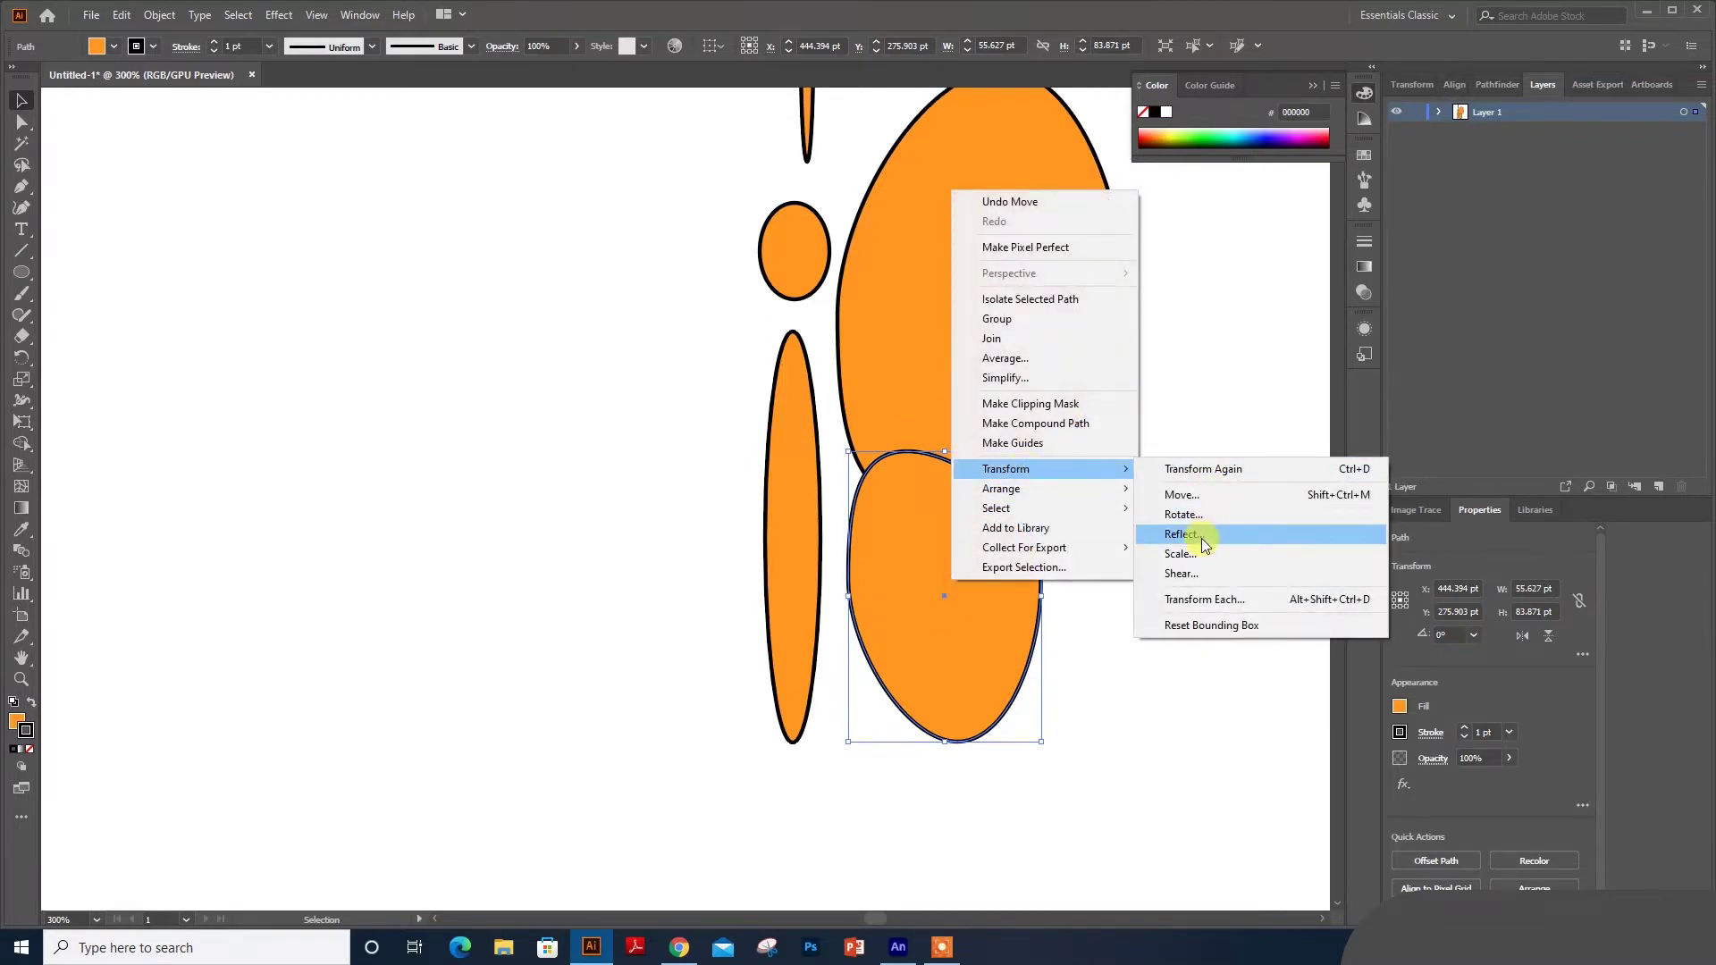
{"action": "left_click", "coordinate": [1201, 538]}
{"action": "left_click", "coordinate": [1360, 413]}
{"action": "left_click", "coordinate": [1481, 600]}
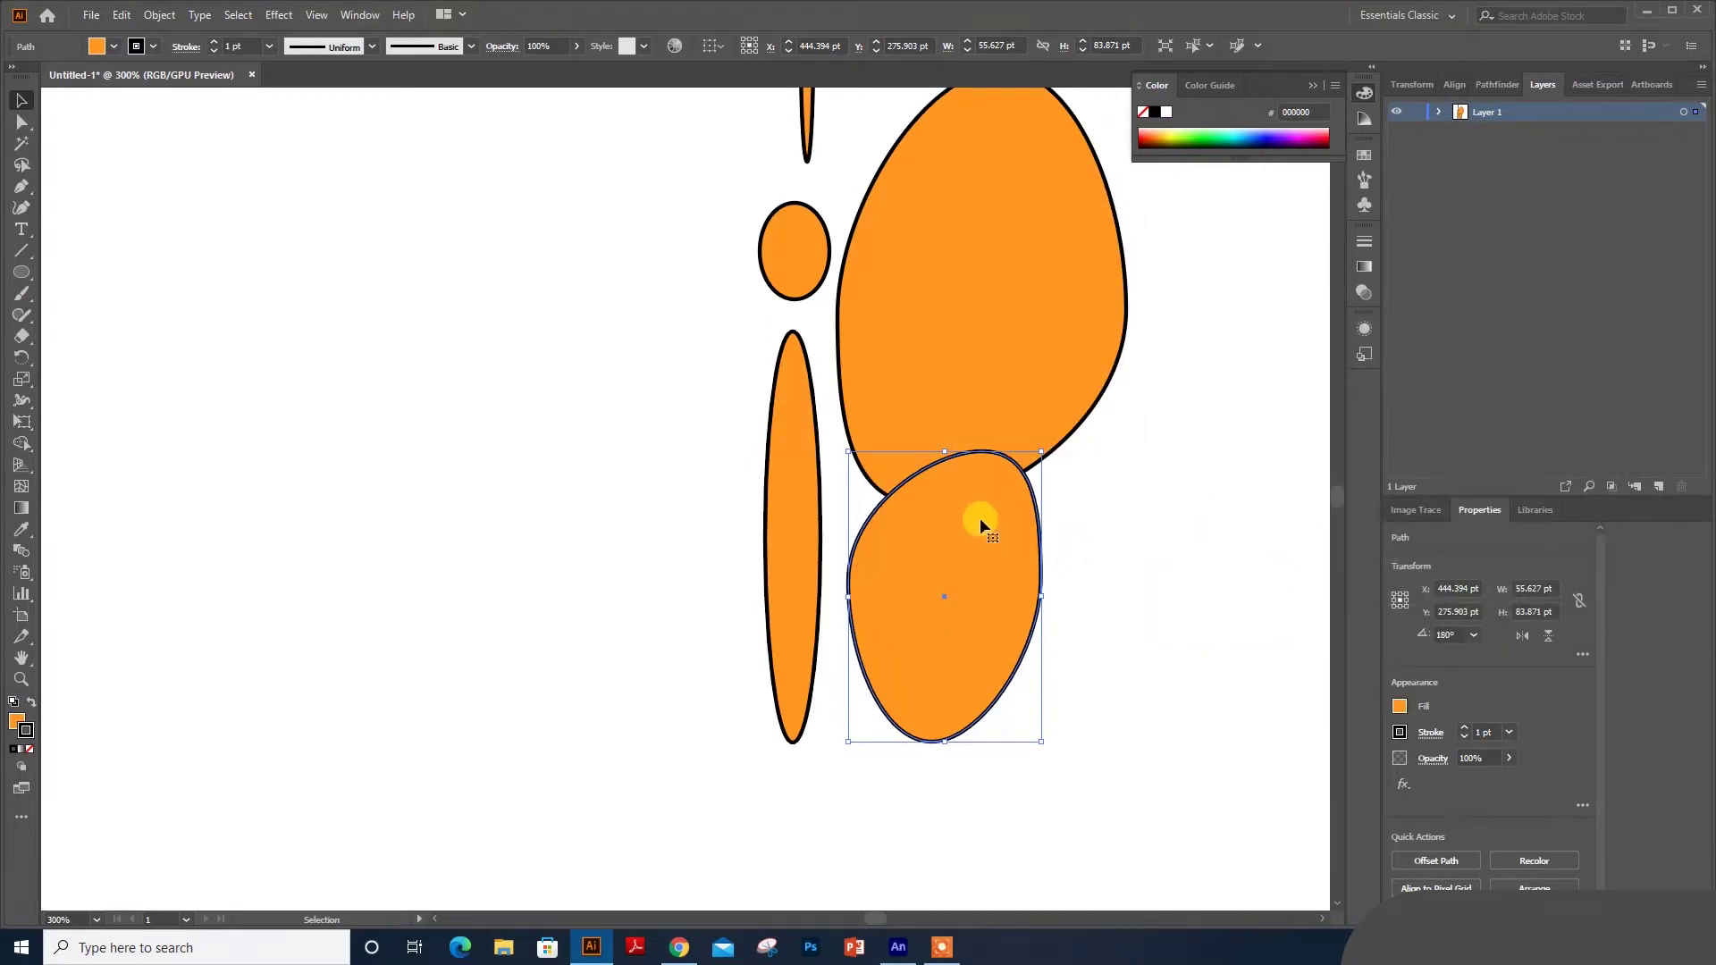
- Rotate the lower wing about 14° clockwise and reposition it against the upper wing's lower edge
{"action": "left_click_drag", "start_coordinate": [980, 517], "coordinate": [1103, 559]}
{"action": "scroll", "coordinate": [984, 524], "scroll_direction": "up", "scroll_amount": 1}
{"action": "scroll", "coordinate": [987, 532], "scroll_direction": "down", "scroll_amount": 1}
{"action": "left_click_drag", "start_coordinate": [972, 655], "coordinate": [965, 611]}
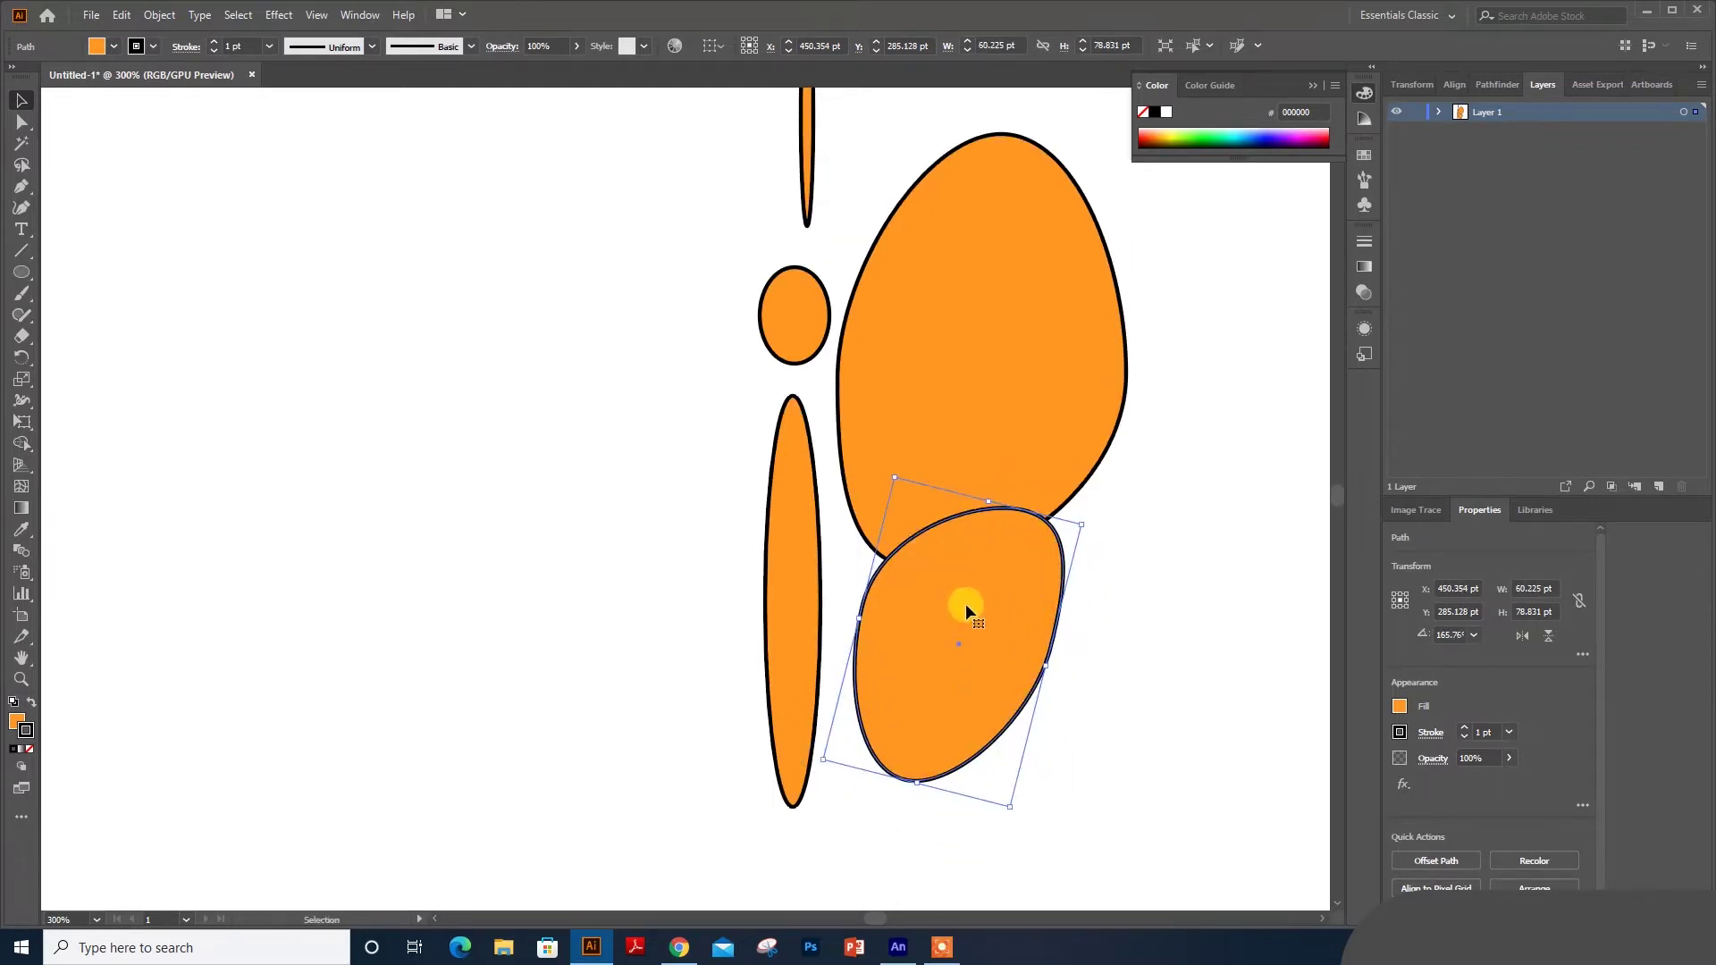
- Reflect the lower wing across the horizontal axis and move it down so it only slightly overlaps the upper wing
{"action": "right_click", "coordinate": [968, 598]}
{"action": "mouse_move", "coordinate": [1054, 491]}
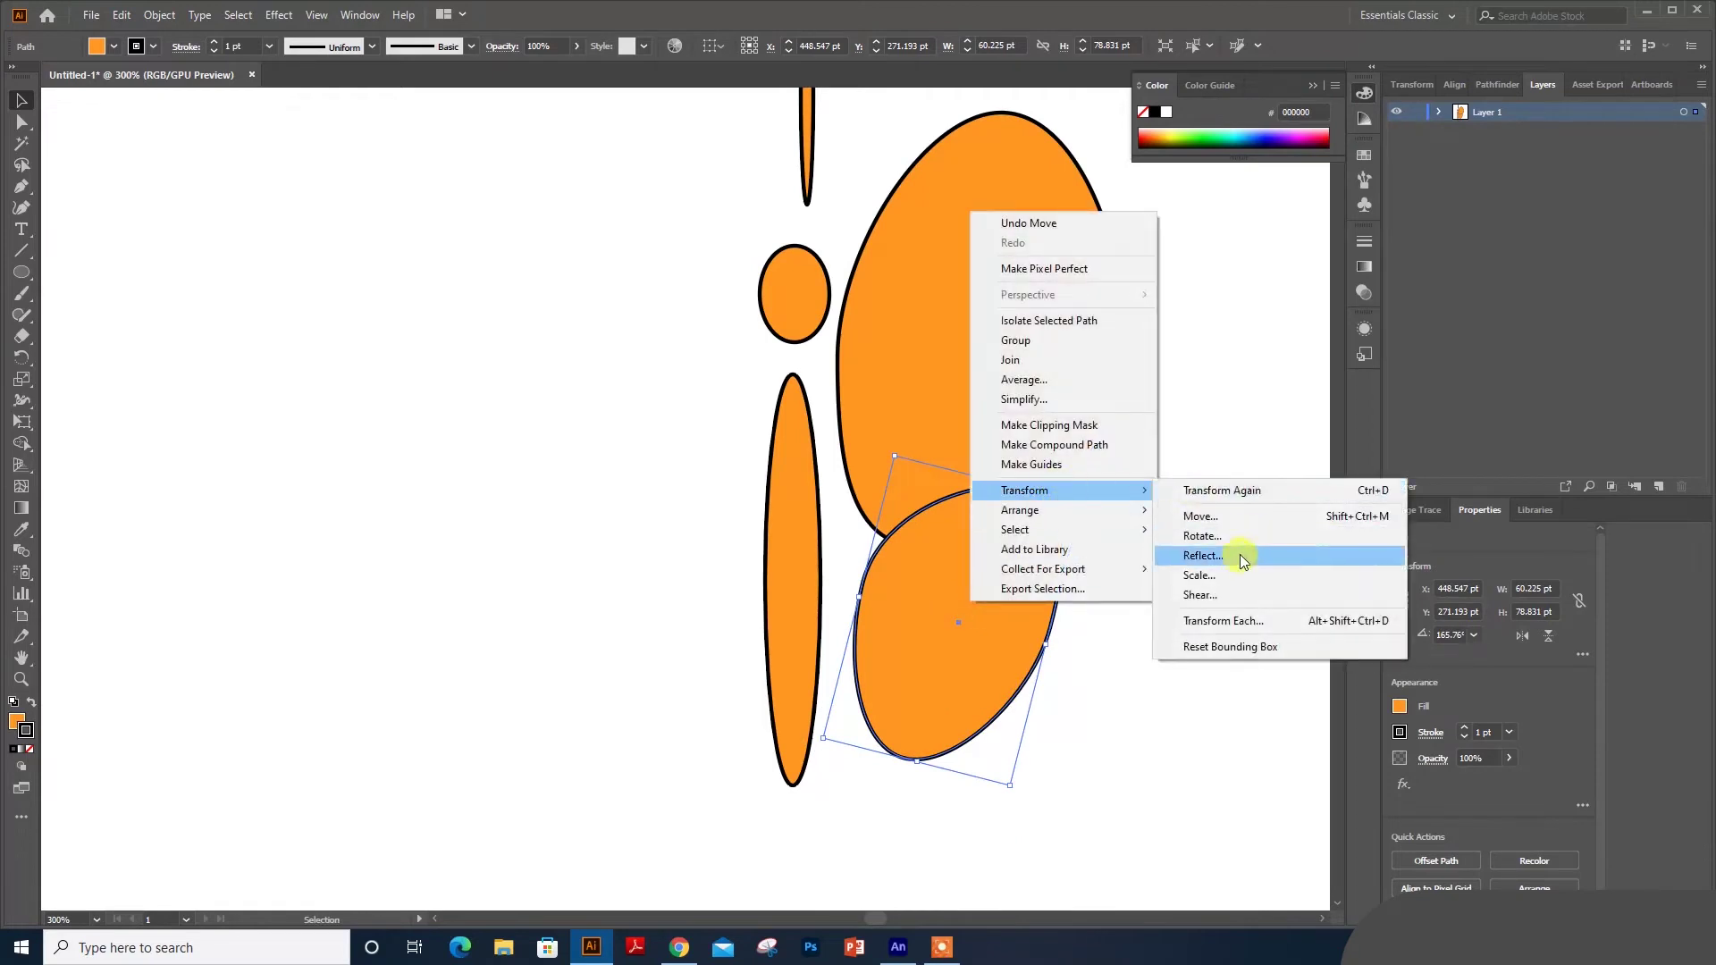
{"action": "left_click", "coordinate": [1202, 556]}
{"action": "left_click", "coordinate": [1360, 389]}
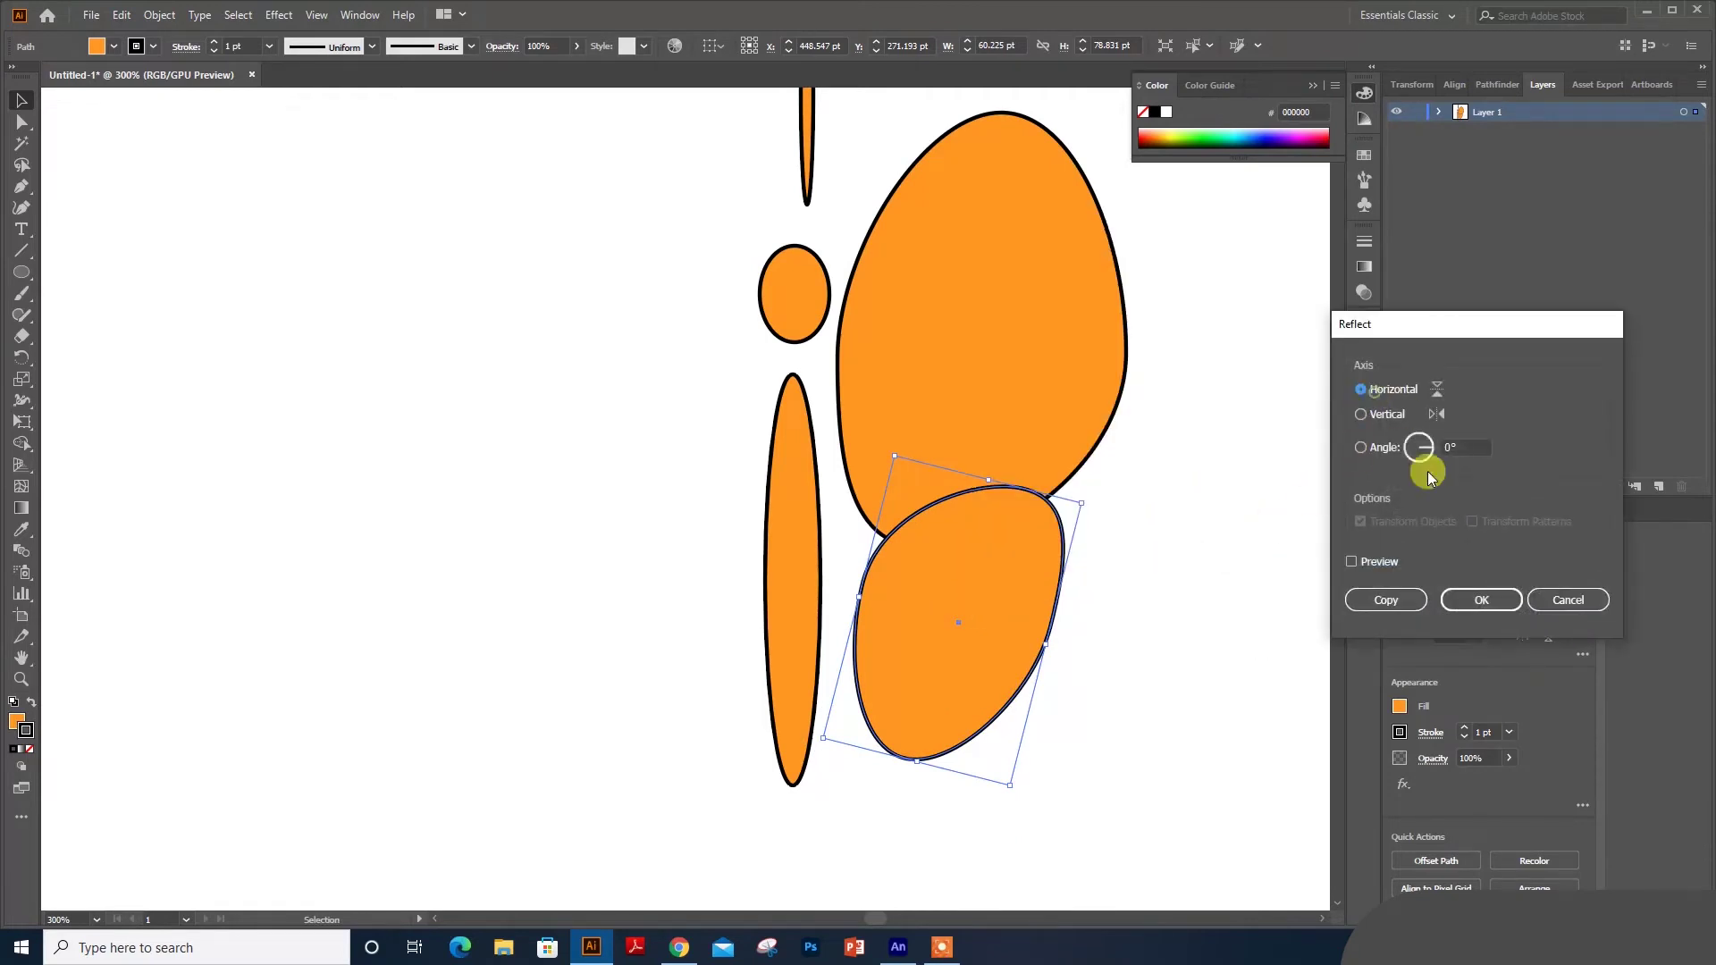
{"action": "left_click", "coordinate": [1467, 591]}
{"action": "left_click_drag", "start_coordinate": [926, 550], "coordinate": [923, 586]}
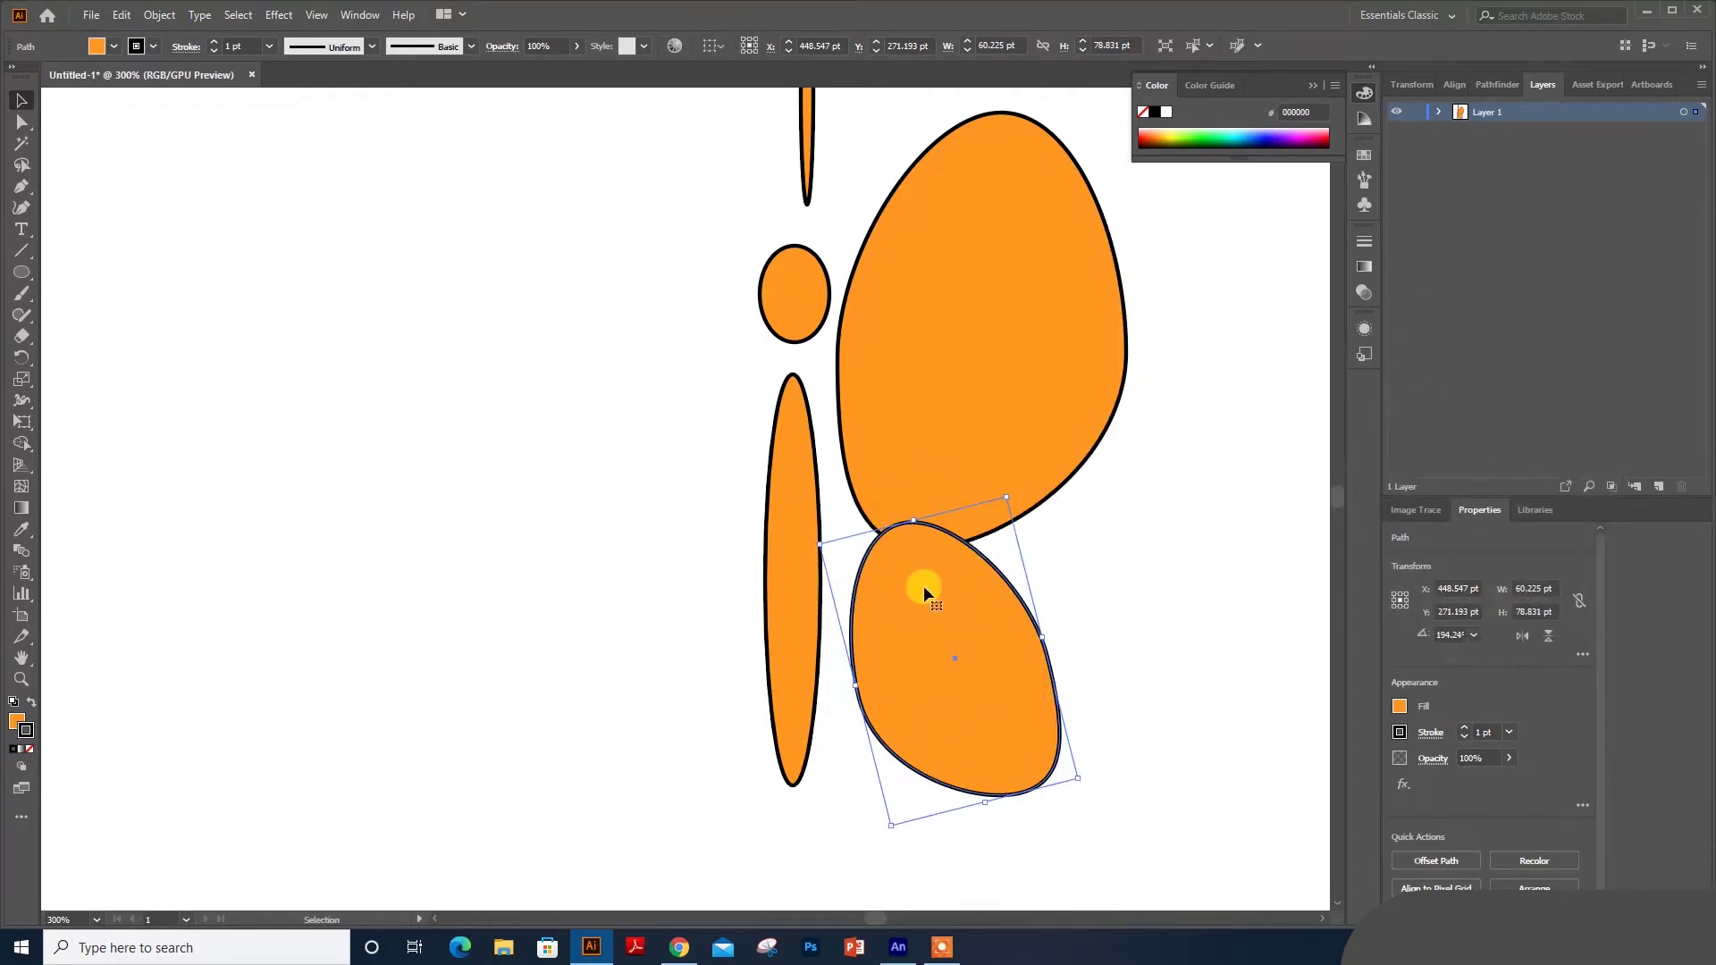
{"action": "scroll", "coordinate": [924, 586], "scroll_direction": "up", "scroll_amount": 2}
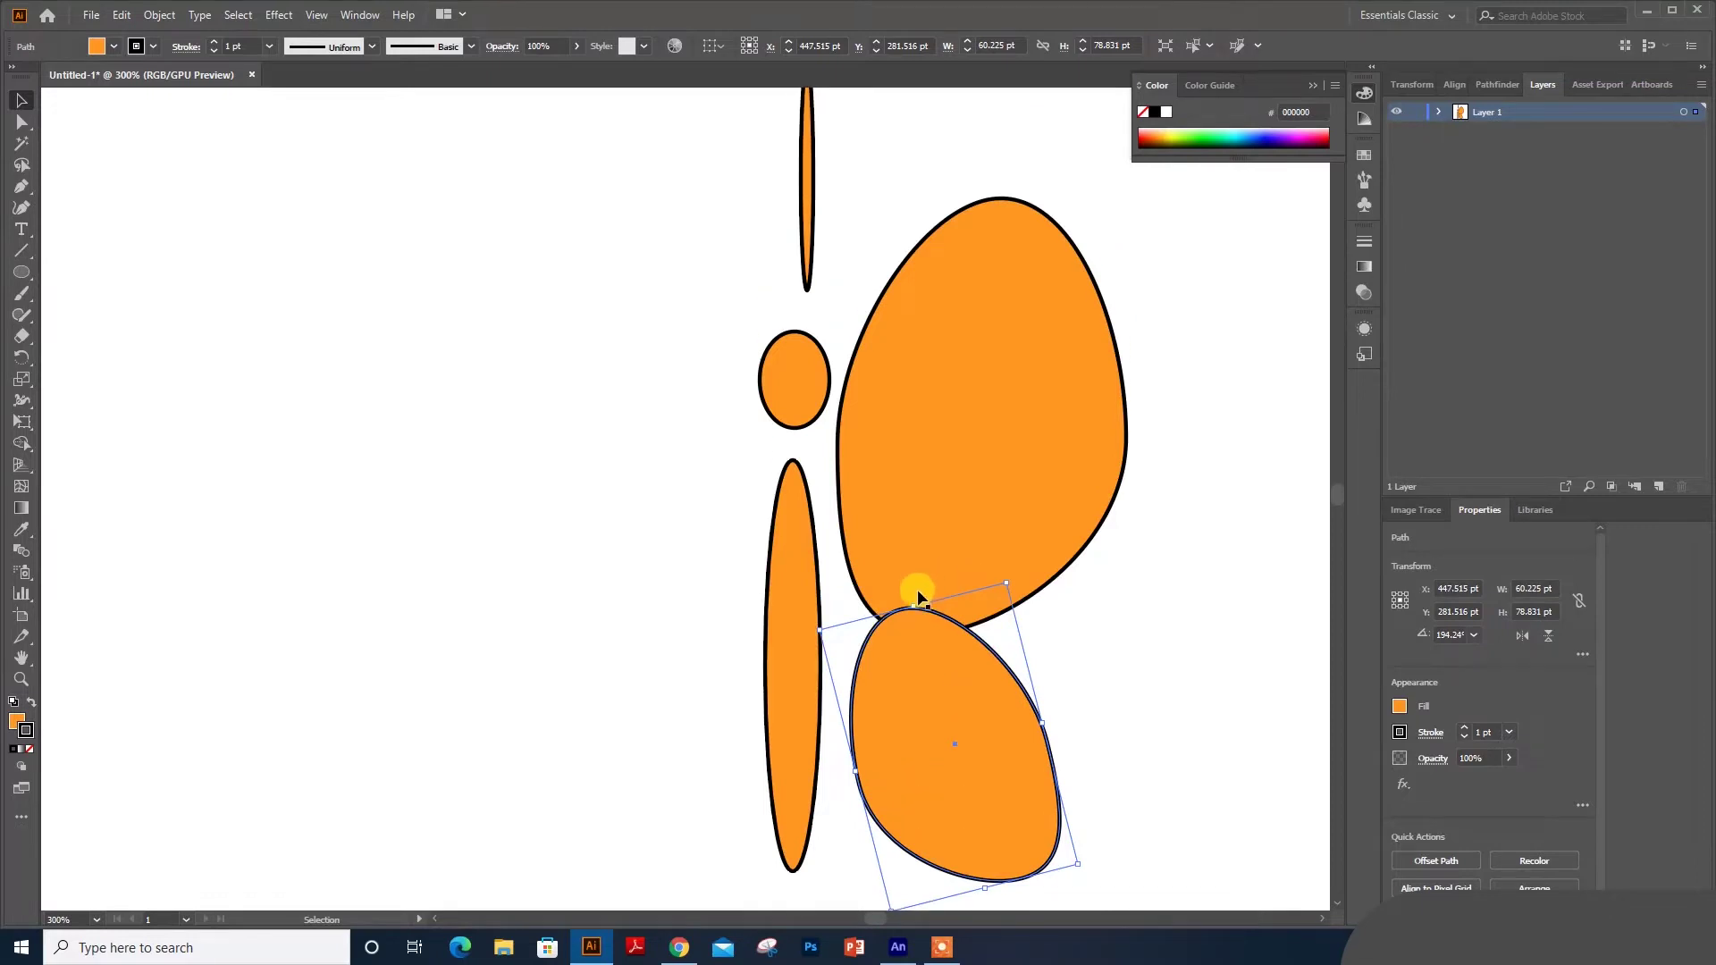
{"action": "left_click_drag", "start_coordinate": [819, 629], "coordinate": [814, 619]}
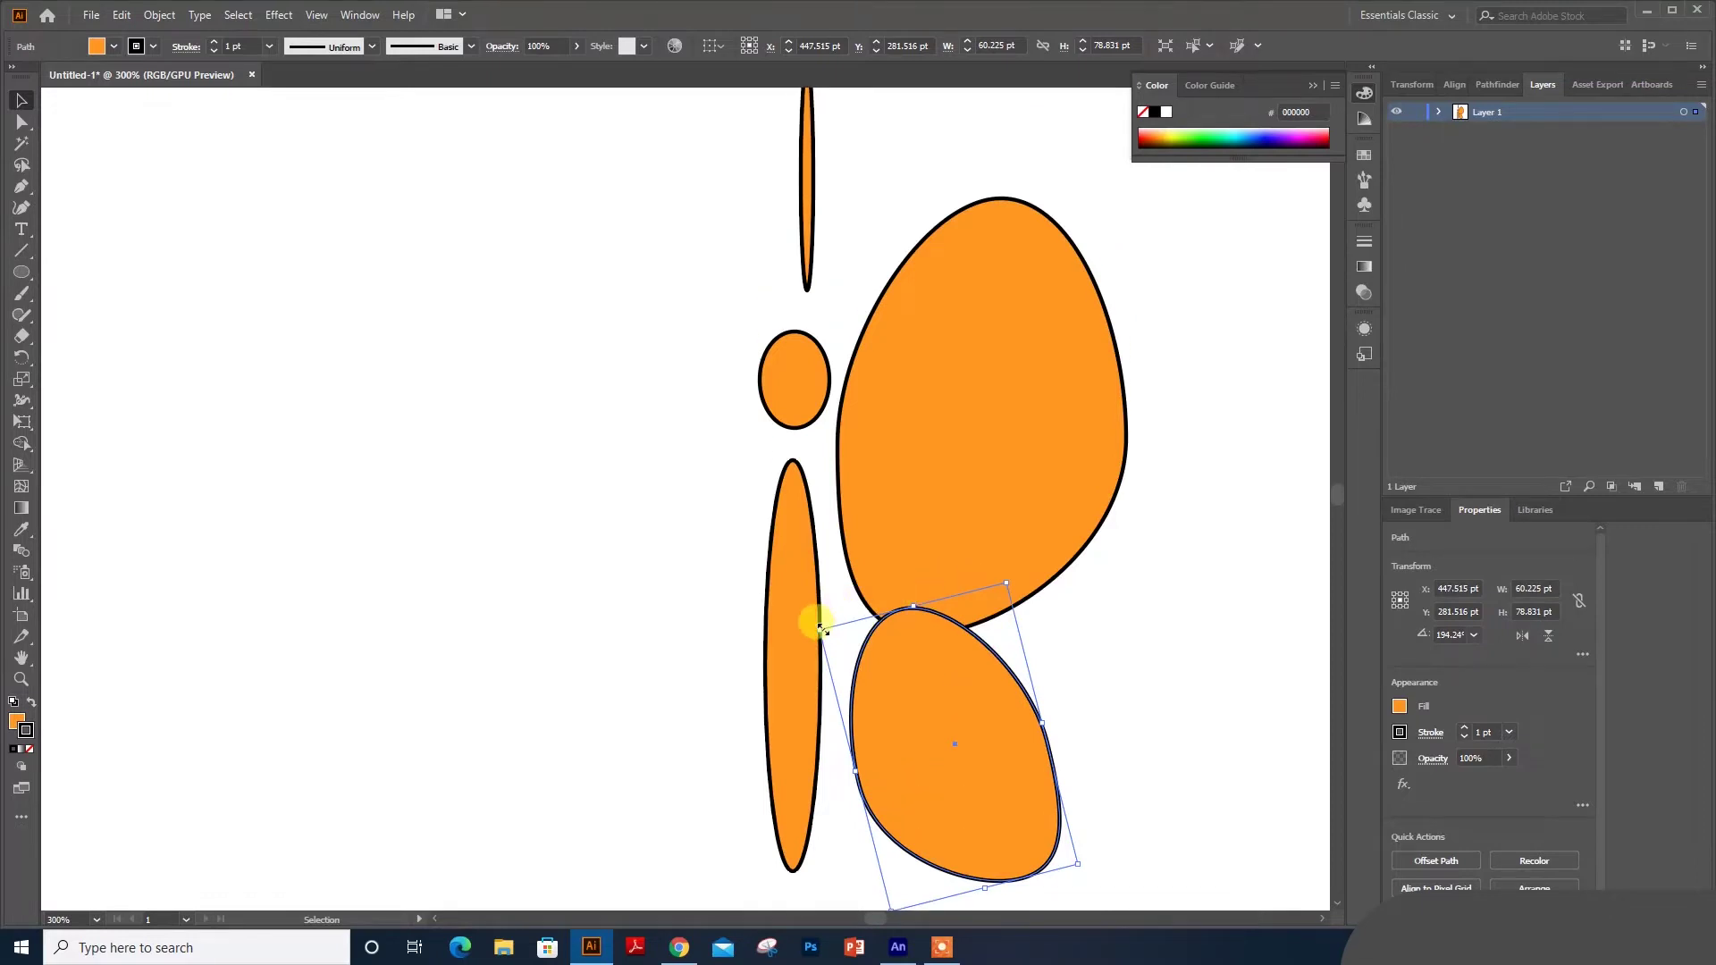
{"action": "left_click", "coordinate": [1211, 663]}
- Duplicate the upper and lower right wings together onto the left side of the body
{"action": "key", "text": "ctrl+minus"}
{"action": "left_click", "coordinate": [908, 461]}
{"action": "left_click", "coordinate": [899, 645], "text": "shift"}
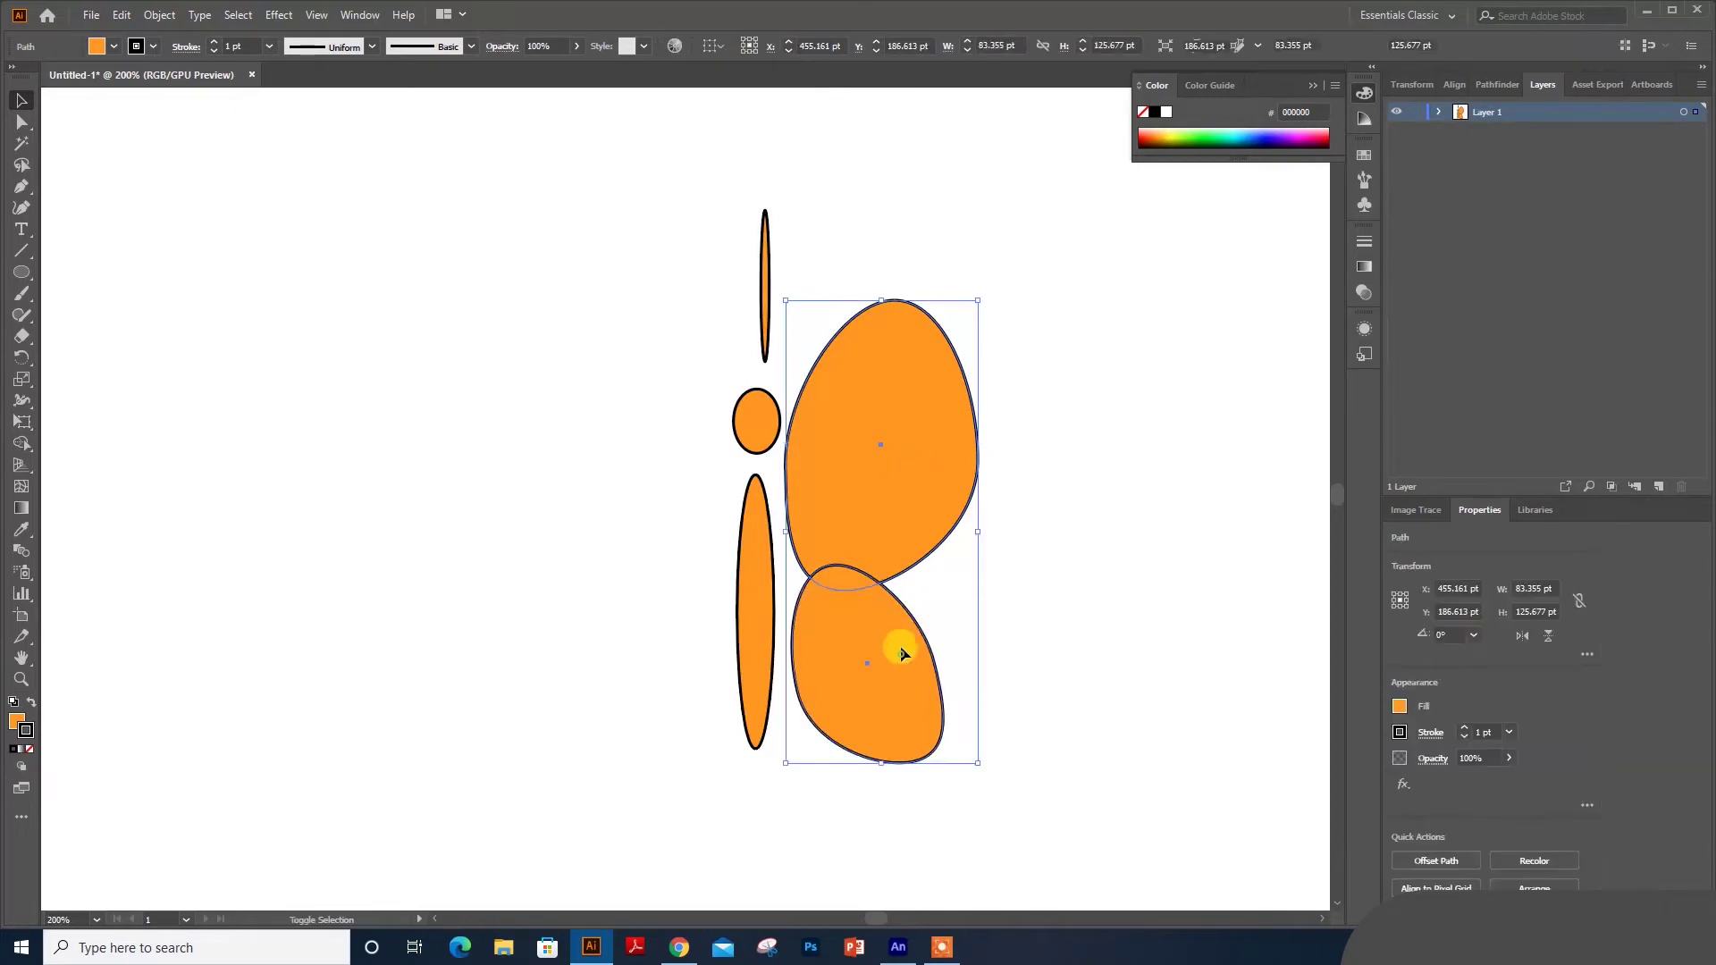
{"action": "left_click_drag", "start_coordinate": [889, 512], "coordinate": [617, 504]}
- Reflect the copied wing pair across the vertical axis
{"action": "right_click", "coordinate": [618, 505]}
{"action": "mouse_move", "coordinate": [798, 767]}
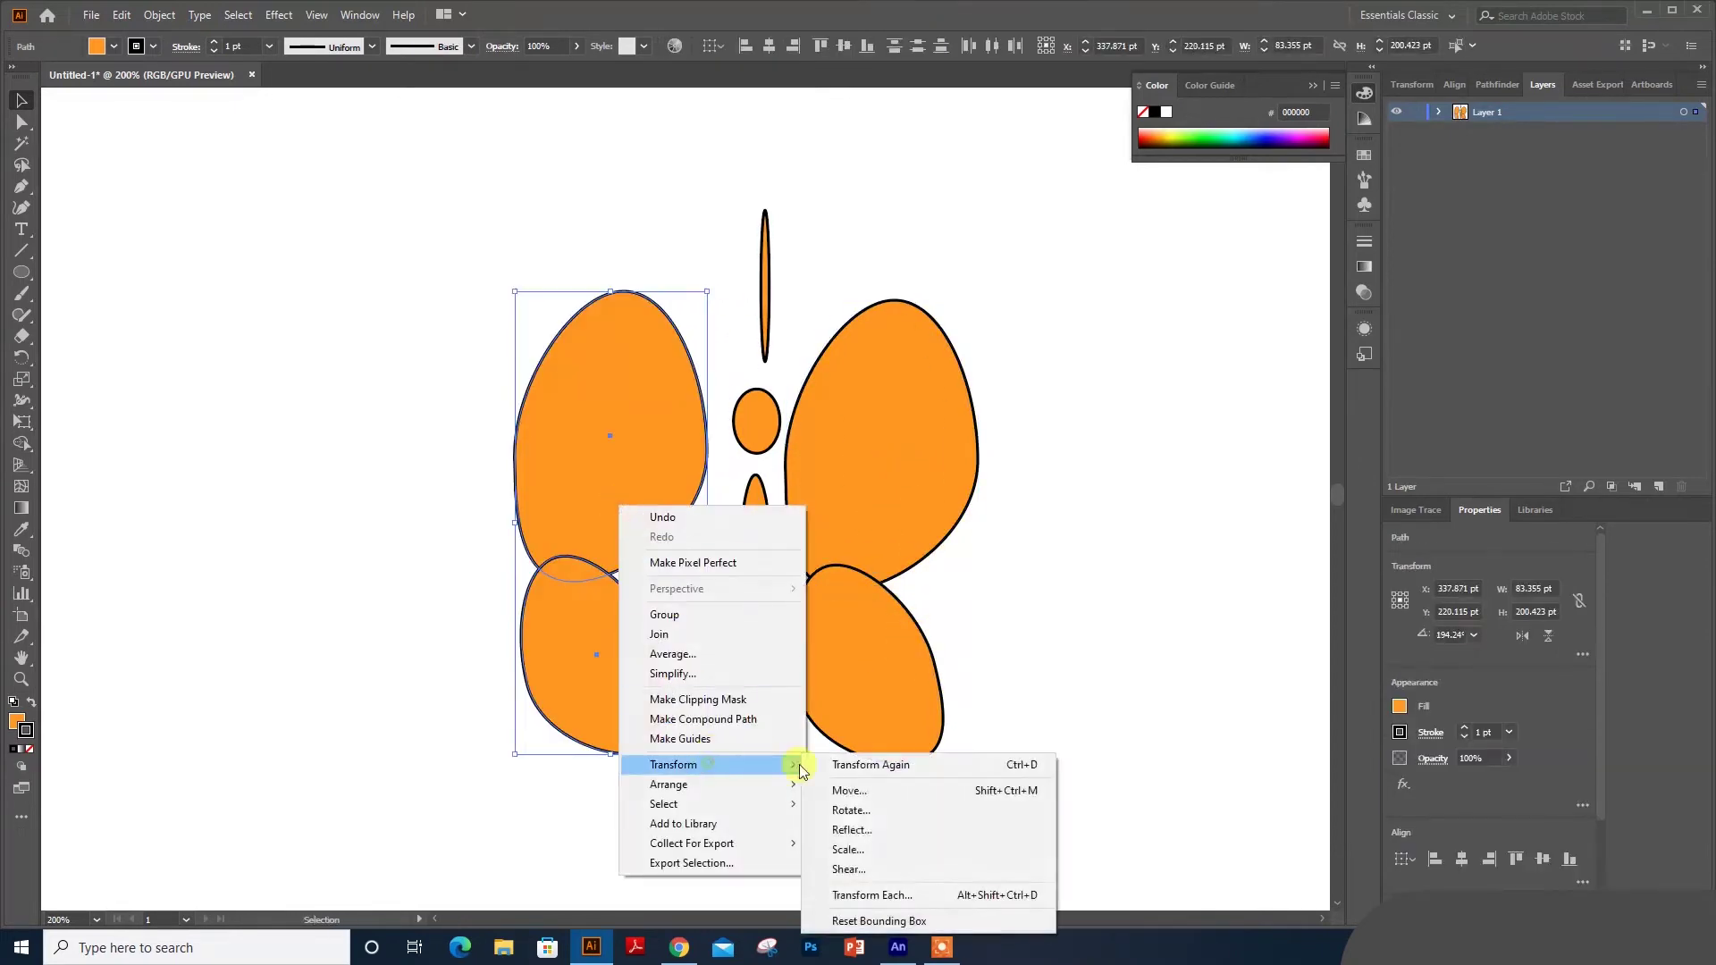
{"action": "left_click", "coordinate": [853, 827]}
{"action": "left_click", "coordinate": [1381, 417]}
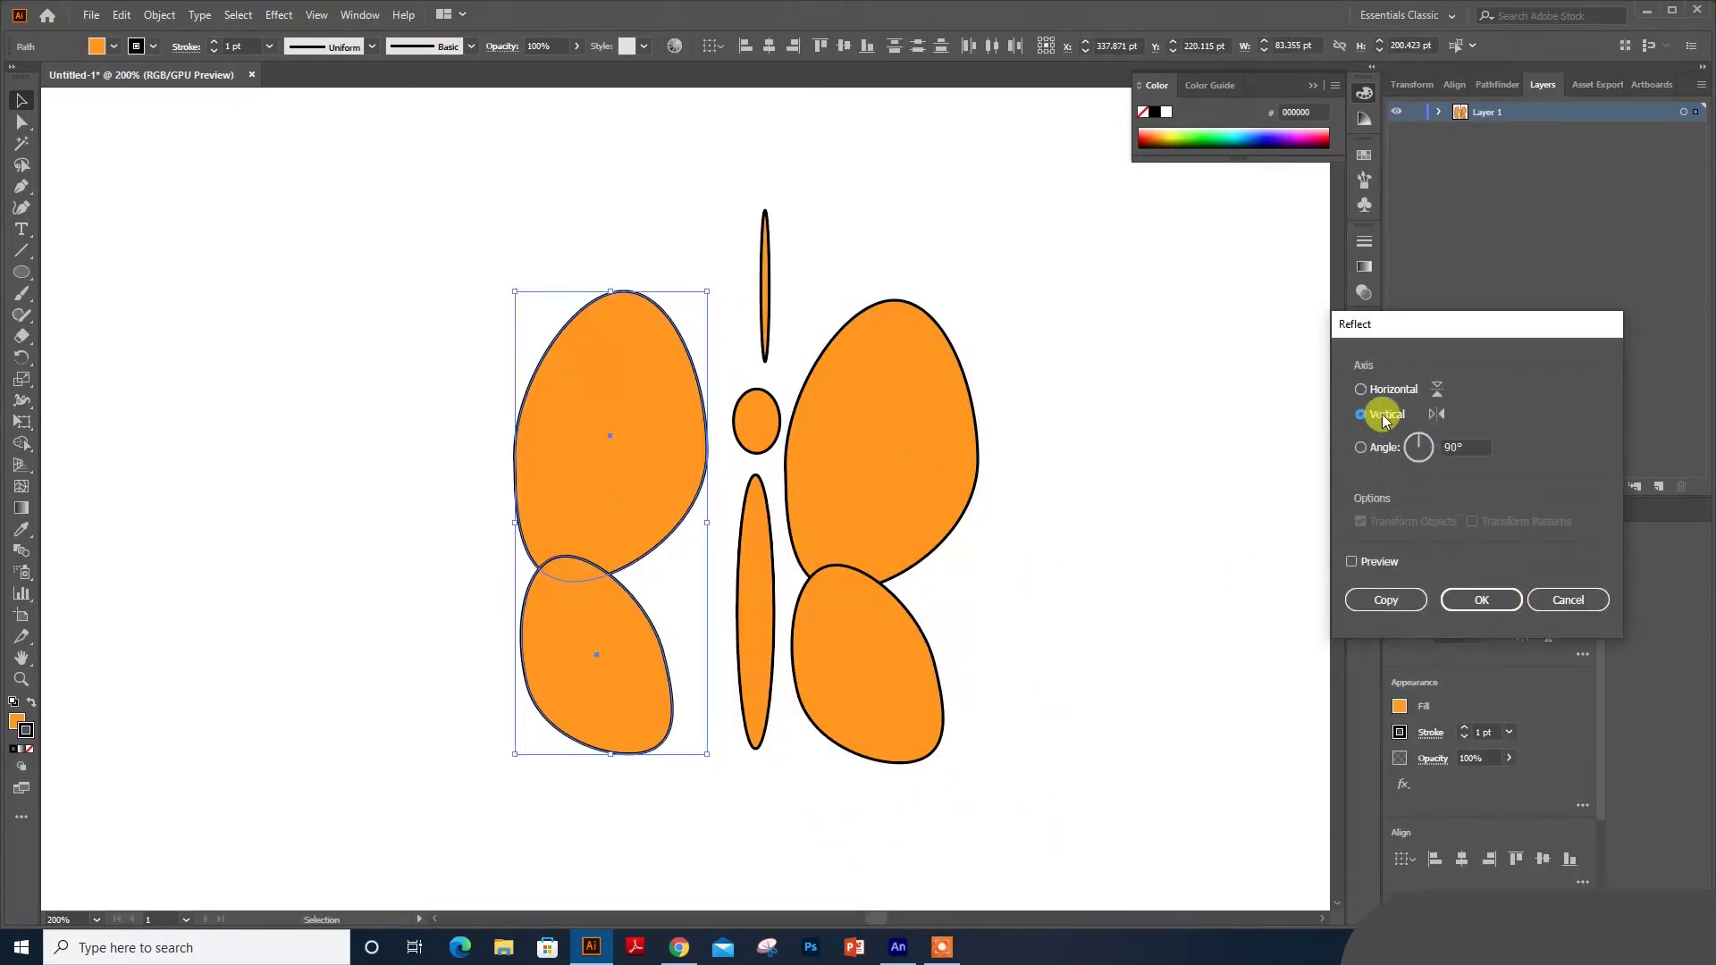
{"action": "left_click", "coordinate": [1470, 600]}
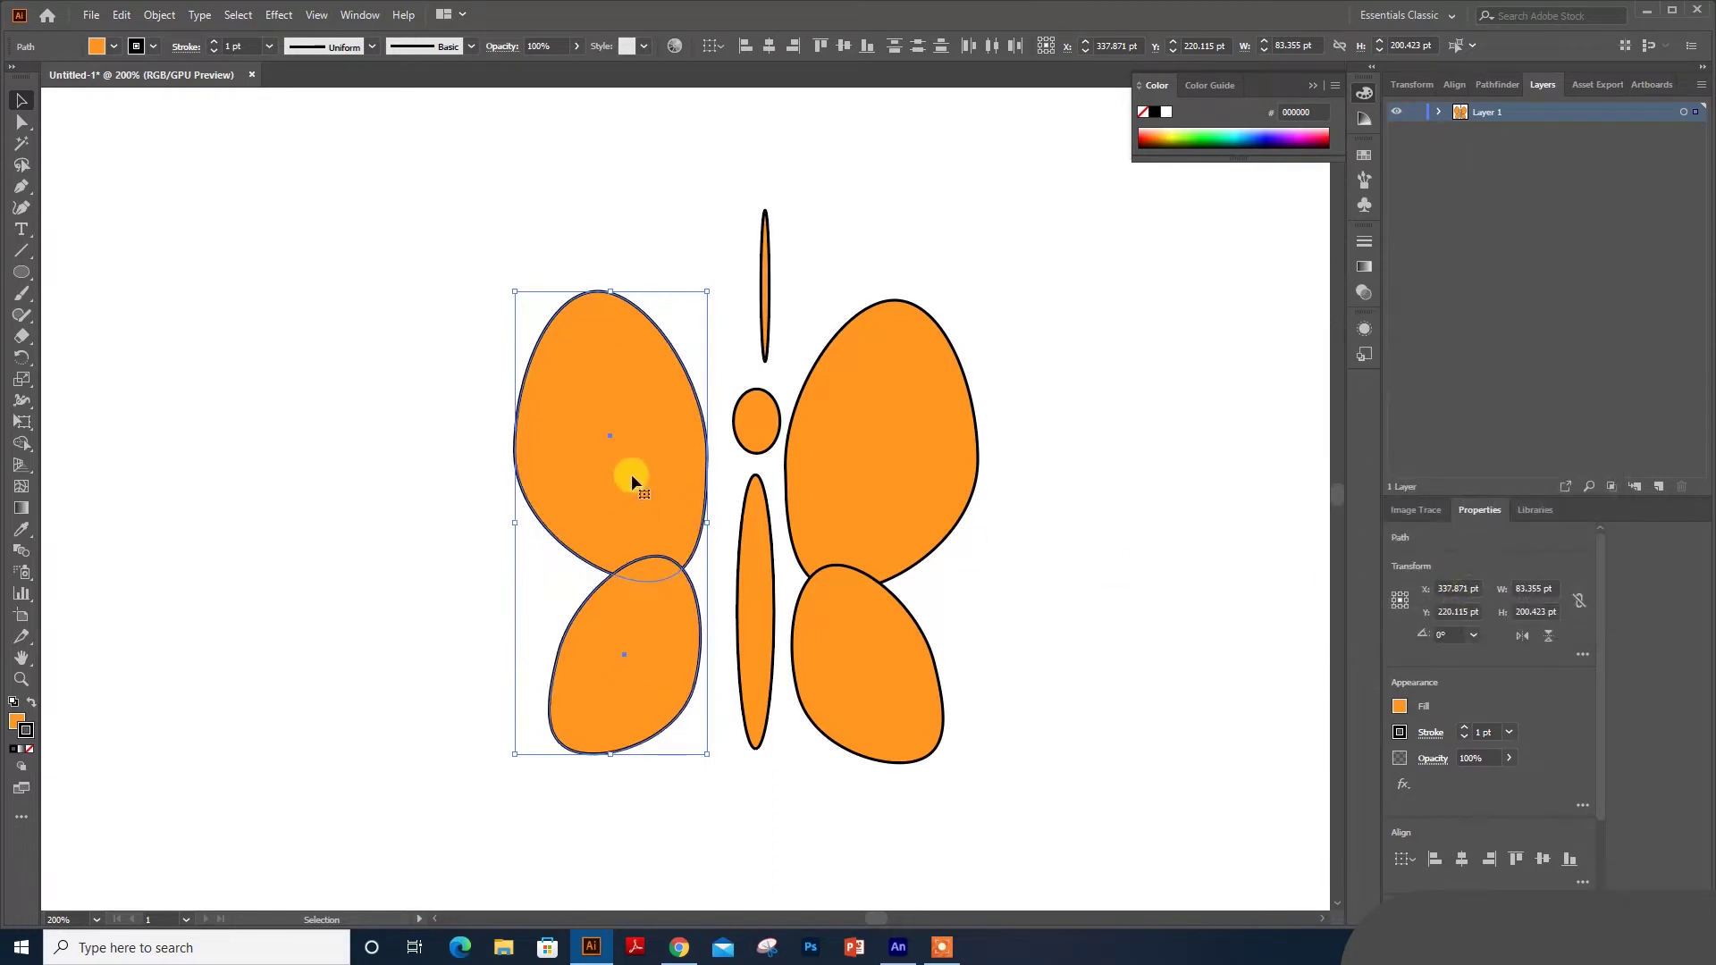
- Move the mirrored wing pair closer to the body's left side and shift it down 2 pt to align with the right wings
{"action": "left_click_drag", "start_coordinate": [632, 476], "coordinate": [646, 474]}
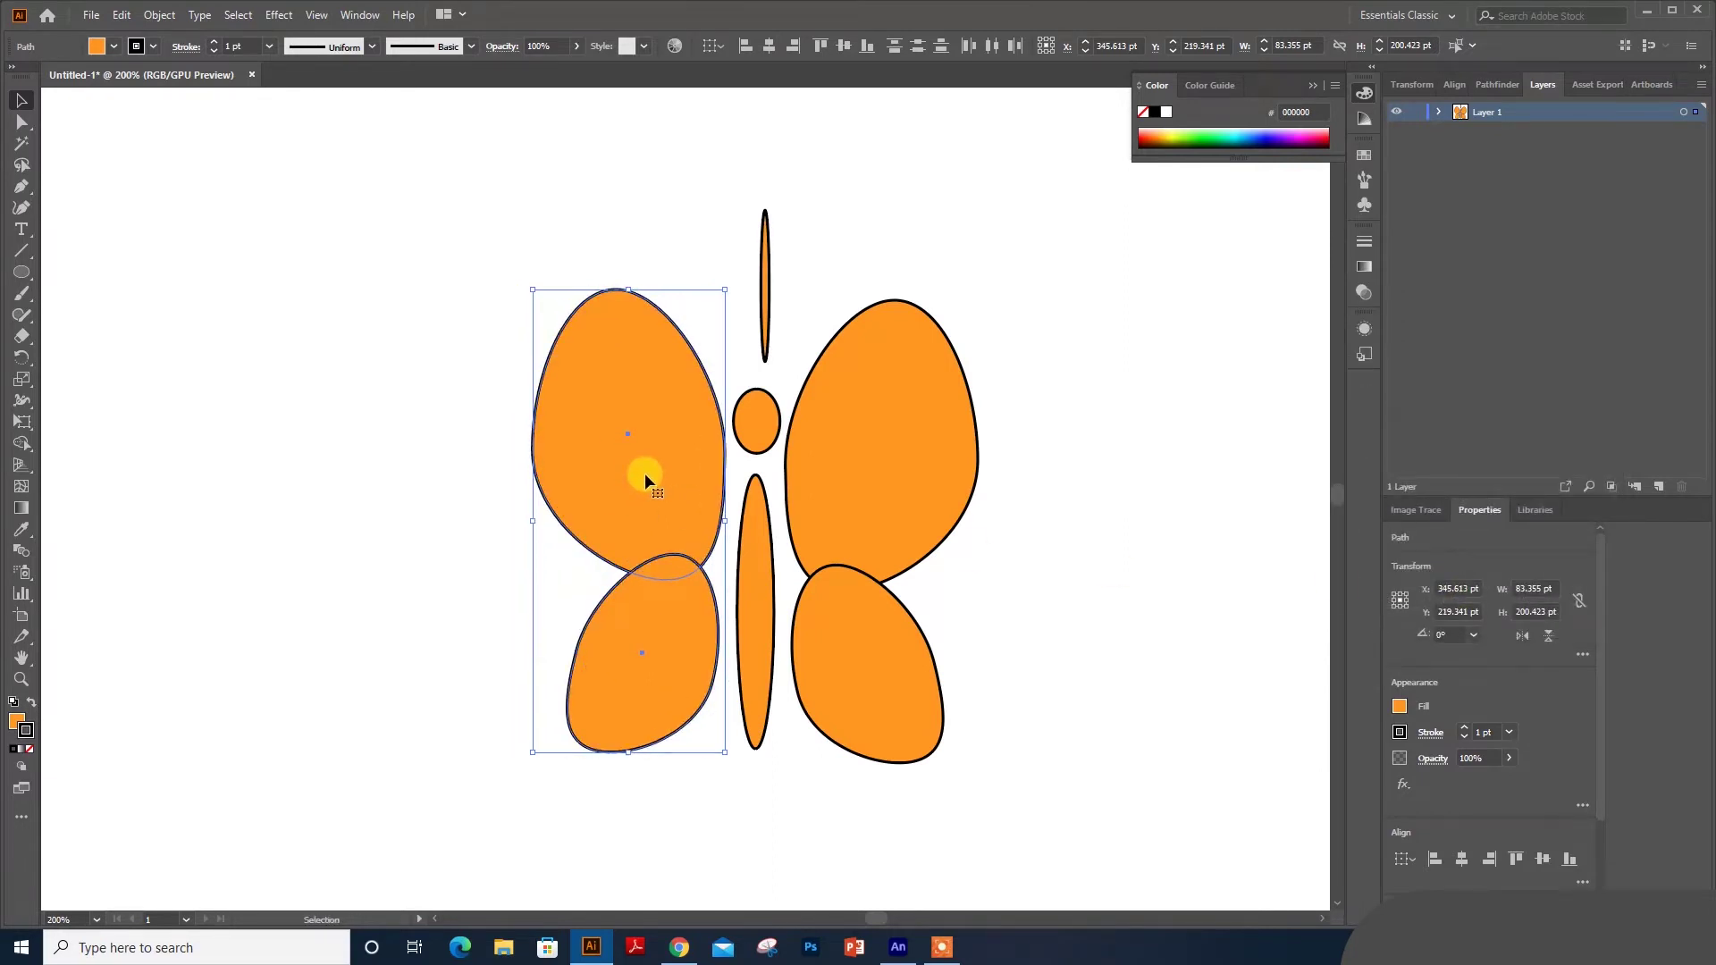
{"action": "key", "text": "Down"}
{"action": "key", "text": "Down"}
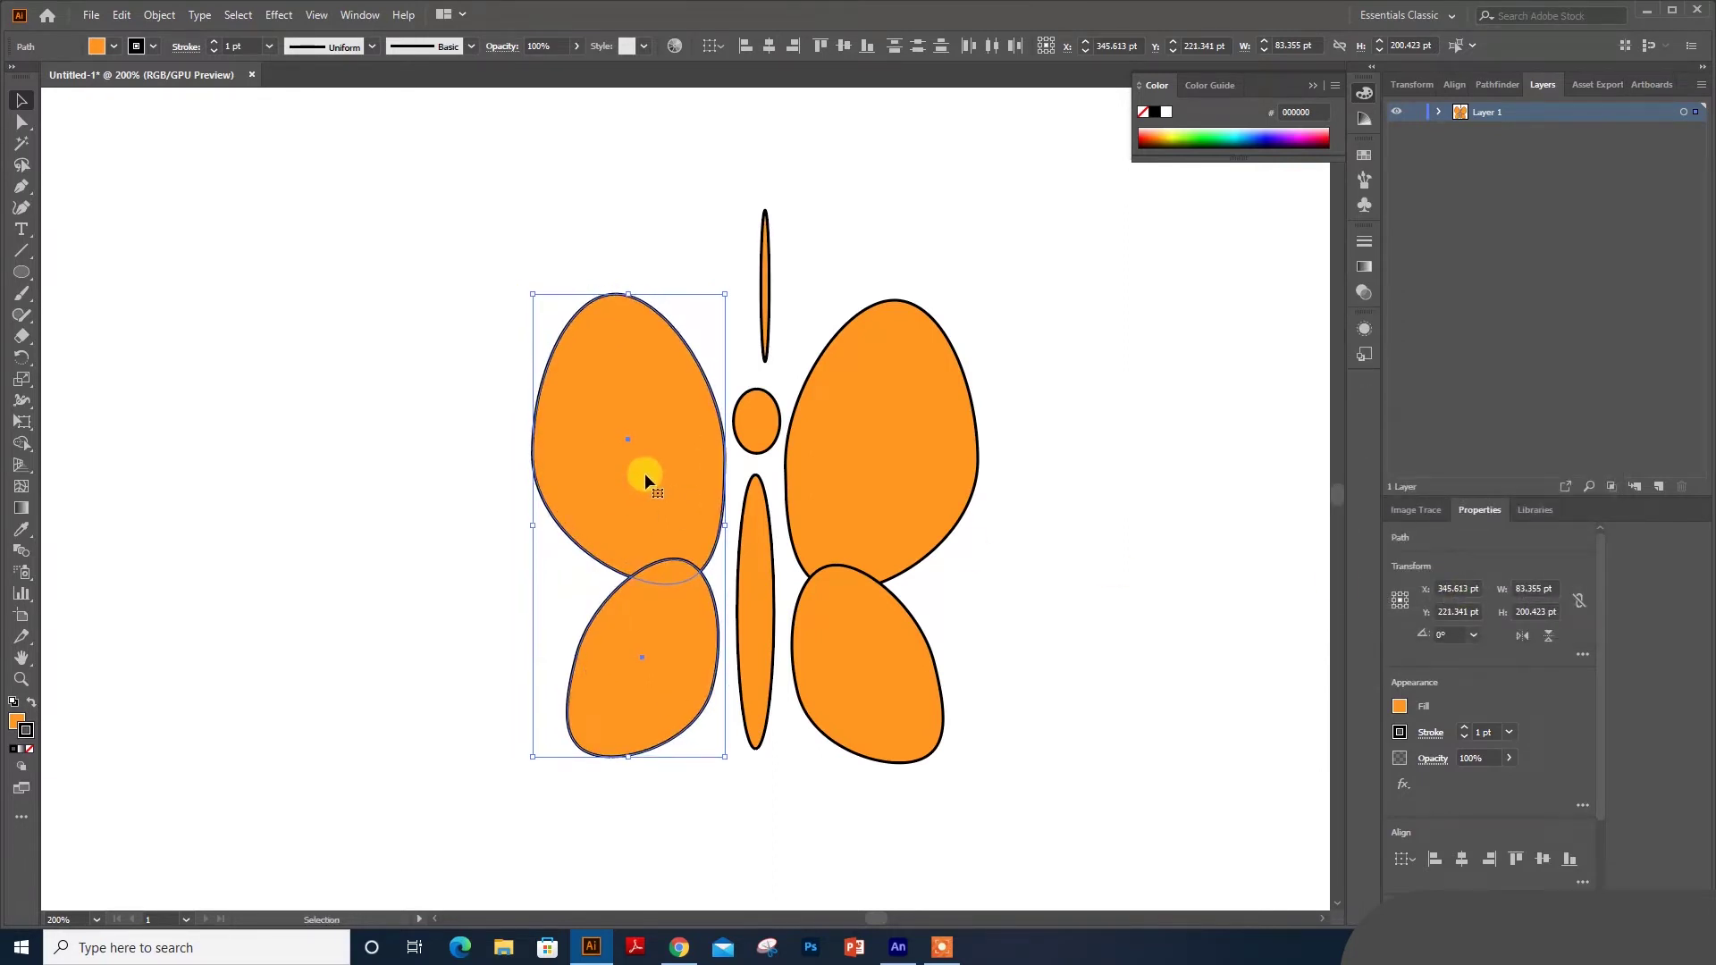
{"action": "left_click", "coordinate": [1004, 465]}
- Rotate the thin antenna ellipse above the head about 11° counter-clockwise
{"action": "key", "text": "ctrl+equal"}
{"action": "key", "text": "ctrl+equal"}
{"action": "left_click", "coordinate": [847, 398]}
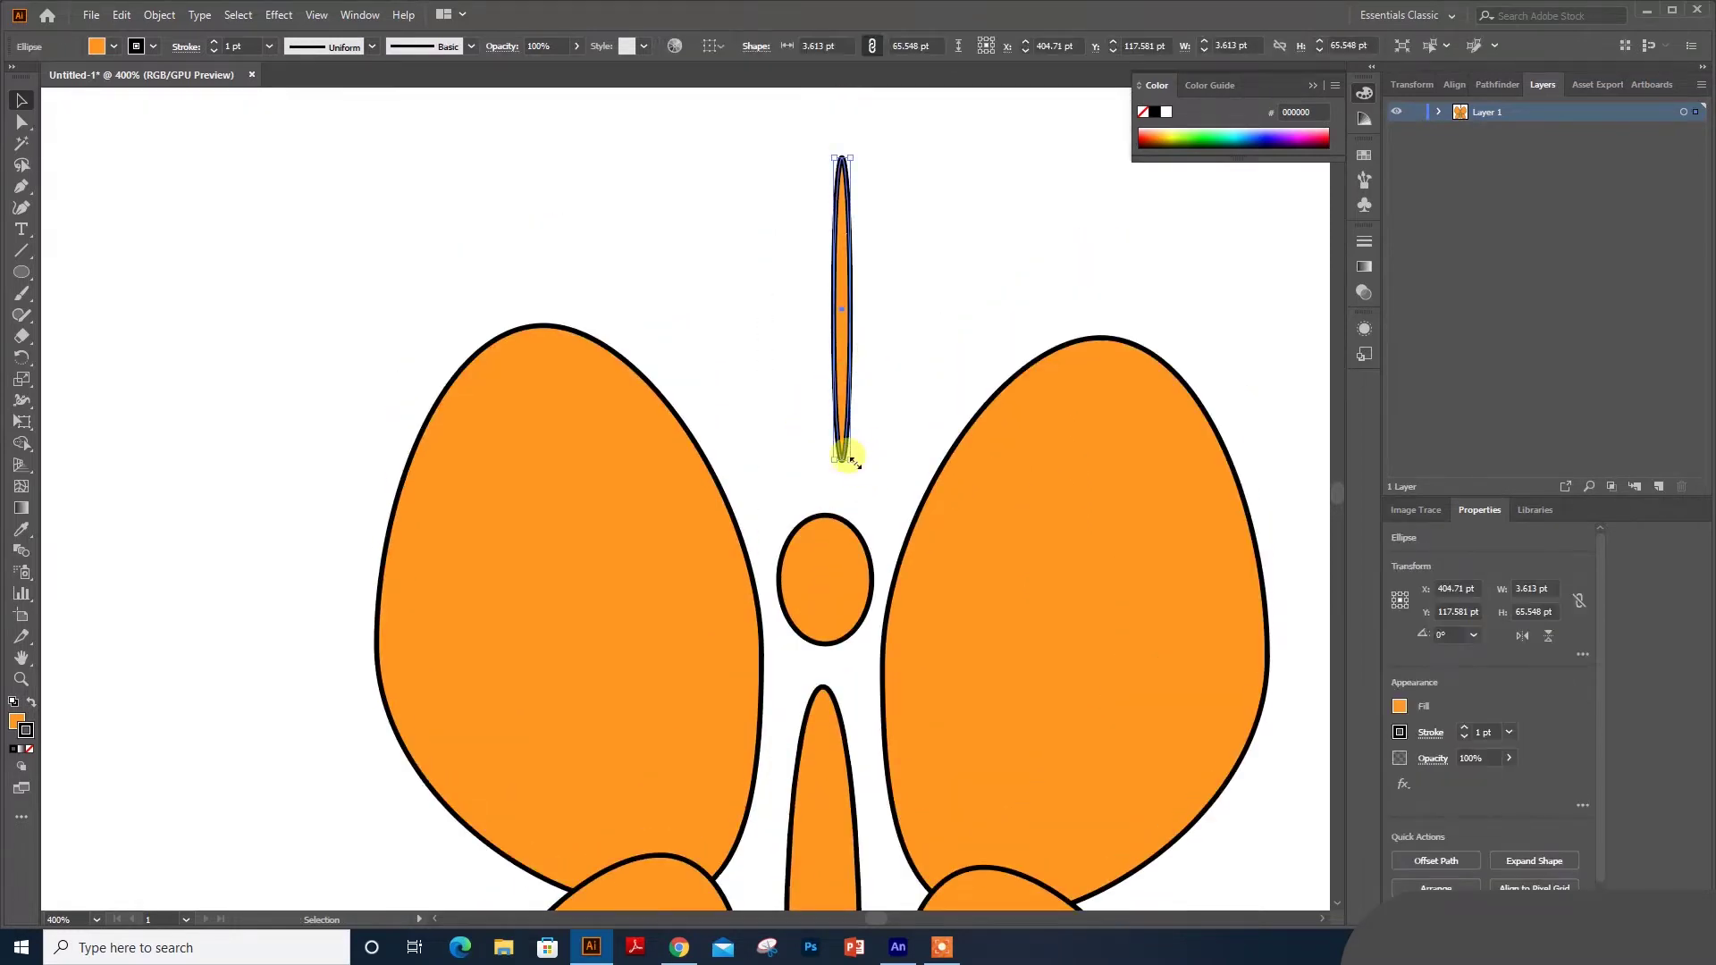
{"action": "key", "text": "ctrl+equal"}
{"action": "key", "text": "ctrl+equal"}
{"action": "left_click_drag", "start_coordinate": [706, 810], "coordinate": [736, 734]}
{"action": "key", "text": "space"}
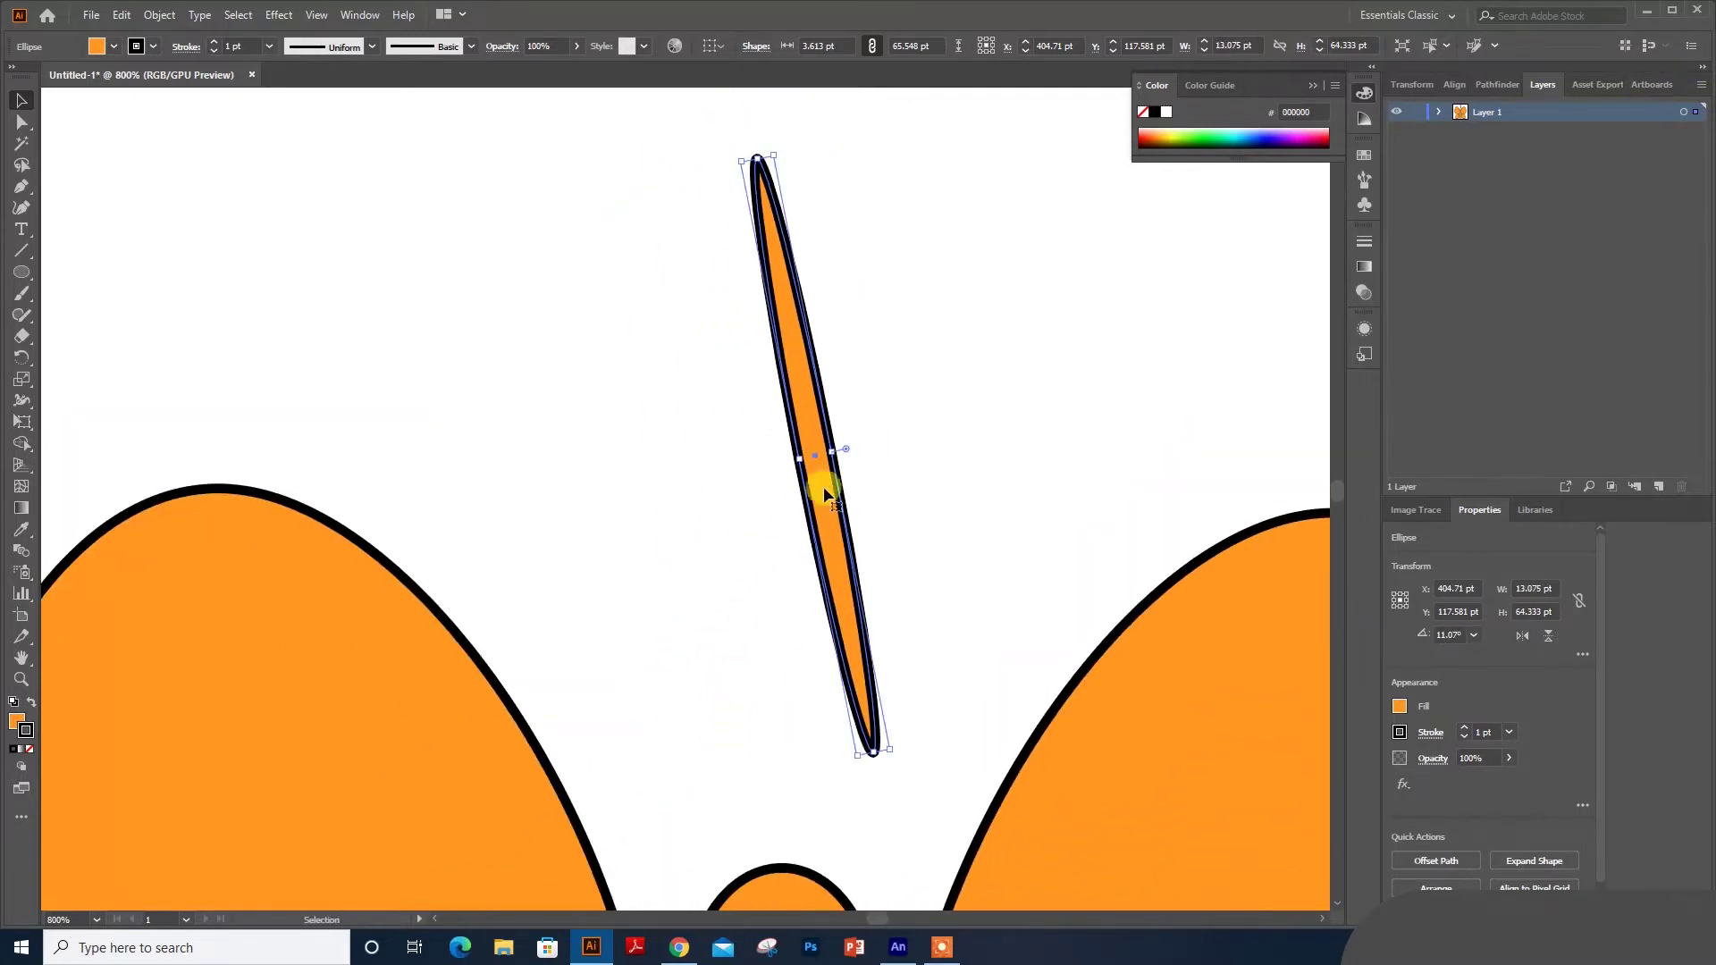
- Narrow the tilted antenna ellipse to about 2 pt wide and place a duplicate beside it
{"action": "mouse_move", "coordinate": [837, 456]}
{"action": "left_mouse_down"}
{"action": "mouse_move", "coordinate": [808, 452]}
{"action": "mouse_move", "coordinate": [674, 536]}
{"action": "mouse_move", "coordinate": [681, 466]}
{"action": "mouse_move", "coordinate": [824, 472]}
{"action": "left_mouse_up"}
{"action": "key", "text": "space"}
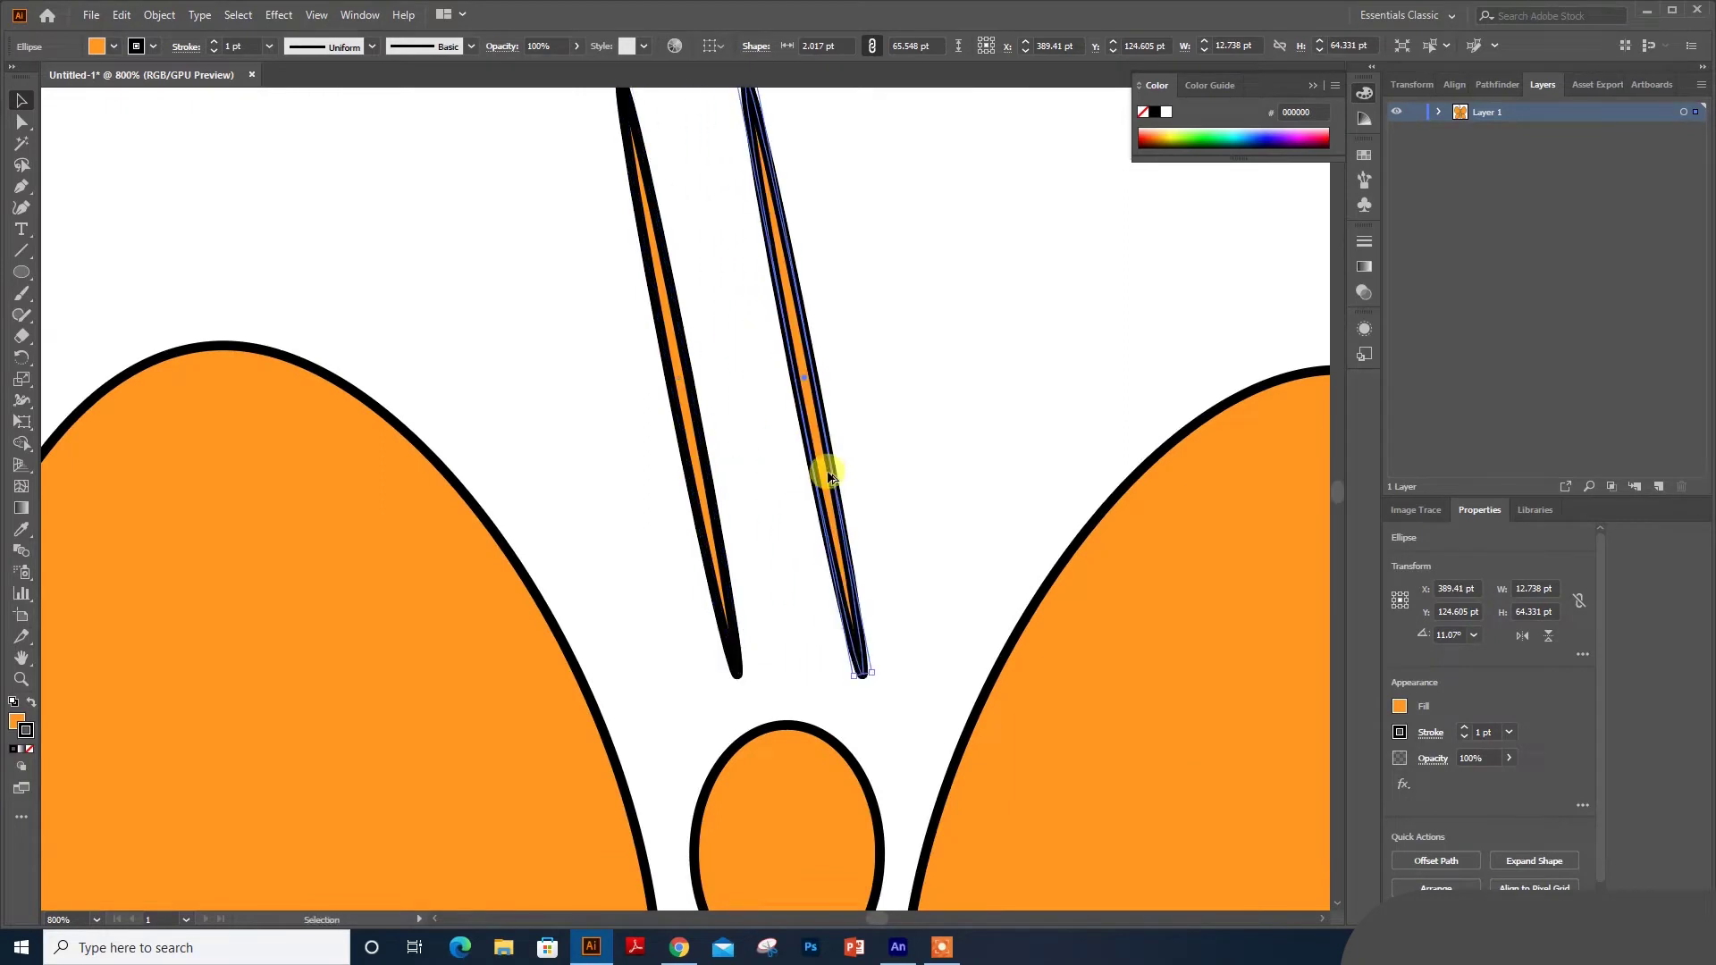
- Reflect the duplicate antenna across the vertical axis and move it right so the two antennae form an open V above the head
{"action": "right_click", "coordinate": [827, 473]}
{"action": "mouse_move", "coordinate": [941, 750]}
{"action": "left_click", "coordinate": [1164, 818]}
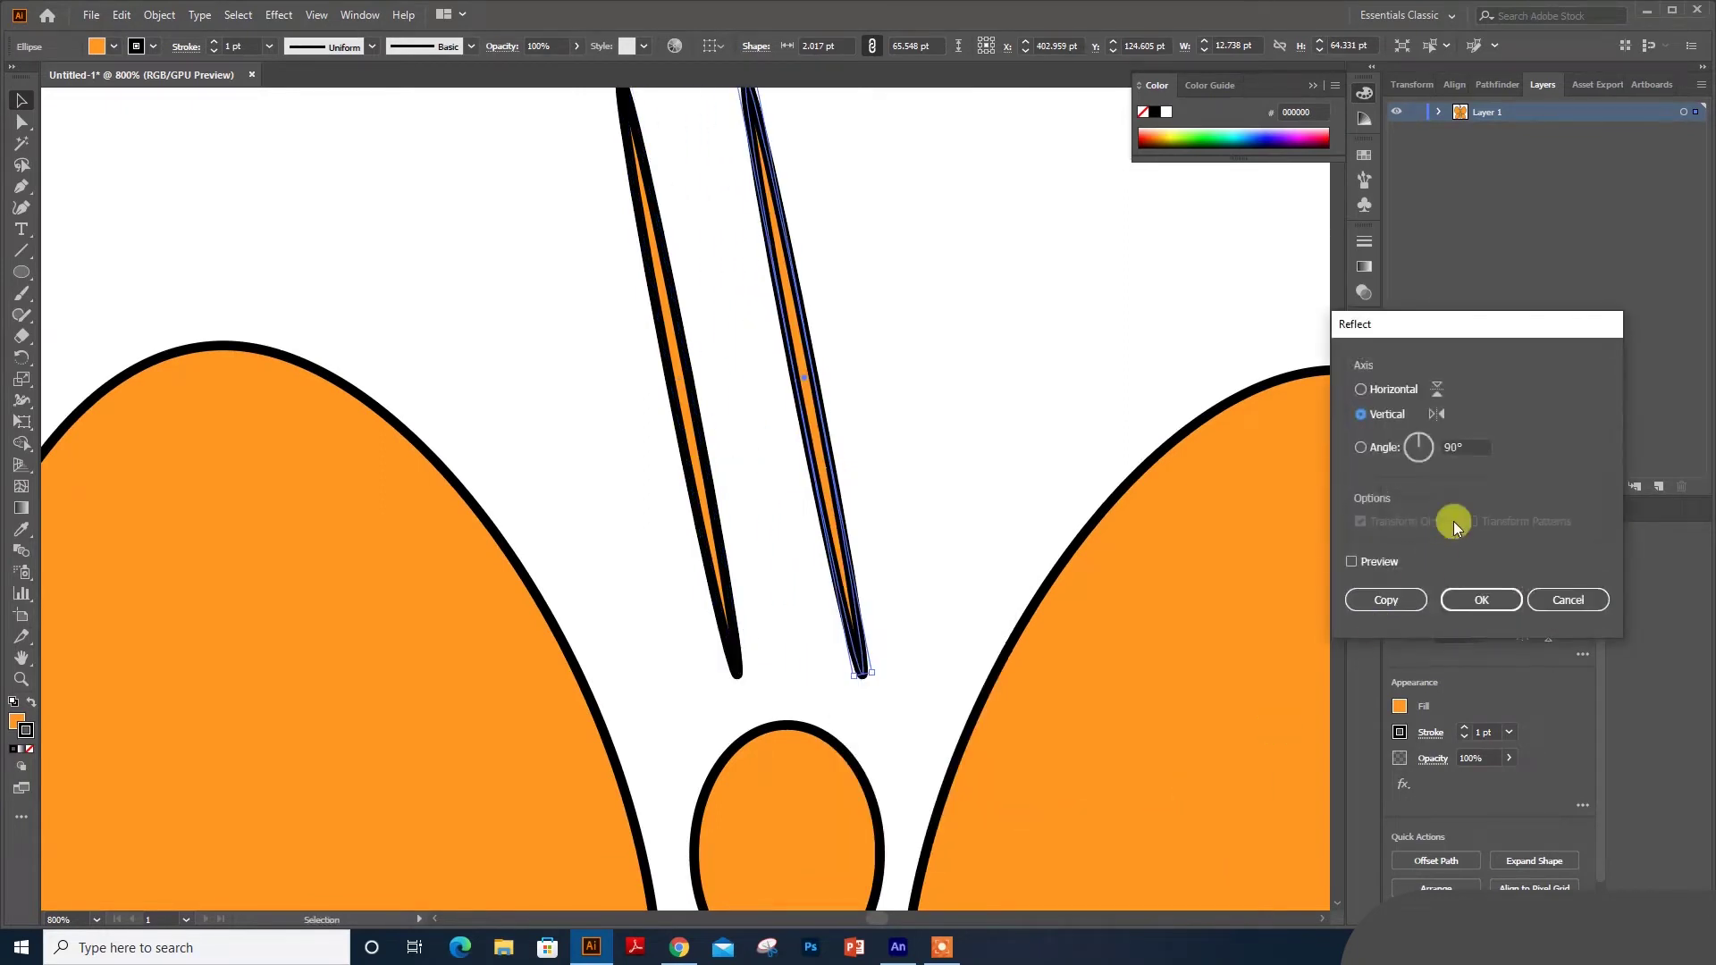
{"action": "left_click", "coordinate": [1466, 599]}
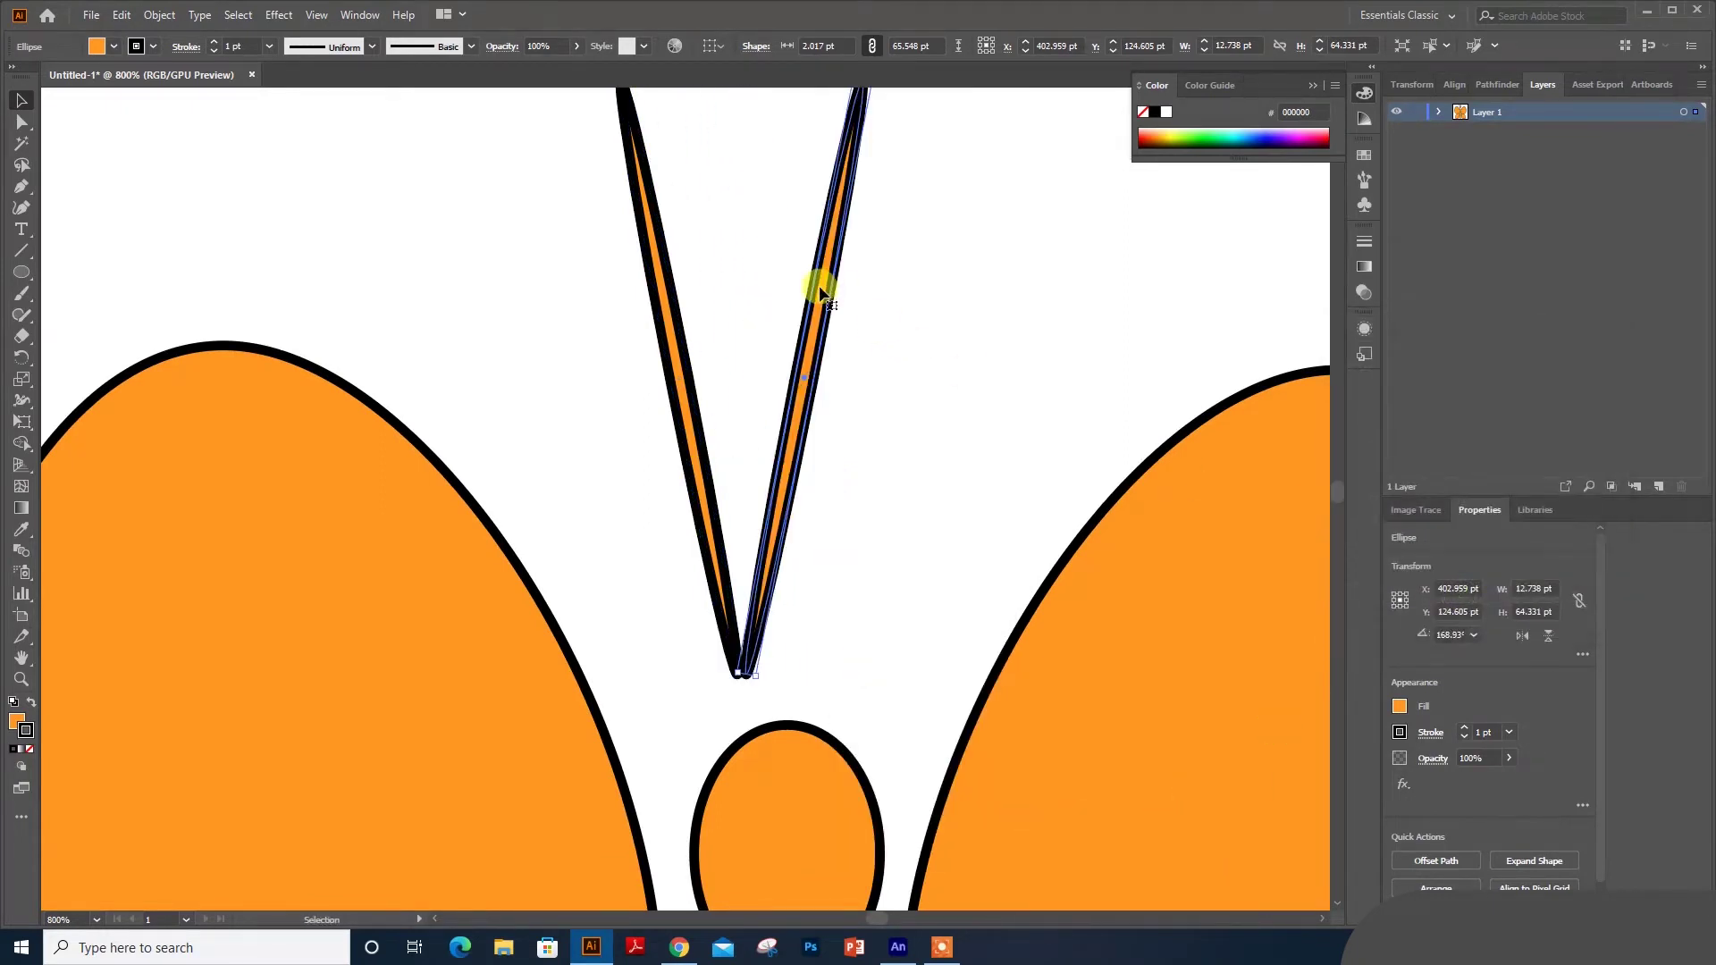
{"action": "left_click_drag", "start_coordinate": [816, 279], "coordinate": [922, 288]}
{"action": "left_click", "coordinate": [780, 291]}
- Extend the top of the body ellipse up toward the head and slightly narrow the head ellipse
{"action": "key", "text": "ctrl+minus"}
{"action": "key", "text": "ctrl+minus"}
{"action": "key", "text": "ctrl+minus"}
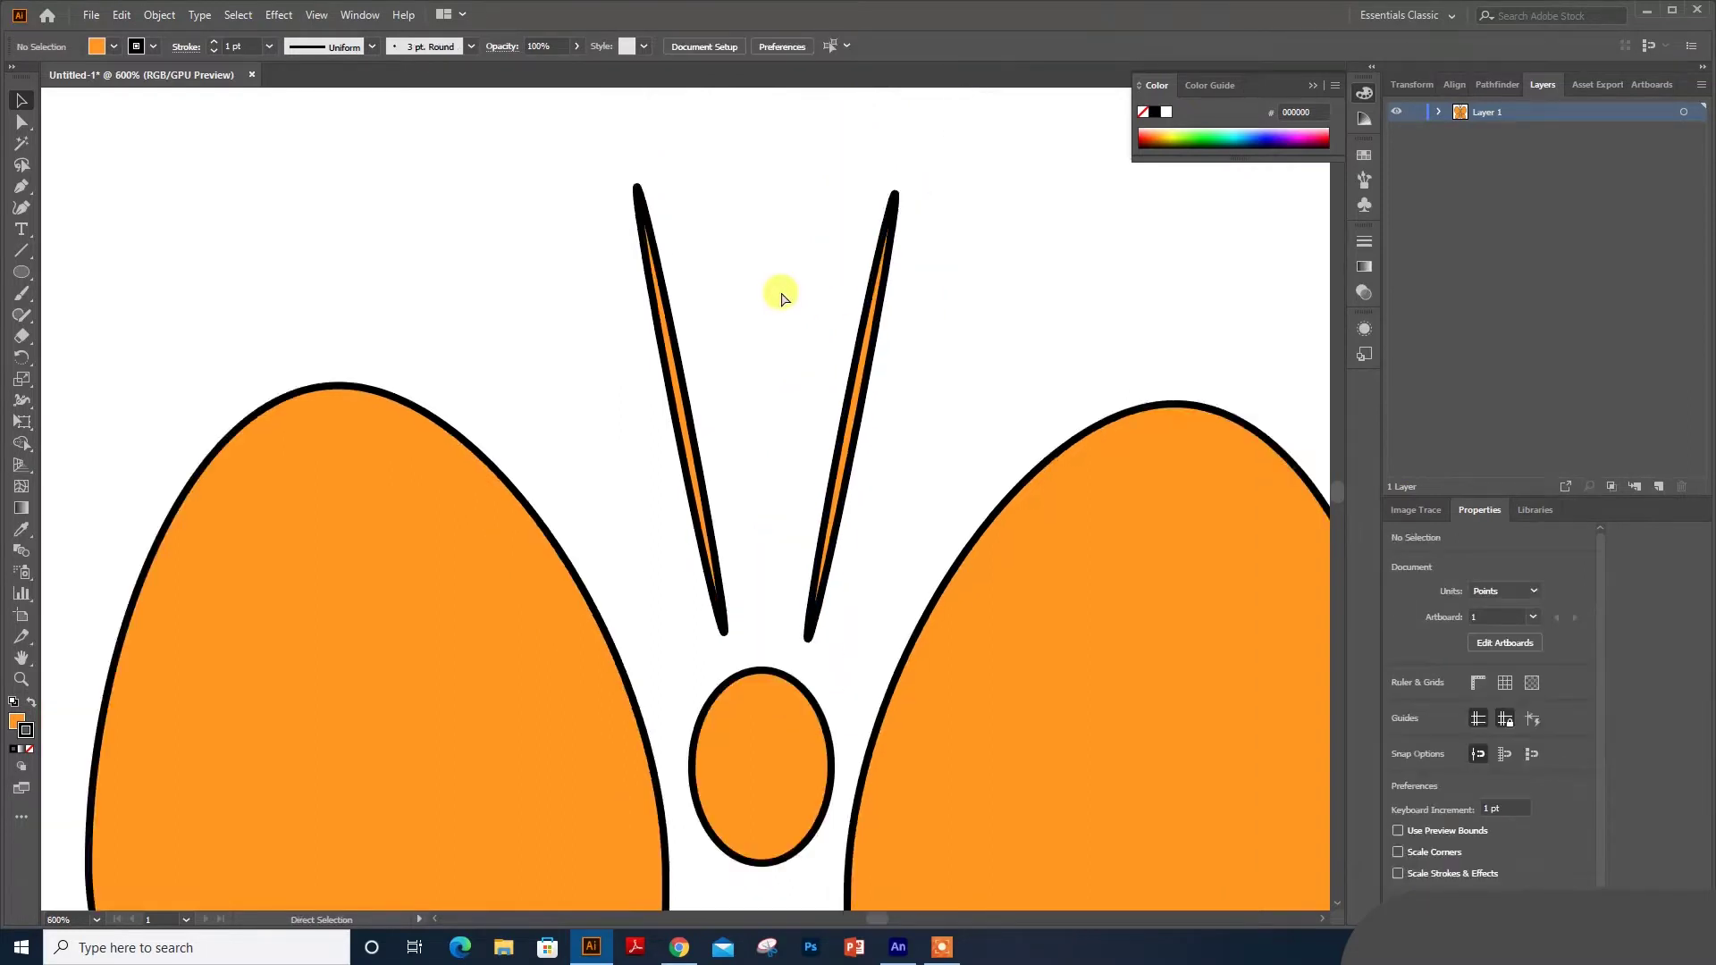
{"action": "left_click", "coordinate": [720, 565]}
{"action": "left_click_drag", "start_coordinate": [721, 481], "coordinate": [721, 454]}
{"action": "left_click", "coordinate": [1043, 615]}
{"action": "left_click", "coordinate": [738, 410]}
{"action": "left_click_drag", "start_coordinate": [758, 400], "coordinate": [751, 399]}
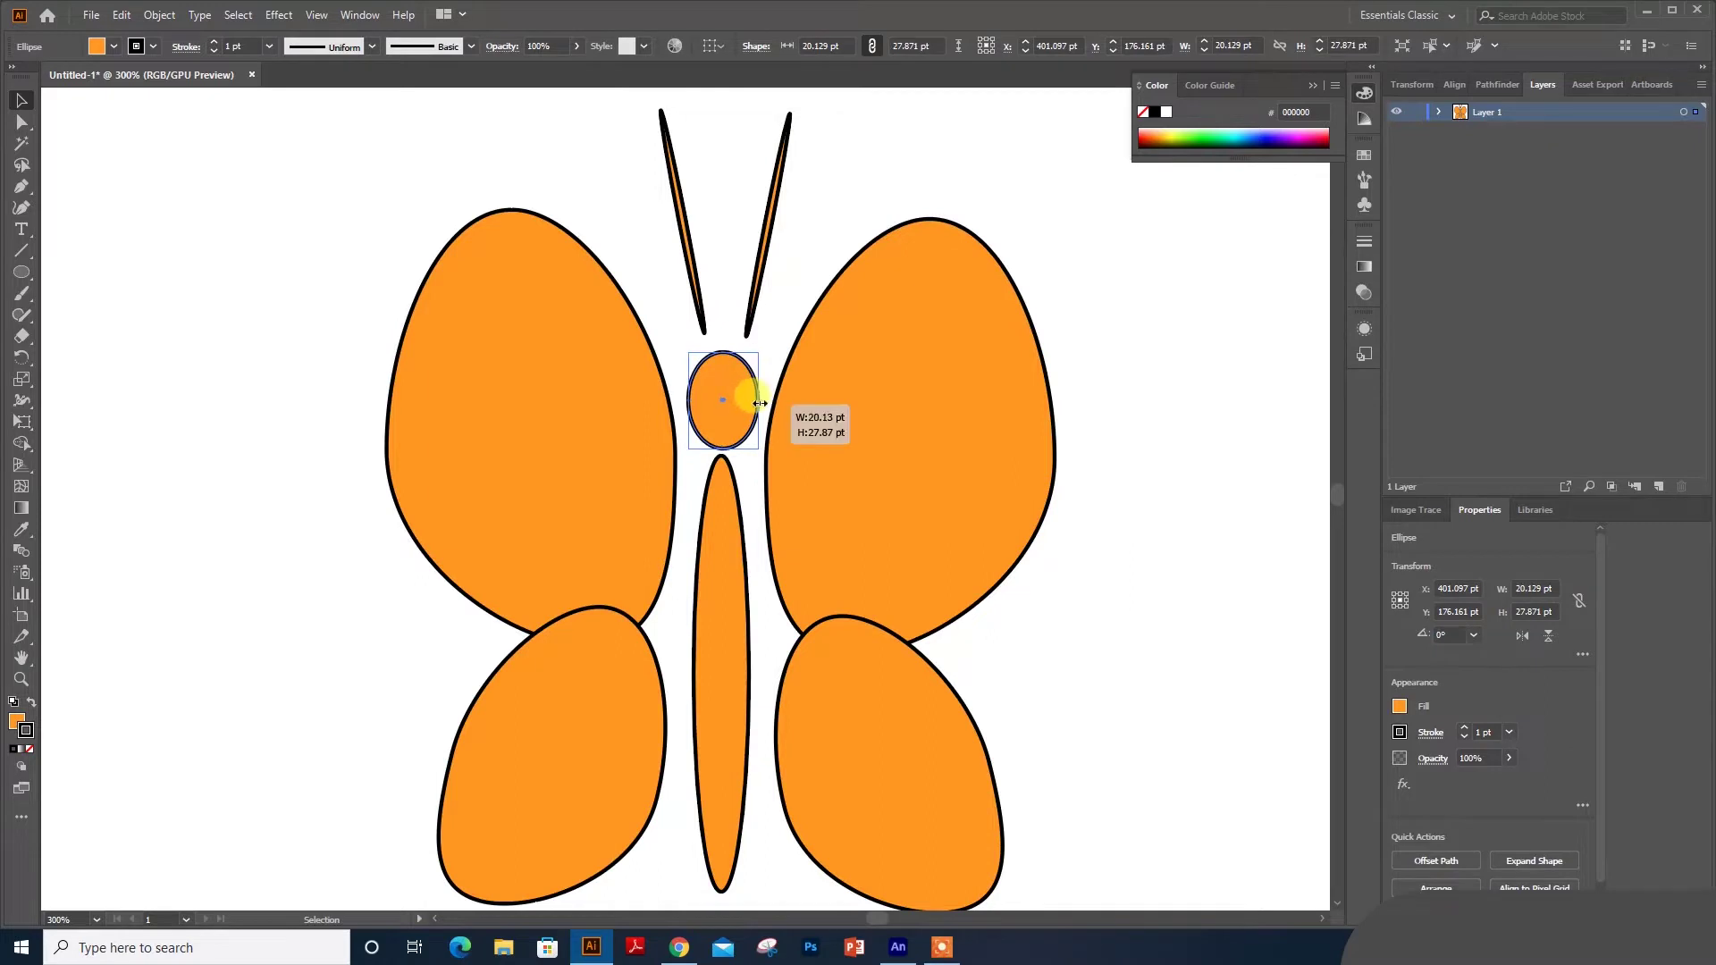
{"action": "left_click", "coordinate": [1054, 658]}
{"action": "key", "text": "ctrl+minus"}
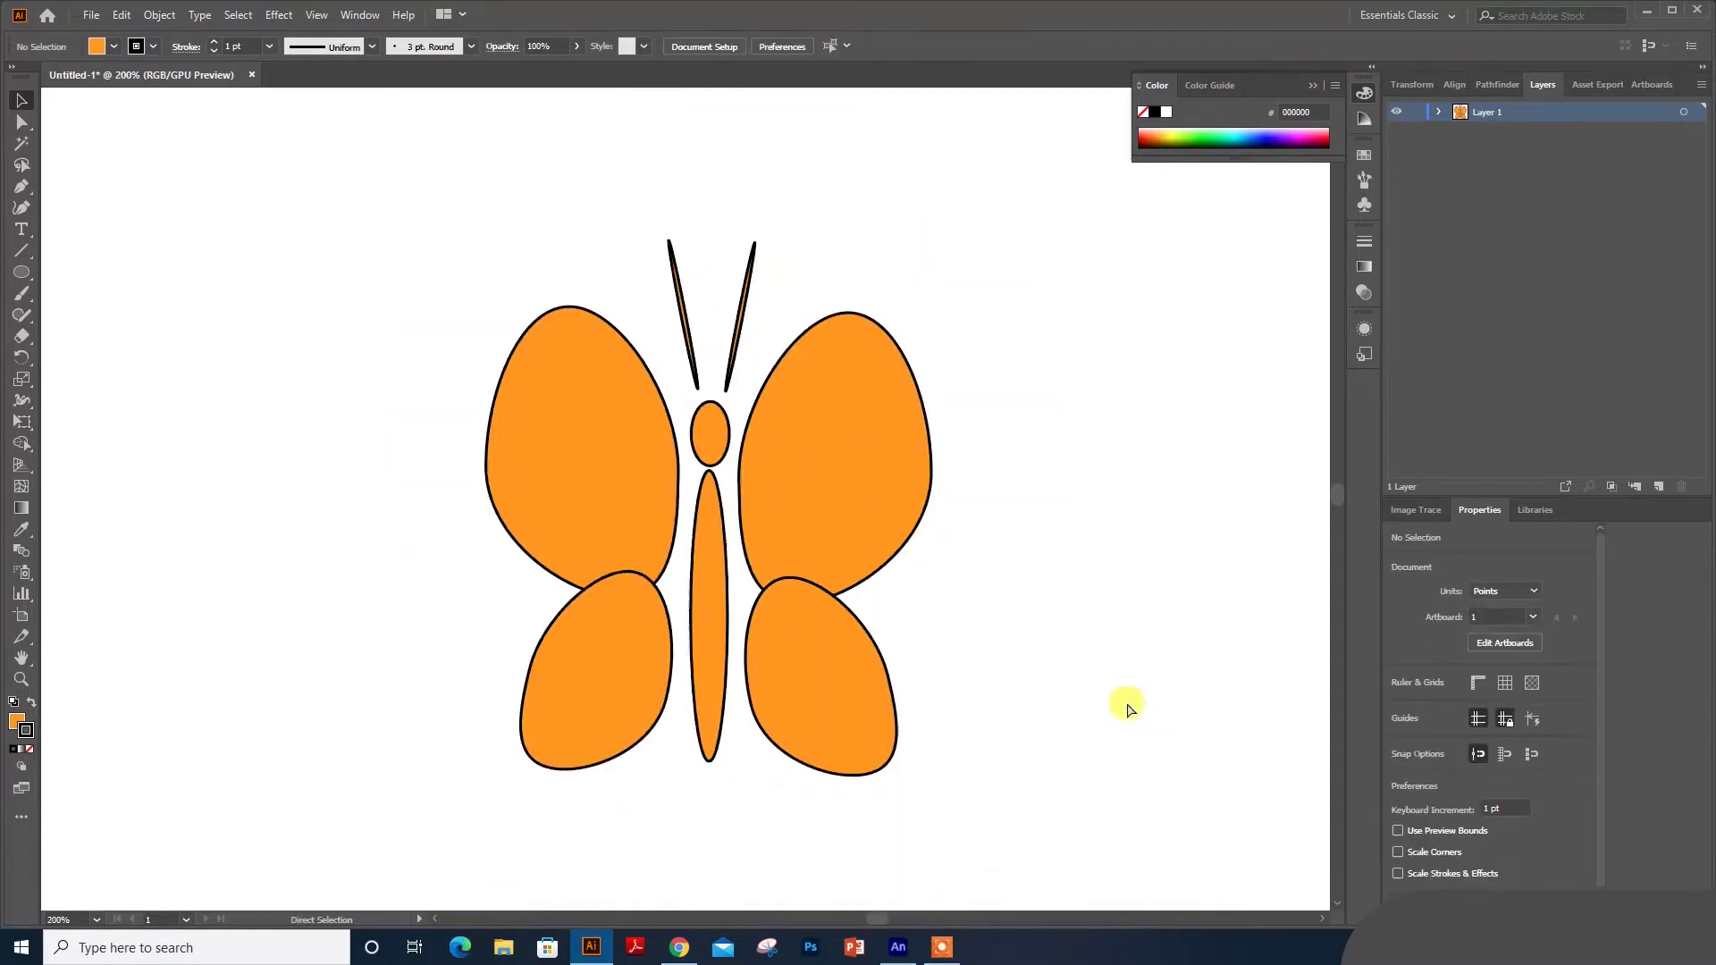
- Nudge the butterfly's left wing pair 5 pt right so it sits closer to the body
{"action": "left_click_drag", "start_coordinate": [602, 727], "coordinate": [602, 727]}
{"action": "key", "text": "Right"}
{"action": "key", "text": "Right"}
{"action": "key", "text": "Right"}
{"action": "key", "text": "Right"}
{"action": "key", "text": "Right"}
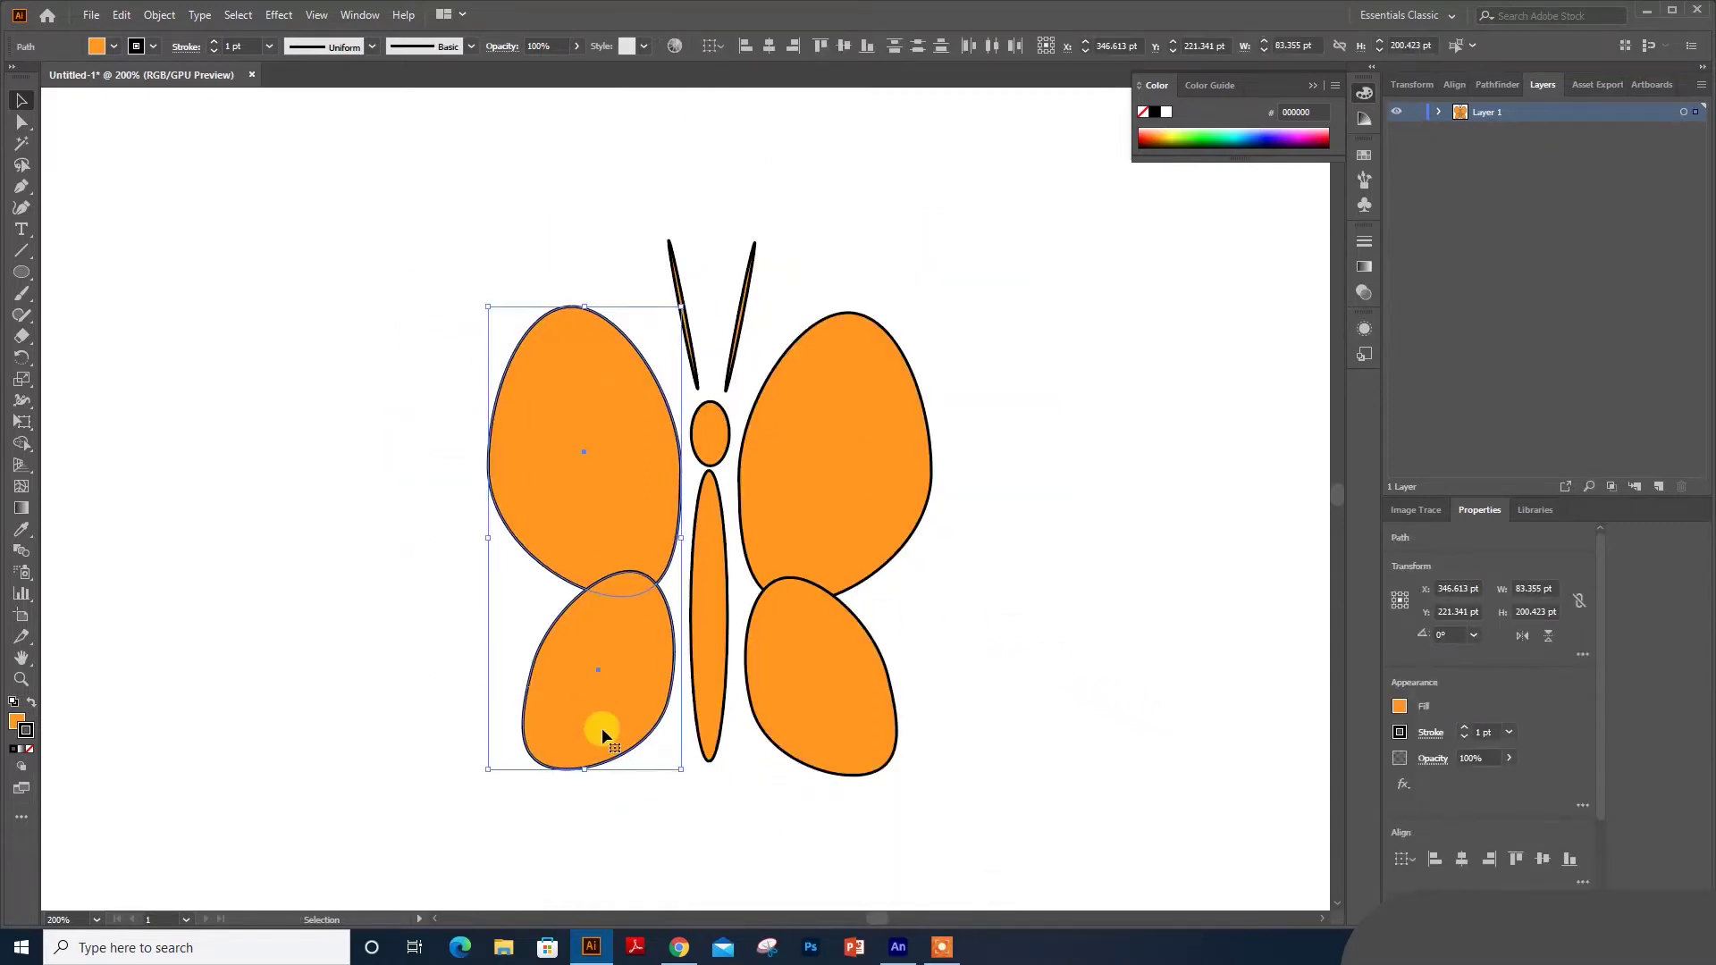
{"action": "left_click", "coordinate": [774, 315]}
- Nudge the butterfly's right wing pair about 4 pt left so it sits closer to the body
{"action": "left_click_drag", "start_coordinate": [808, 271], "coordinate": [902, 748]}
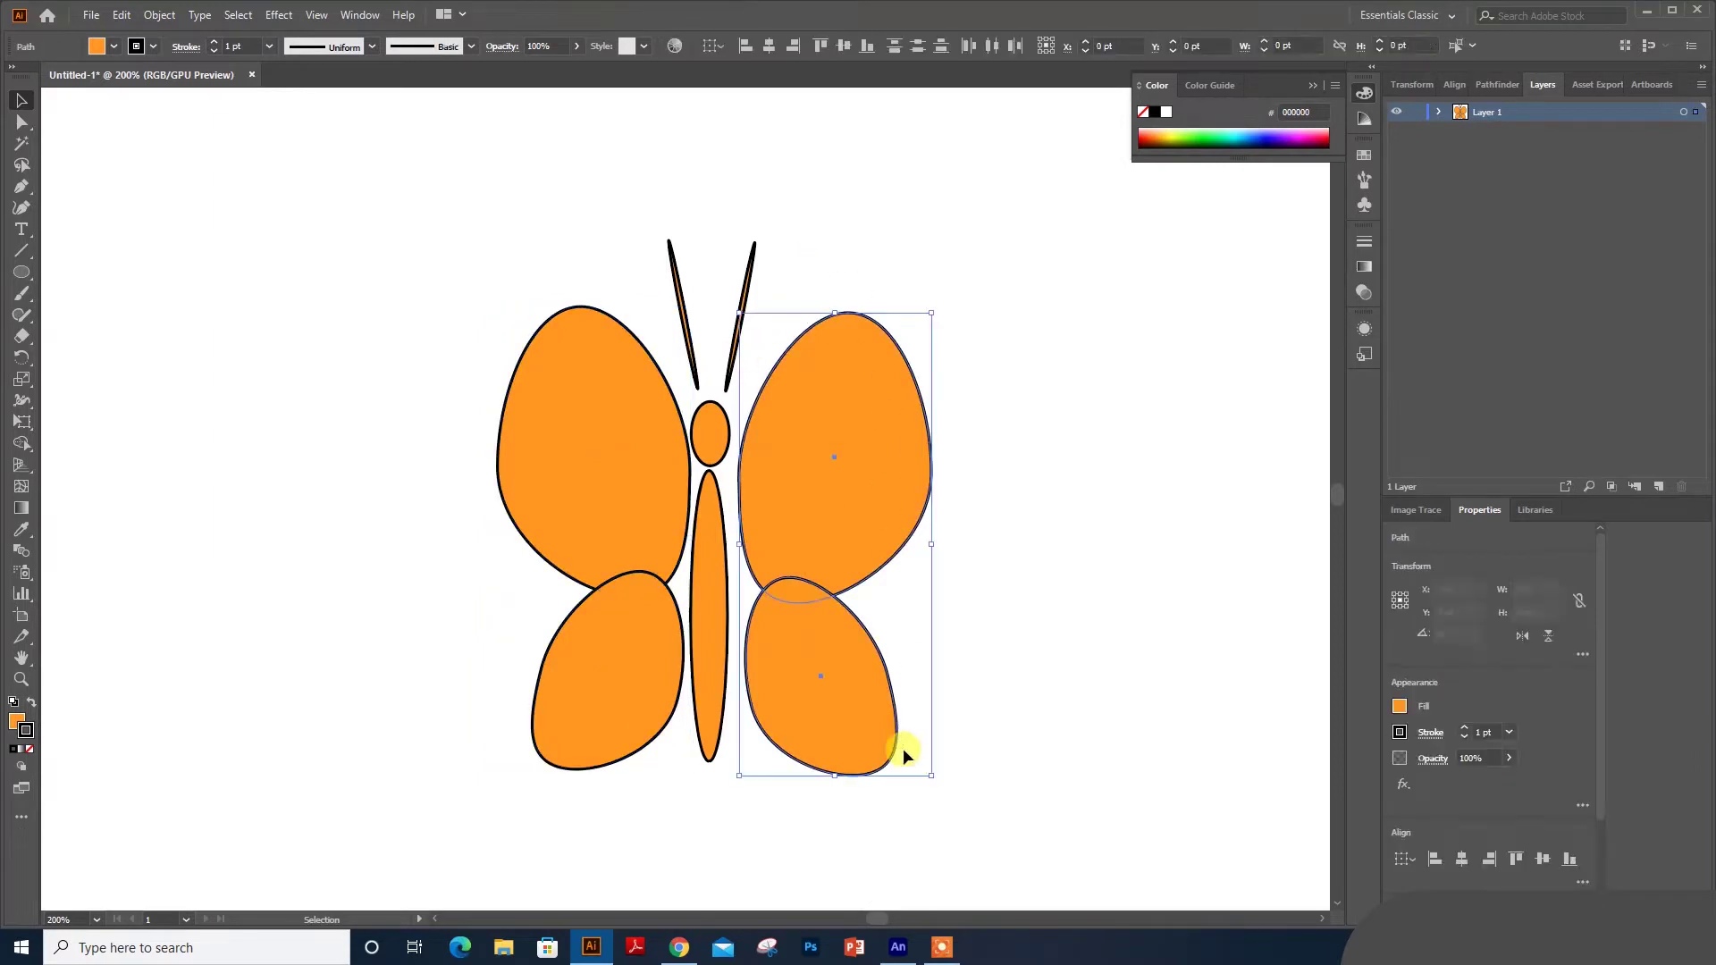
{"action": "key", "text": "Left"}
{"action": "key", "text": "Left"}
{"action": "key", "text": "Left"}
{"action": "left_click", "coordinate": [963, 705]}
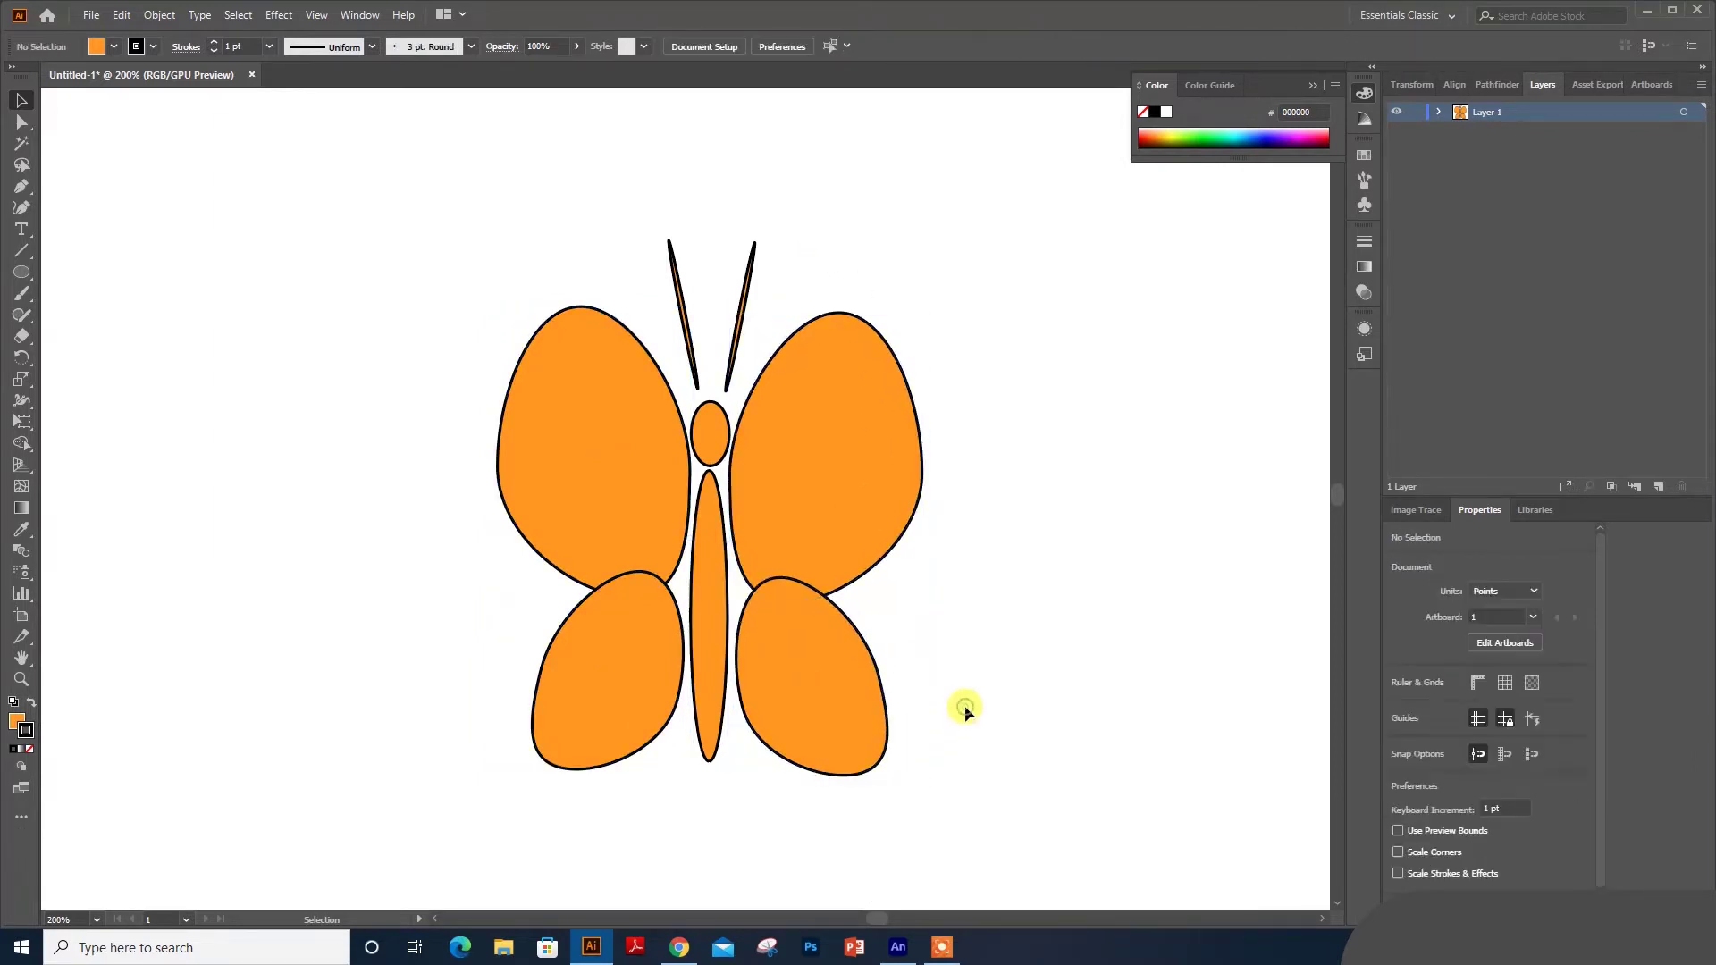
- Remove the outline from the body, head and both antennae and fill them with darker orange ea7a00
{"action": "left_click", "coordinate": [709, 536]}
{"action": "left_click", "coordinate": [715, 427], "text": "shift"}
{"action": "left_click", "coordinate": [742, 295], "text": "shift"}
{"action": "left_click", "coordinate": [675, 280], "text": "shift"}
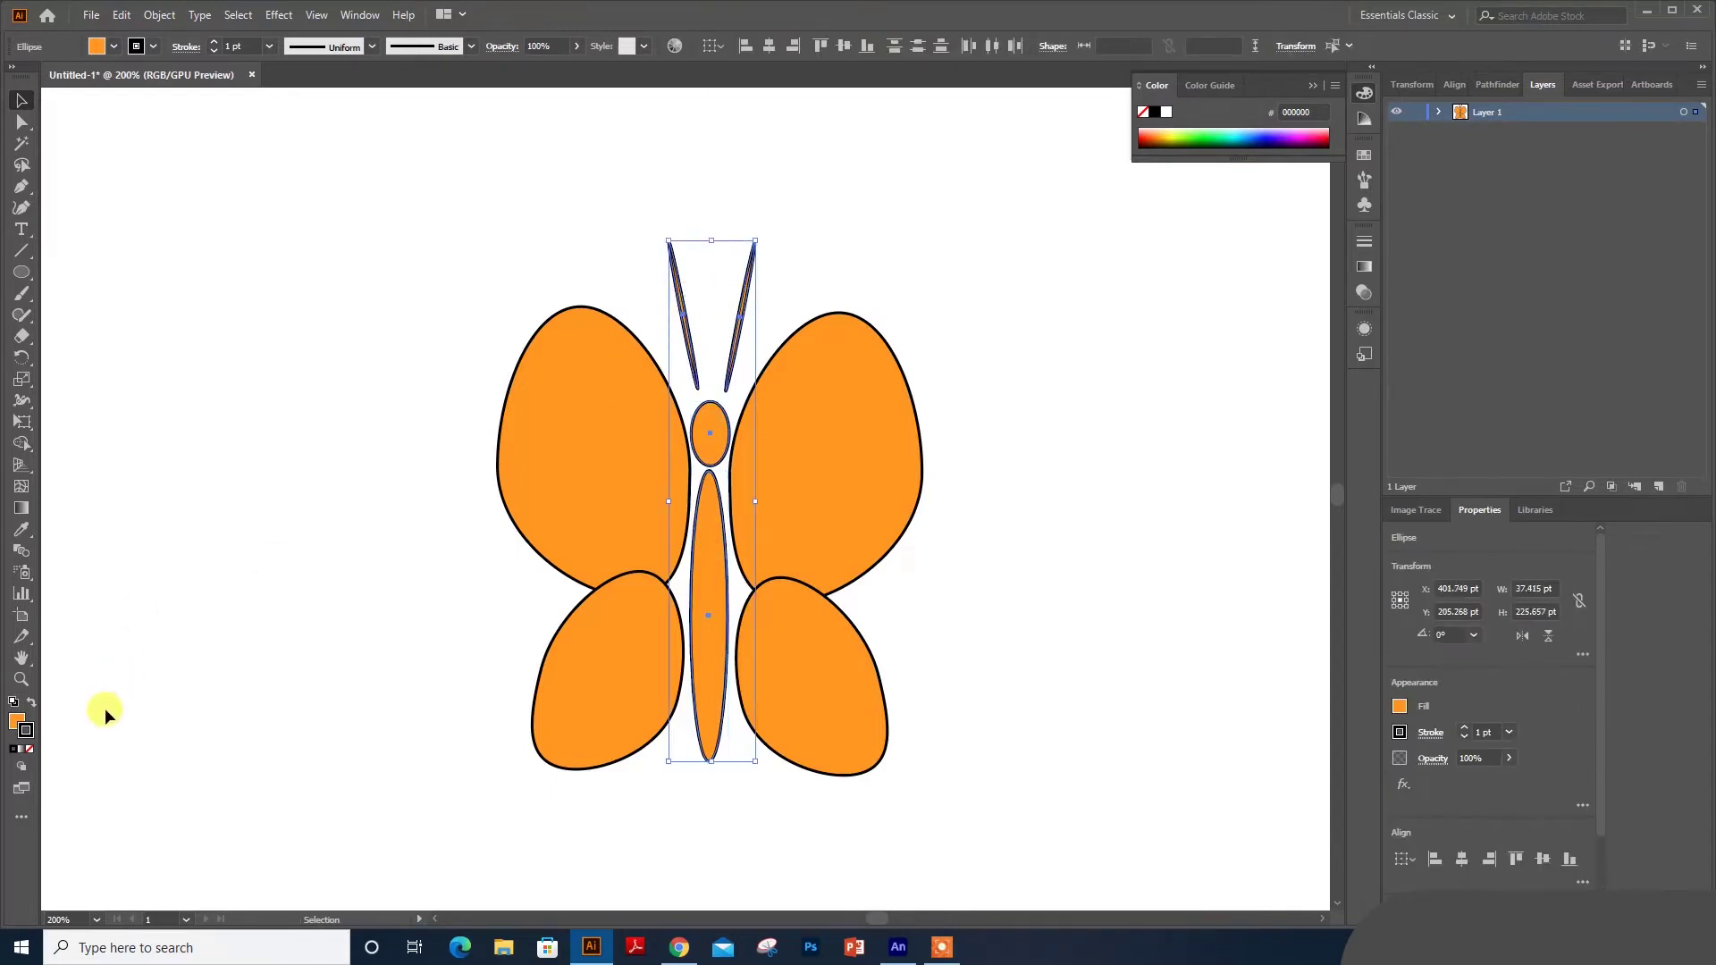
{"action": "left_click", "coordinate": [30, 749]}
{"action": "double_click", "coordinate": [17, 722]}
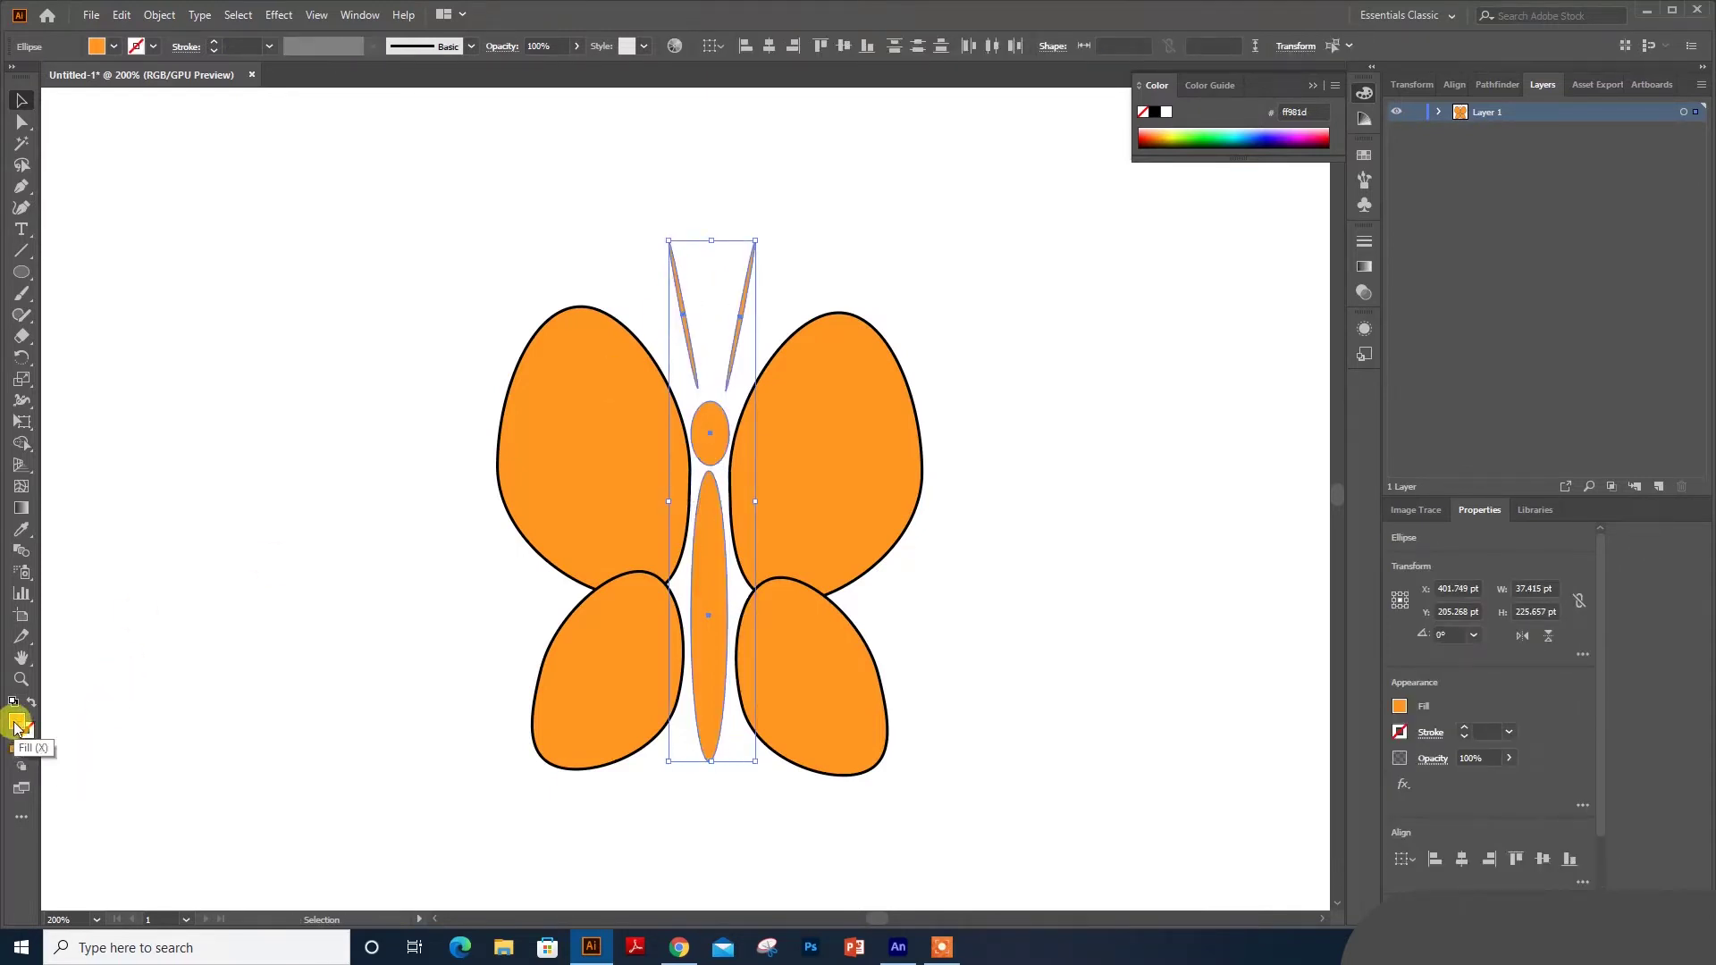
{"action": "left_click", "coordinate": [1391, 211]}
{"action": "left_click", "coordinate": [1586, 204]}
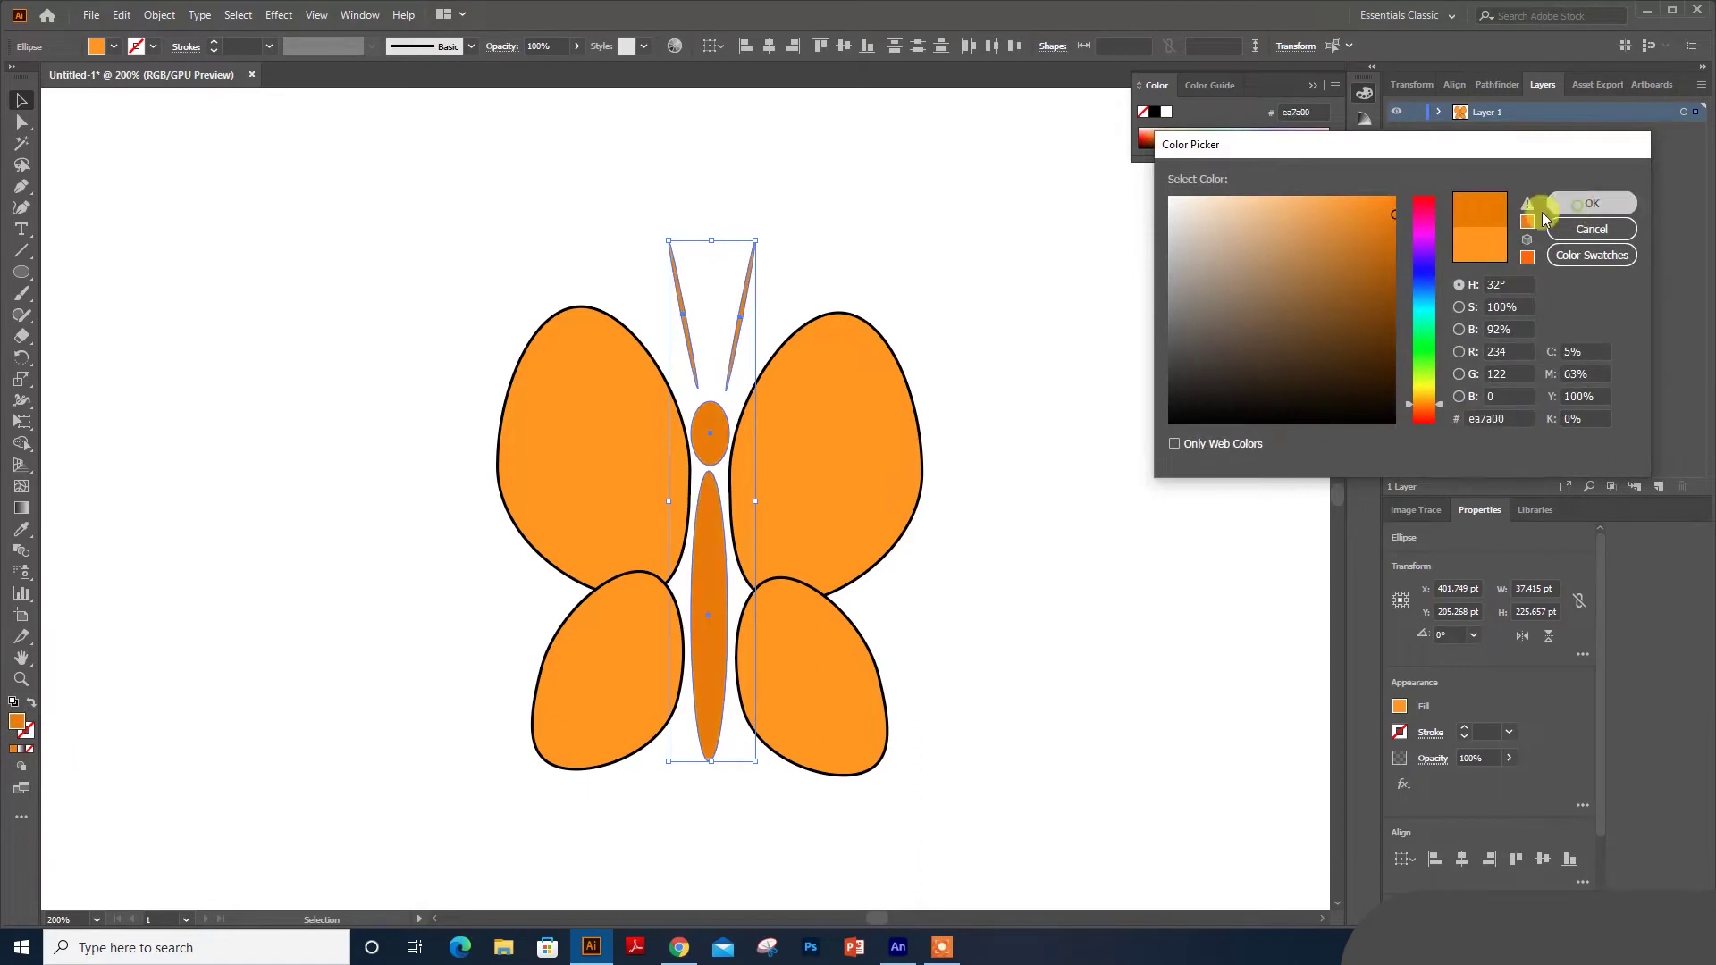
{"action": "left_click", "coordinate": [988, 463]}
- Remove the outline from all four wings and fill them with yellow ffda00
{"action": "left_click_drag", "start_coordinate": [441, 264], "coordinate": [590, 732]}
{"action": "left_click", "coordinate": [827, 566], "text": "shift"}
{"action": "left_click", "coordinate": [881, 682], "text": "shift"}
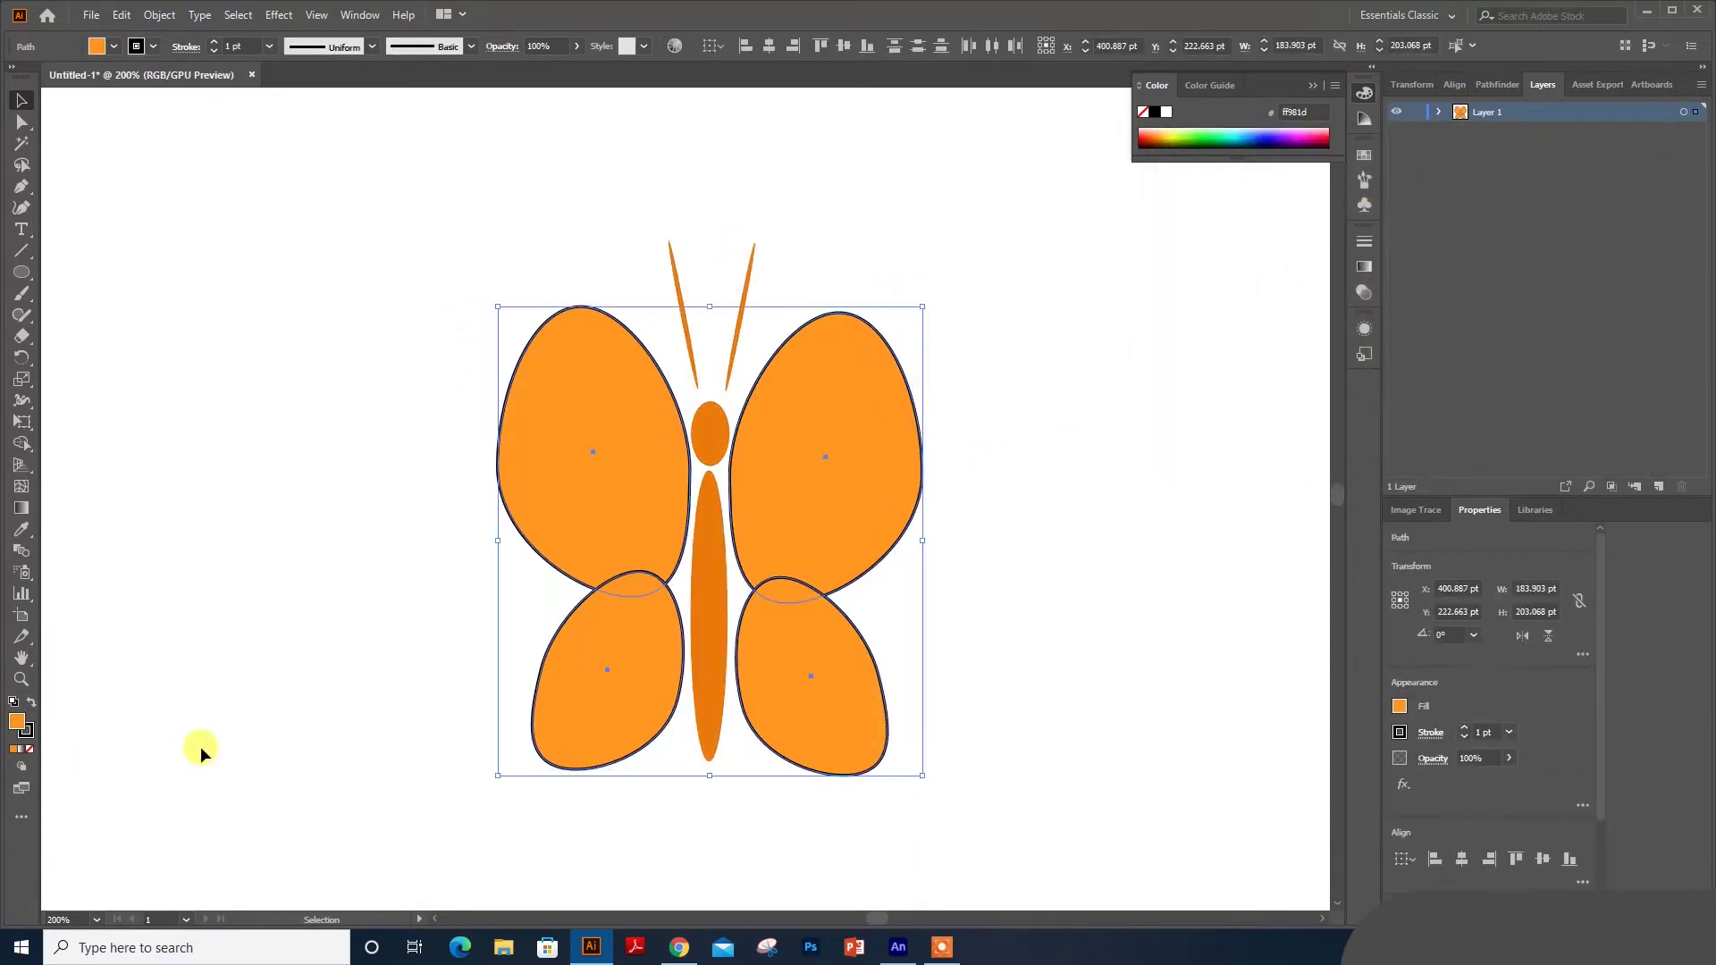
{"action": "left_click", "coordinate": [29, 749]}
{"action": "double_click", "coordinate": [16, 722]}
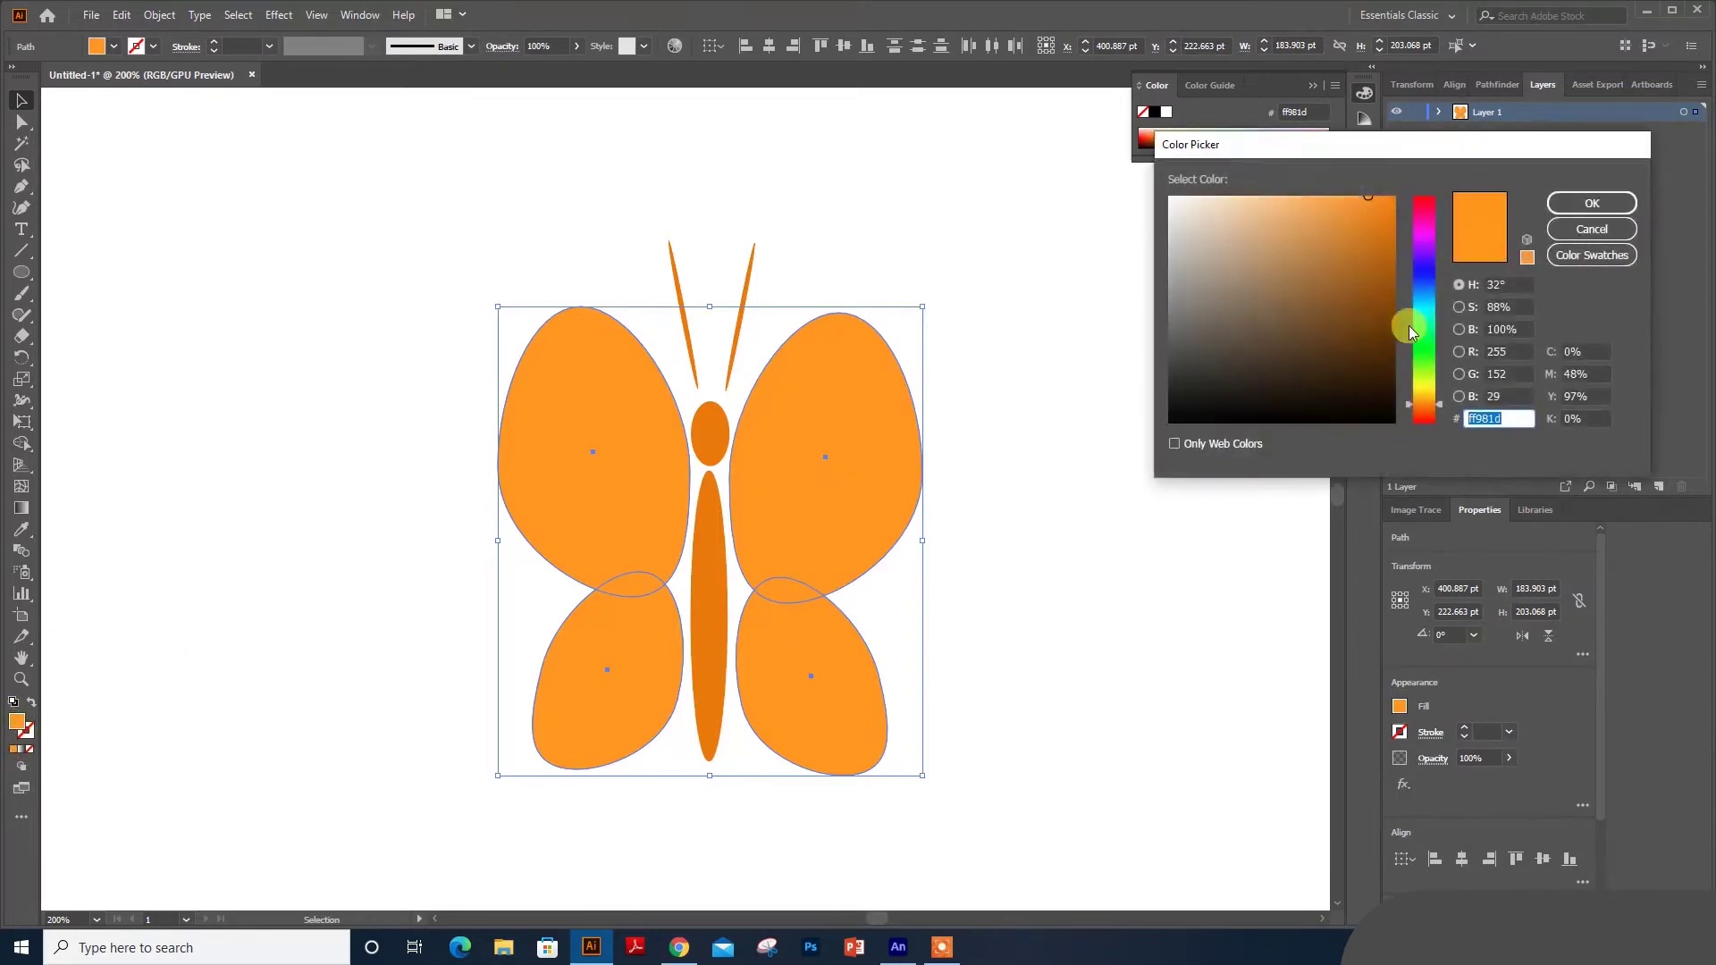
{"action": "left_click_drag", "start_coordinate": [1425, 396], "coordinate": [1424, 391]}
{"action": "left_click_drag", "start_coordinate": [1359, 253], "coordinate": [1403, 185]}
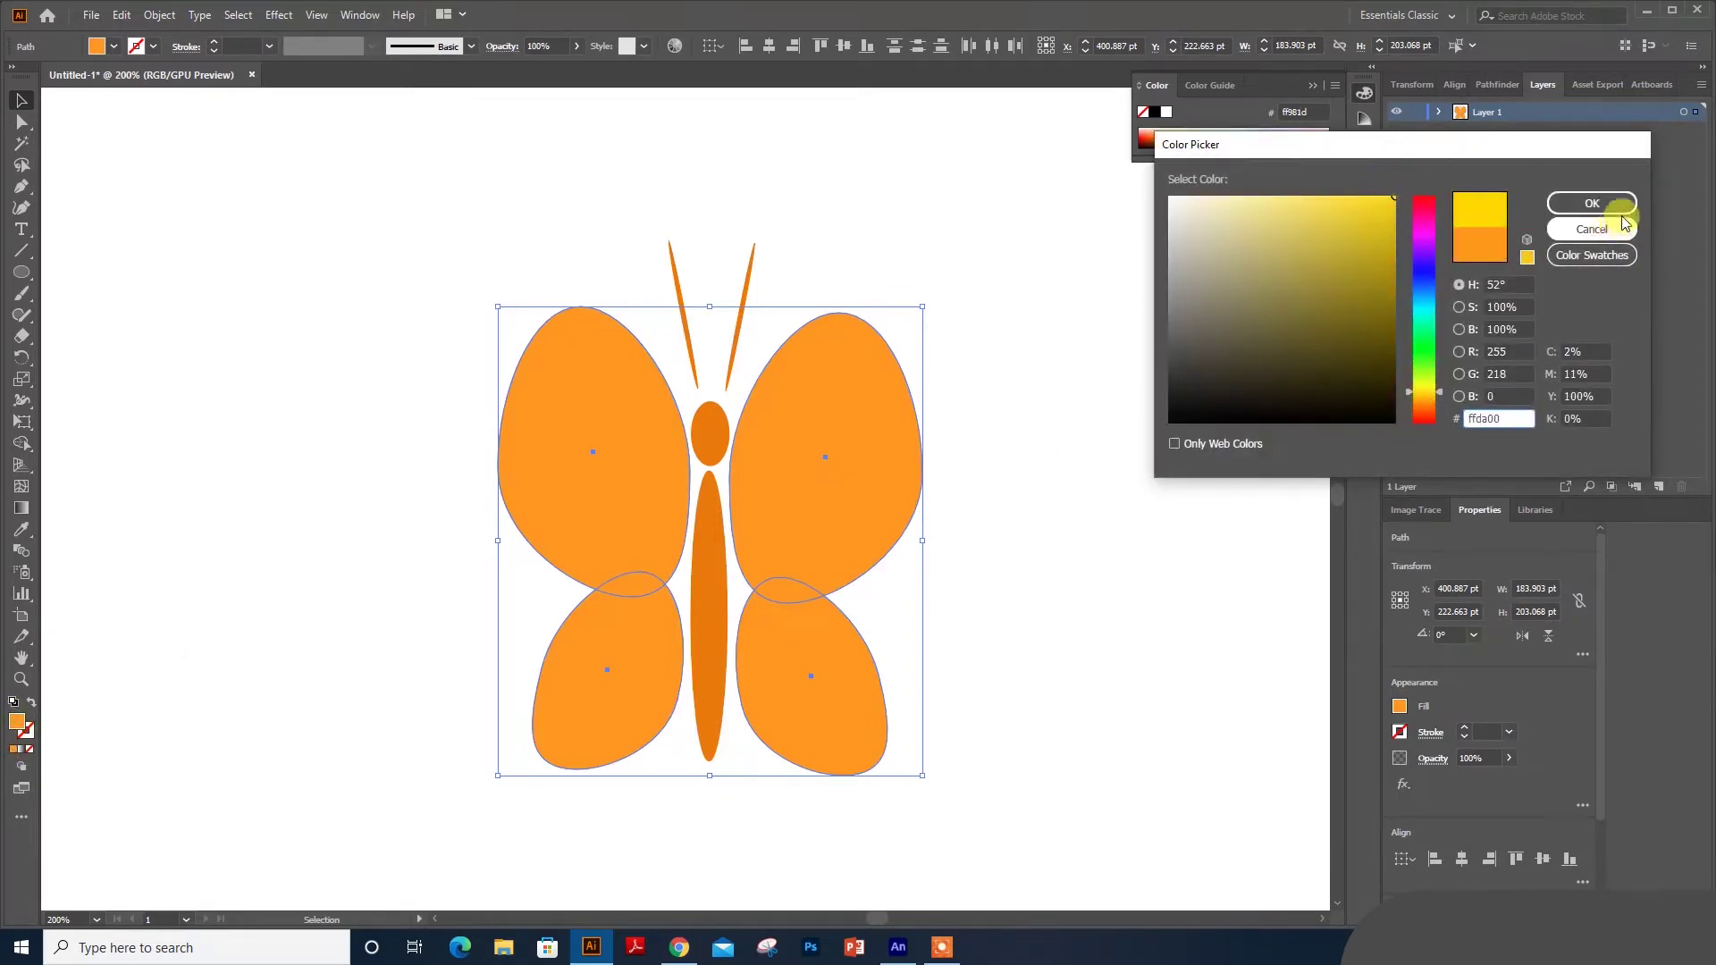
{"action": "left_click", "coordinate": [1599, 203]}
{"action": "left_click", "coordinate": [1140, 448]}
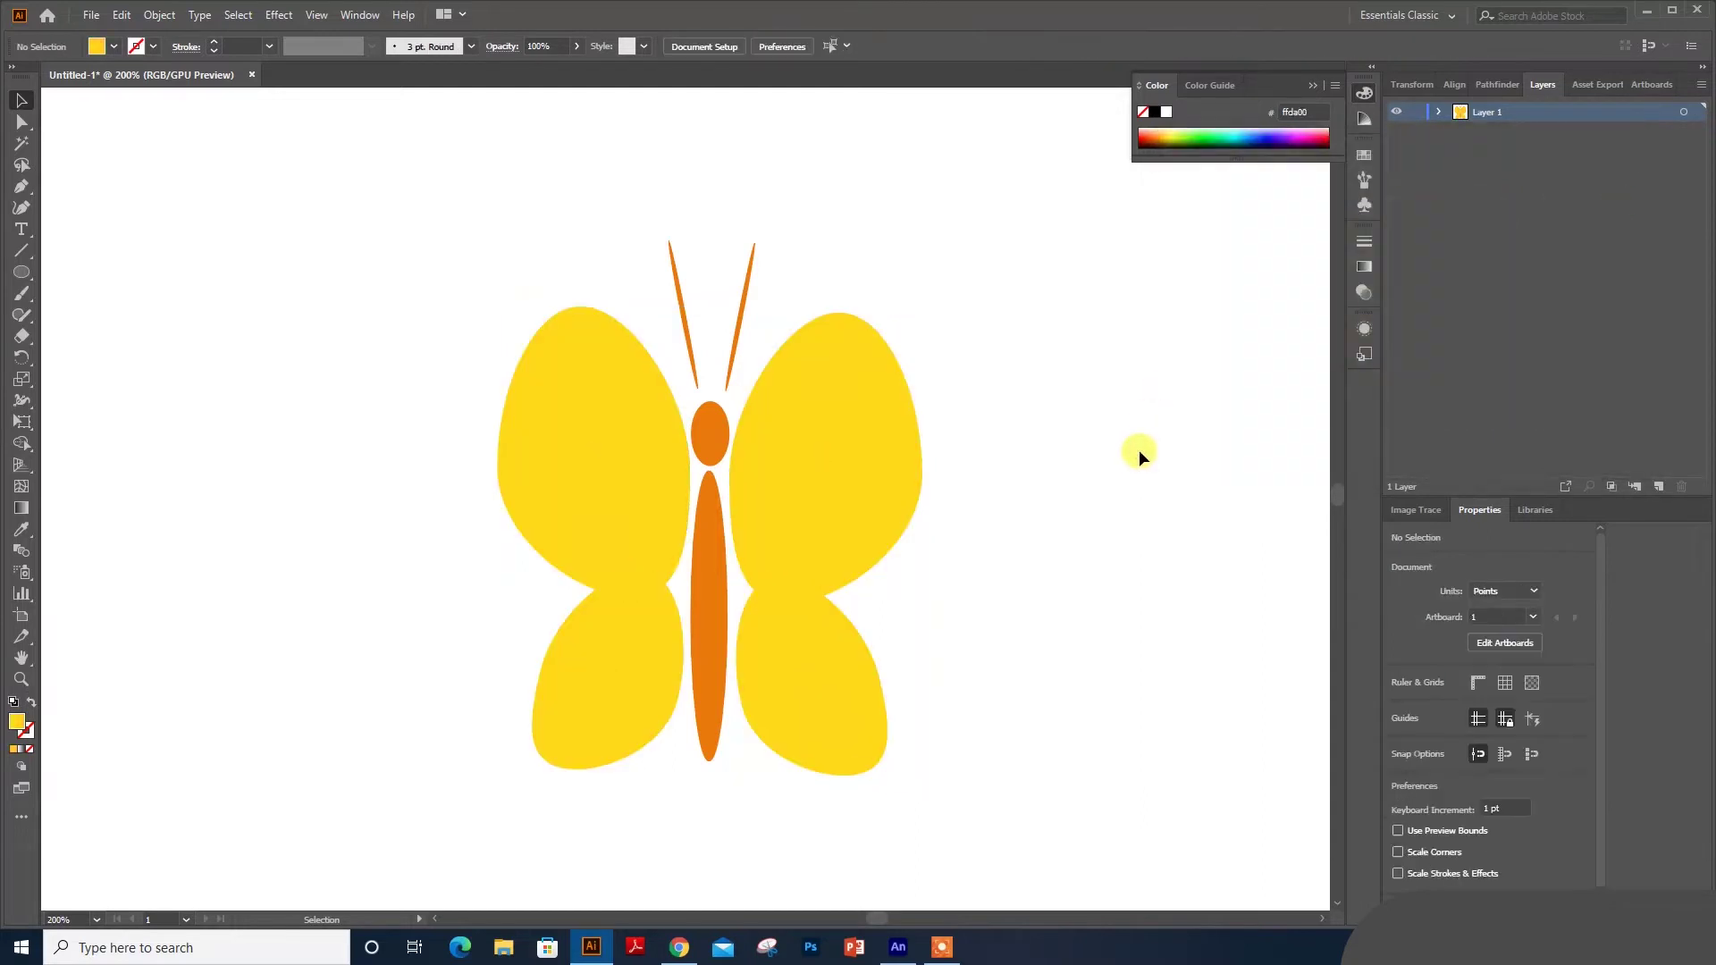
- Set the opacity of all four wings to 87%
{"action": "left_click", "coordinate": [823, 674]}
{"action": "left_click", "coordinate": [657, 666], "text": "shift"}
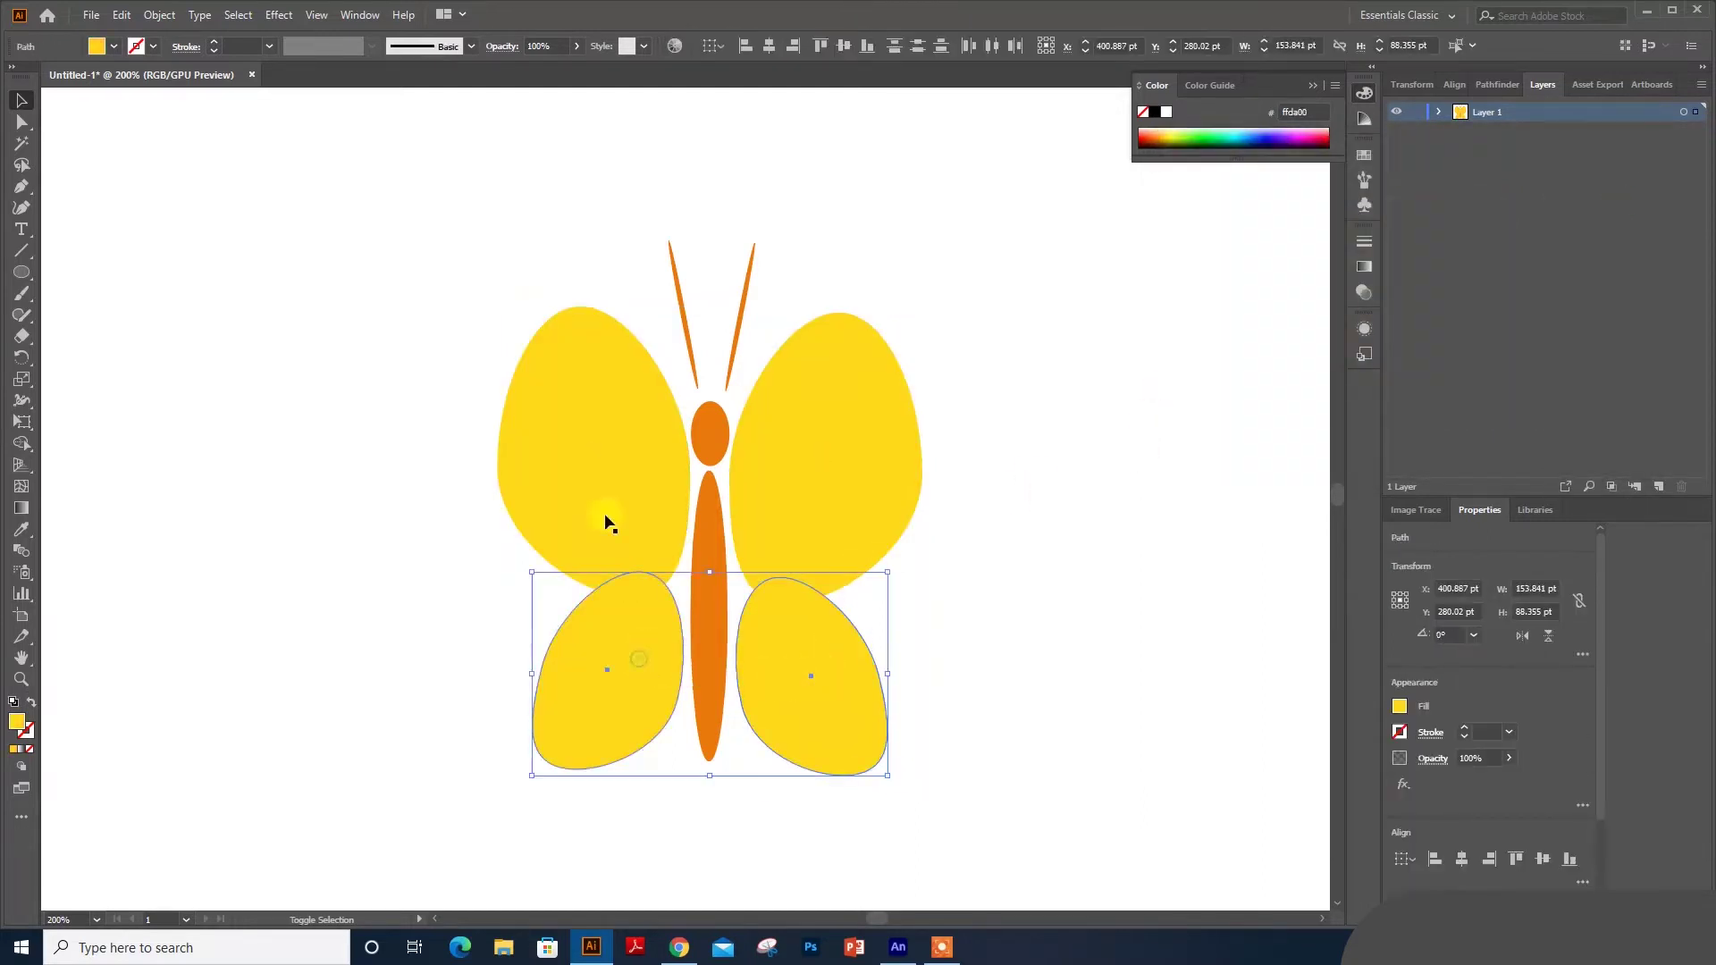
{"action": "left_click", "coordinate": [605, 521], "text": "shift"}
{"action": "left_click", "coordinate": [780, 444], "text": "shift"}
{"action": "left_click", "coordinate": [1508, 758]}
{"action": "left_click_drag", "start_coordinate": [1515, 783], "coordinate": [1491, 783]}
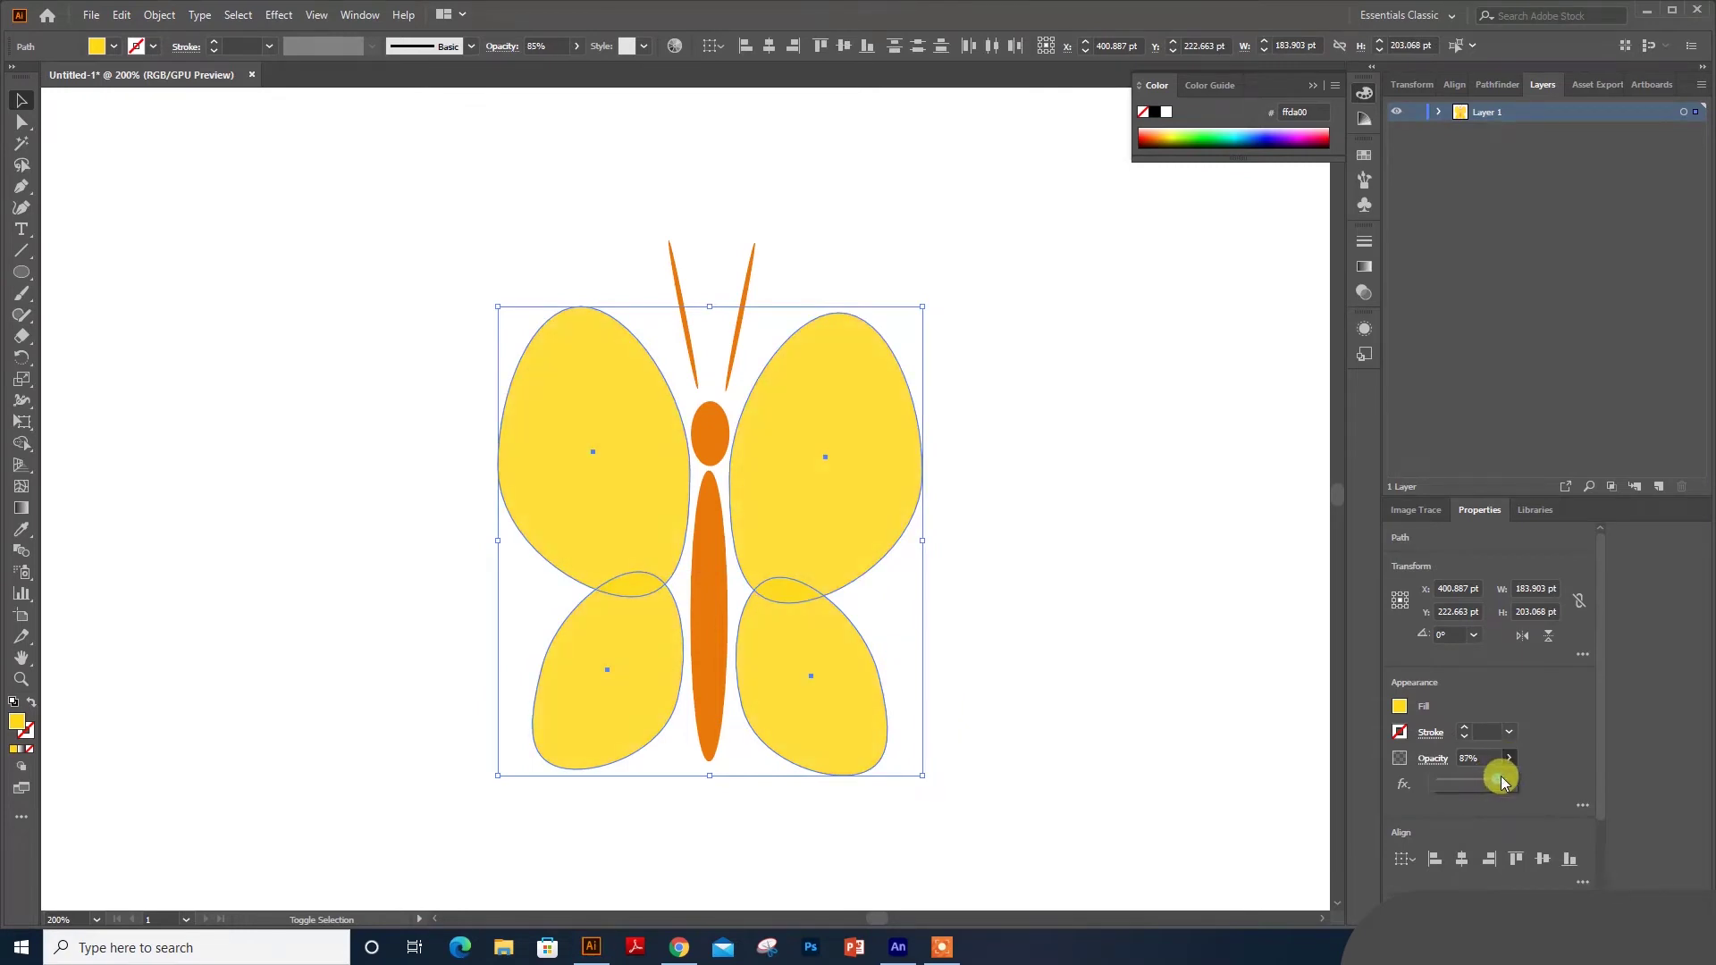
{"action": "left_click", "coordinate": [1139, 443]}
{"action": "scroll", "coordinate": [1136, 436], "scroll_direction": "down", "scroll_amount": 2}
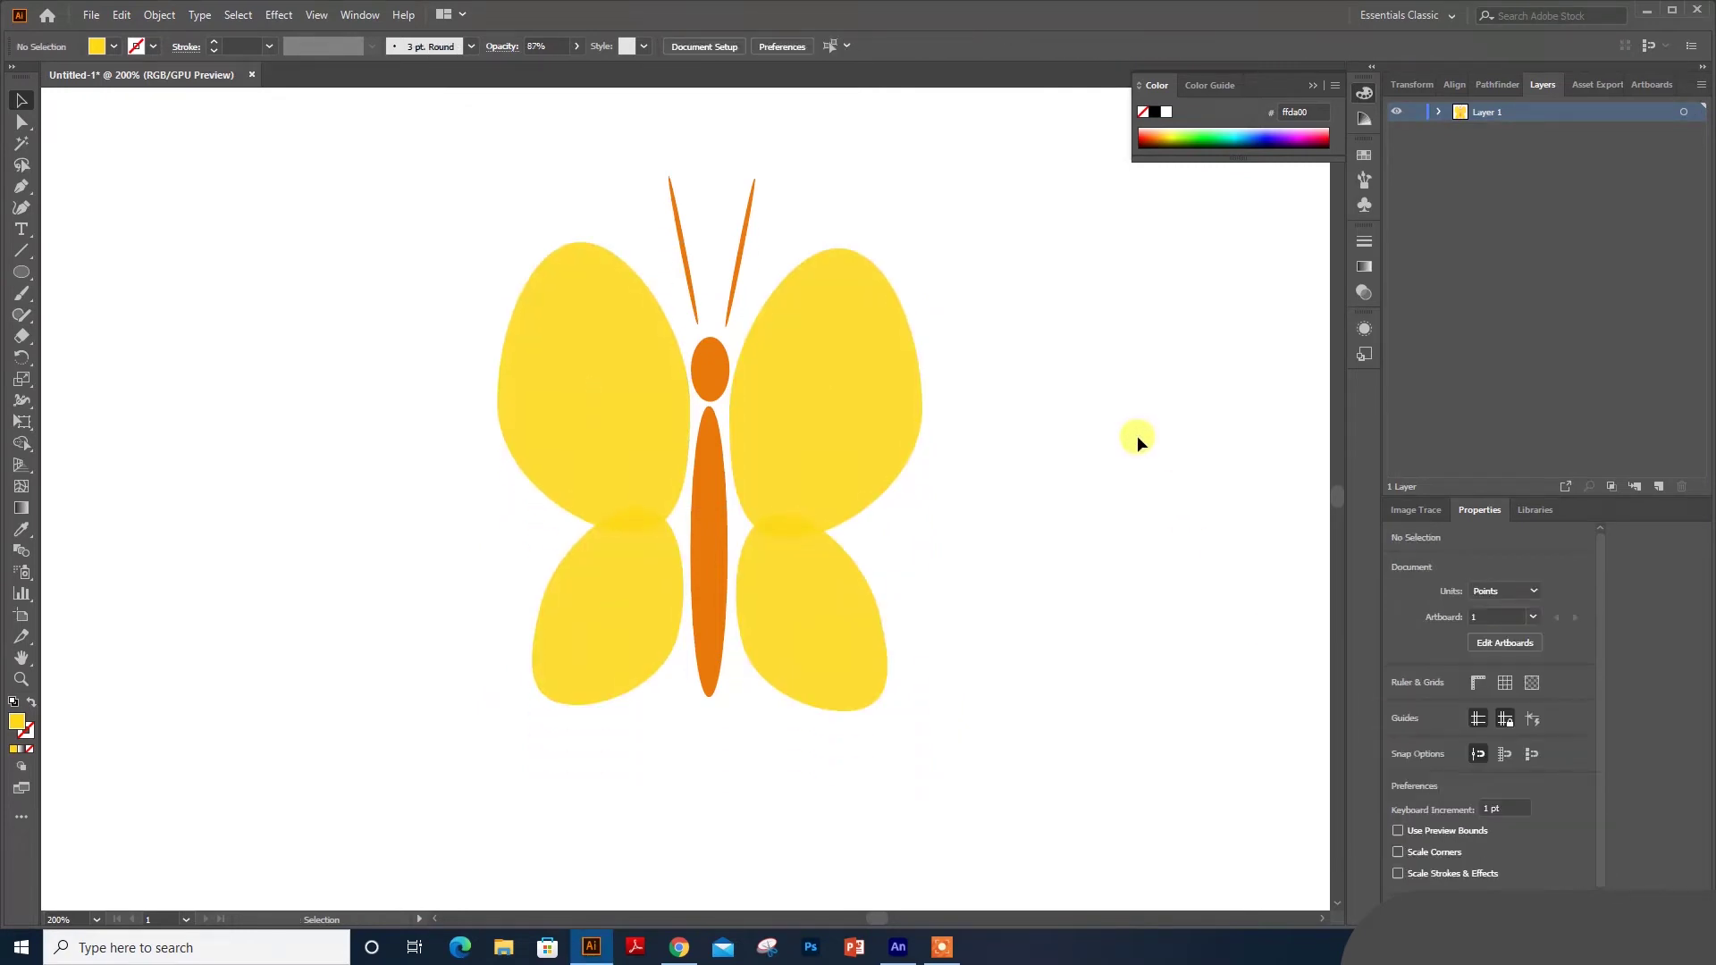
{"action": "scroll", "coordinate": [1137, 436], "scroll_direction": "up", "scroll_amount": 1}
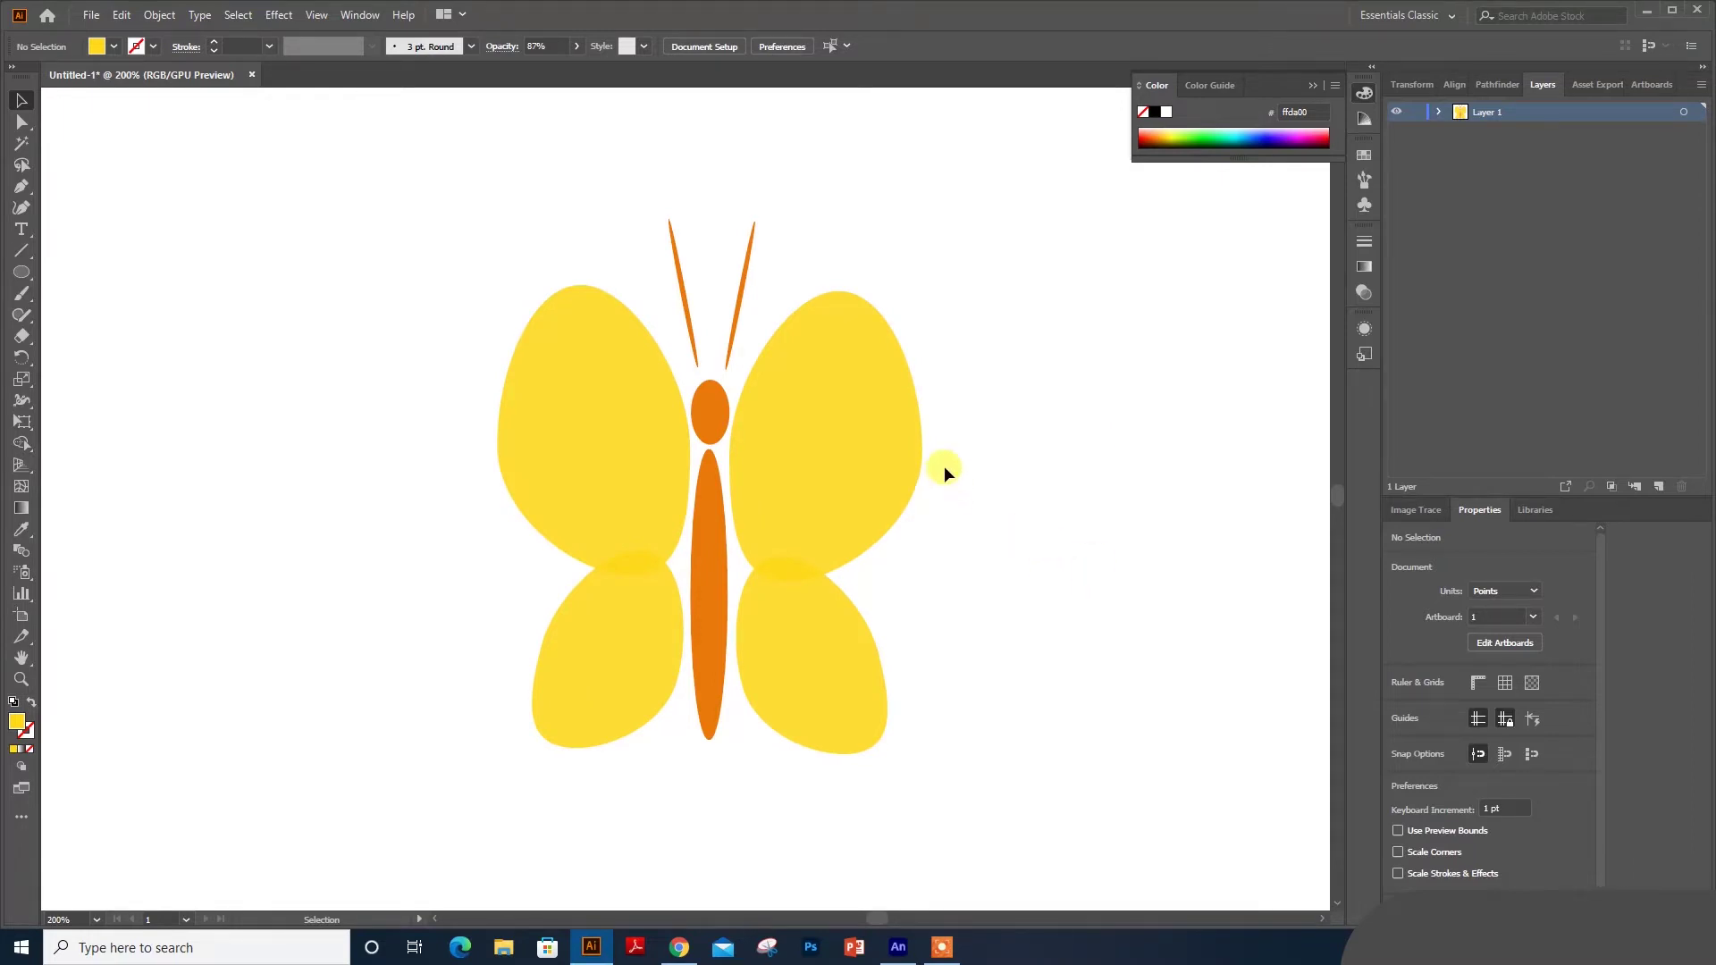
- Switch to Adobe Animate and create a new HTML5 Canvas document of 550 x 400 pixels at 24 fps
{"action": "left_click", "coordinate": [887, 951]}
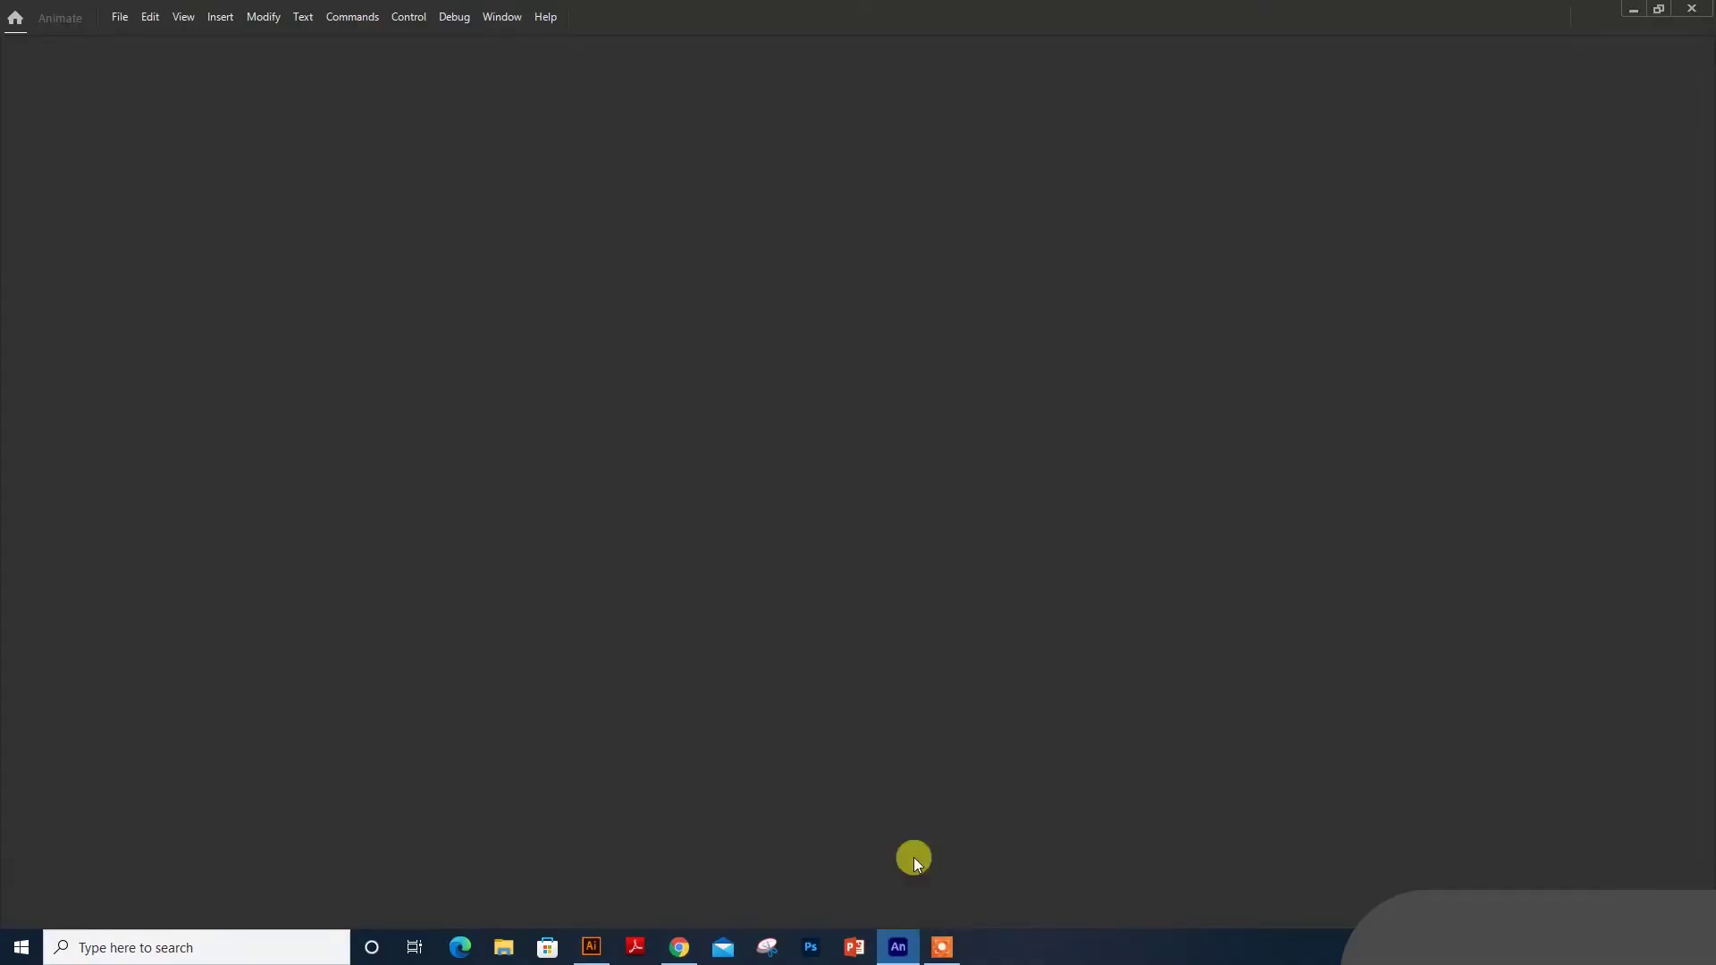
{"action": "left_click", "coordinate": [131, 18]}
{"action": "left_click", "coordinate": [138, 39]}
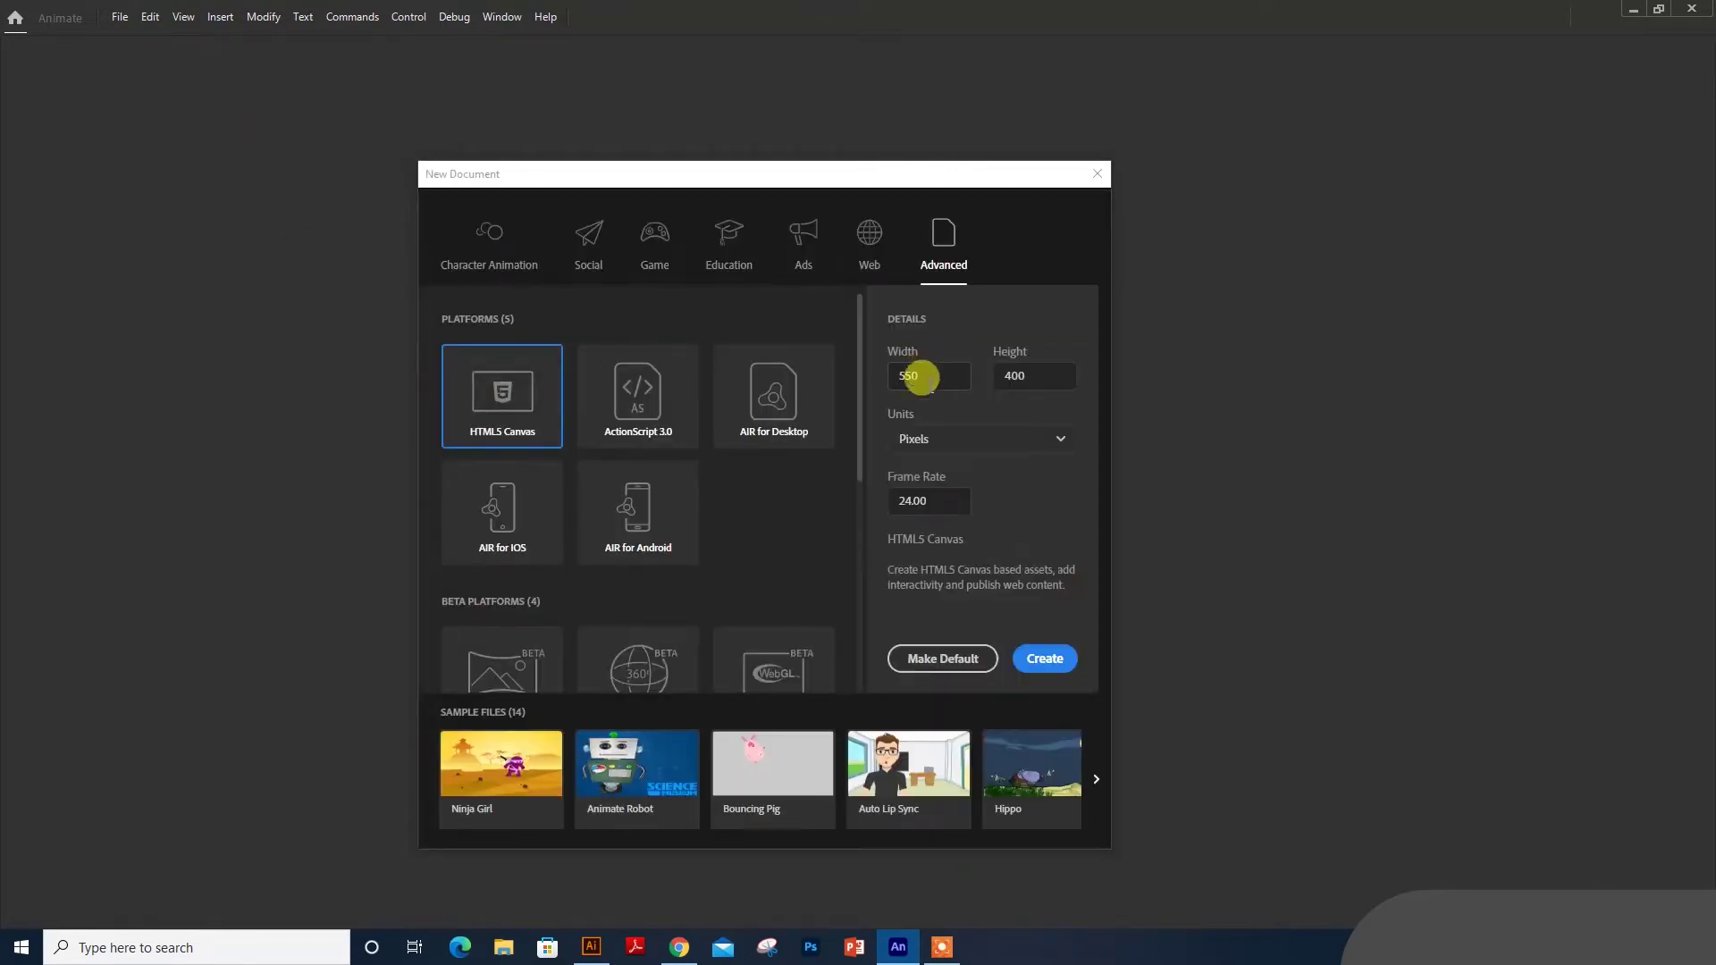
{"action": "left_click", "coordinate": [1047, 658]}
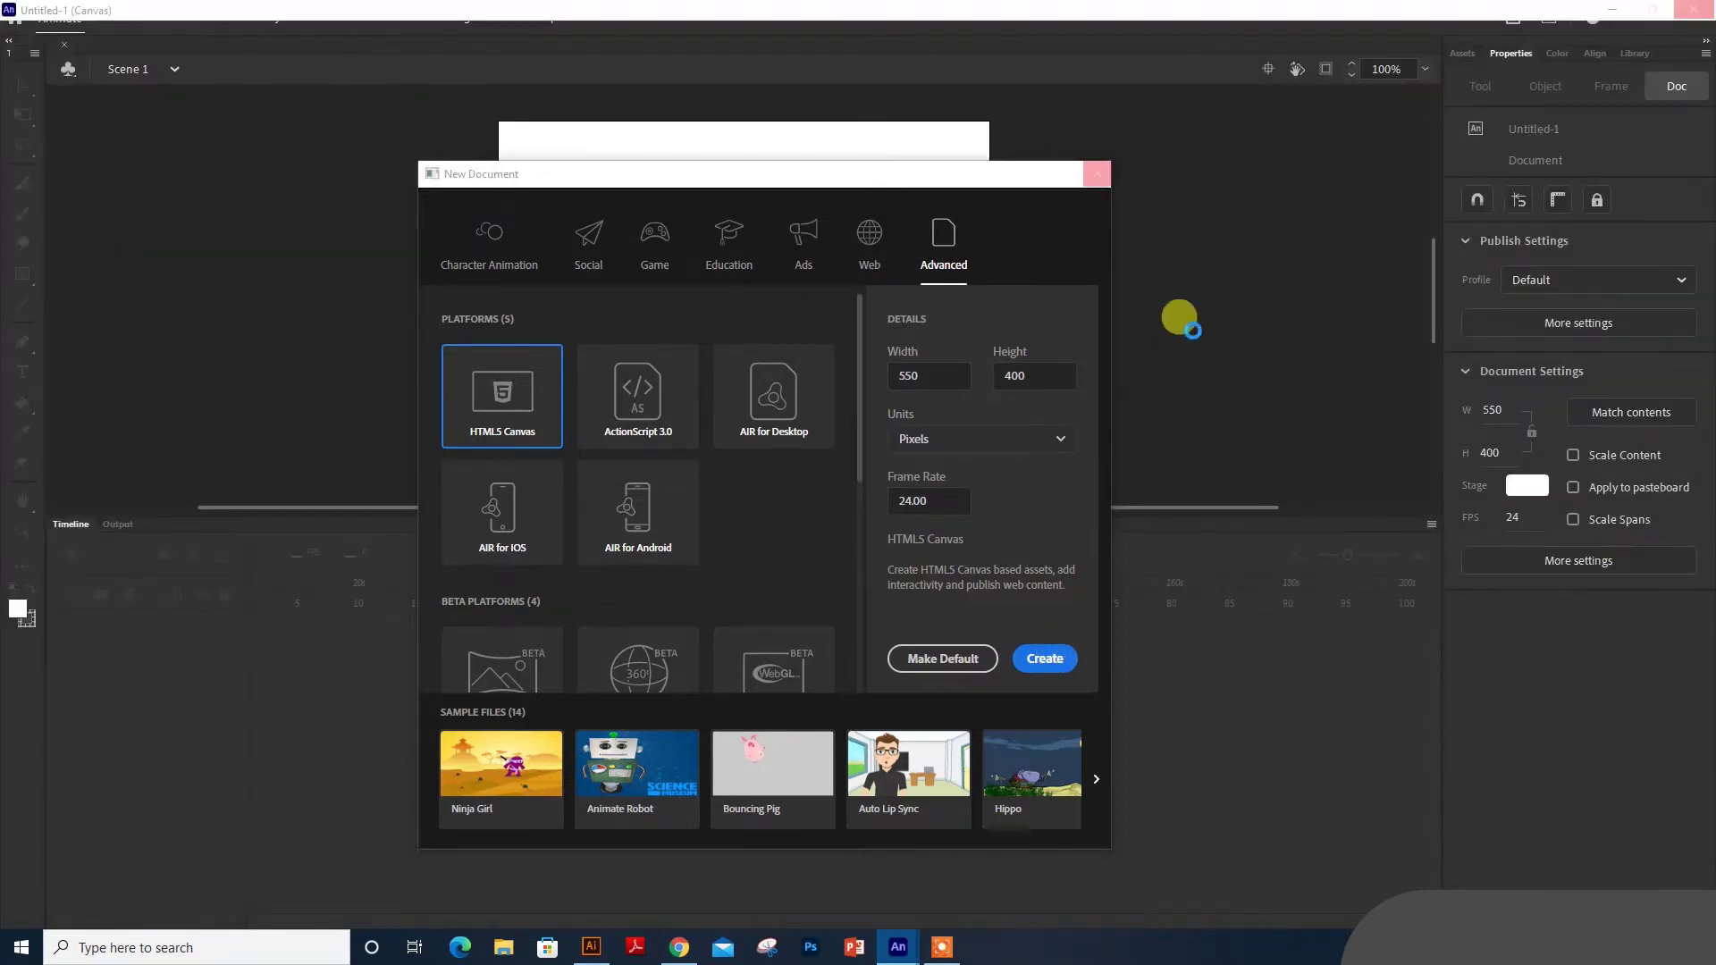
- Bring the whole butterfly from Illustrator onto the Animate stage, using the AI file importer preferences, recommended import settings and maintained layers
{"action": "left_click", "coordinate": [590, 943]}
{"action": "left_click_drag", "start_coordinate": [367, 161], "coordinate": [831, 565]}
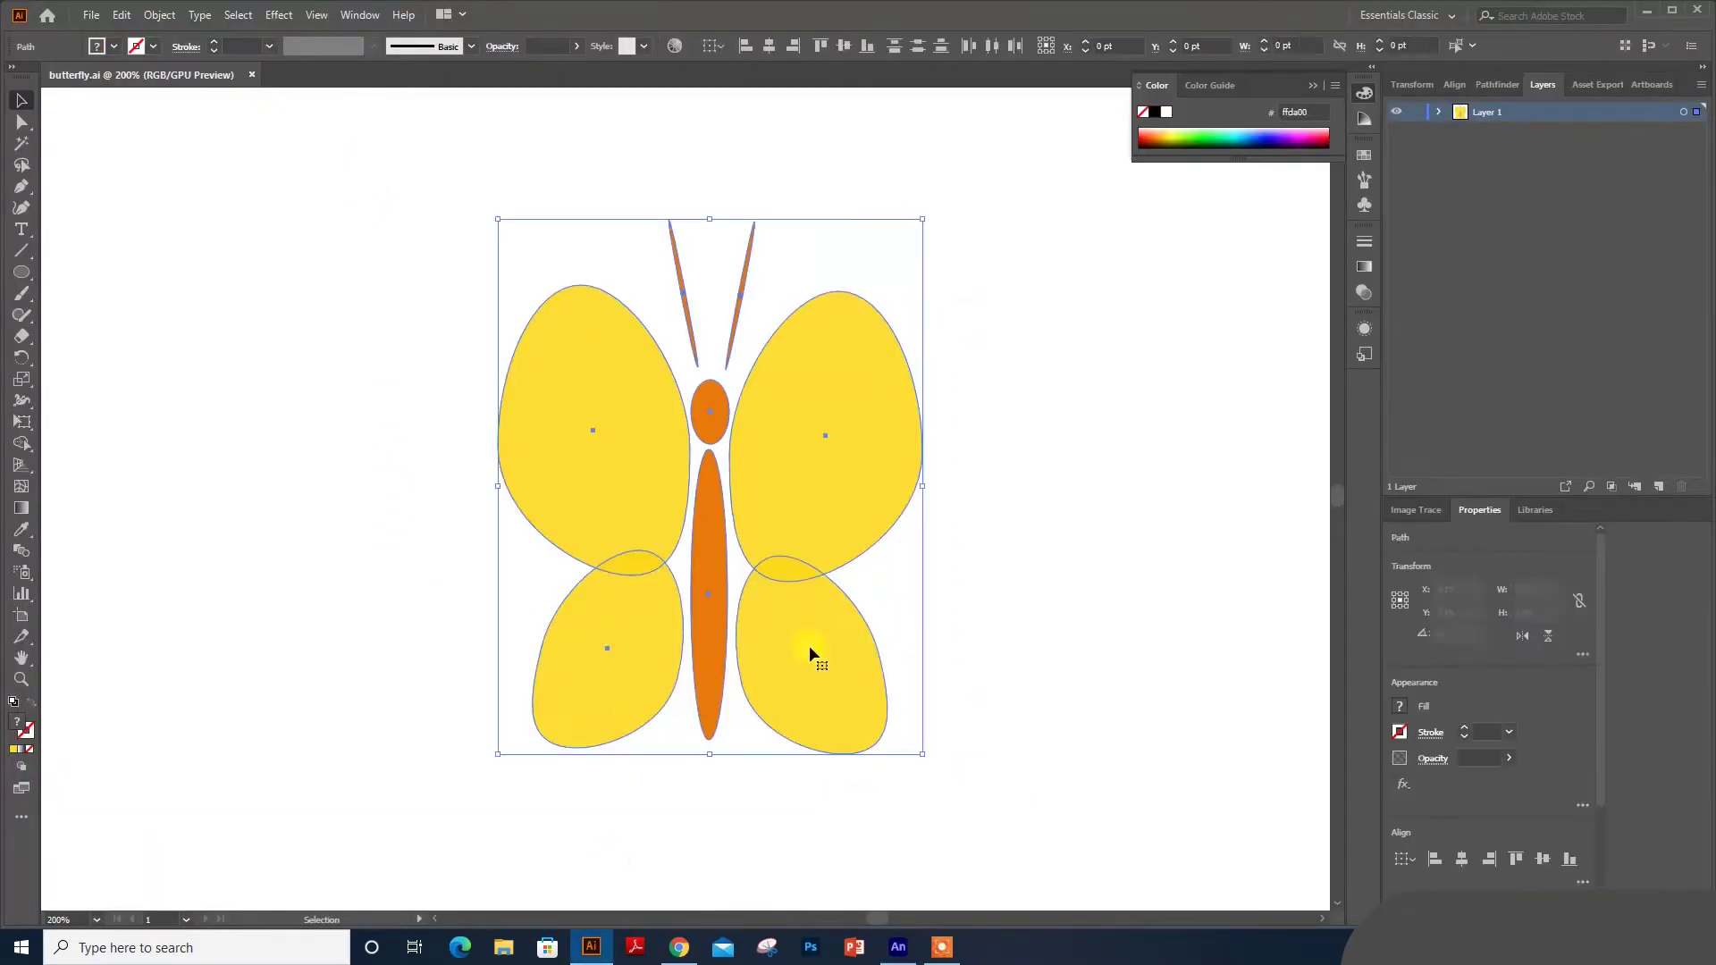
{"action": "left_click_drag", "start_coordinate": [804, 470], "coordinate": [766, 304]}
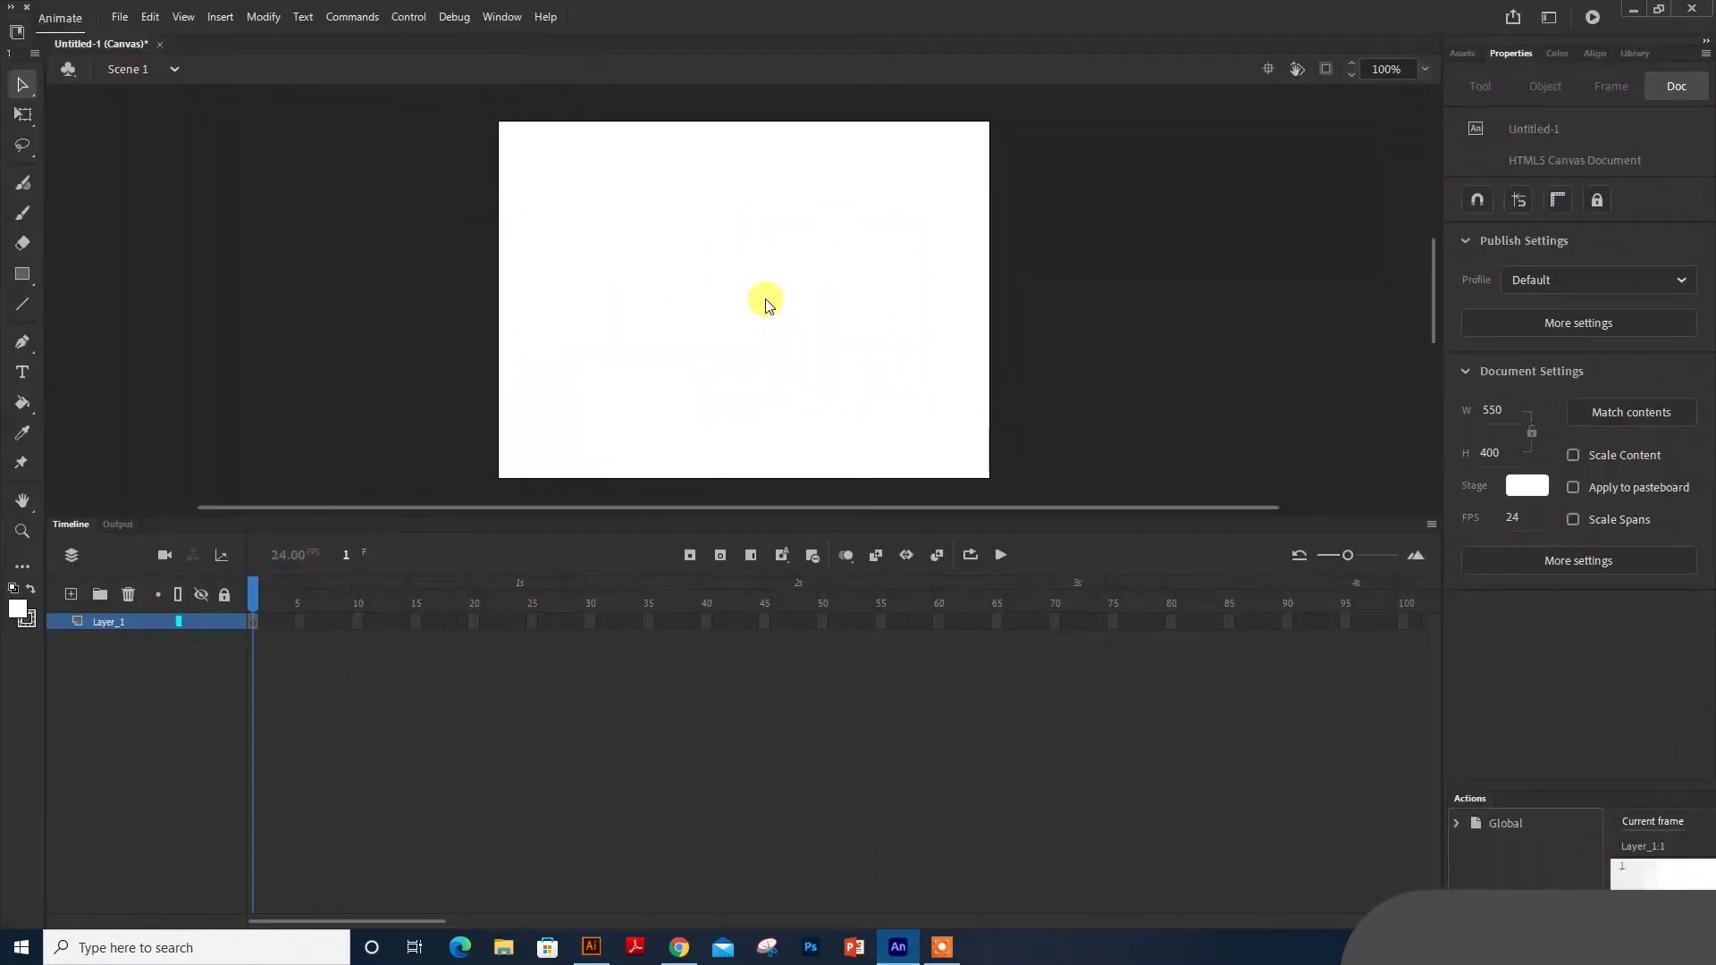
{"action": "left_click_drag", "start_coordinate": [764, 298], "coordinate": [764, 300]}
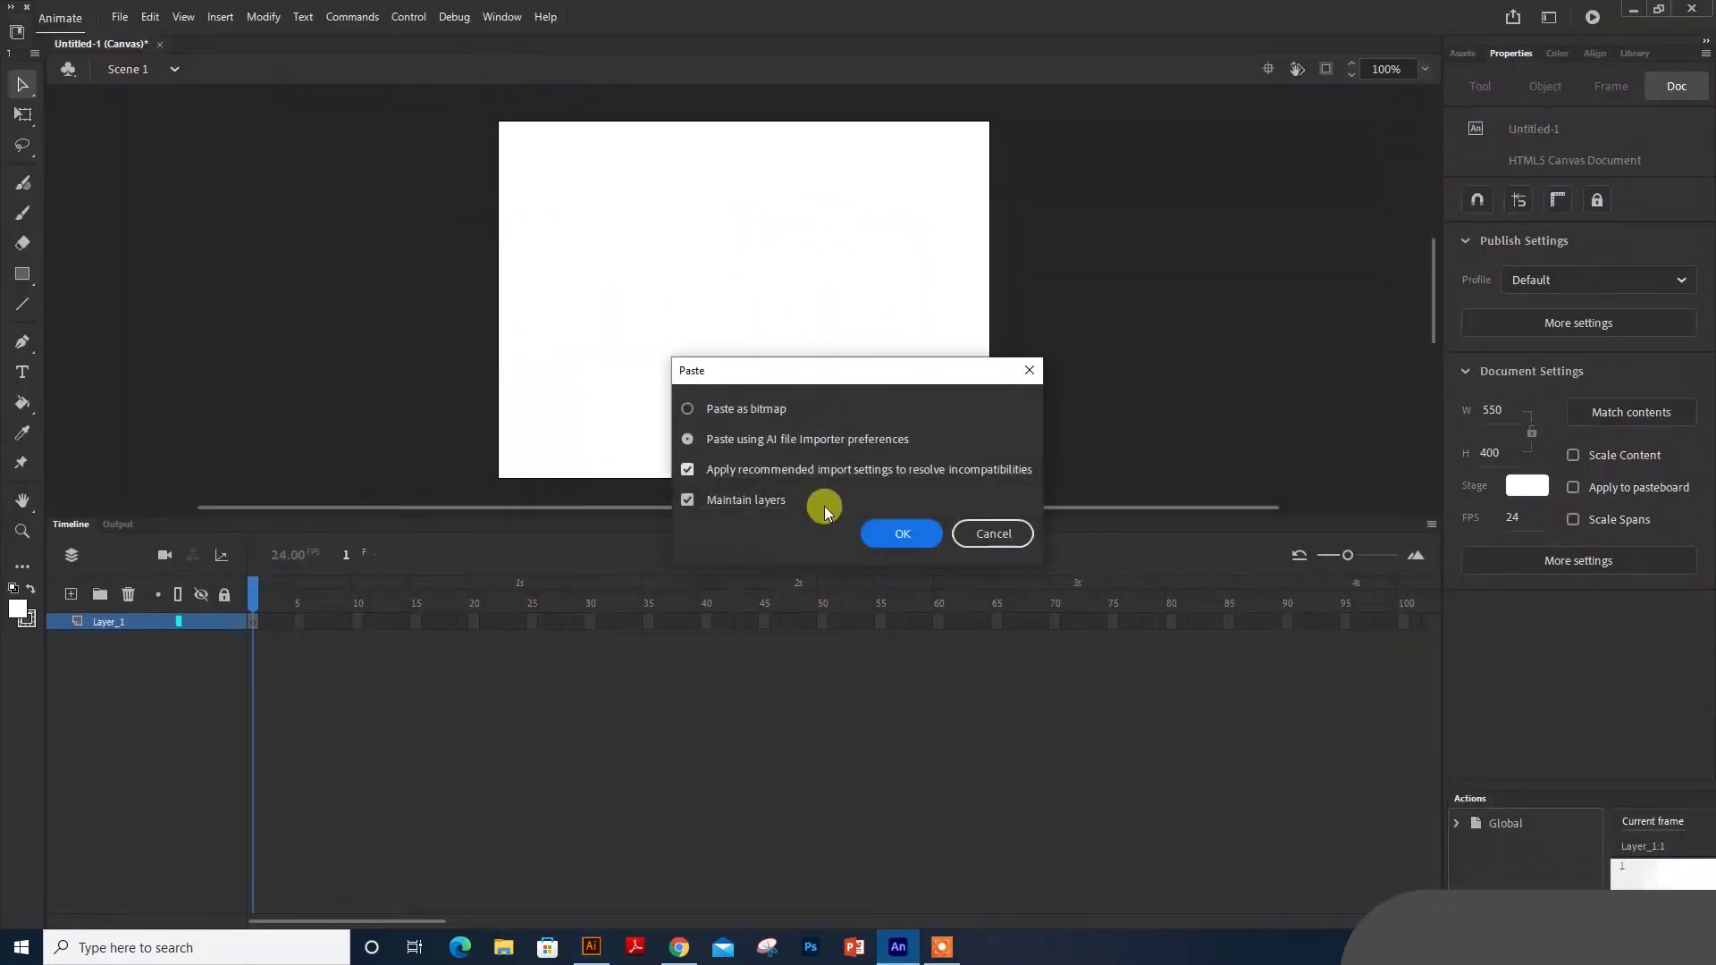
{"action": "left_click", "coordinate": [902, 535]}
{"action": "left_click", "coordinate": [1020, 310]}
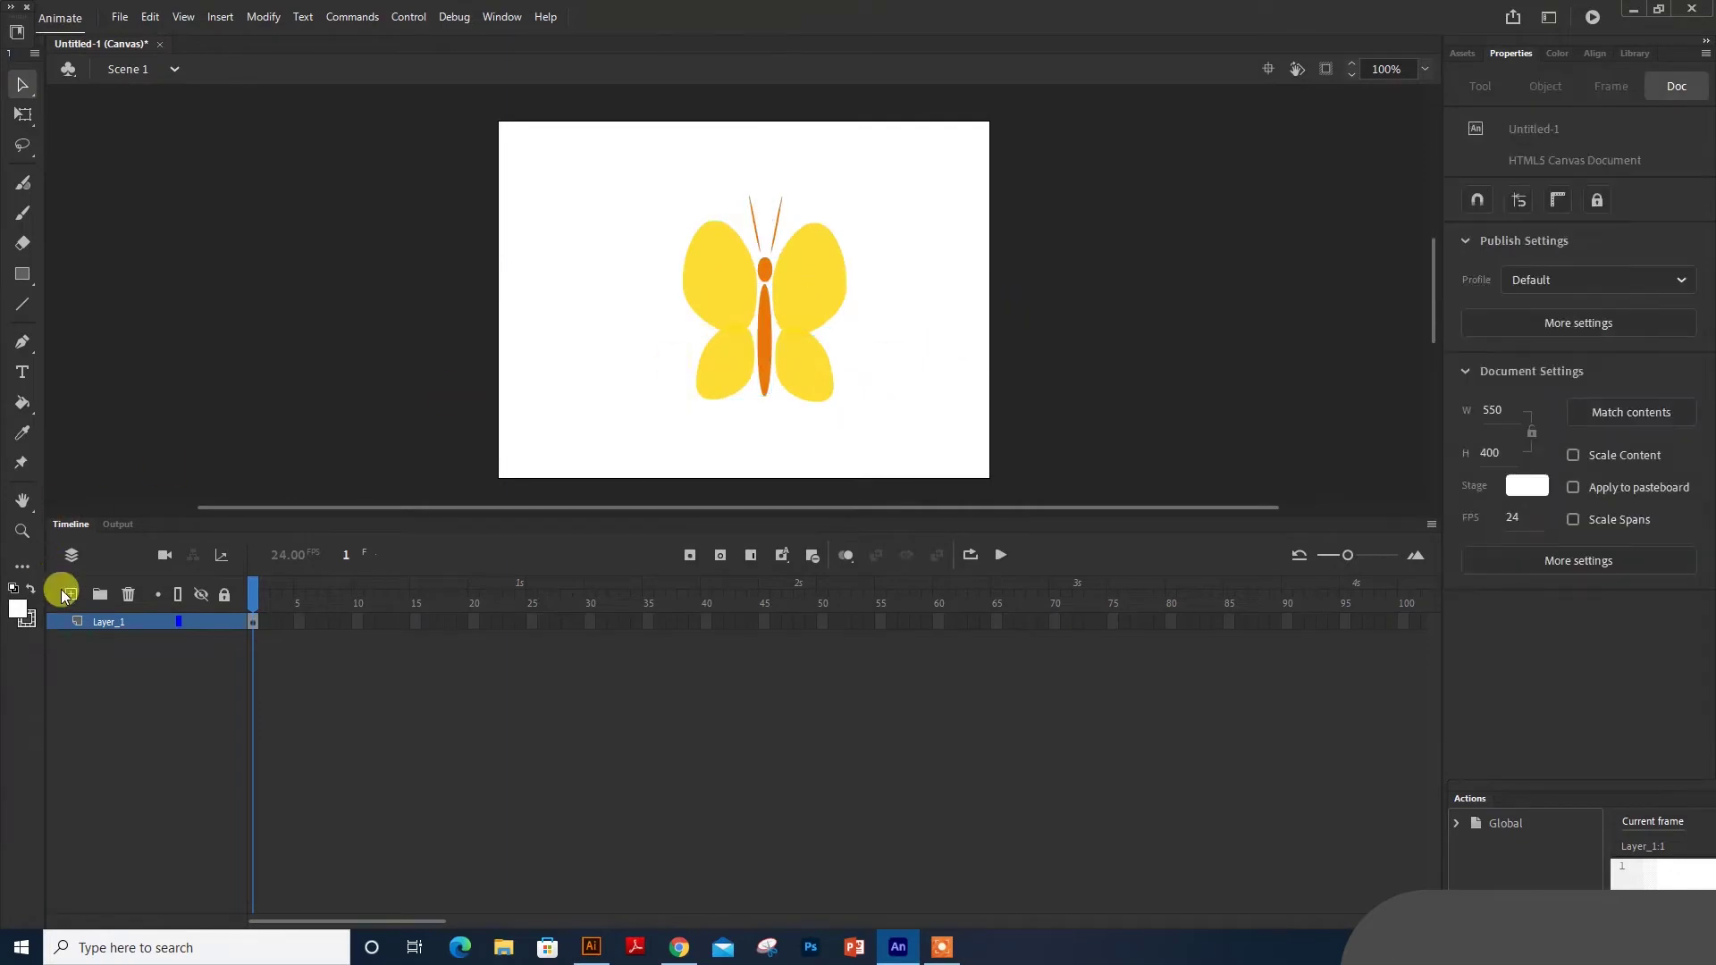
- Add a new layer beneath Layer_1 and name it bg
{"action": "left_click", "coordinate": [71, 594]}
{"action": "left_click_drag", "start_coordinate": [99, 622], "coordinate": [116, 643]}
{"action": "double_click", "coordinate": [116, 637]}
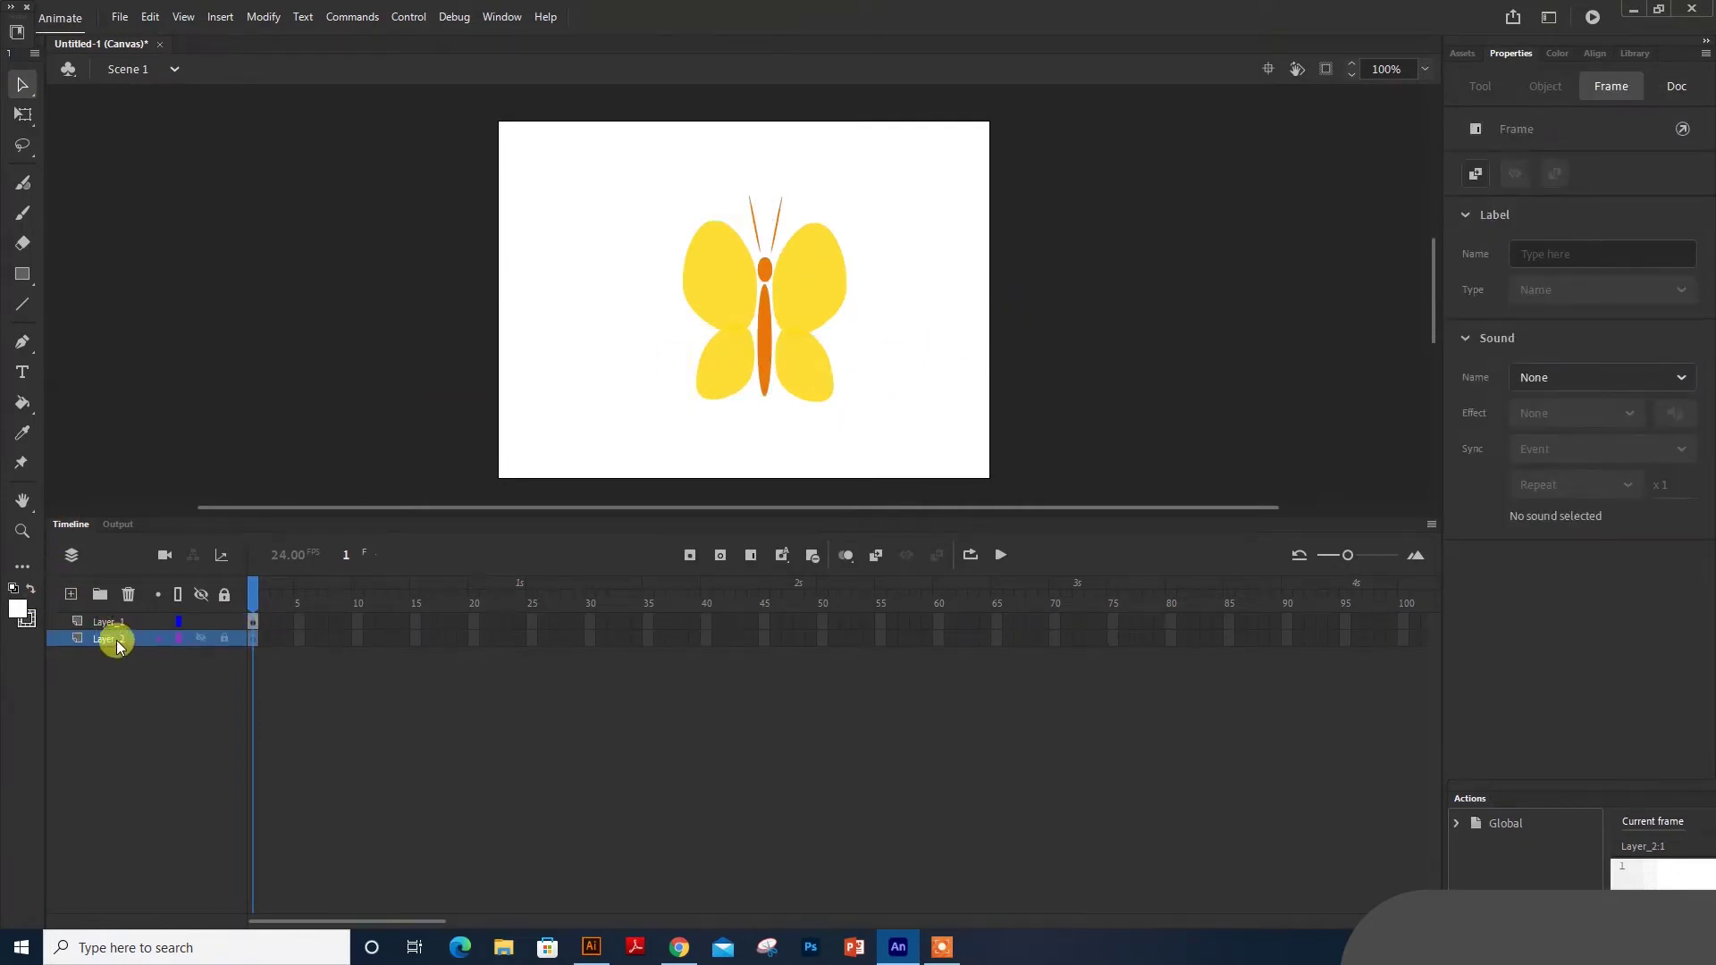
{"action": "key", "text": "Return"}
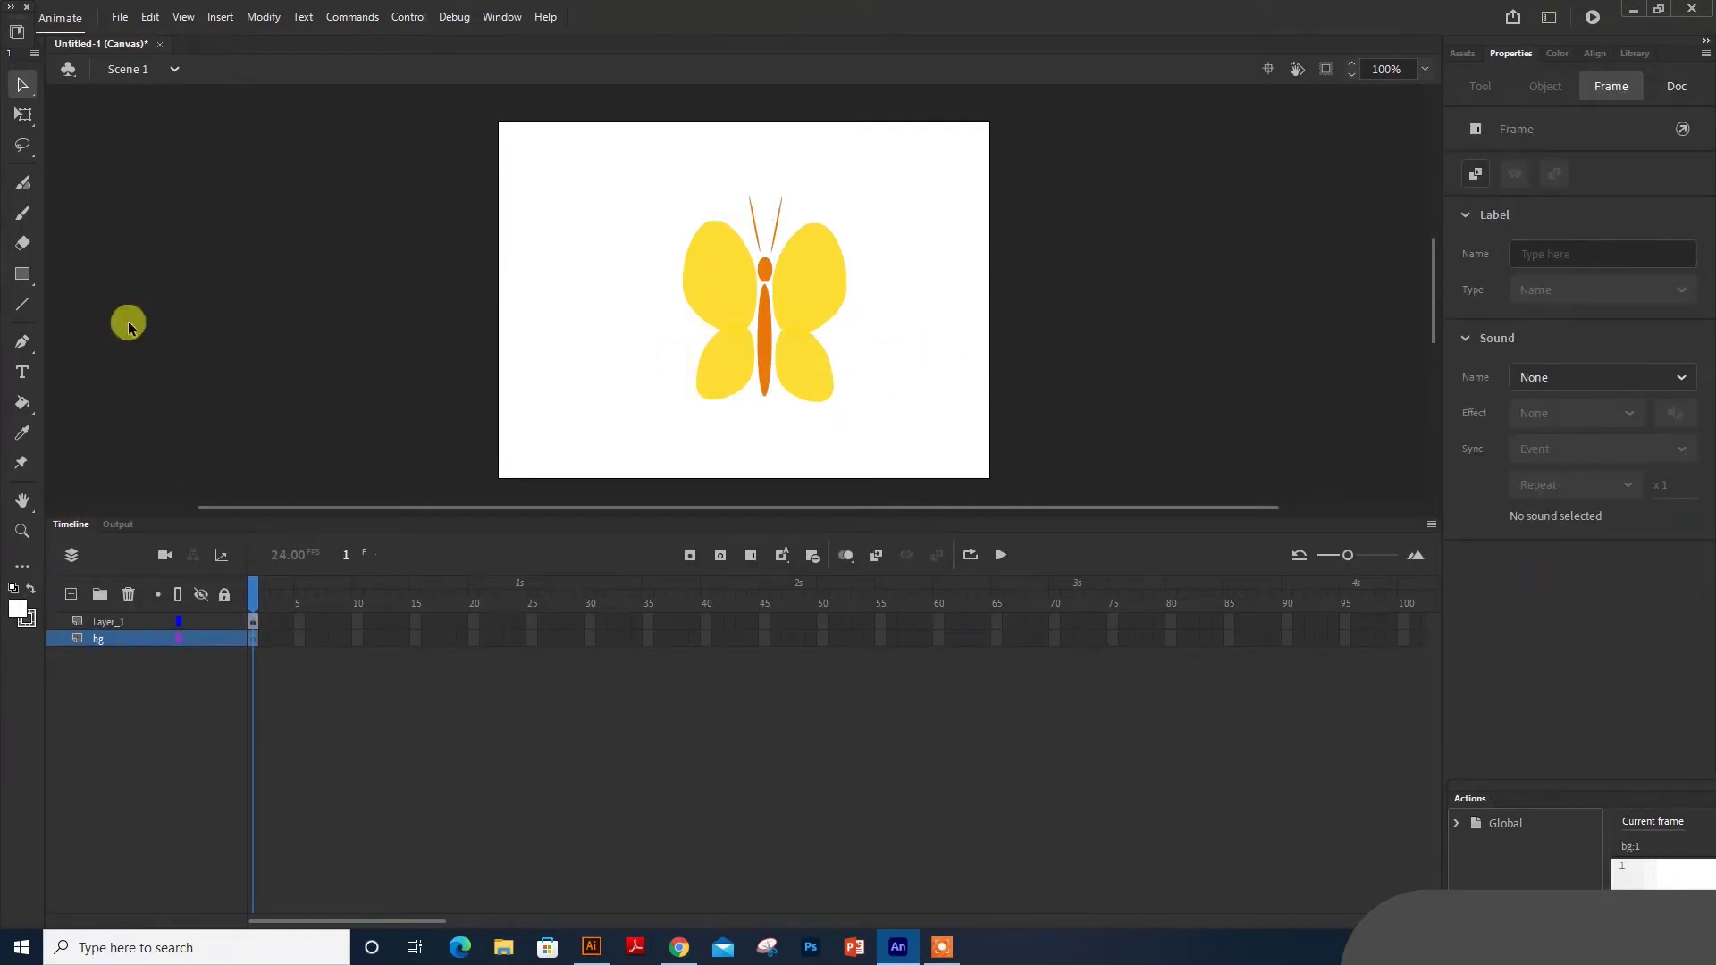
- Draw a rectangle slightly larger than the stage on the bg layer and fill it with black
{"action": "left_click", "coordinate": [22, 274]}
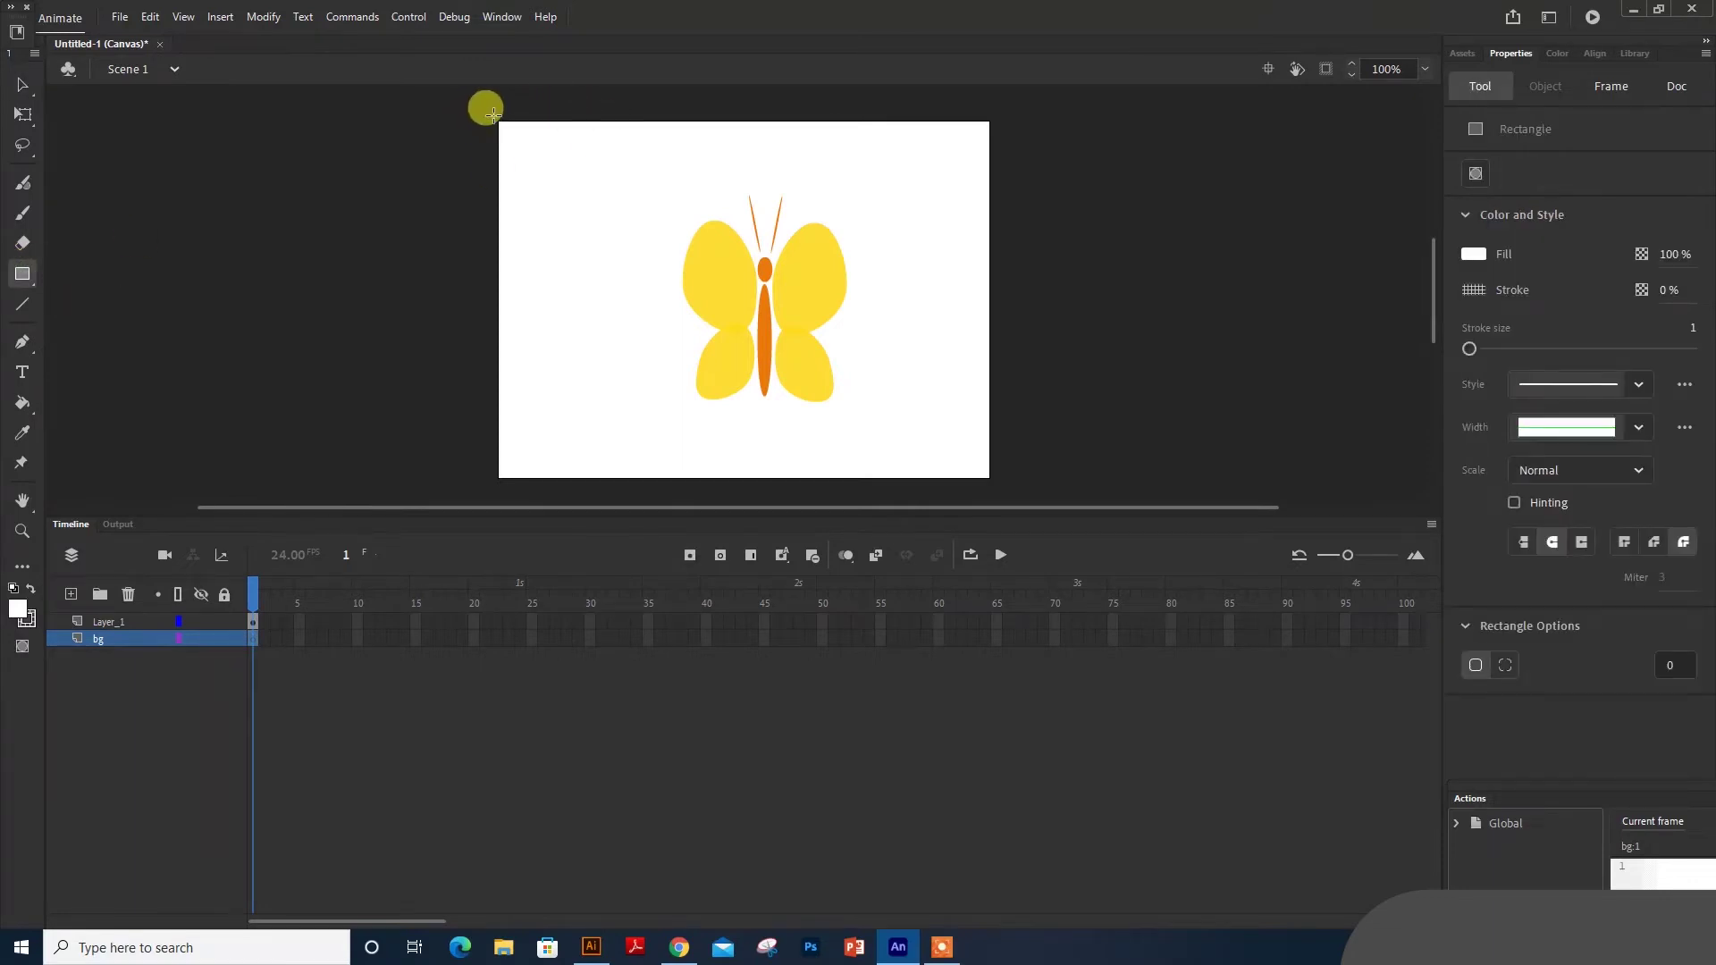
{"action": "left_click_drag", "start_coordinate": [492, 114], "coordinate": [998, 487]}
{"action": "left_click", "coordinate": [16, 610]}
{"action": "left_click", "coordinate": [78, 672]}
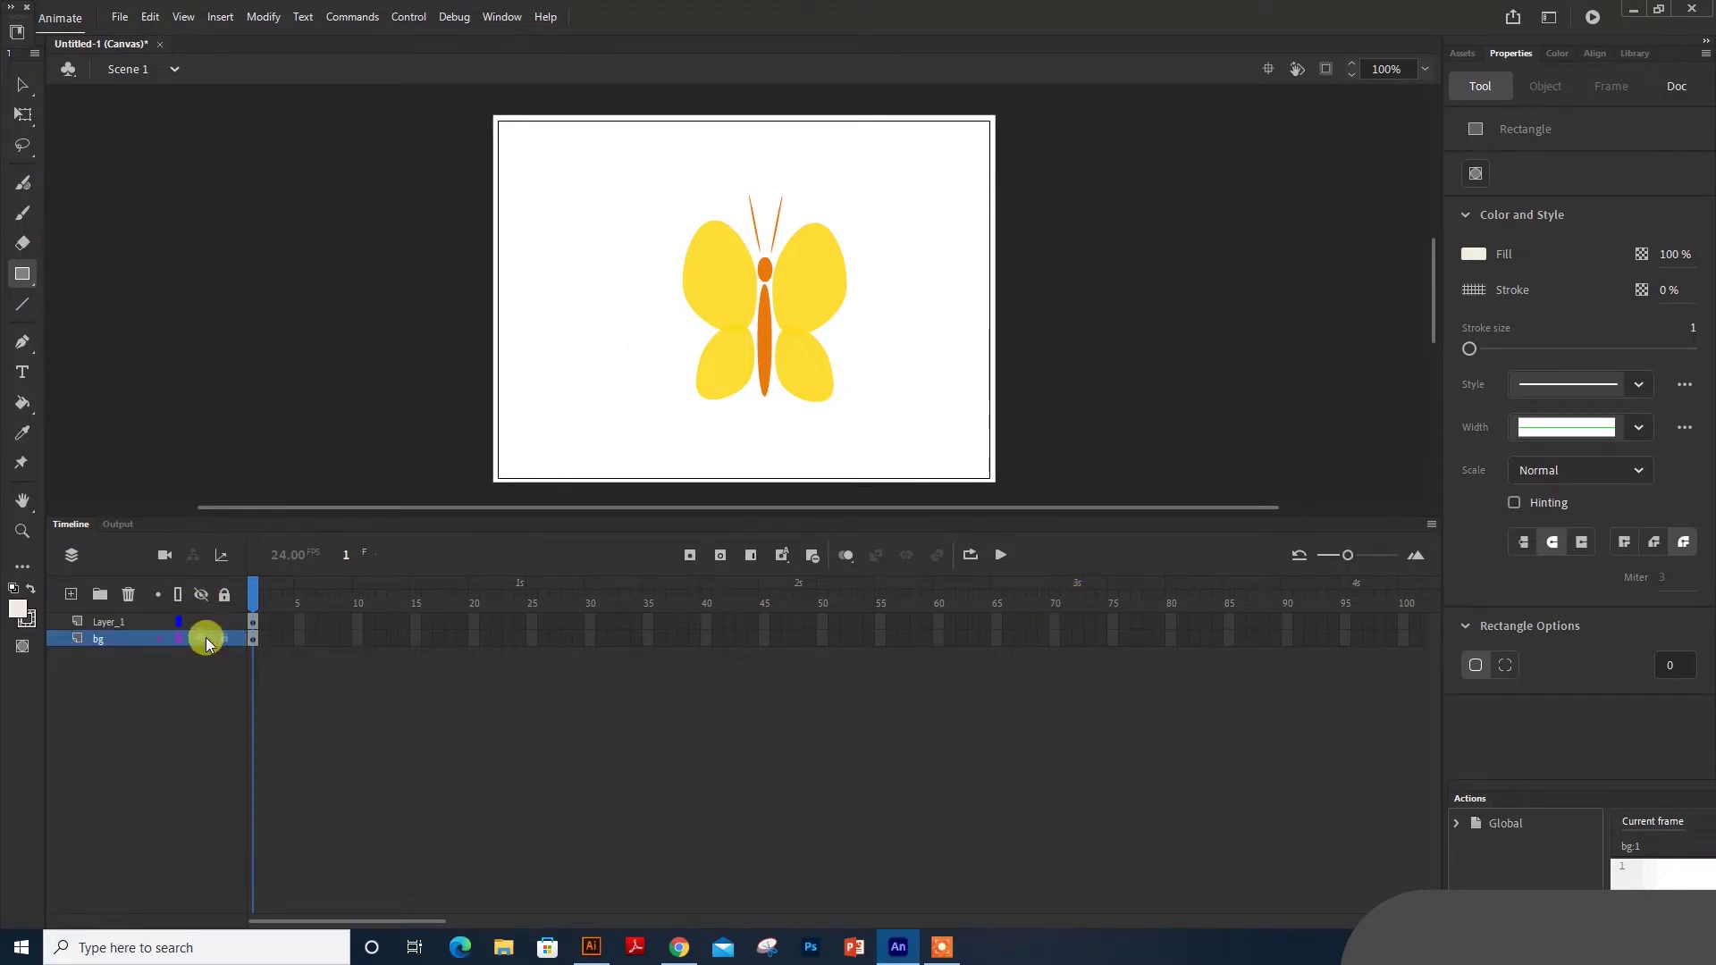
{"action": "left_click", "coordinate": [18, 607]}
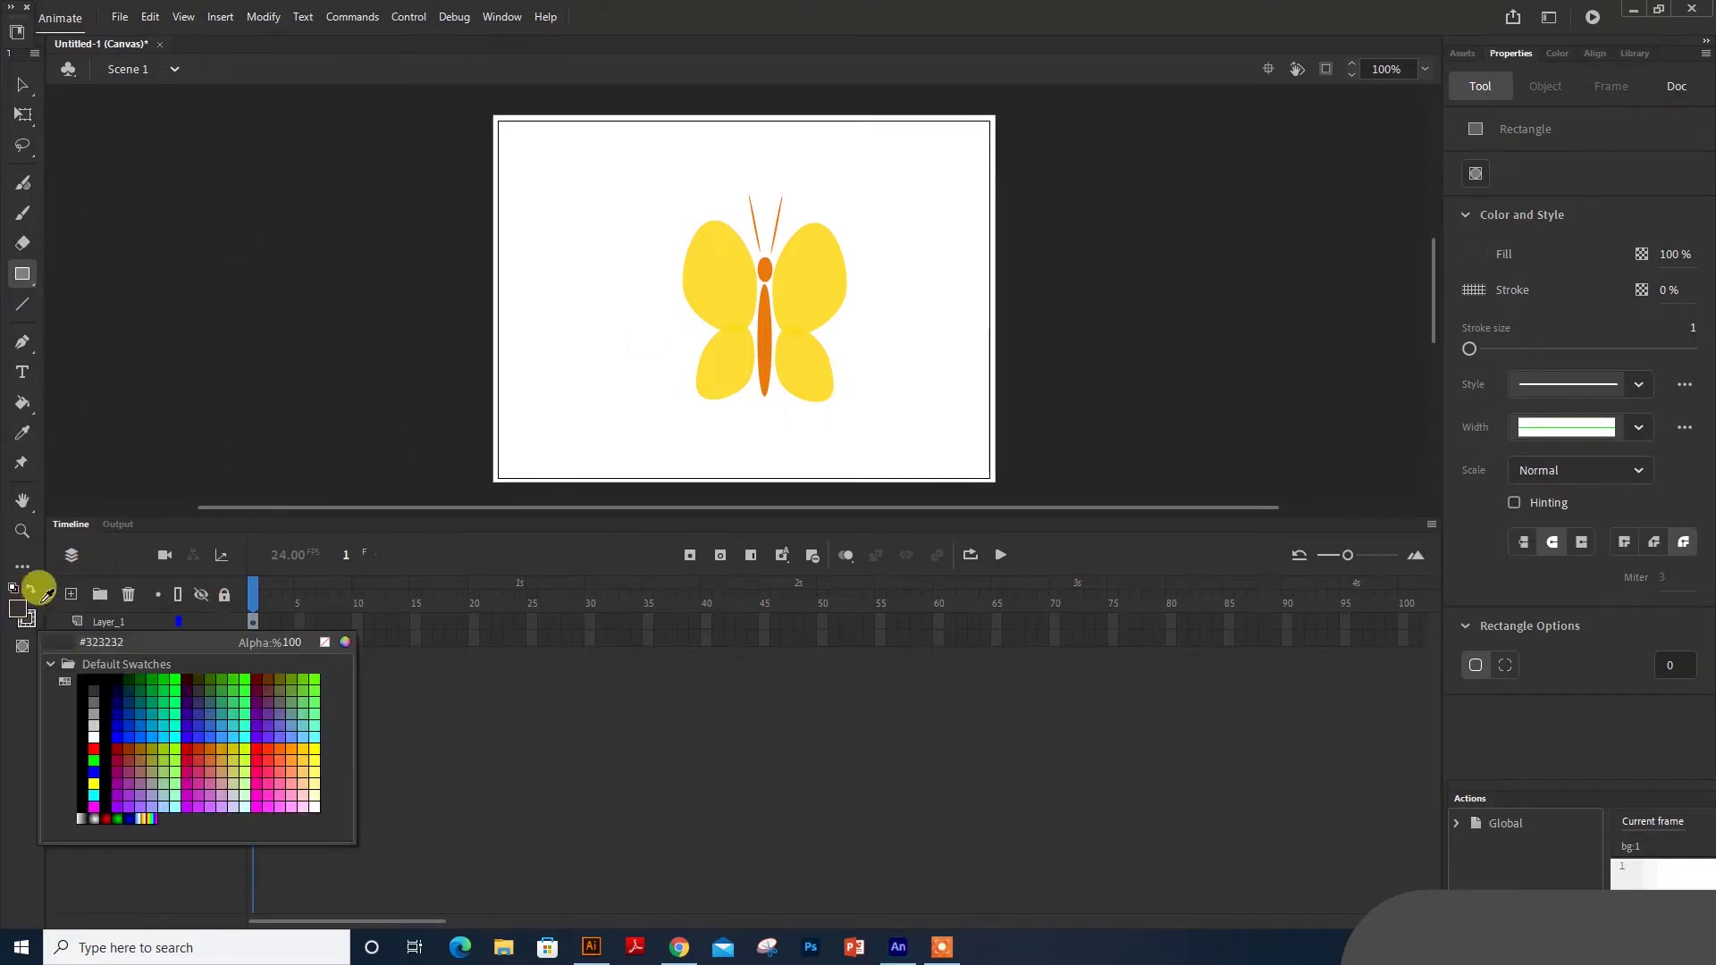
{"action": "left_click", "coordinate": [95, 677]}
{"action": "left_click", "coordinate": [22, 402]}
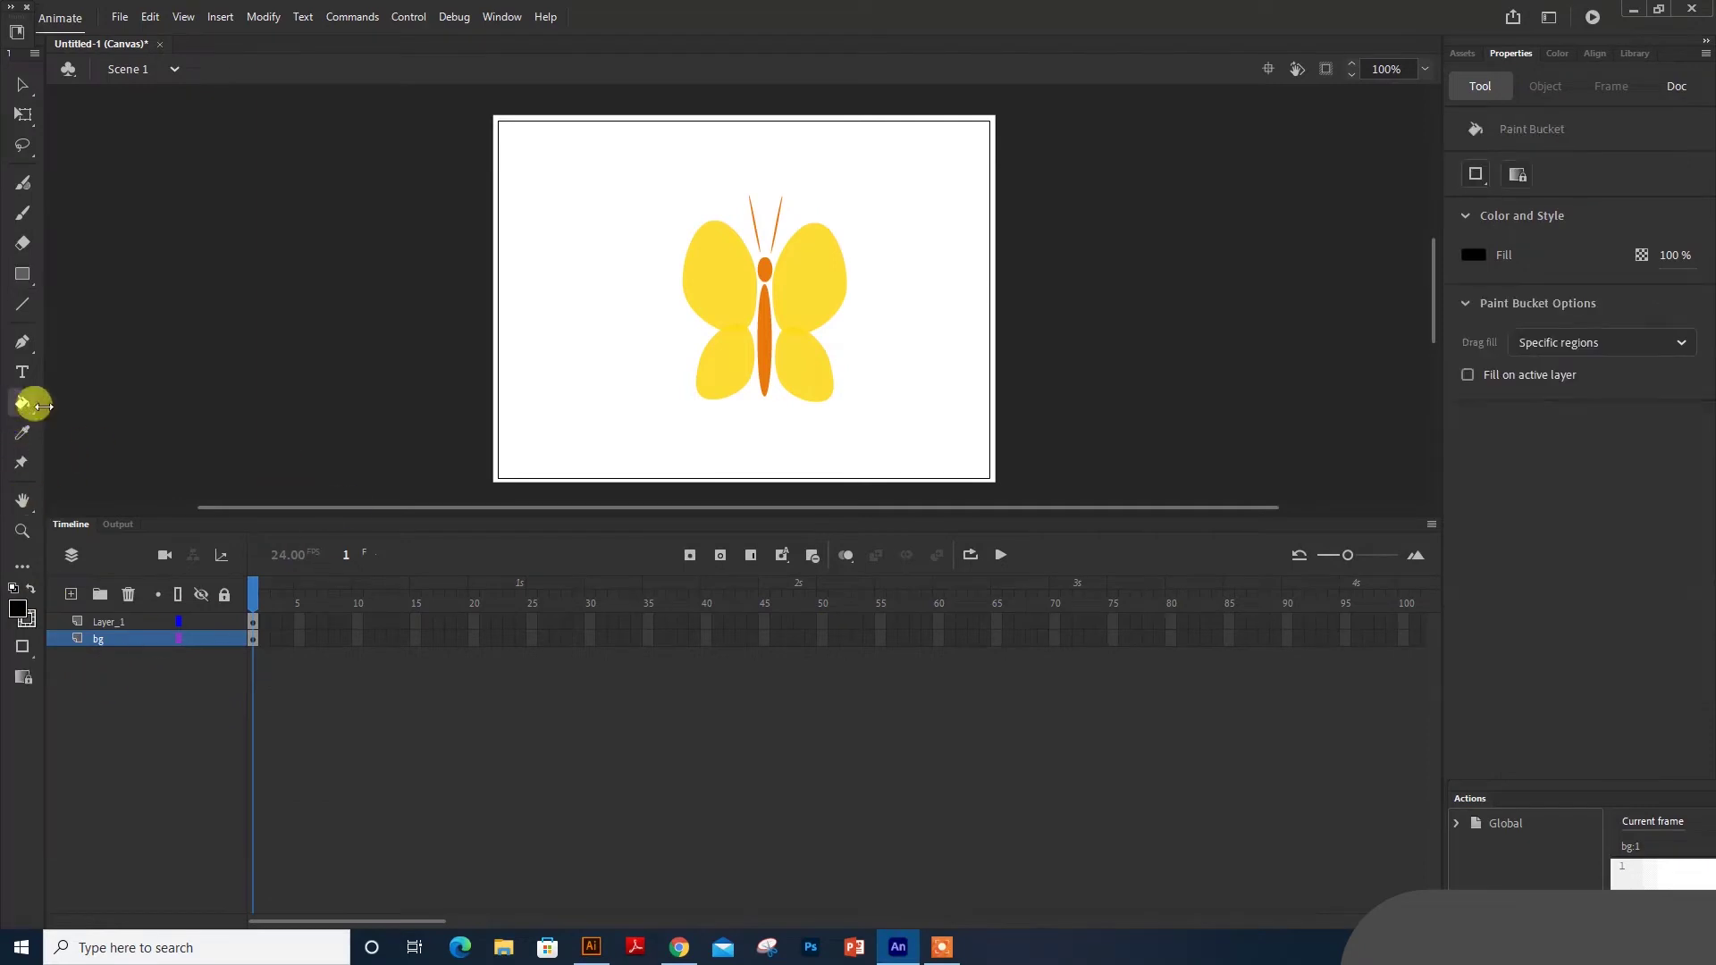
{"action": "left_click", "coordinate": [603, 317]}
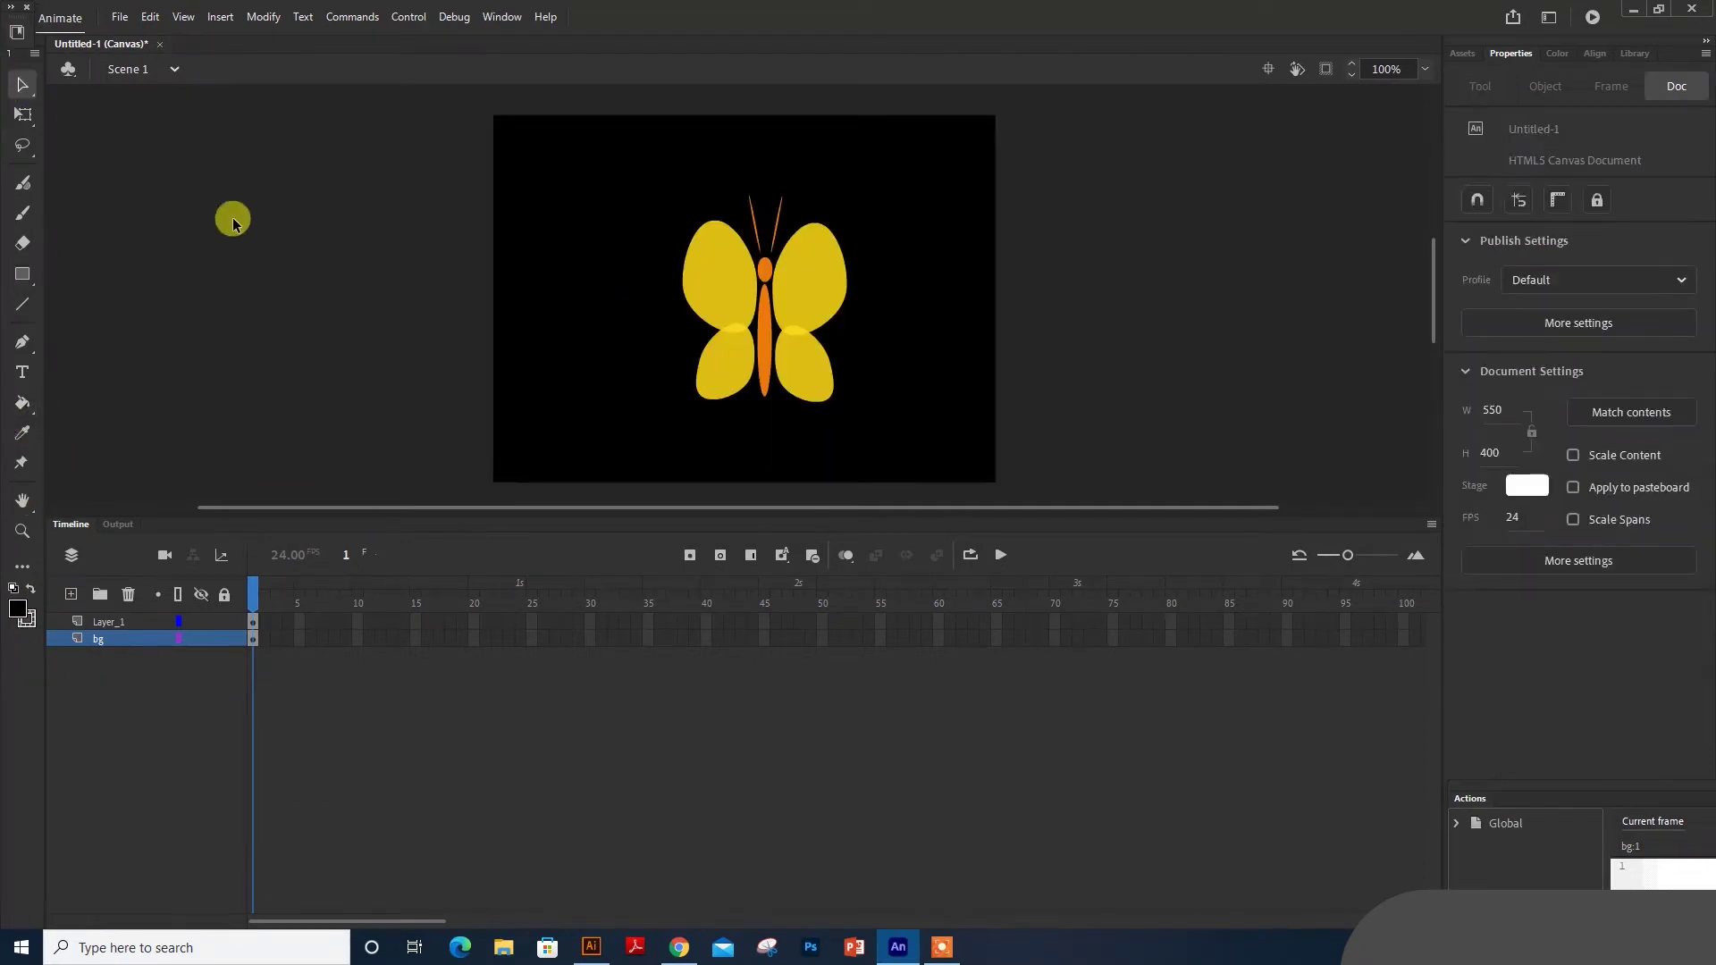
- Lock the bg layer and select all the butterfly parts on Layer_1
{"action": "left_click", "coordinate": [391, 621]}
{"action": "left_click", "coordinate": [225, 638]}
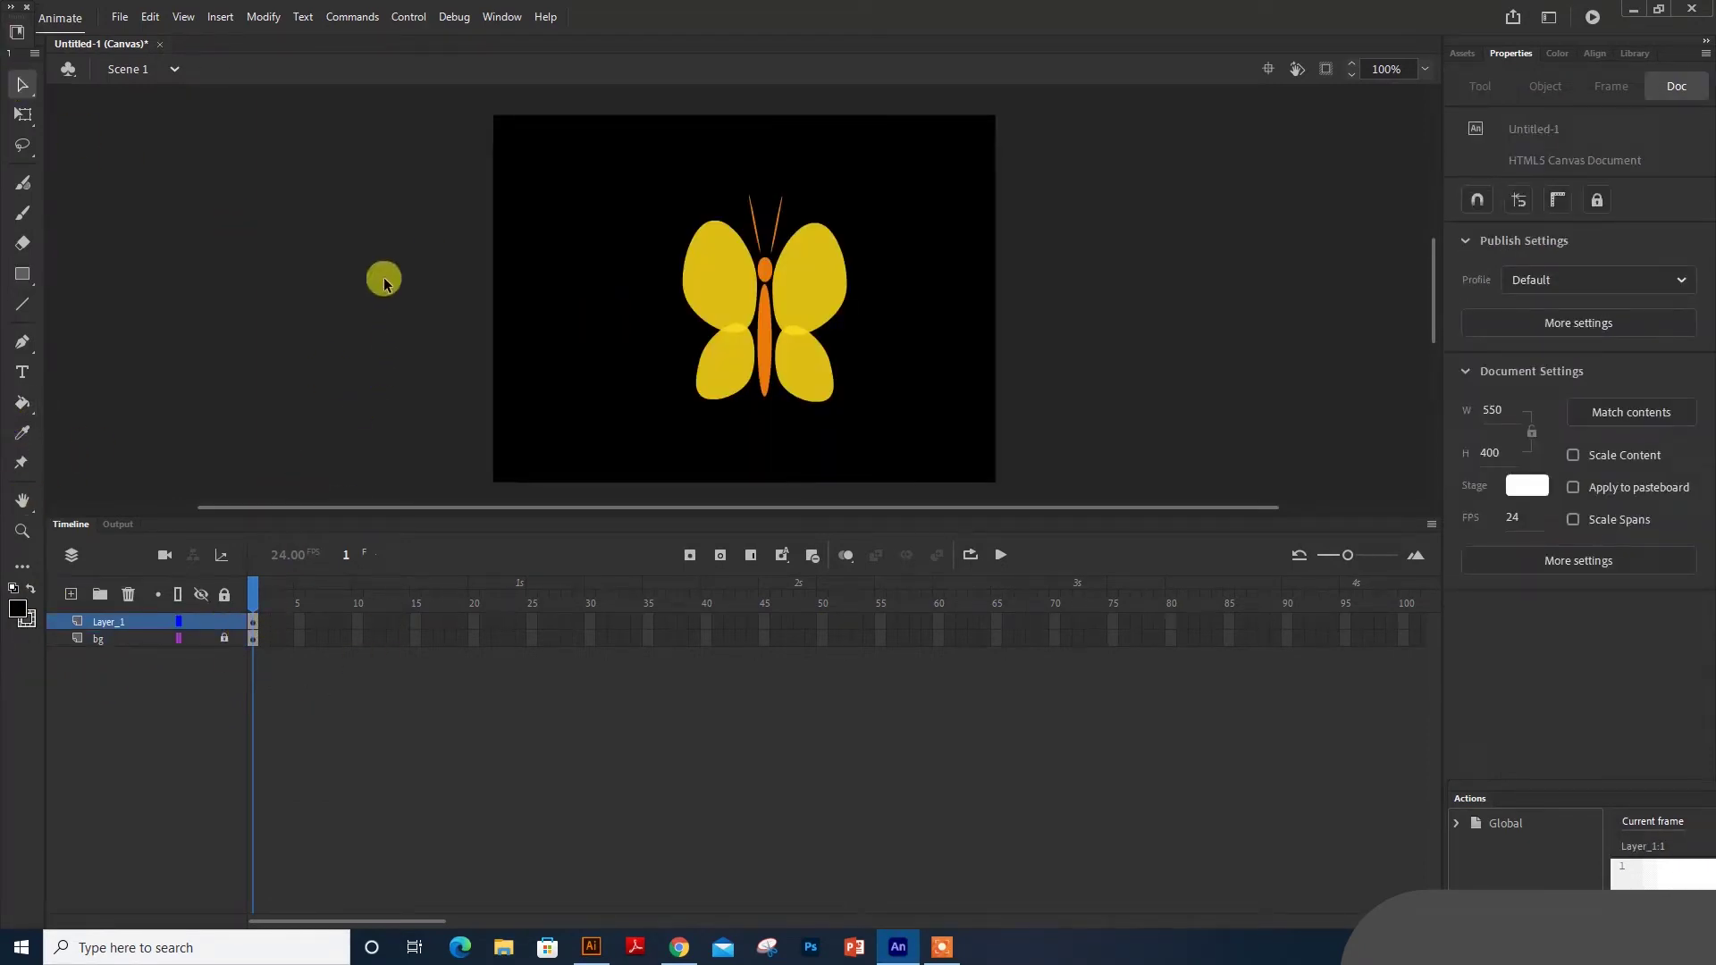
{"action": "left_click_drag", "start_coordinate": [650, 104], "coordinate": [867, 454]}
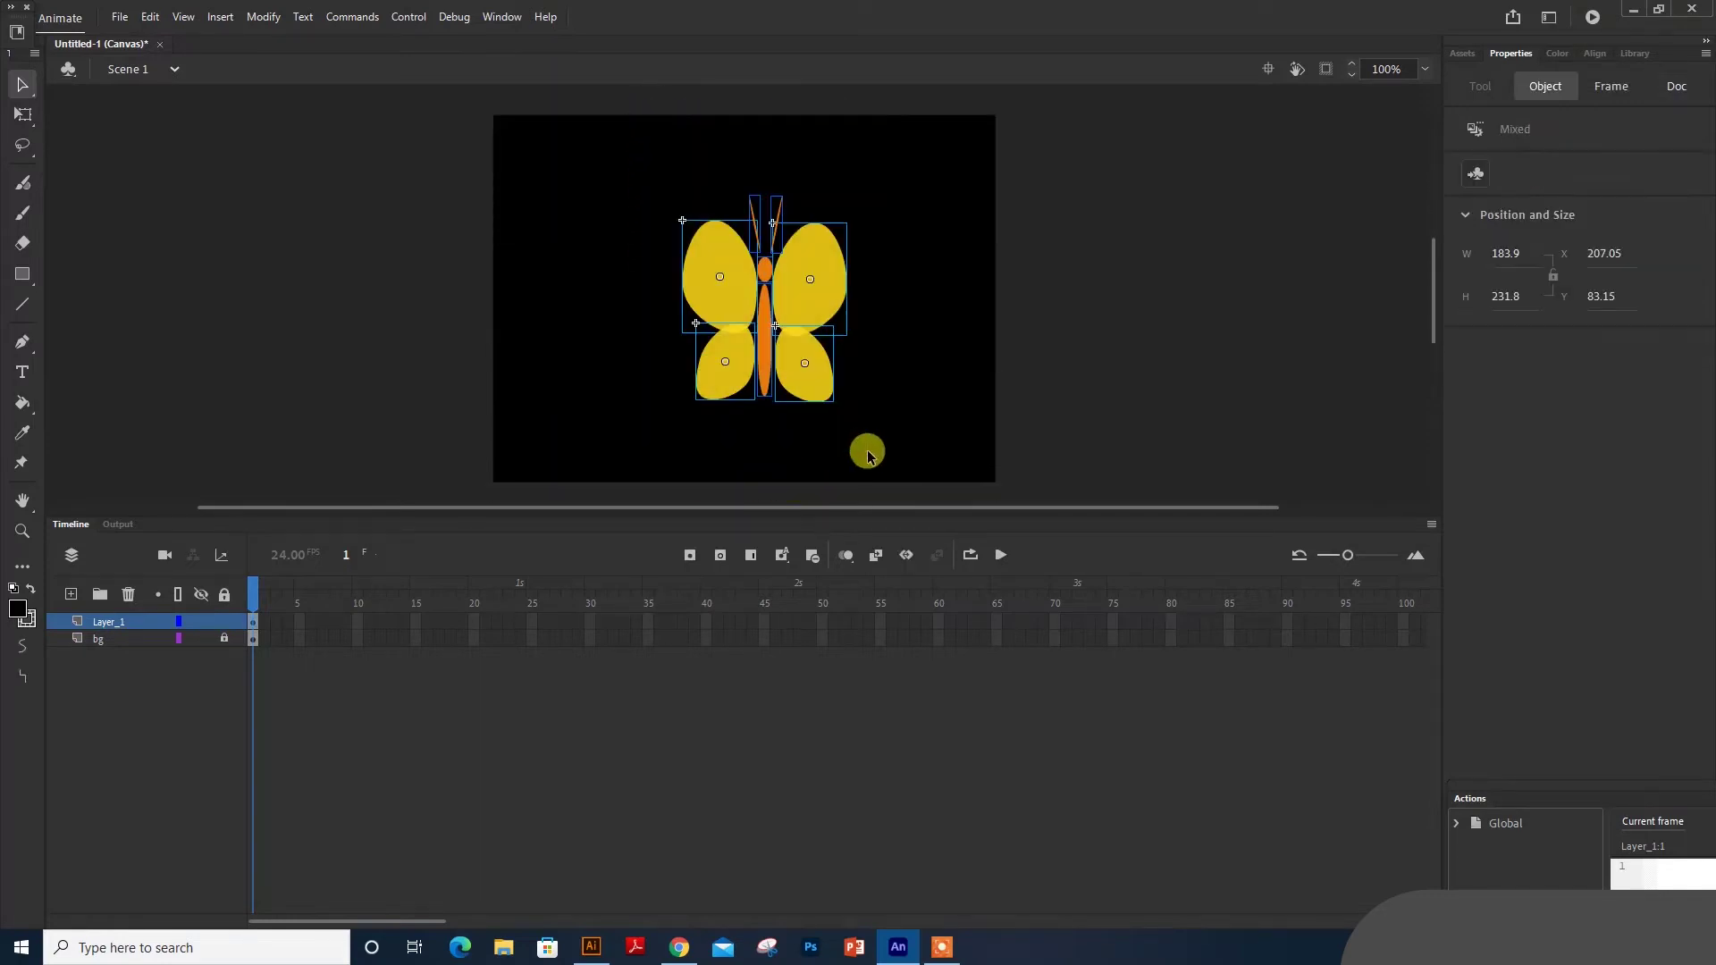
- Convert the selected butterfly parts to a movie clip symbol named butterfly
{"action": "left_click", "coordinate": [221, 17]}
{"action": "mouse_move", "coordinate": [252, 13]}
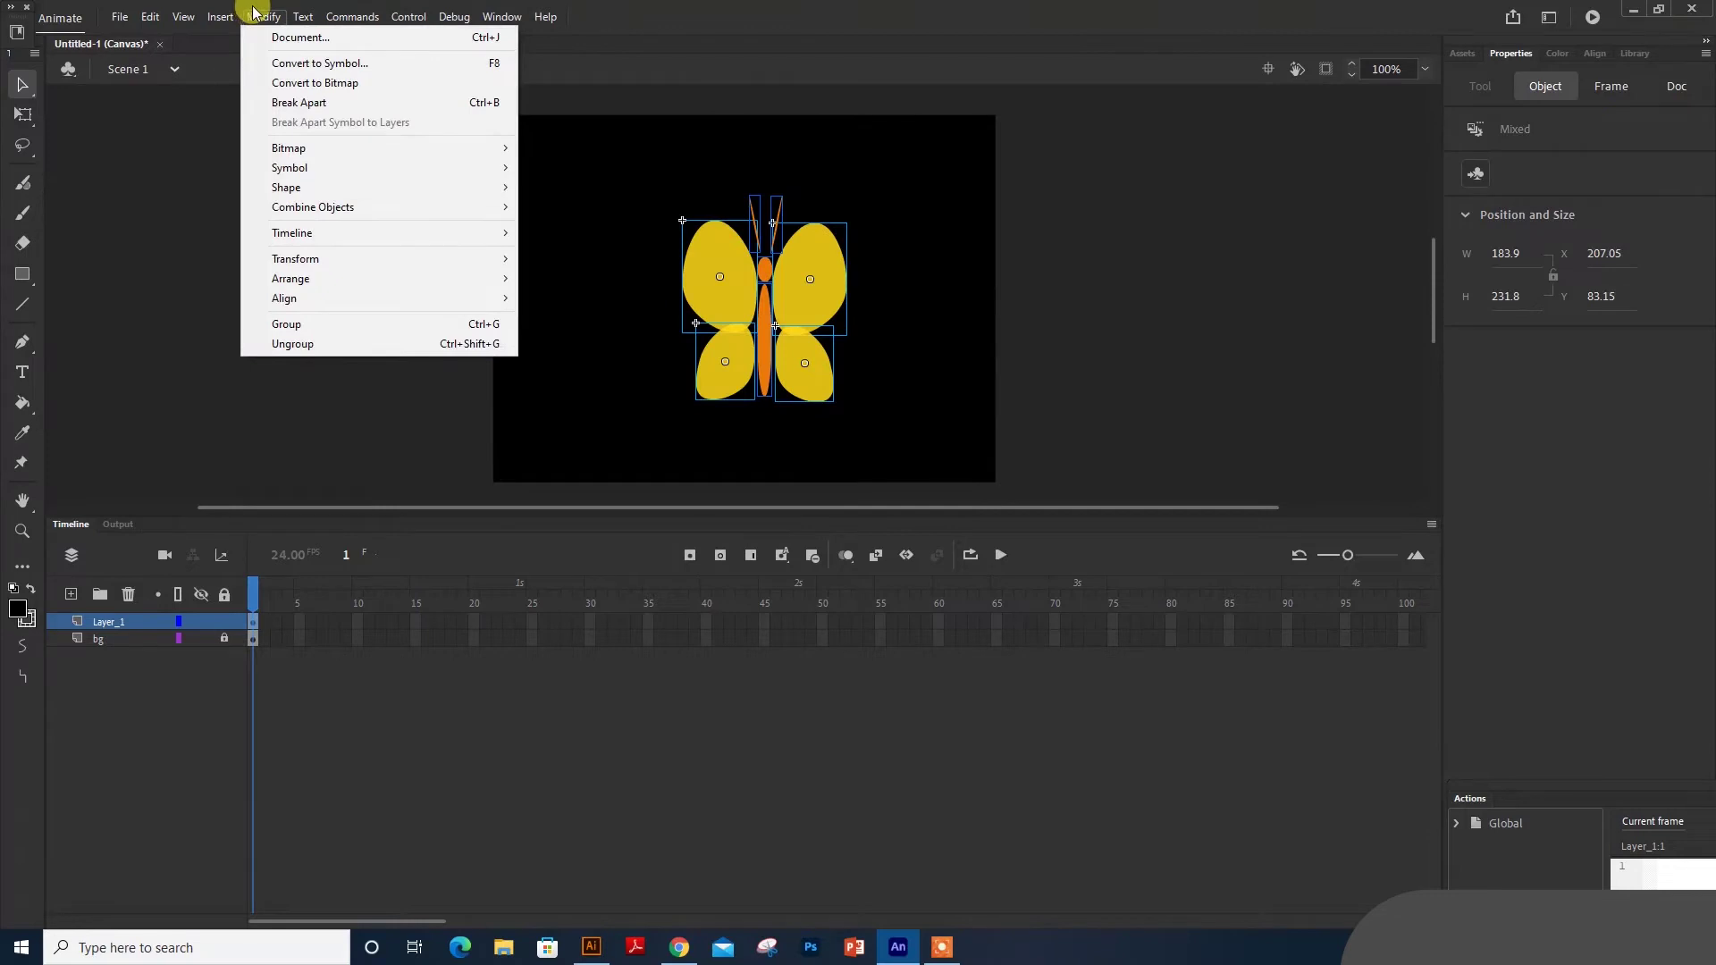
{"action": "left_click", "coordinate": [291, 63]}
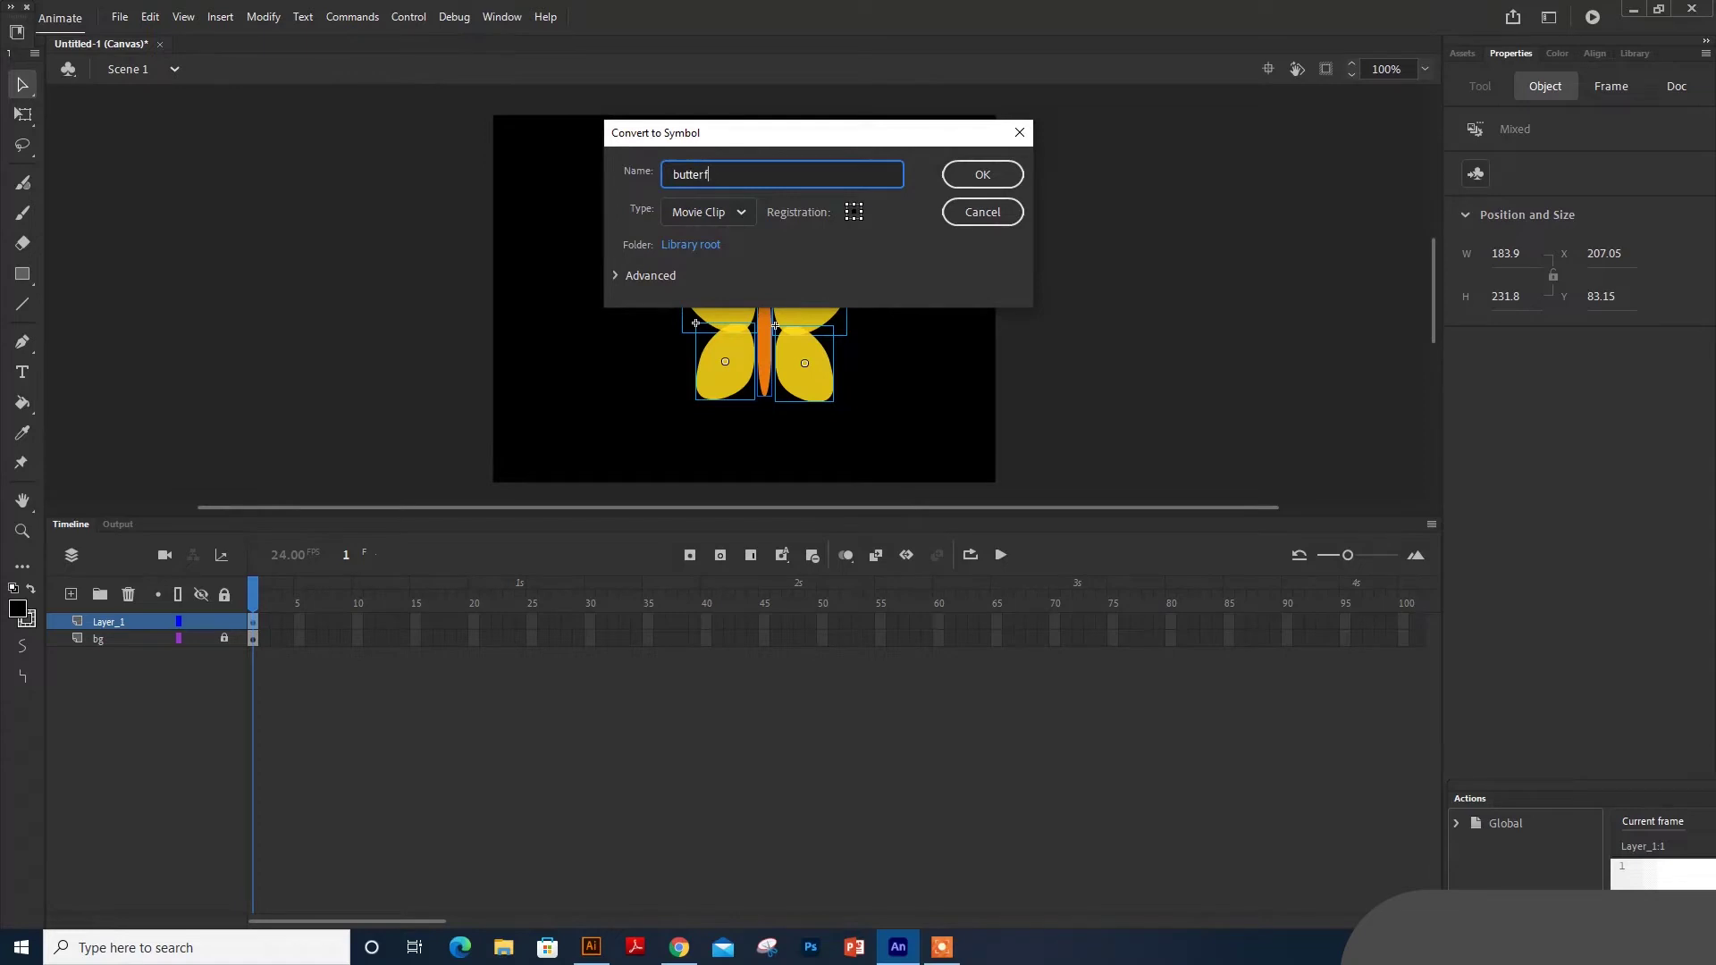
{"action": "left_click", "coordinate": [982, 175]}
- Enter the butterfly symbol and cut its upper and lower right wings from Layer_1
{"action": "double_click", "coordinate": [777, 297]}
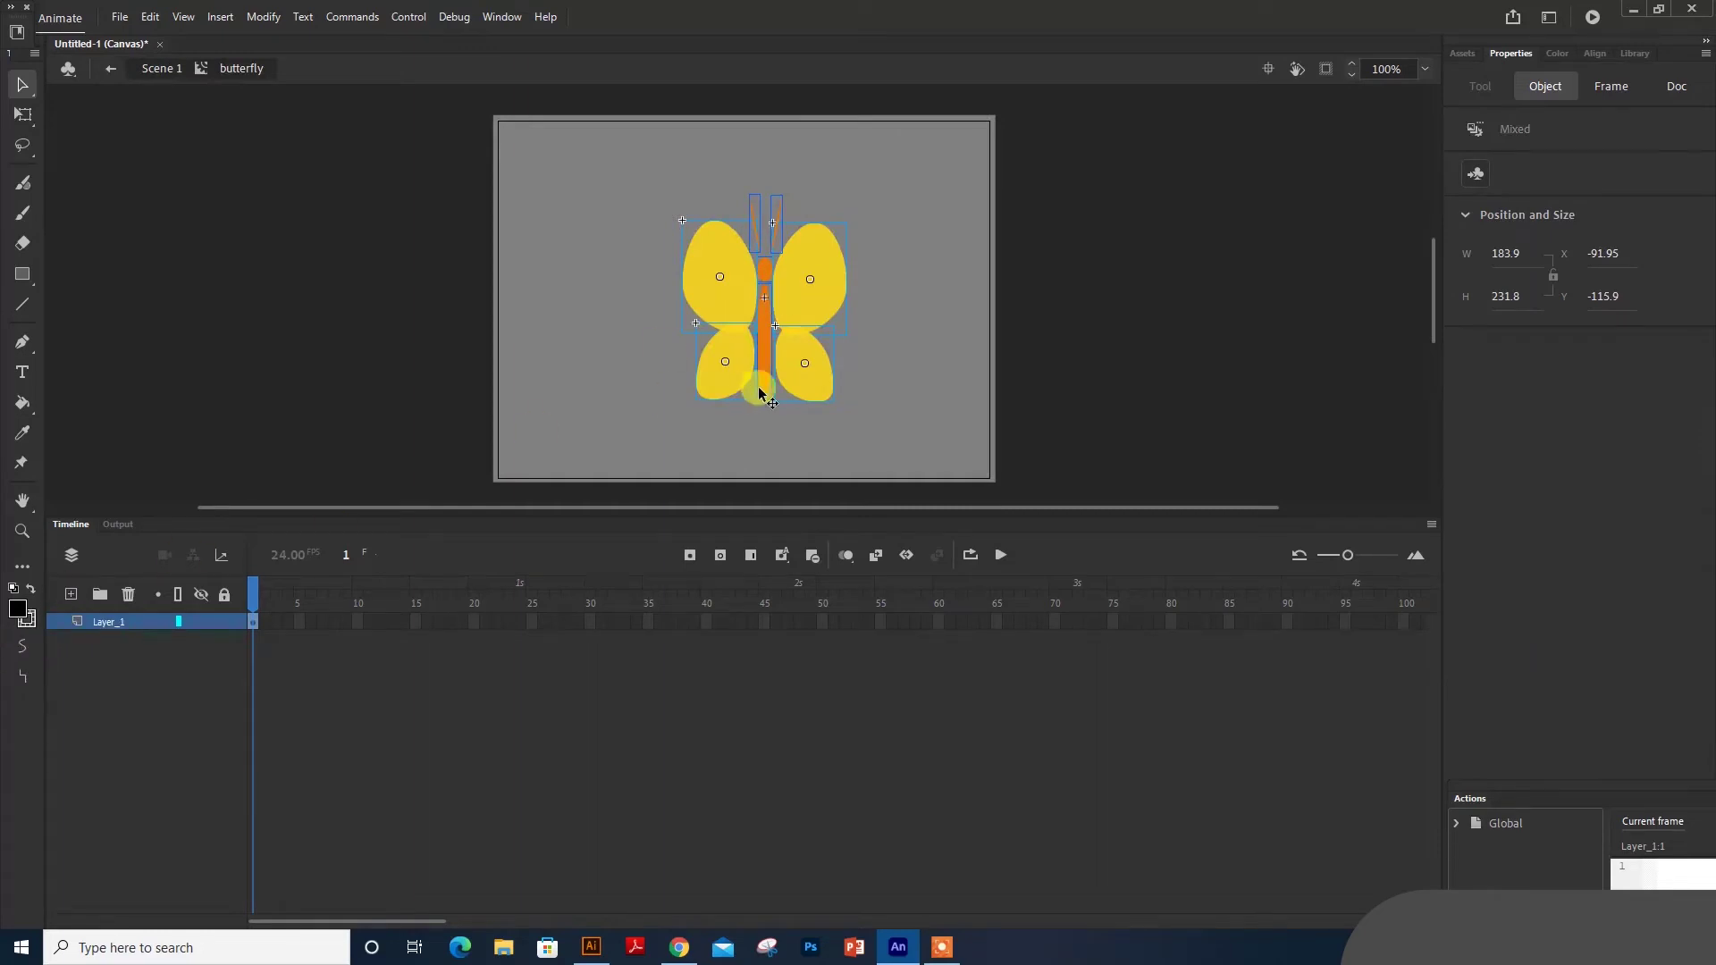
{"action": "double_click", "coordinate": [830, 285]}
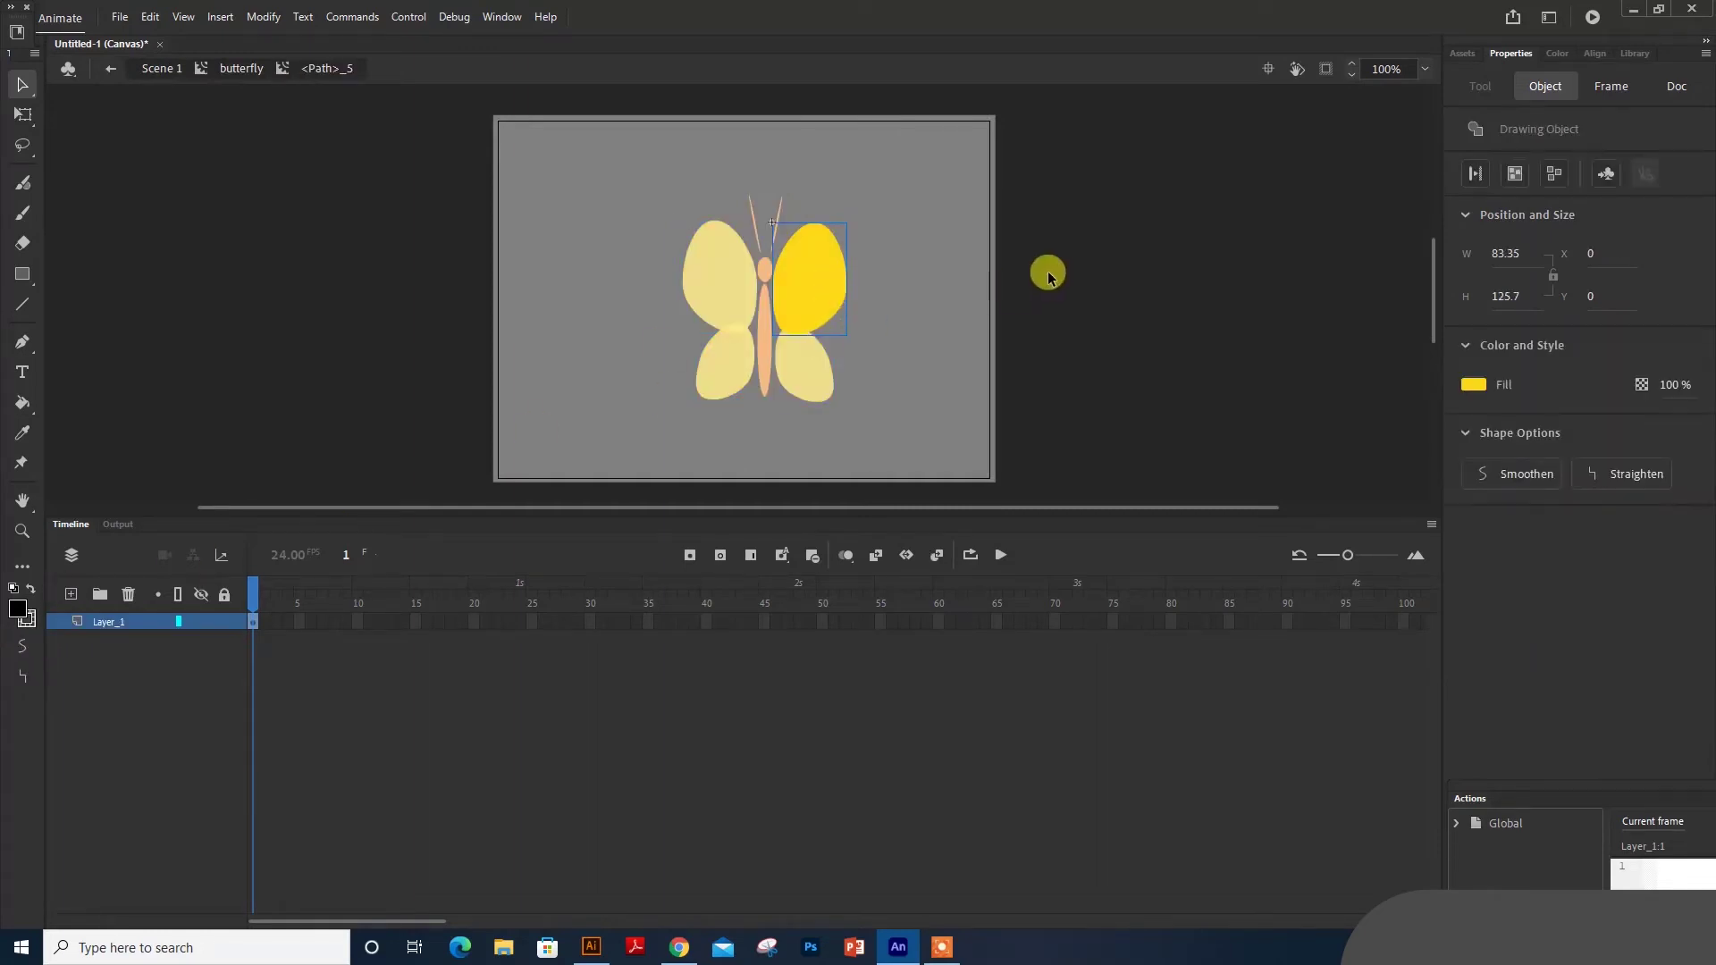
{"action": "double_click", "coordinate": [1049, 277]}
{"action": "left_click", "coordinate": [810, 353], "text": "shift"}
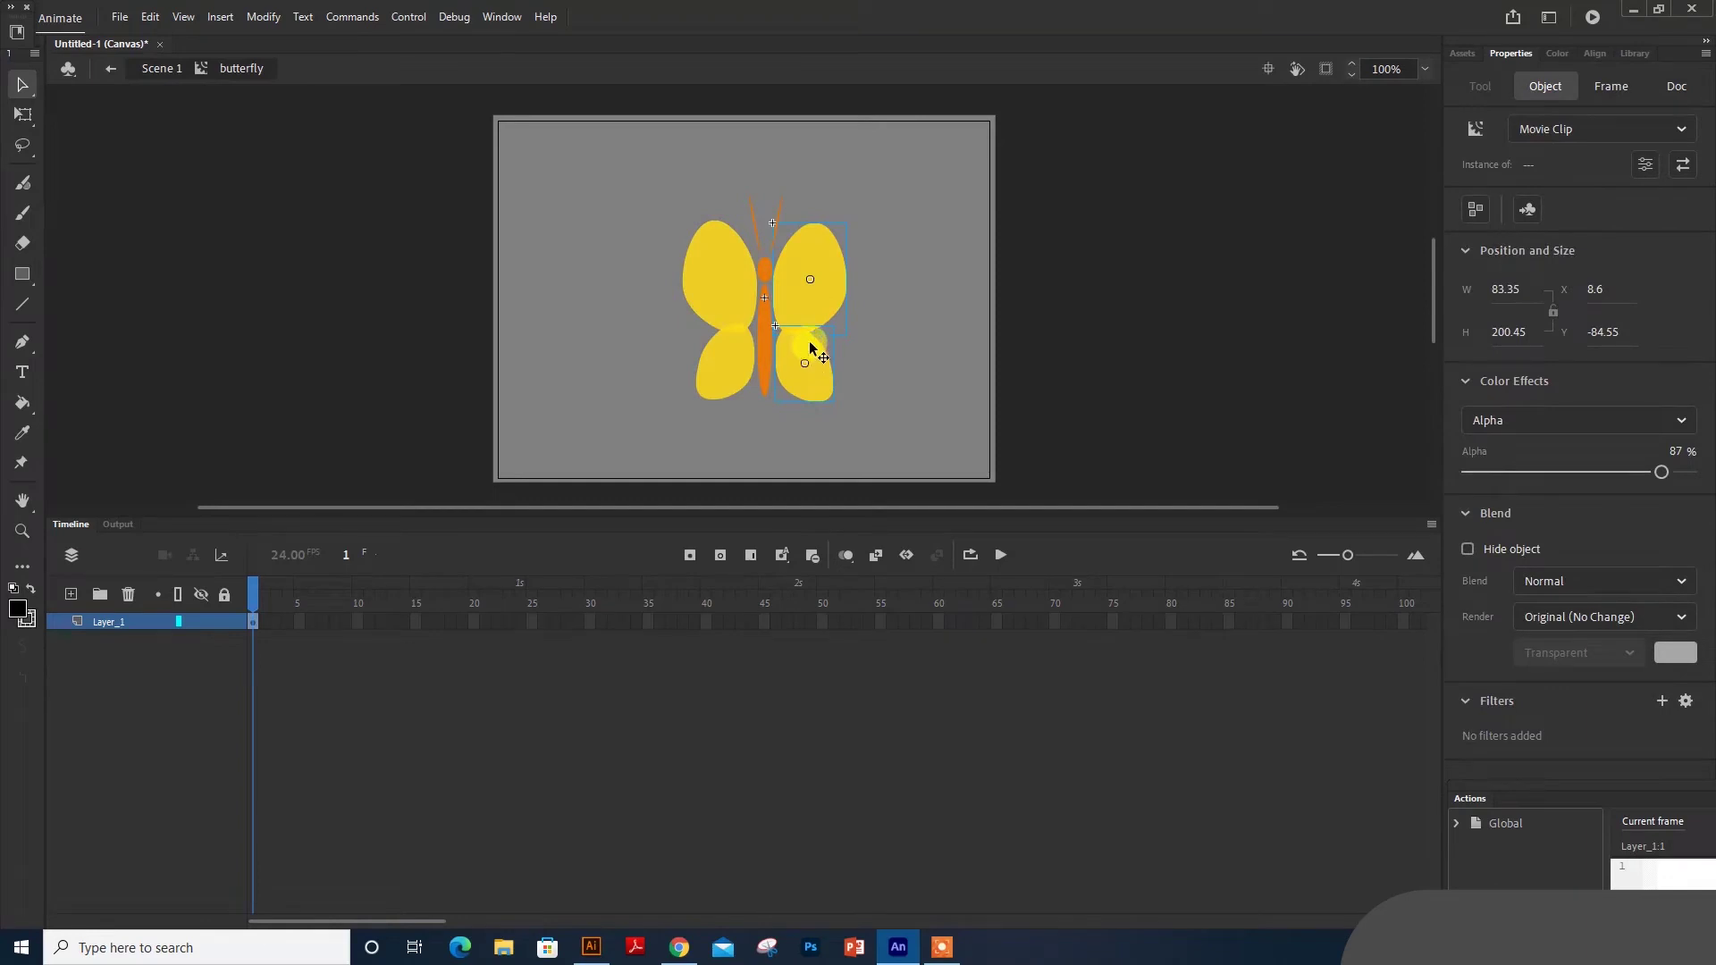
{"action": "right_click", "coordinate": [813, 313]}
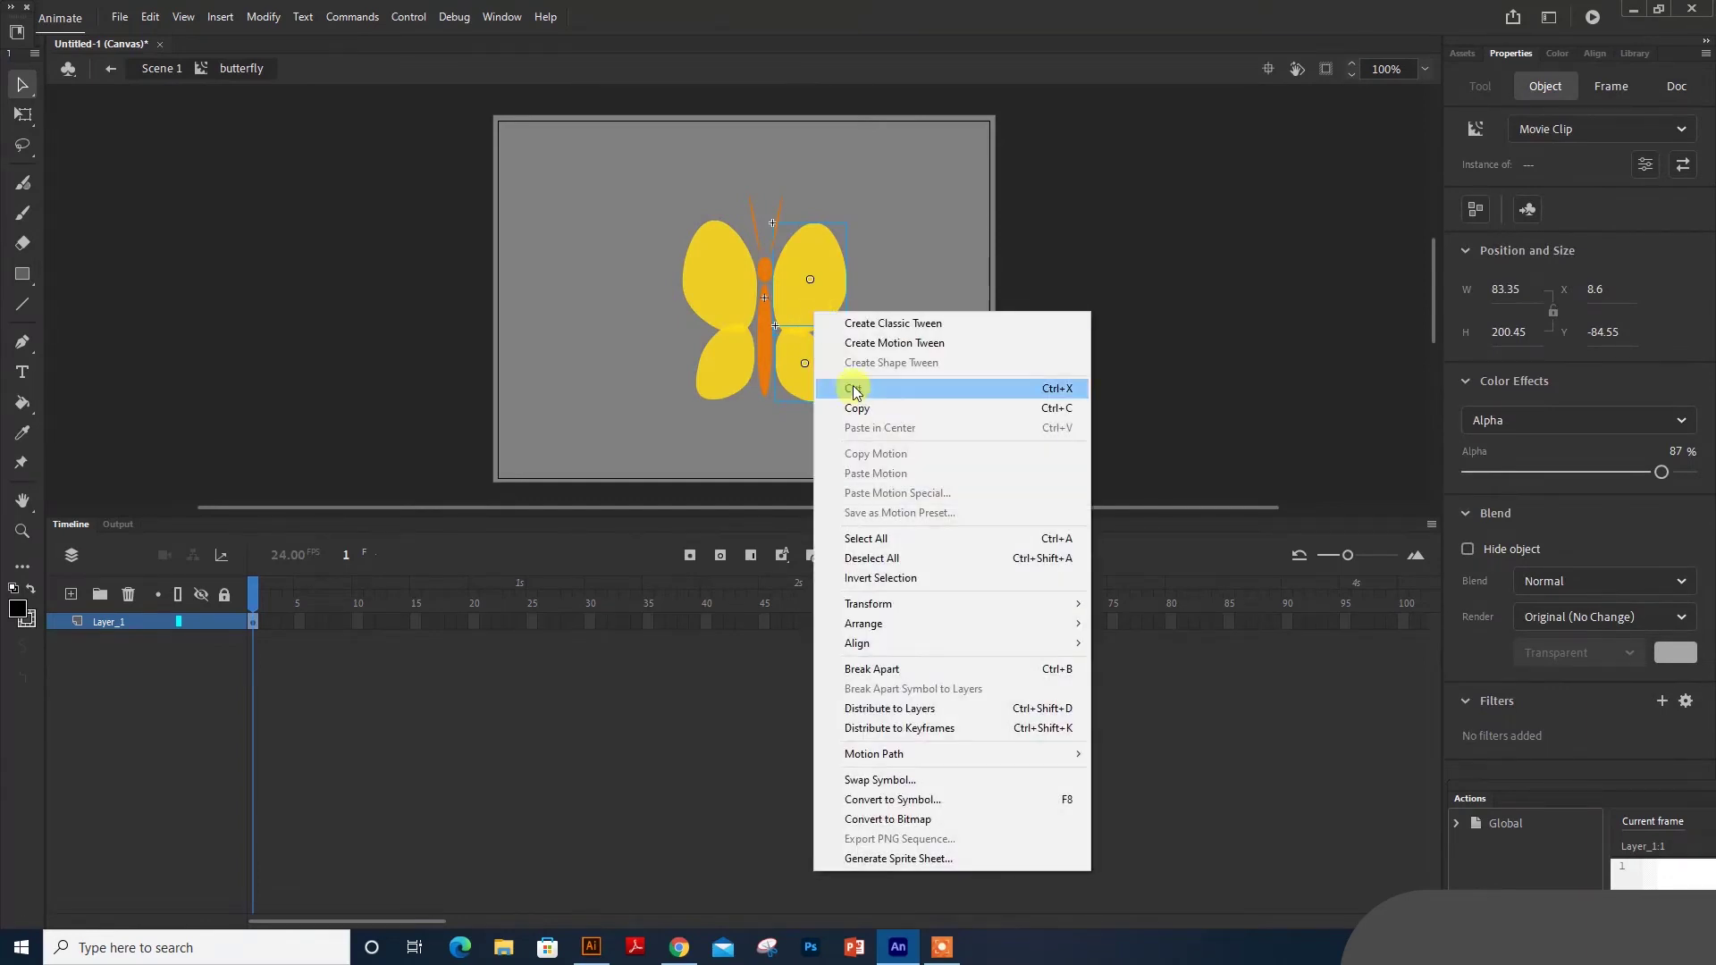
{"action": "left_click", "coordinate": [853, 394]}
- Paste the right wings onto a new layer above Layer_1 and move them against the body's right side
{"action": "left_click", "coordinate": [71, 594]}
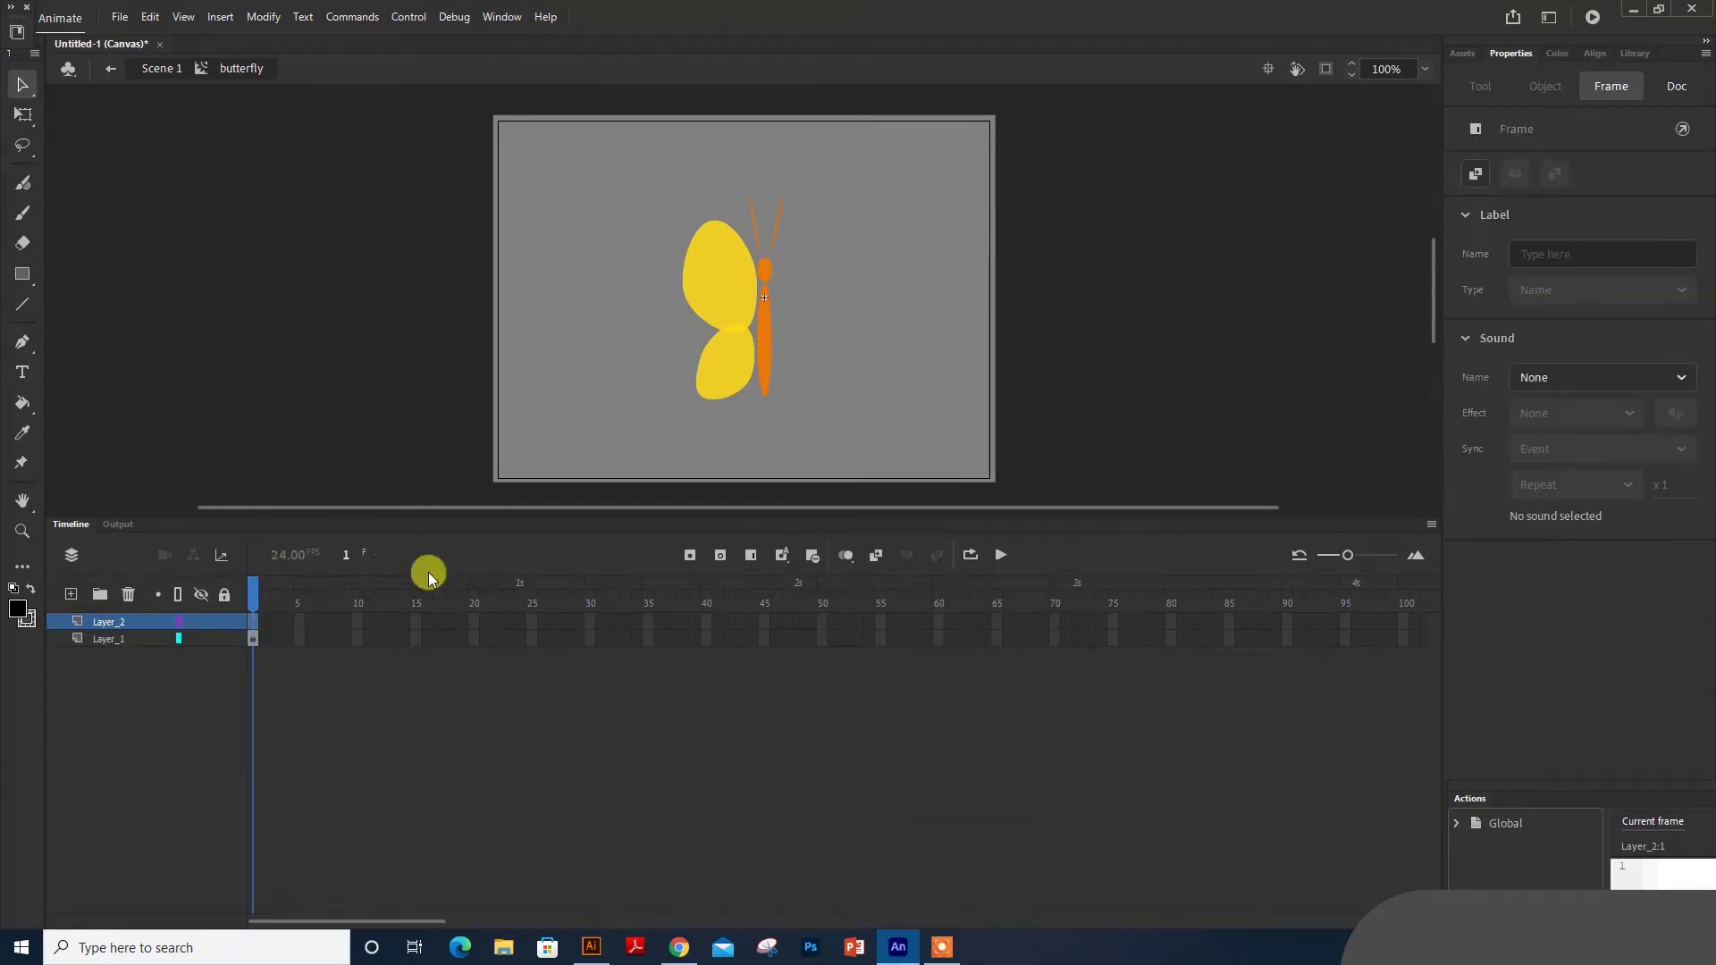
{"action": "right_click", "coordinate": [1042, 320]}
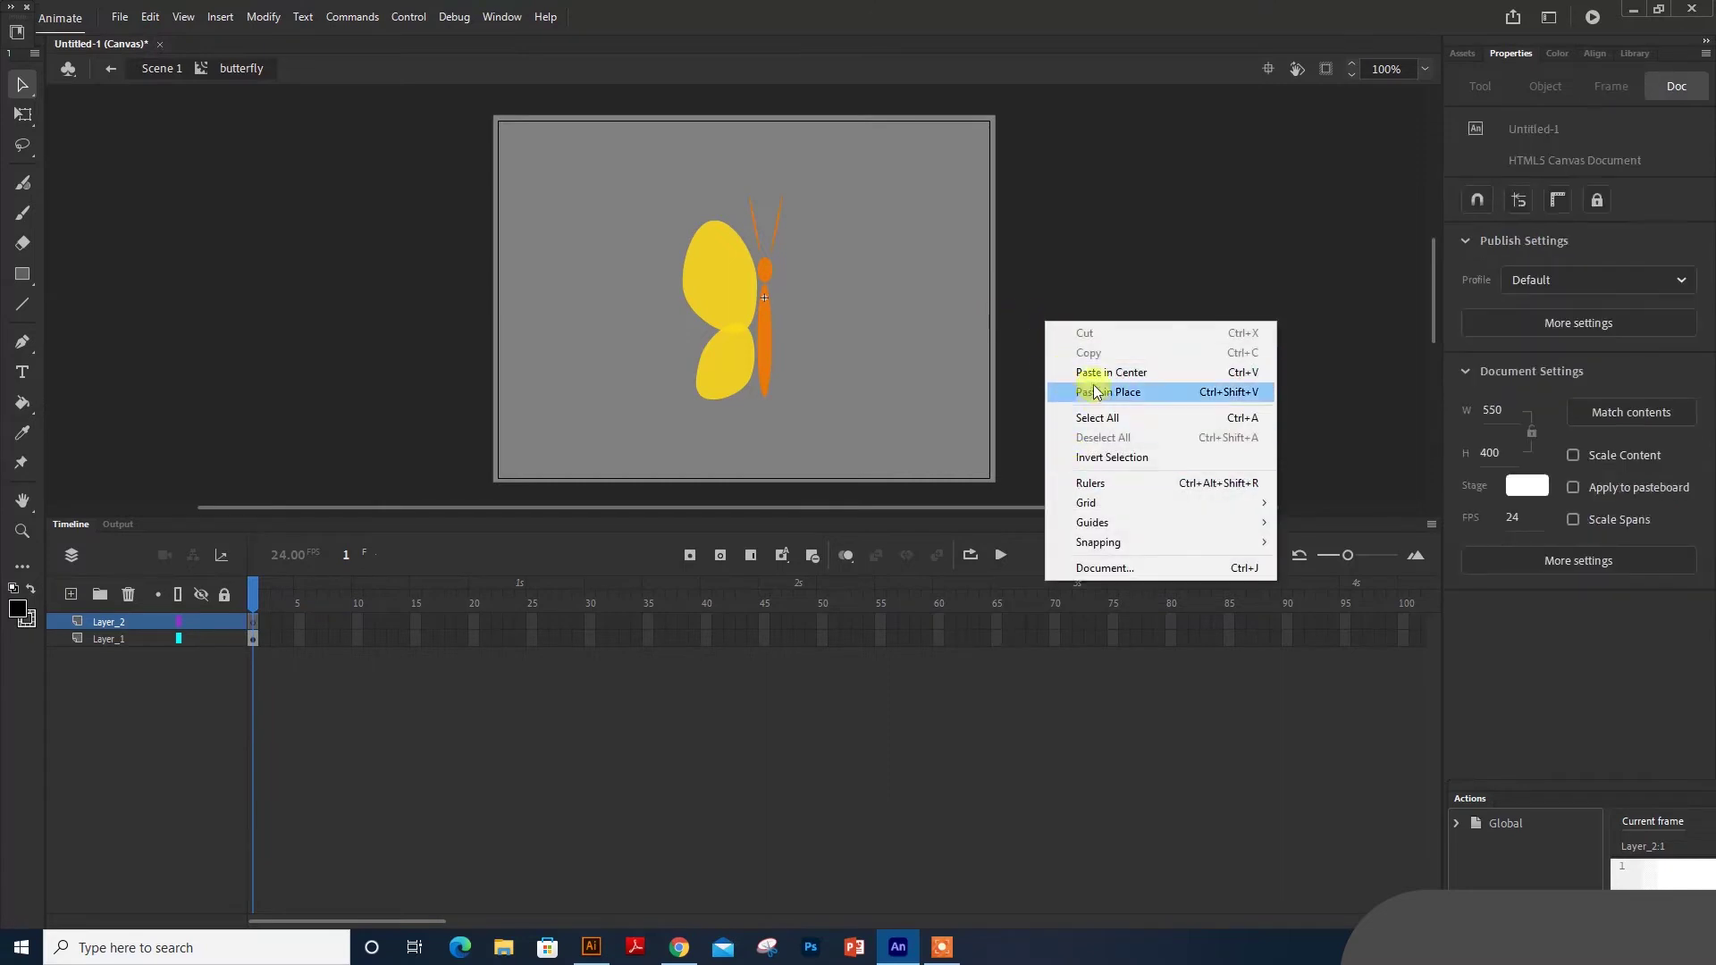
{"action": "right_click", "coordinate": [855, 292]}
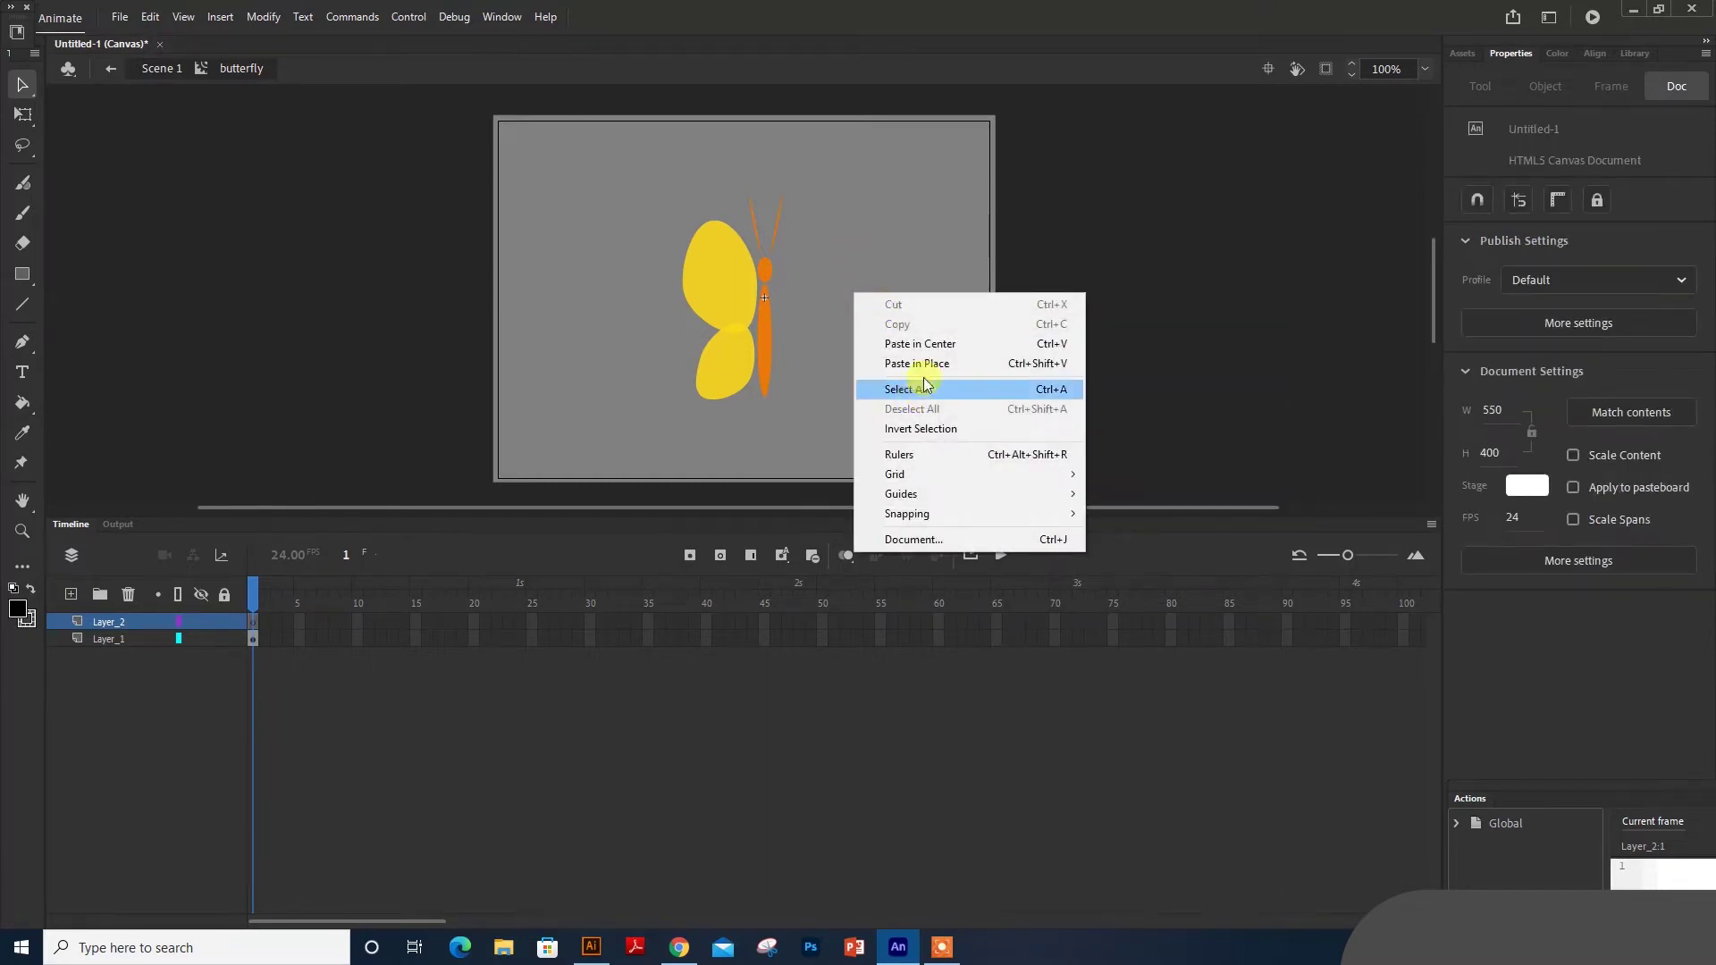
{"action": "left_click", "coordinate": [922, 345]}
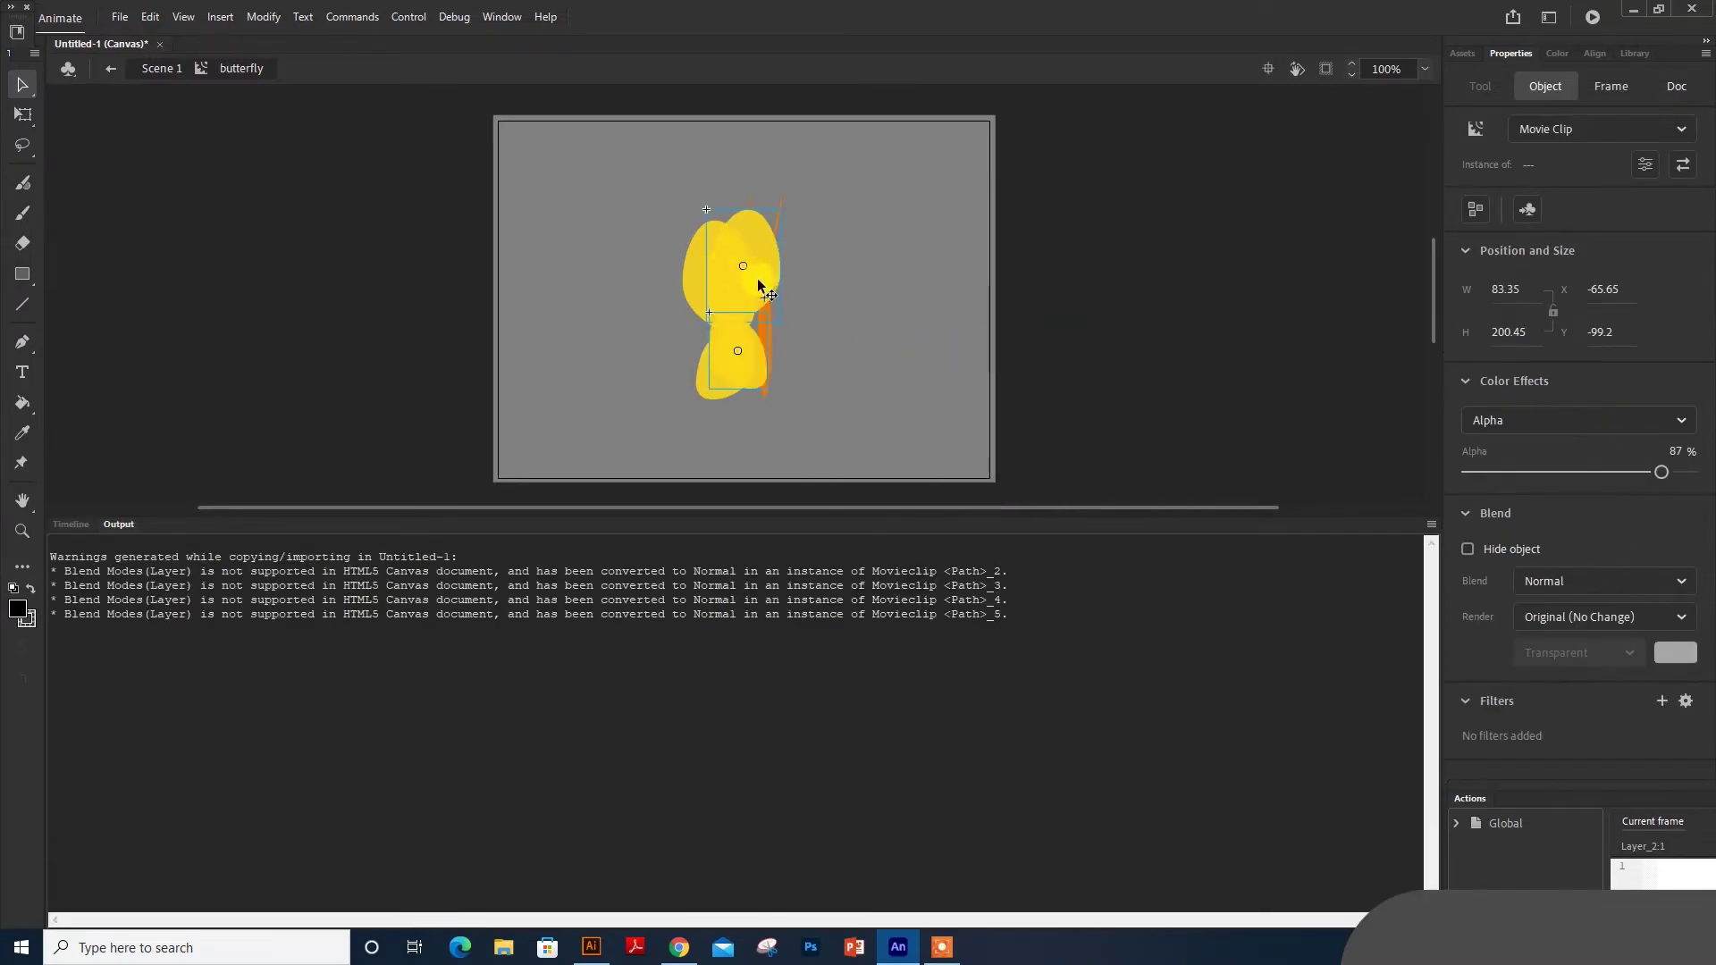
{"action": "left_click_drag", "start_coordinate": [757, 282], "coordinate": [820, 292]}
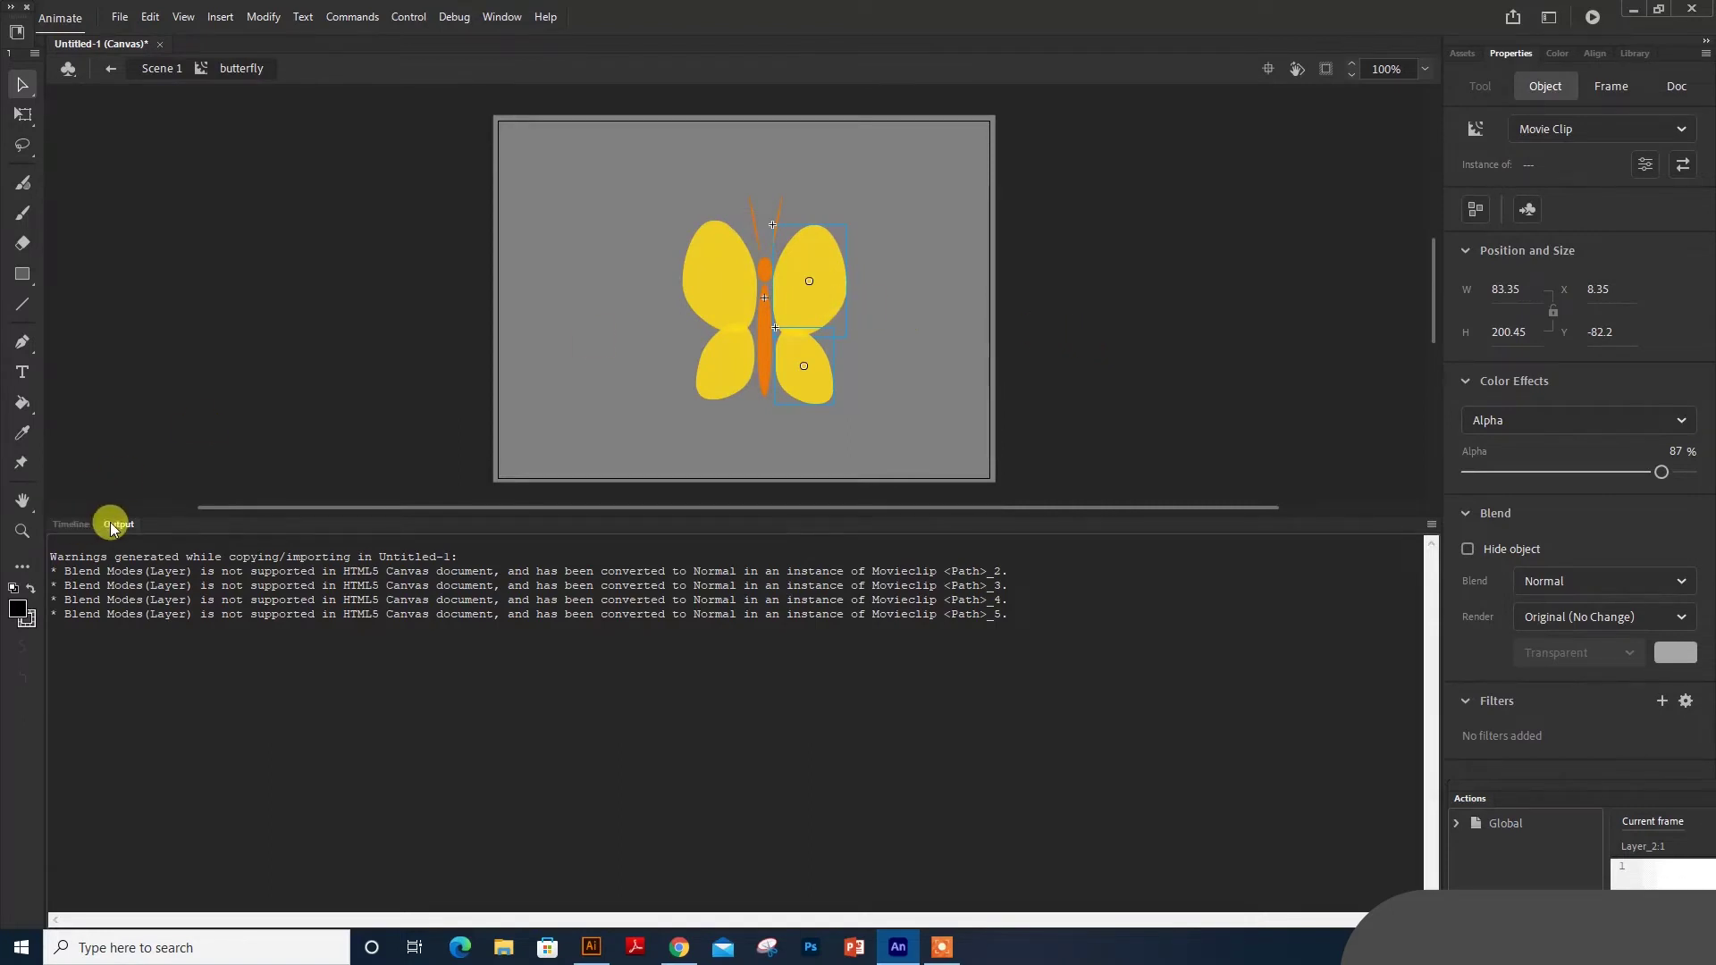
- Return to Scene 1 and rename the butterfly's layer right_part
{"action": "double_click", "coordinate": [441, 291]}
{"action": "left_click", "coordinate": [82, 527]}
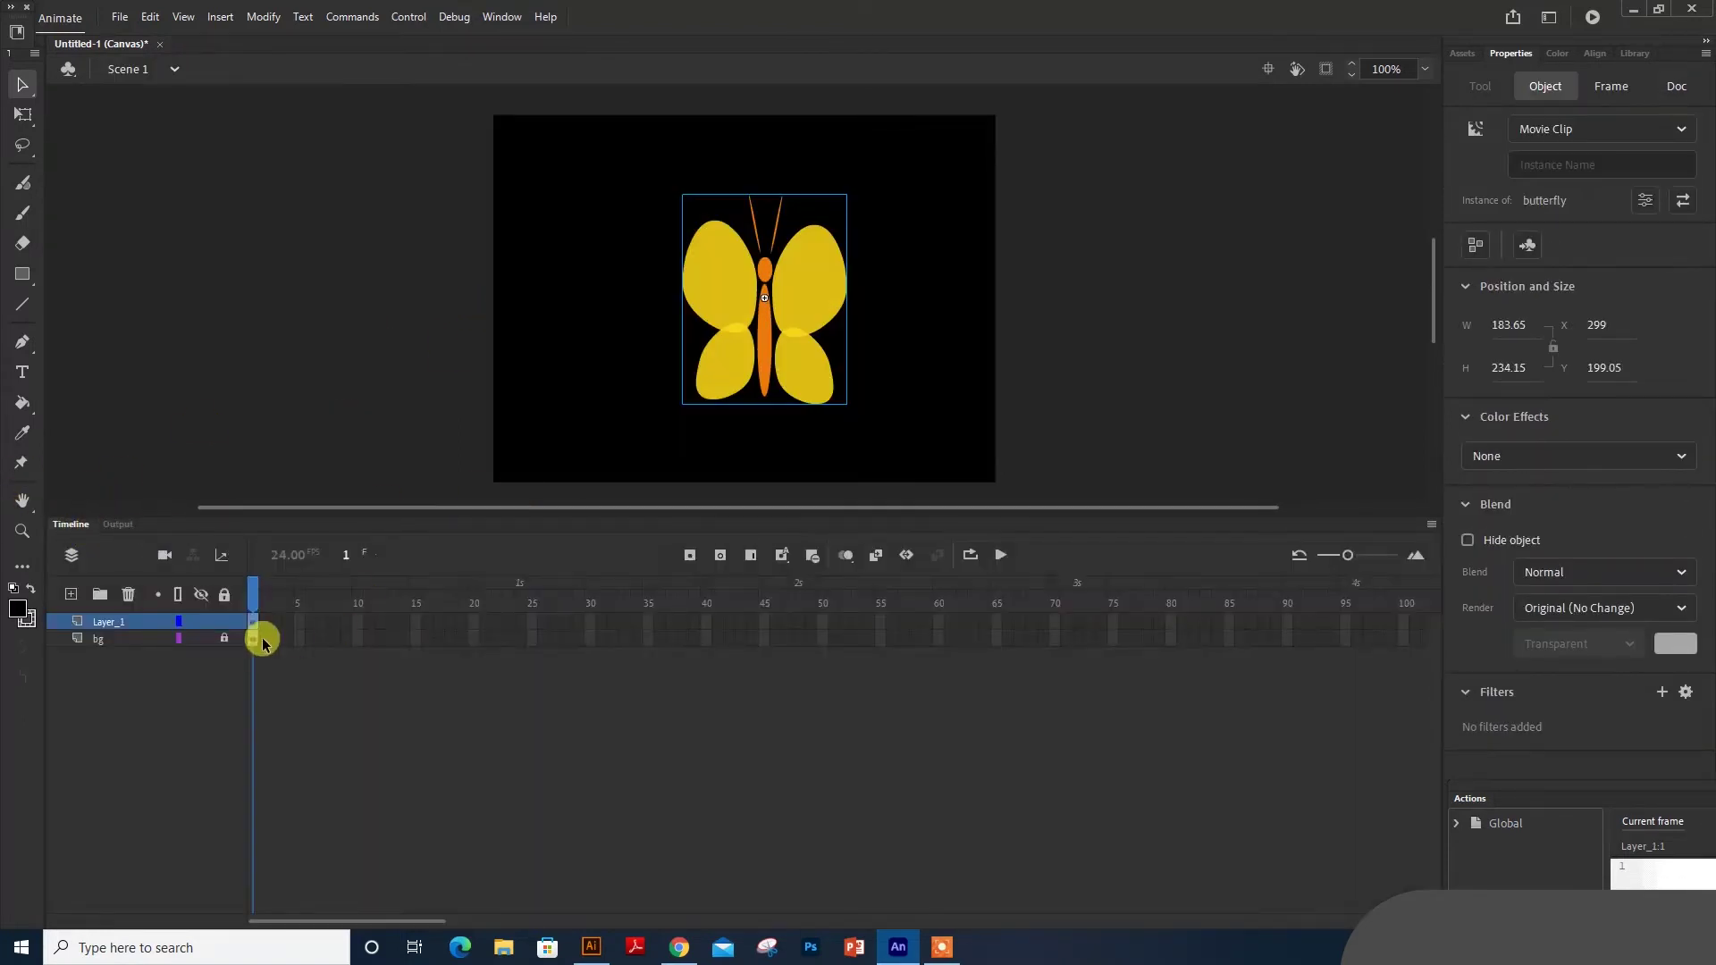
{"action": "double_click", "coordinate": [104, 620]}
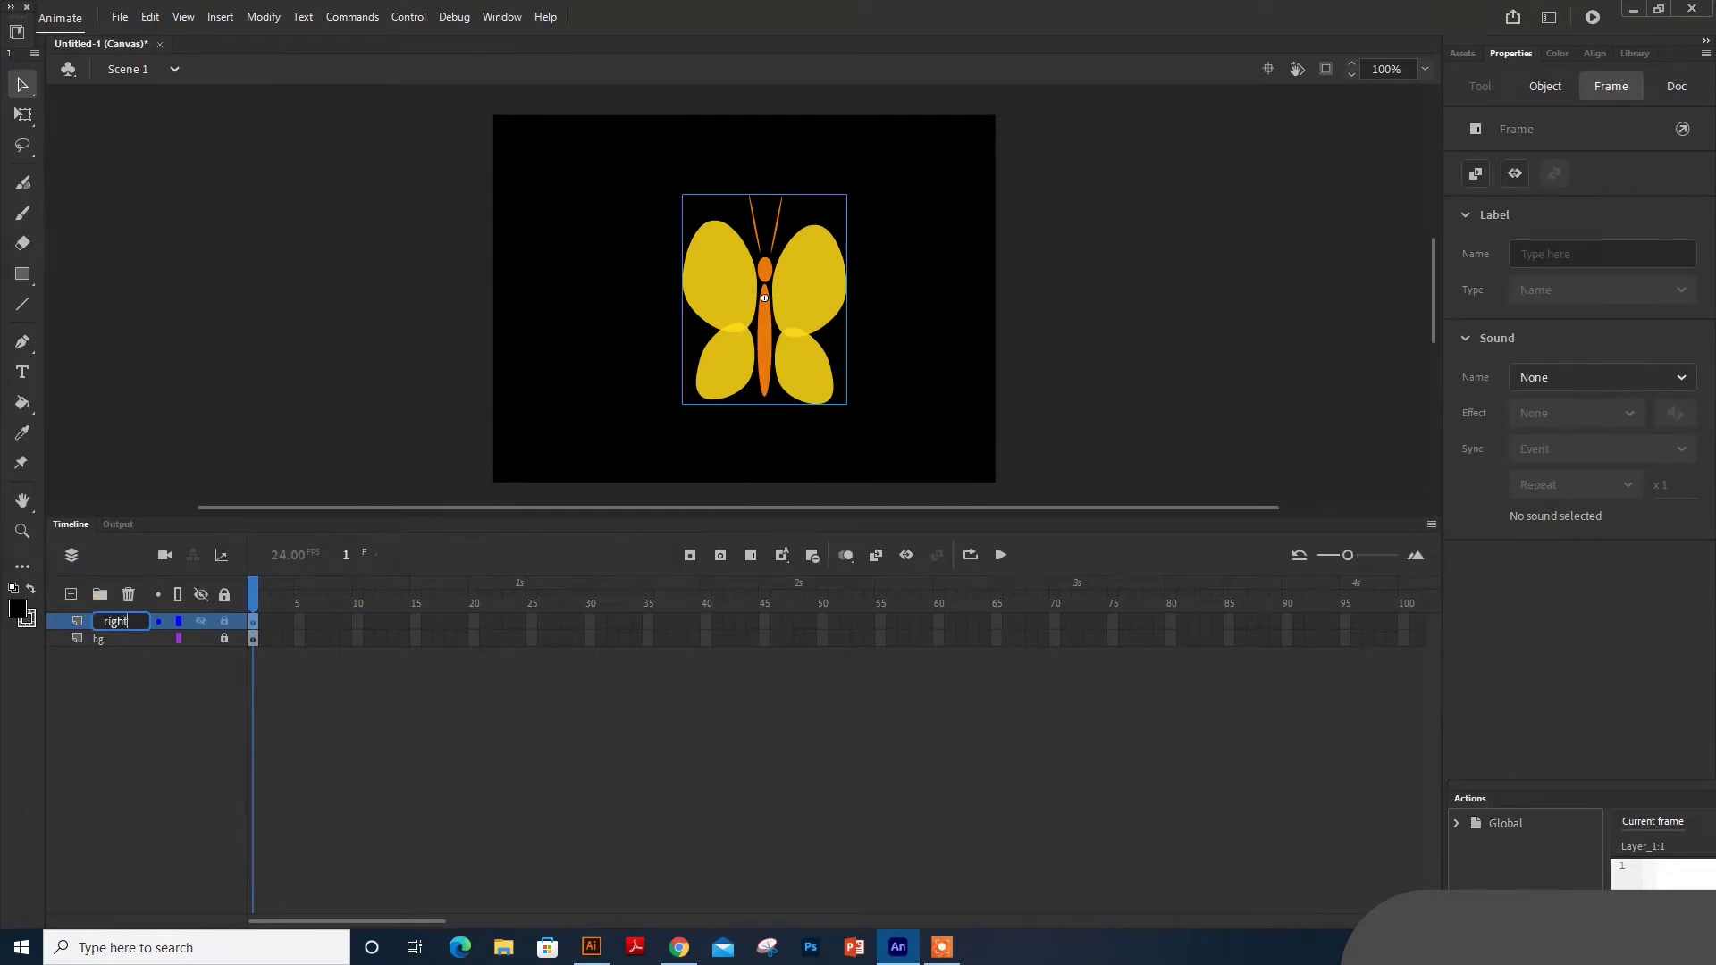
{"action": "key", "text": "Return"}
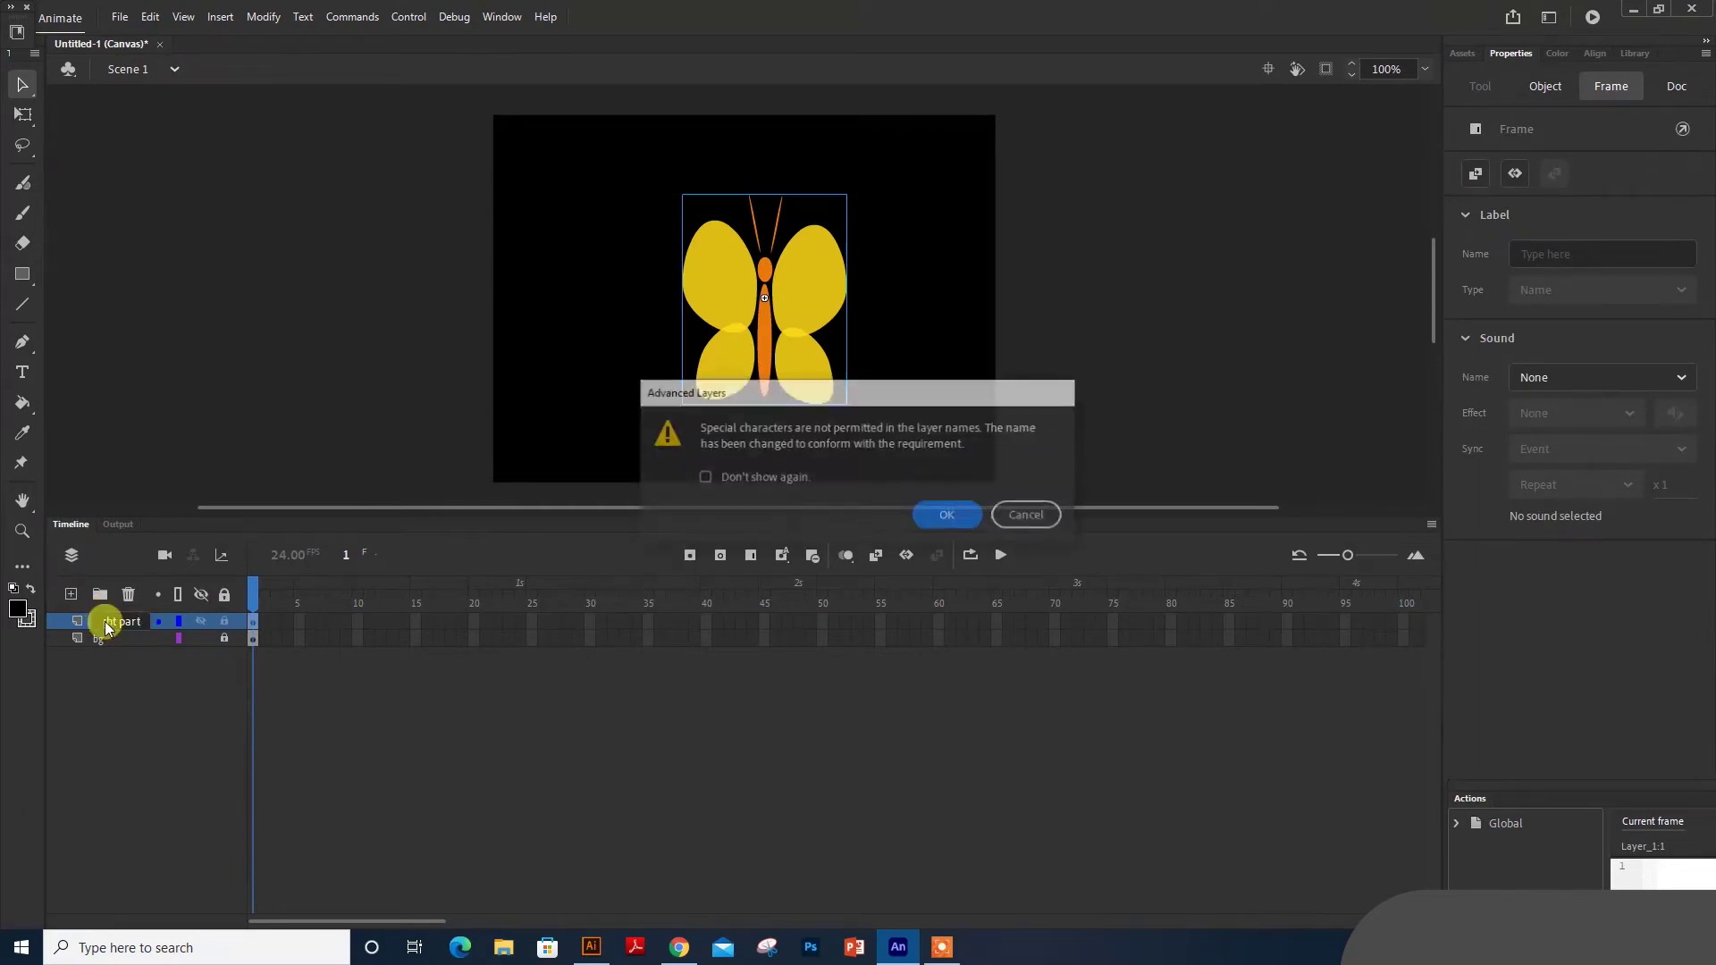
{"action": "left_click", "coordinate": [955, 514]}
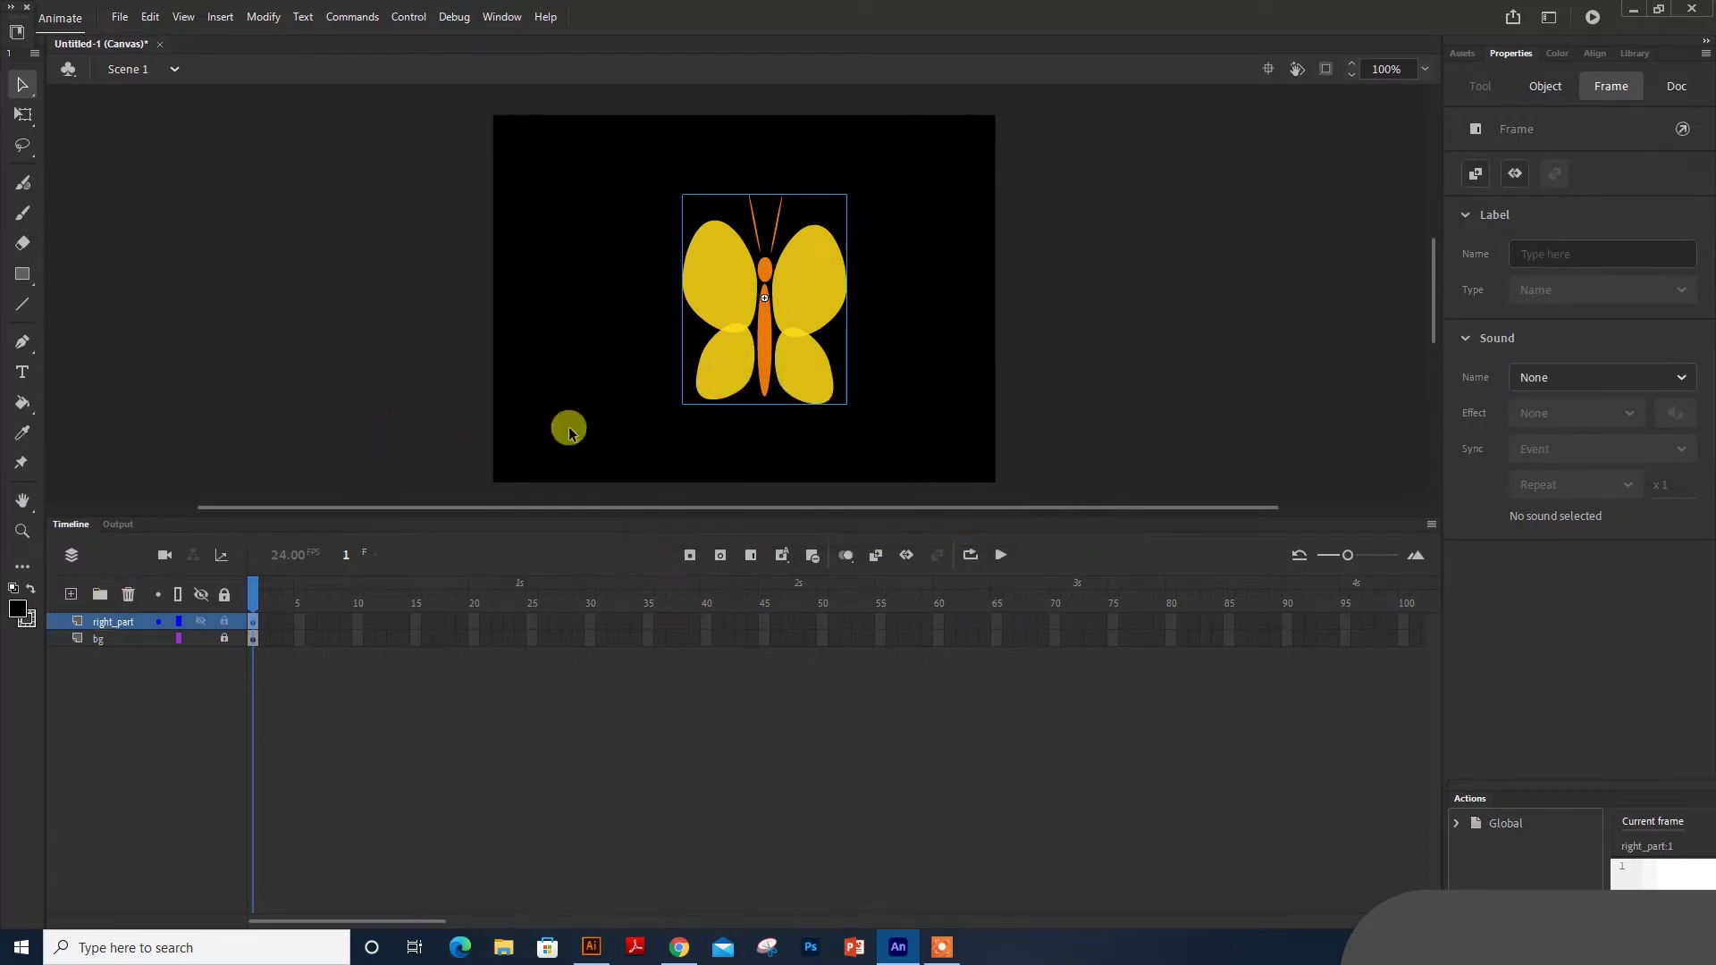
- Reopen the butterfly symbol and rename its right-wing layer, Layer_2, to right_part
{"action": "left_click", "coordinate": [1072, 304]}
{"action": "left_click", "coordinate": [732, 282]}
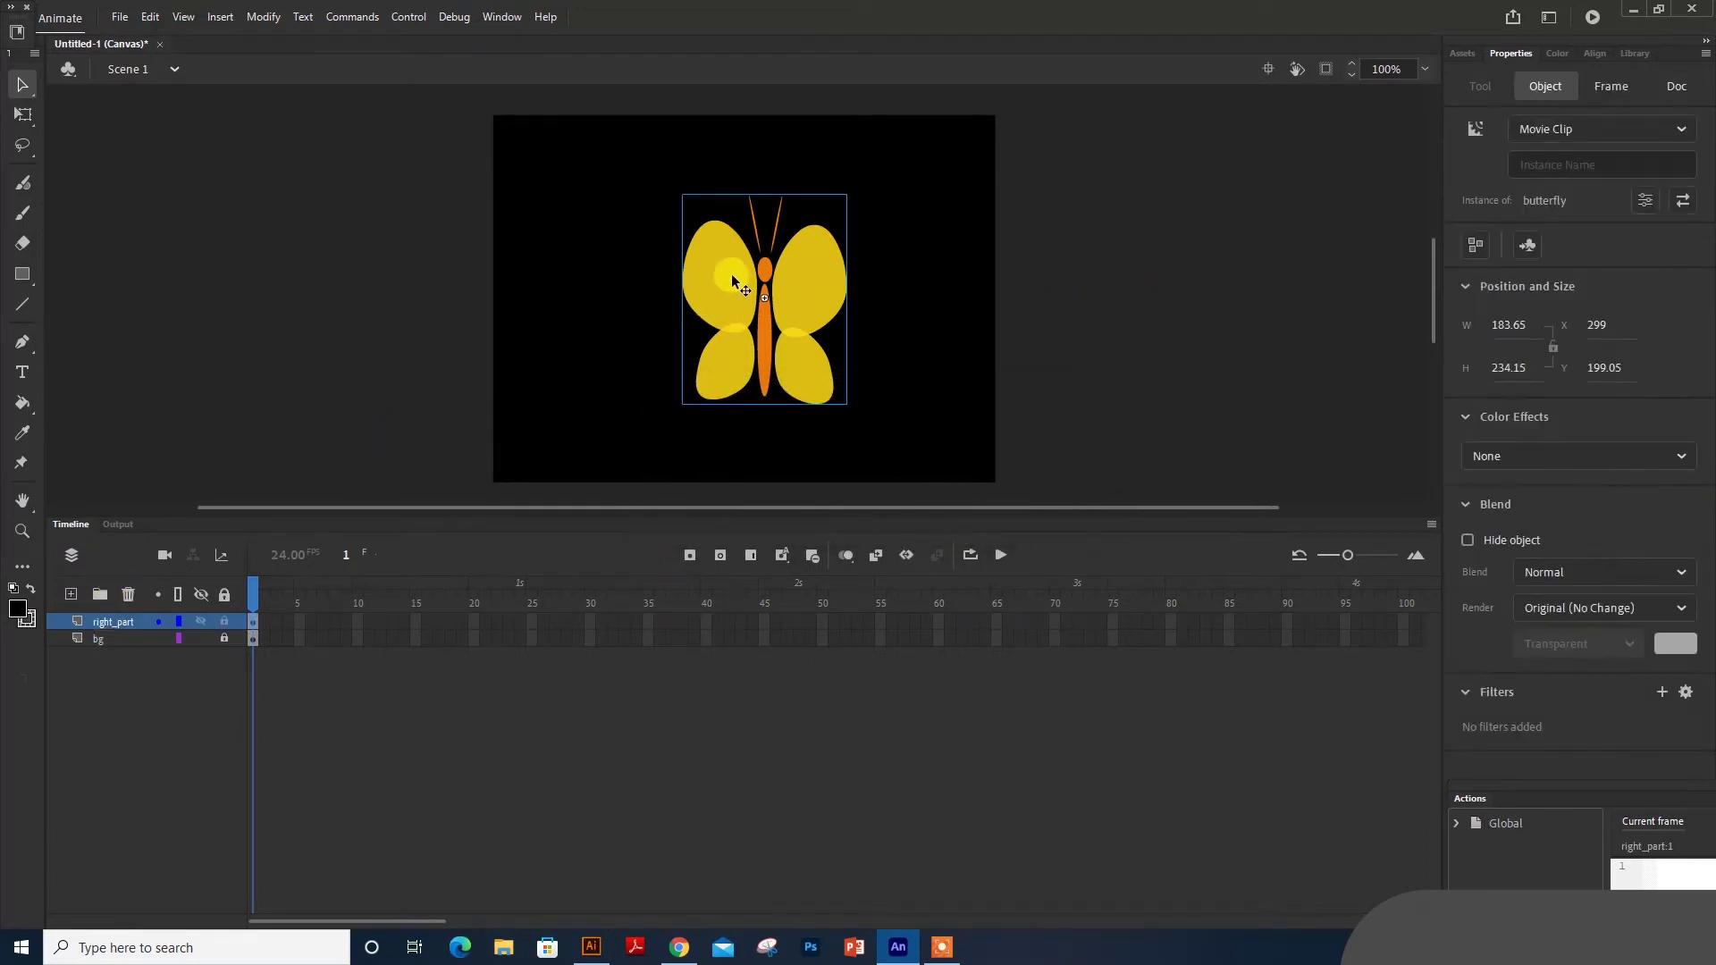
{"action": "left_click", "coordinate": [157, 594]}
{"action": "double_click", "coordinate": [789, 279]}
{"action": "left_click", "coordinate": [822, 277]}
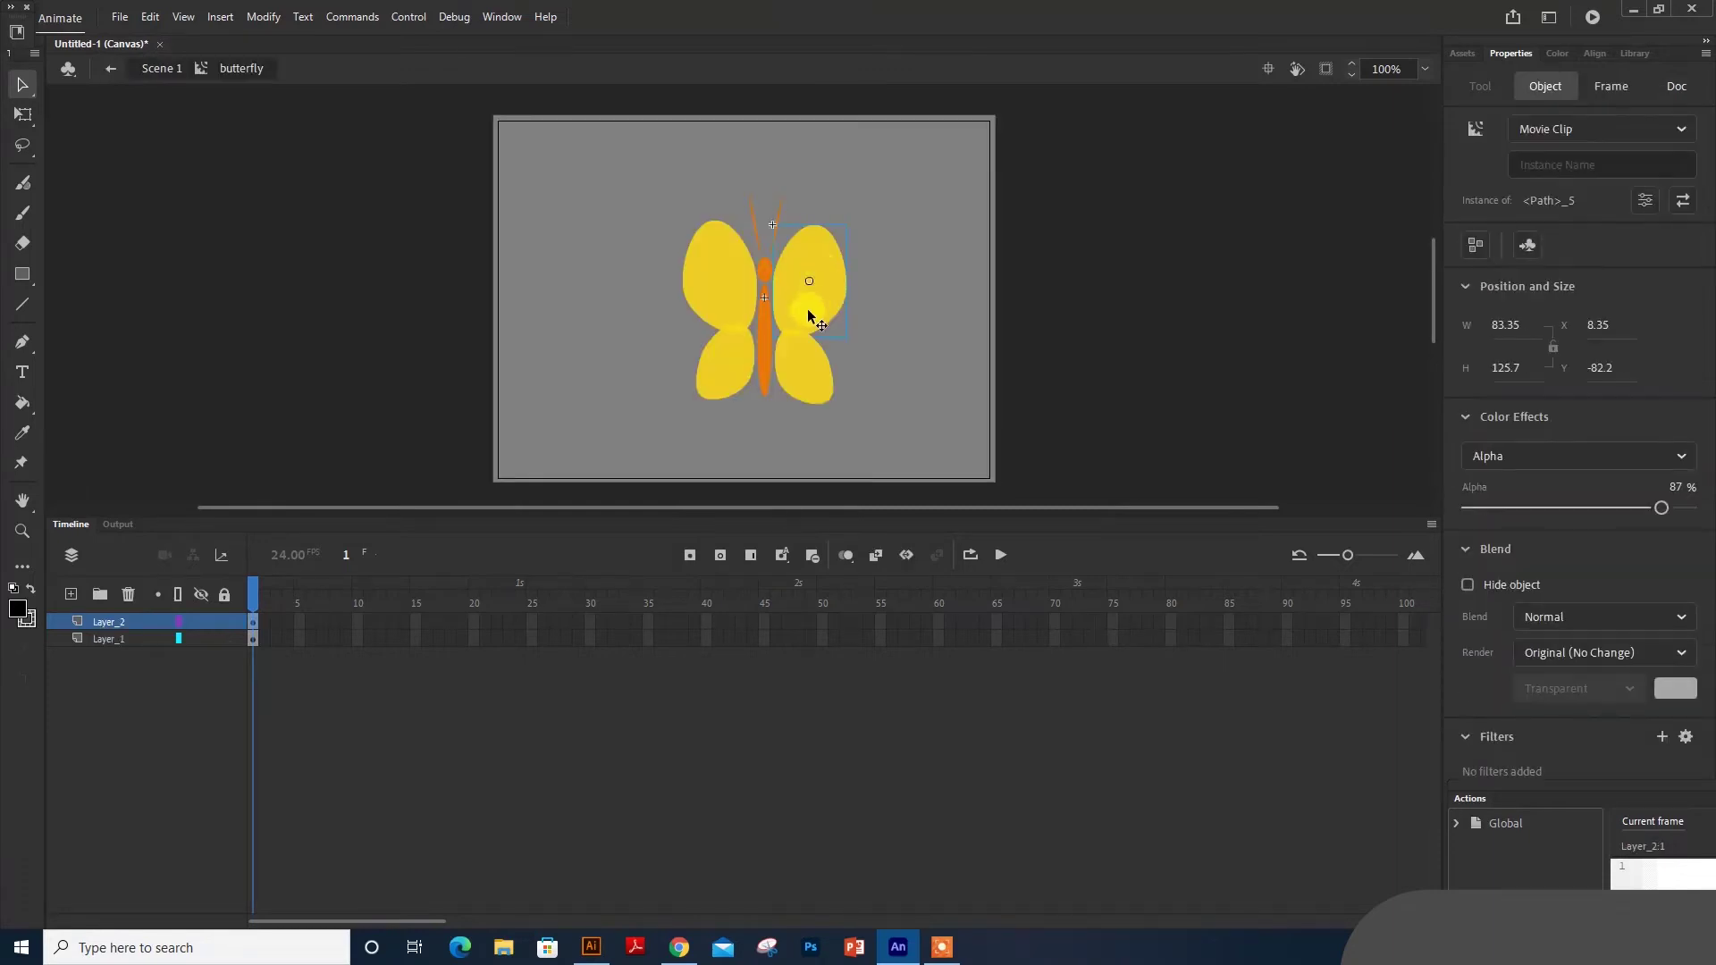
{"action": "left_click", "coordinate": [84, 623]}
{"action": "double_click", "coordinate": [97, 623]}
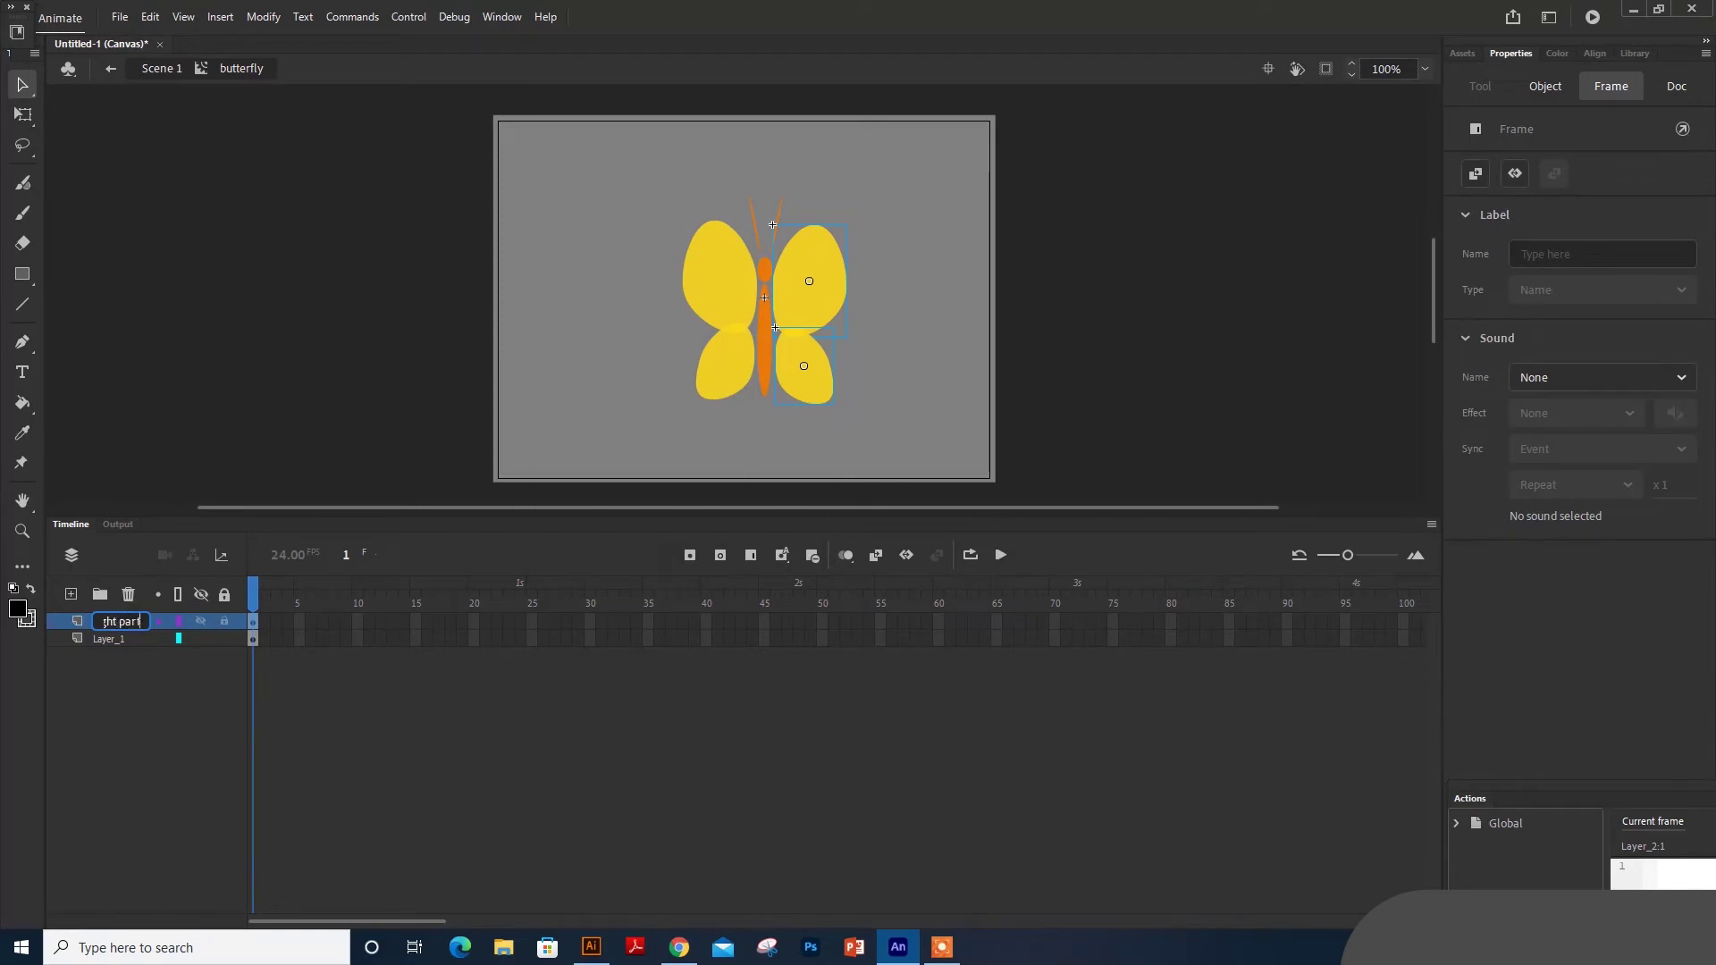
{"action": "left_click", "coordinate": [366, 375]}
{"action": "left_click", "coordinate": [935, 514]}
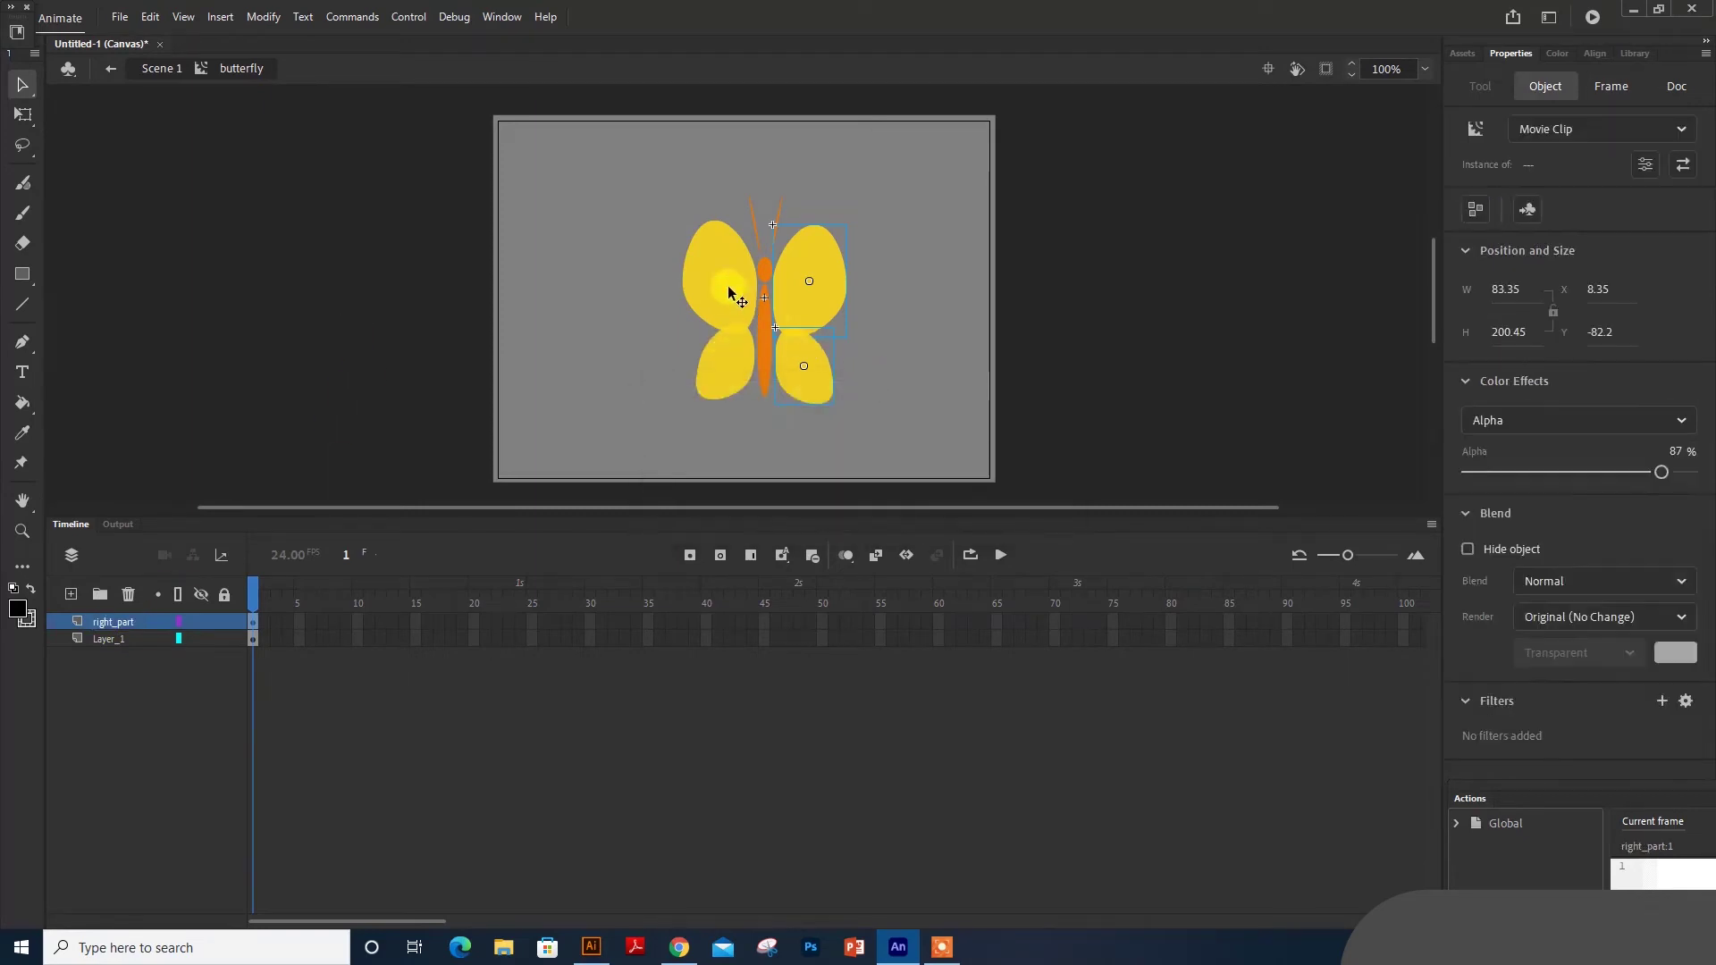
- Cut both left wings from Layer_1 and paste them in place on a new layer directly above it
{"action": "left_click", "coordinate": [725, 288]}
{"action": "left_click", "coordinate": [734, 360], "text": "shift"}
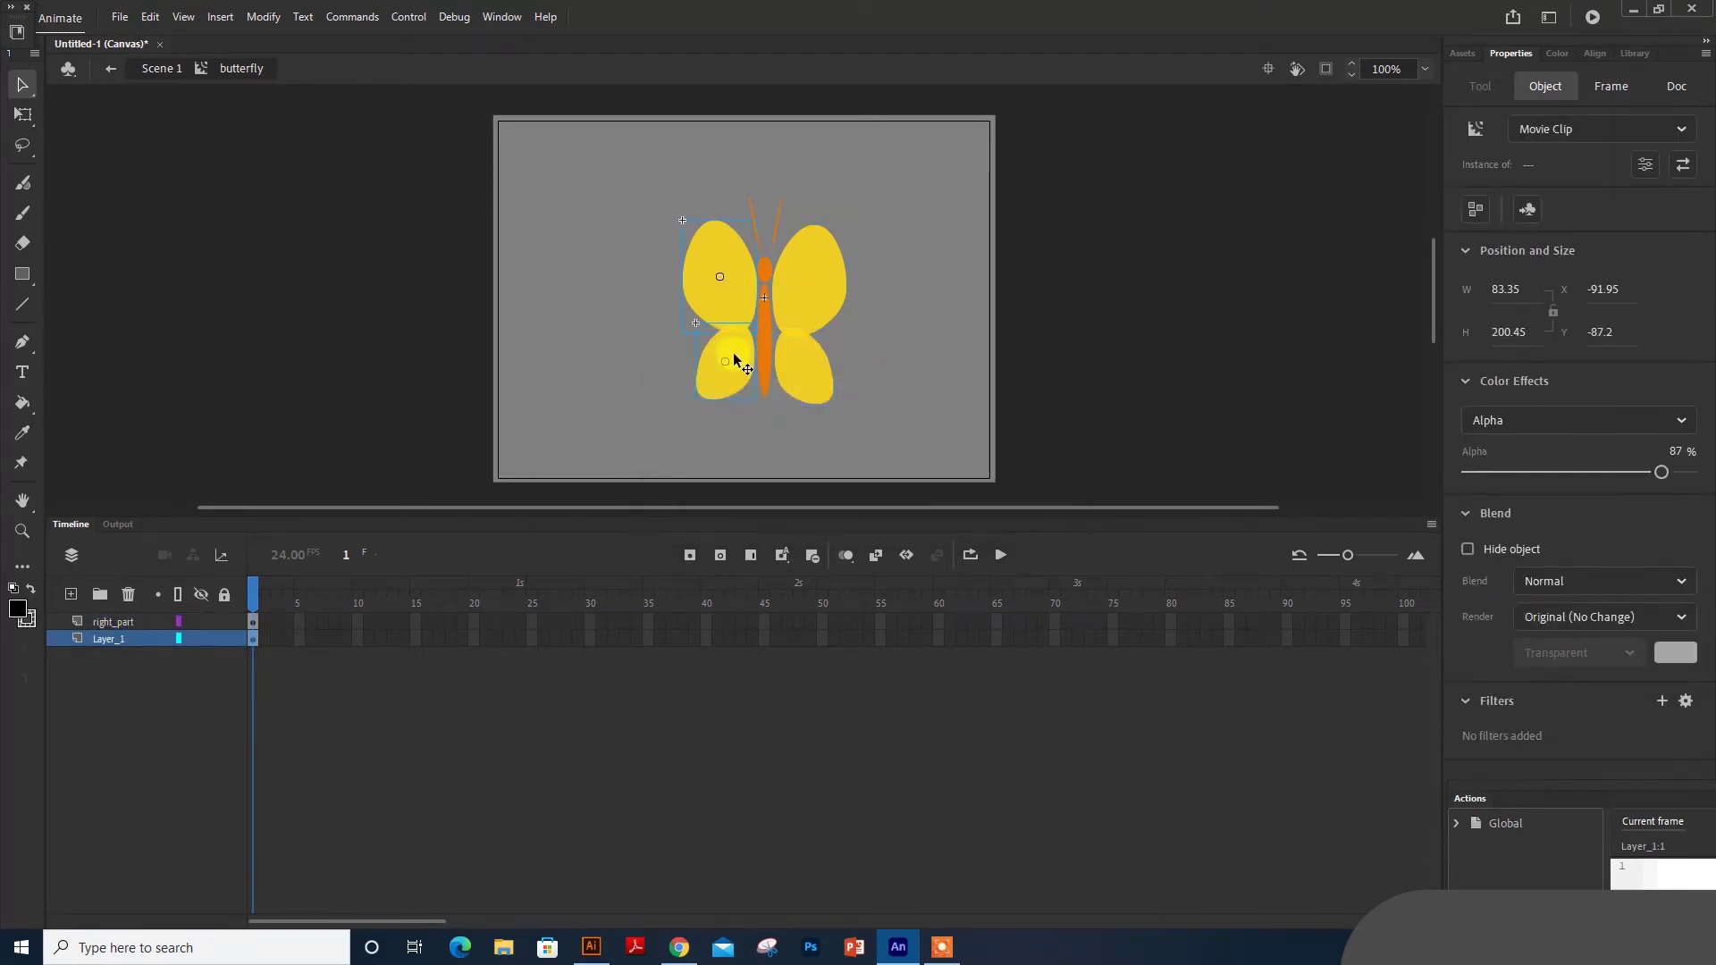
{"action": "right_click", "coordinate": [733, 360]}
{"action": "left_click", "coordinate": [759, 431]}
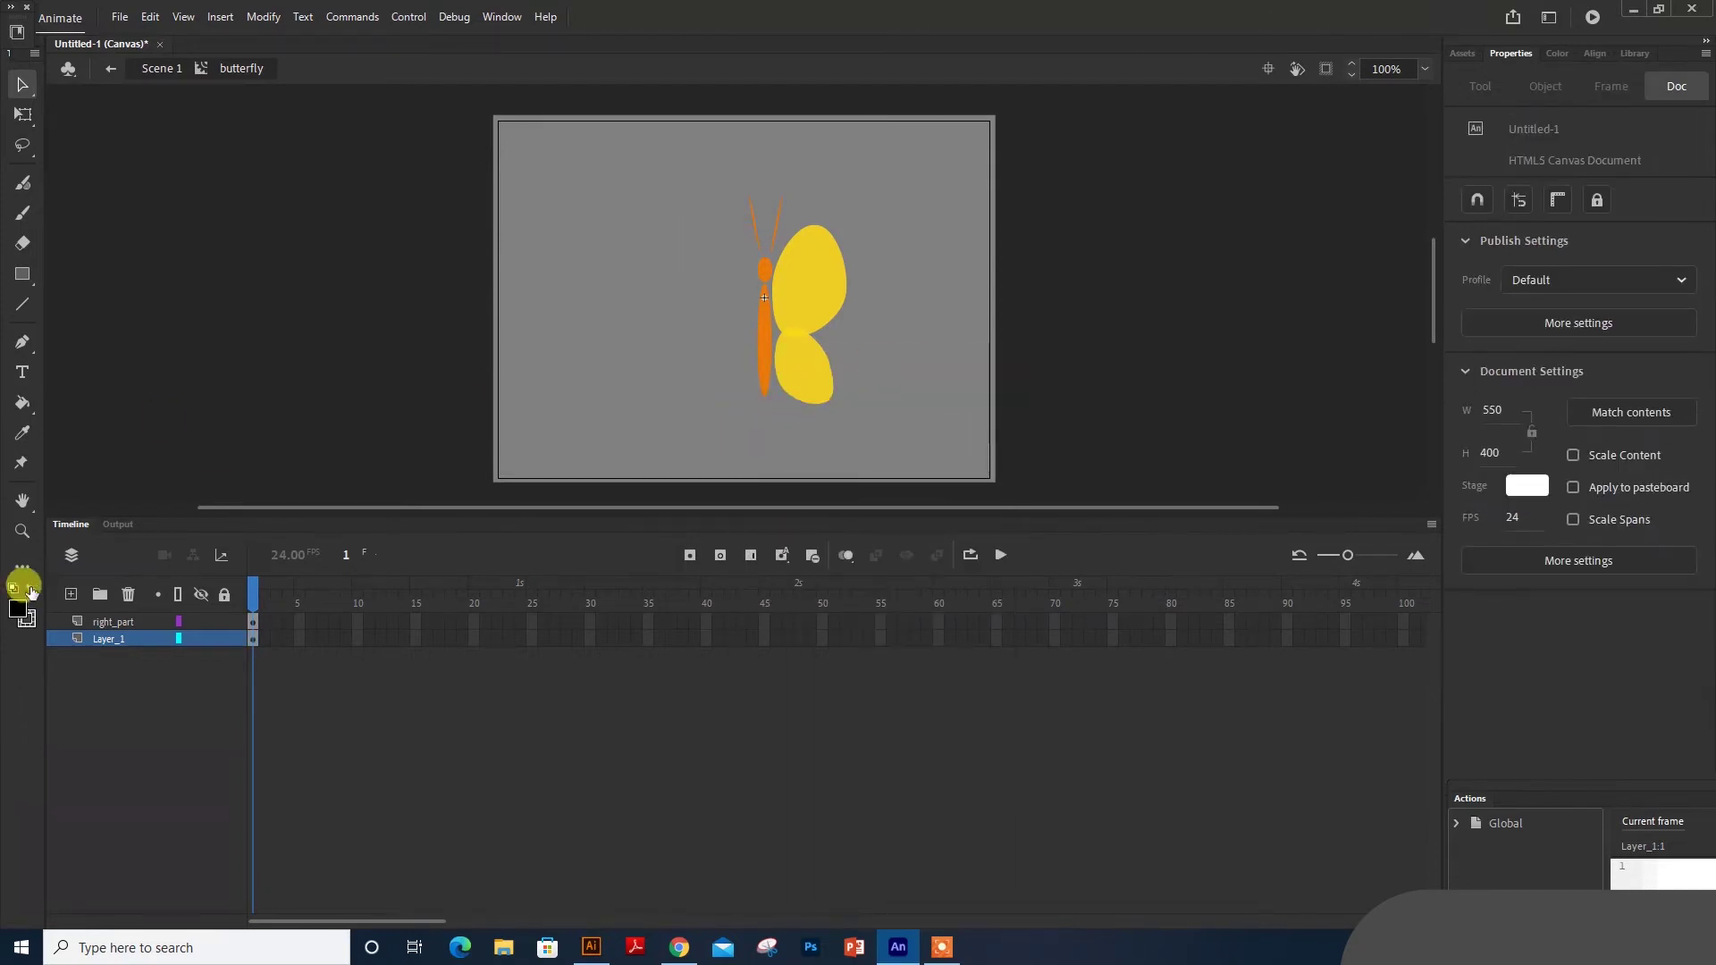
{"action": "left_click", "coordinate": [71, 594]}
{"action": "left_click", "coordinate": [253, 638]}
{"action": "right_click", "coordinate": [289, 320]}
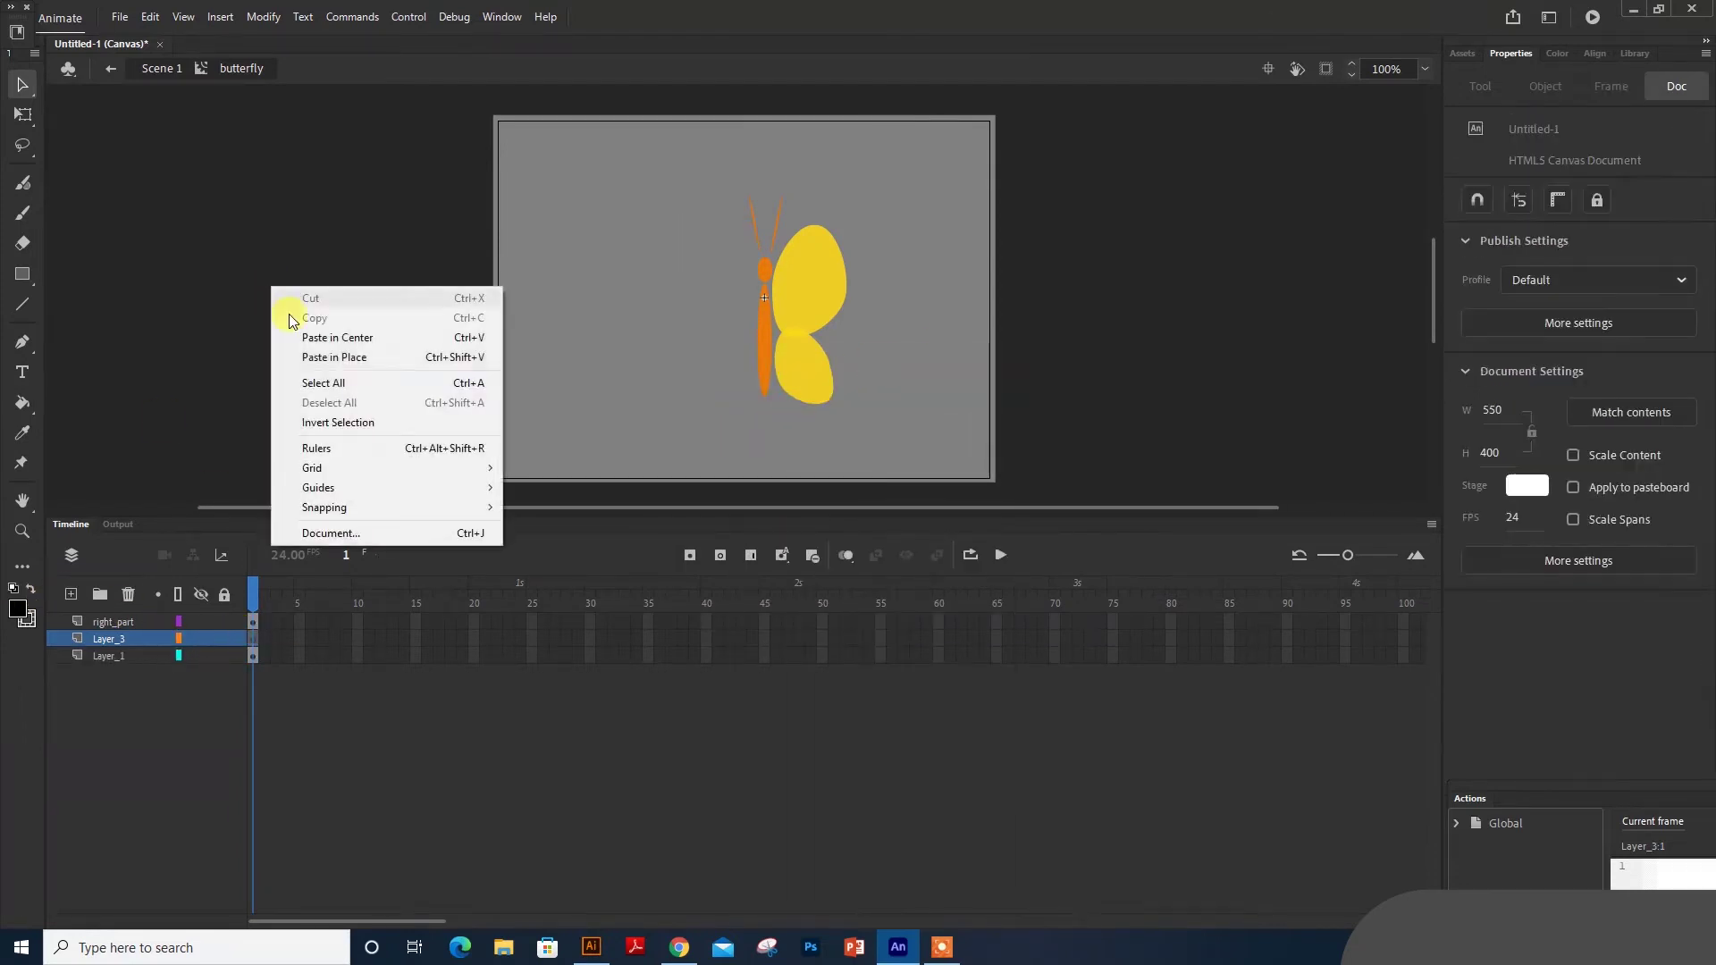
{"action": "left_click", "coordinate": [353, 357]}
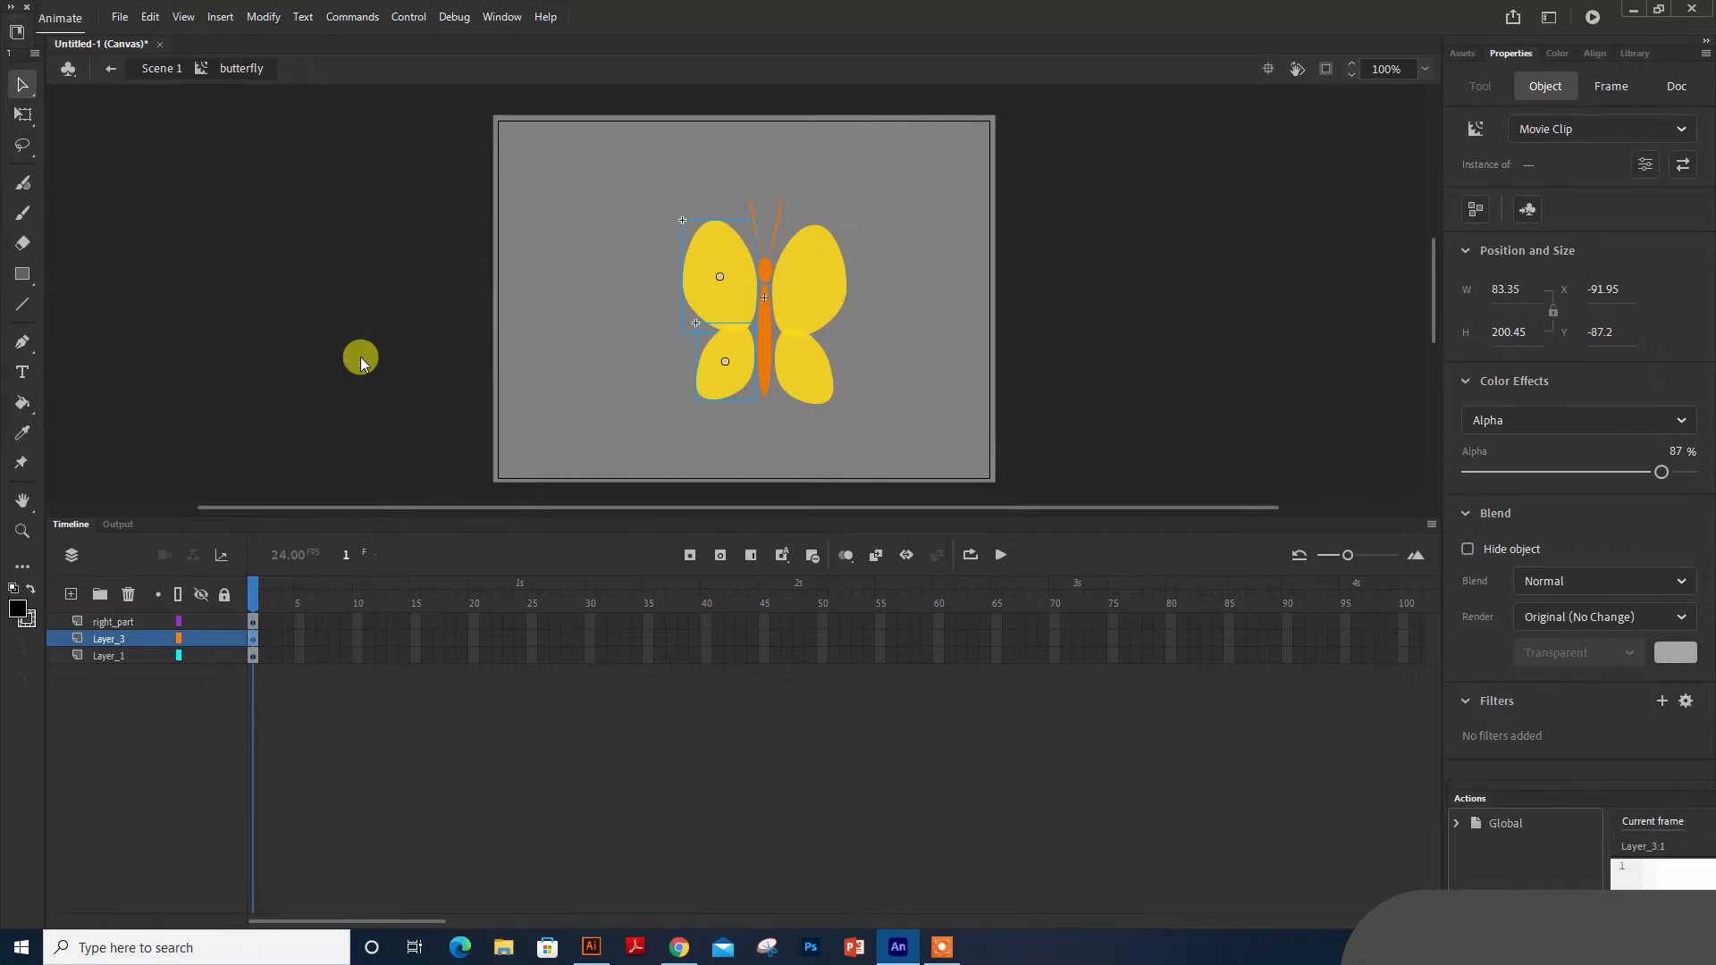
- Rename the left-wing layer left_part and the body layer middle_part
{"action": "double_click", "coordinate": [103, 639]}
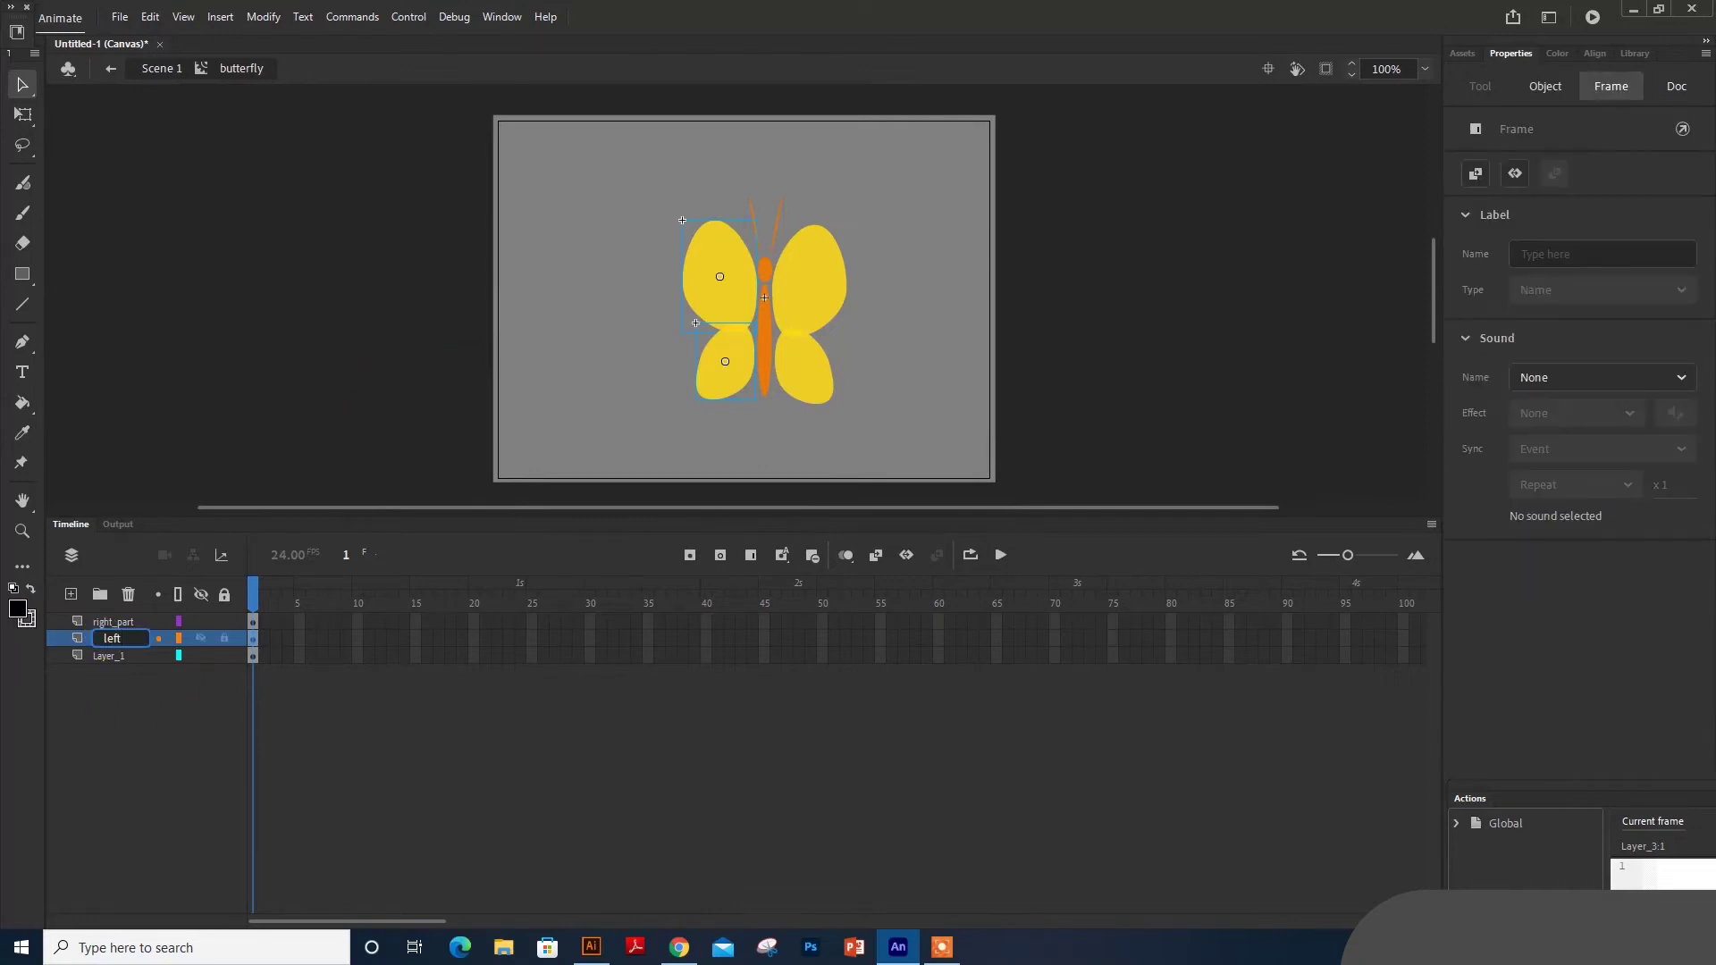
{"action": "type", "text": "eft part"}
{"action": "left_click", "coordinate": [643, 351]}
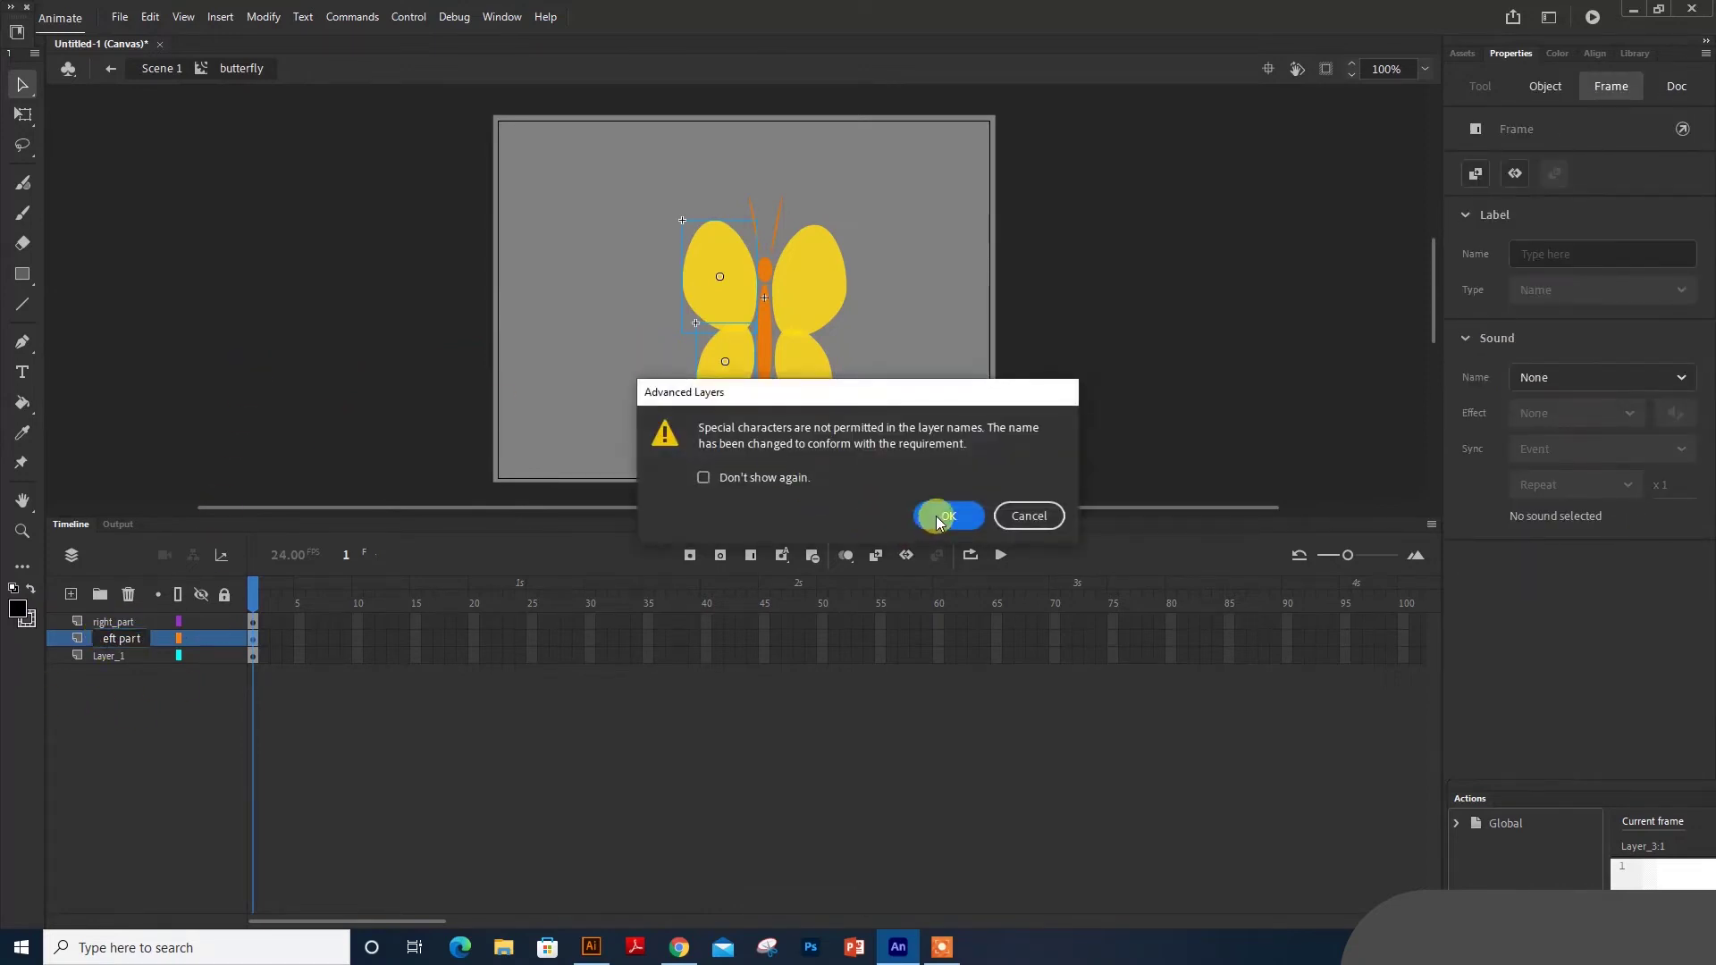
{"action": "left_click", "coordinate": [937, 519]}
{"action": "left_click", "coordinate": [103, 659]}
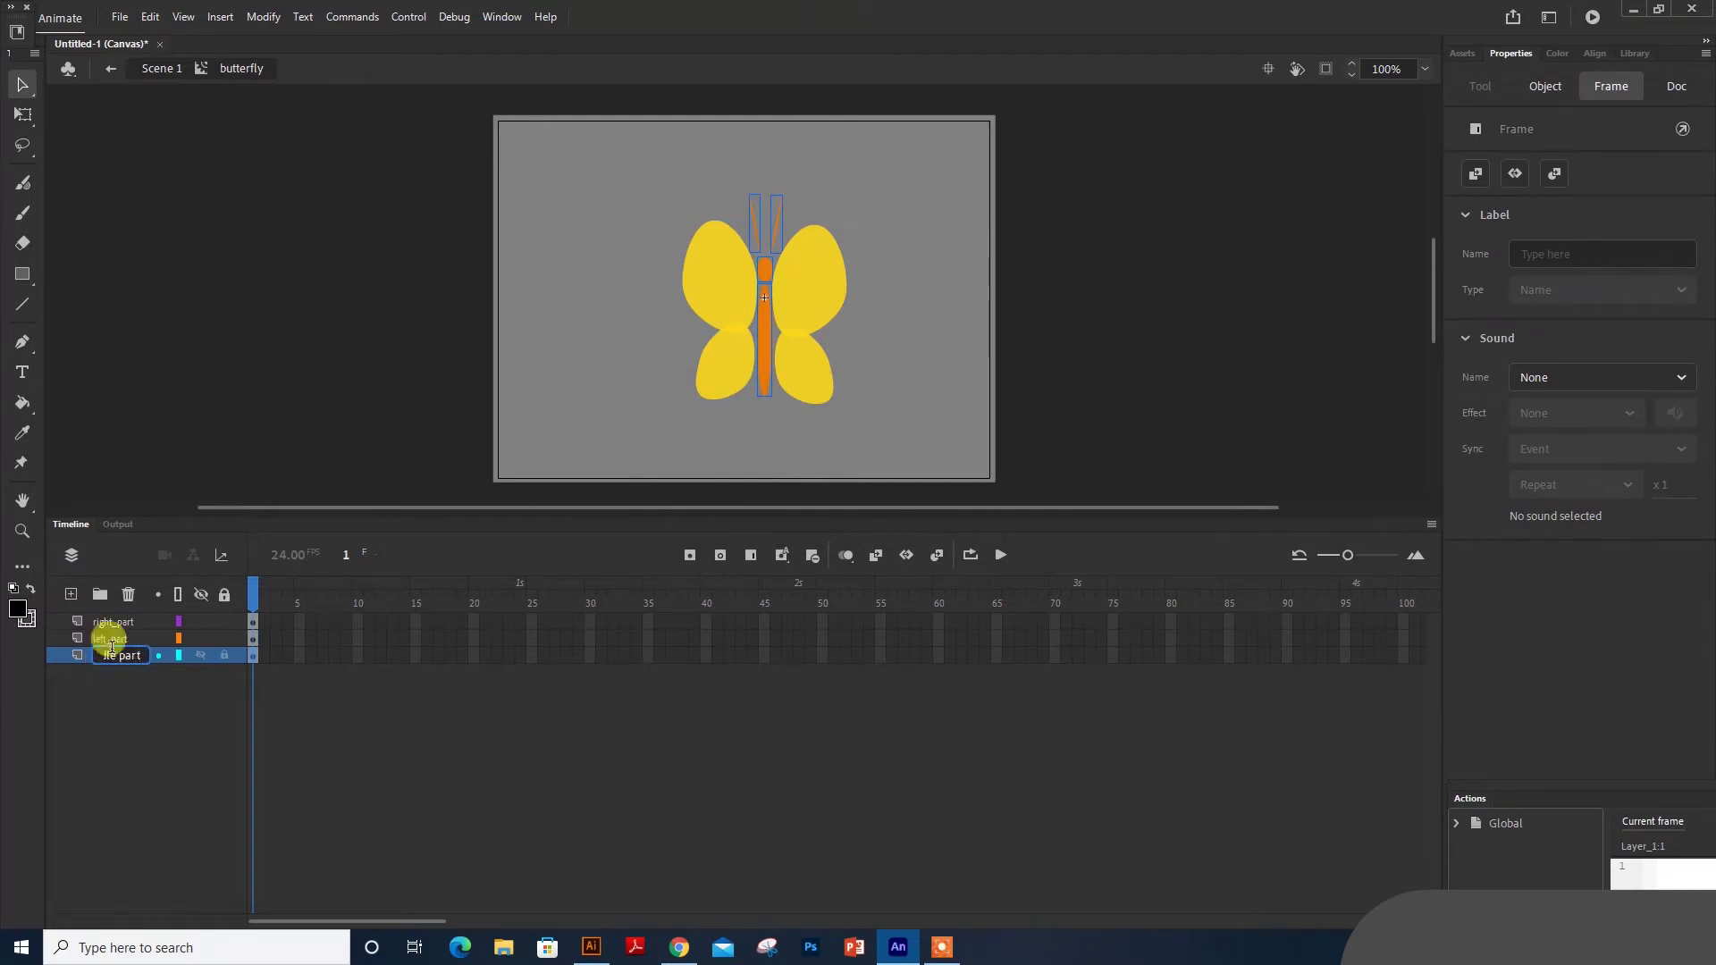
{"action": "left_click", "coordinate": [253, 384]}
{"action": "left_click", "coordinate": [948, 516]}
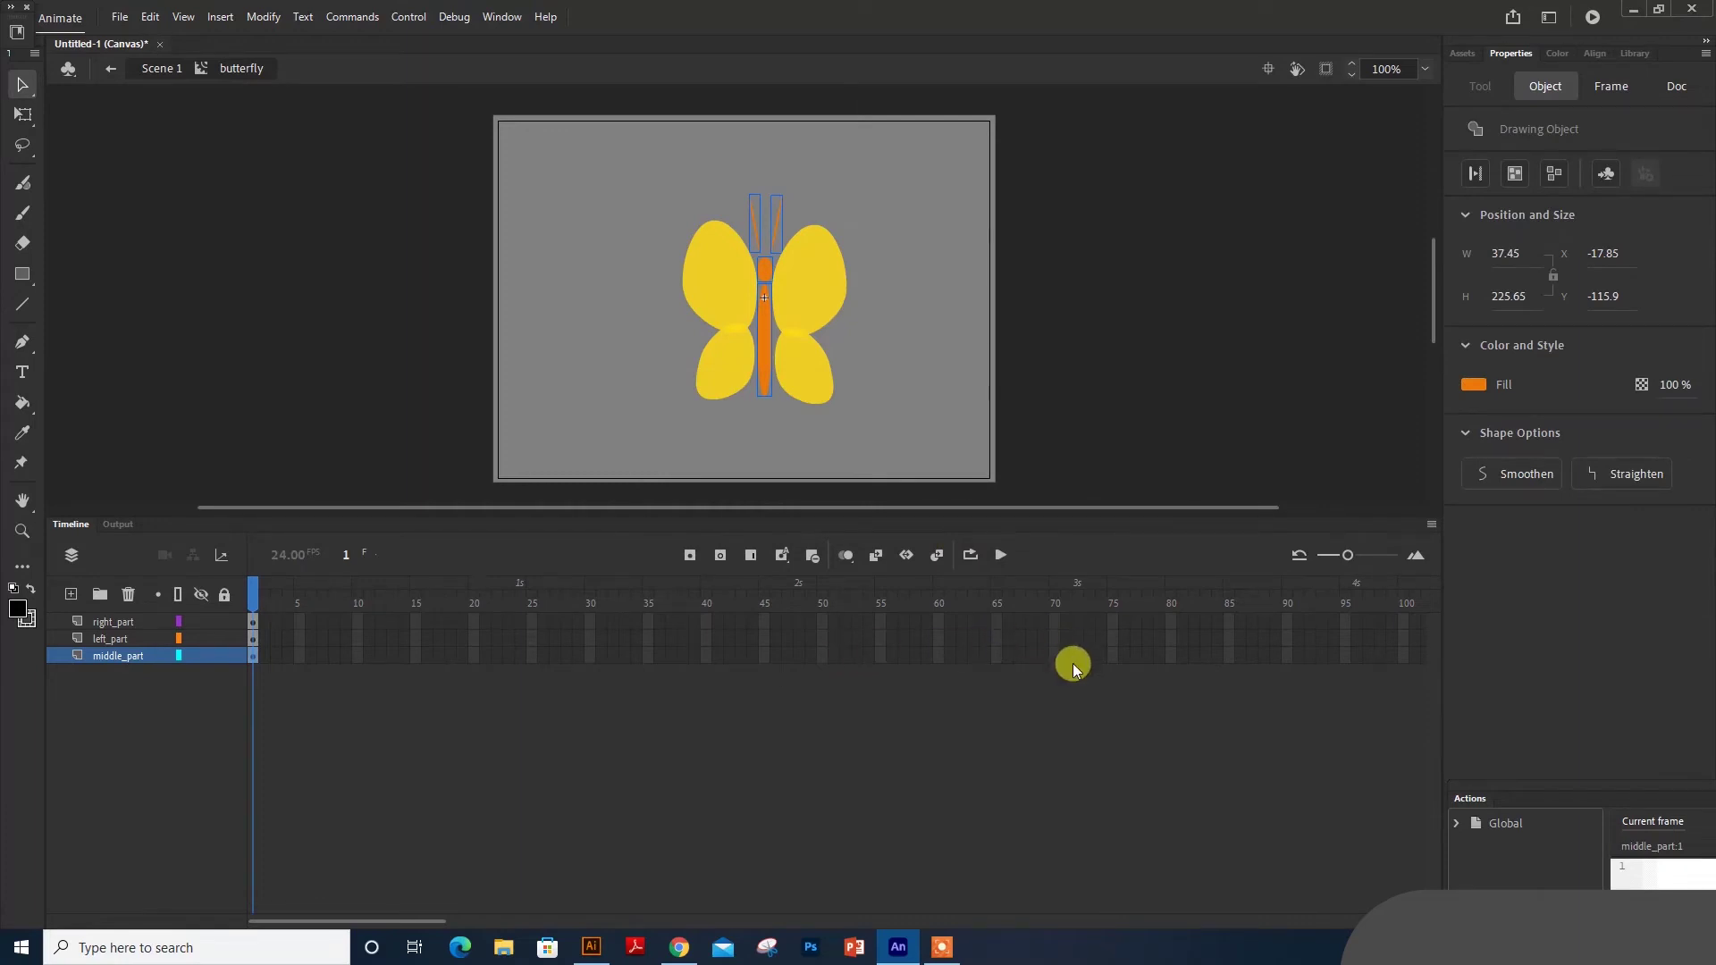
- Insert keyframes at frame 48 on the right_part, left_part and middle_part layers
{"action": "left_click_drag", "start_coordinate": [794, 659], "coordinate": [802, 629]}
{"action": "right_click", "coordinate": [801, 629]}
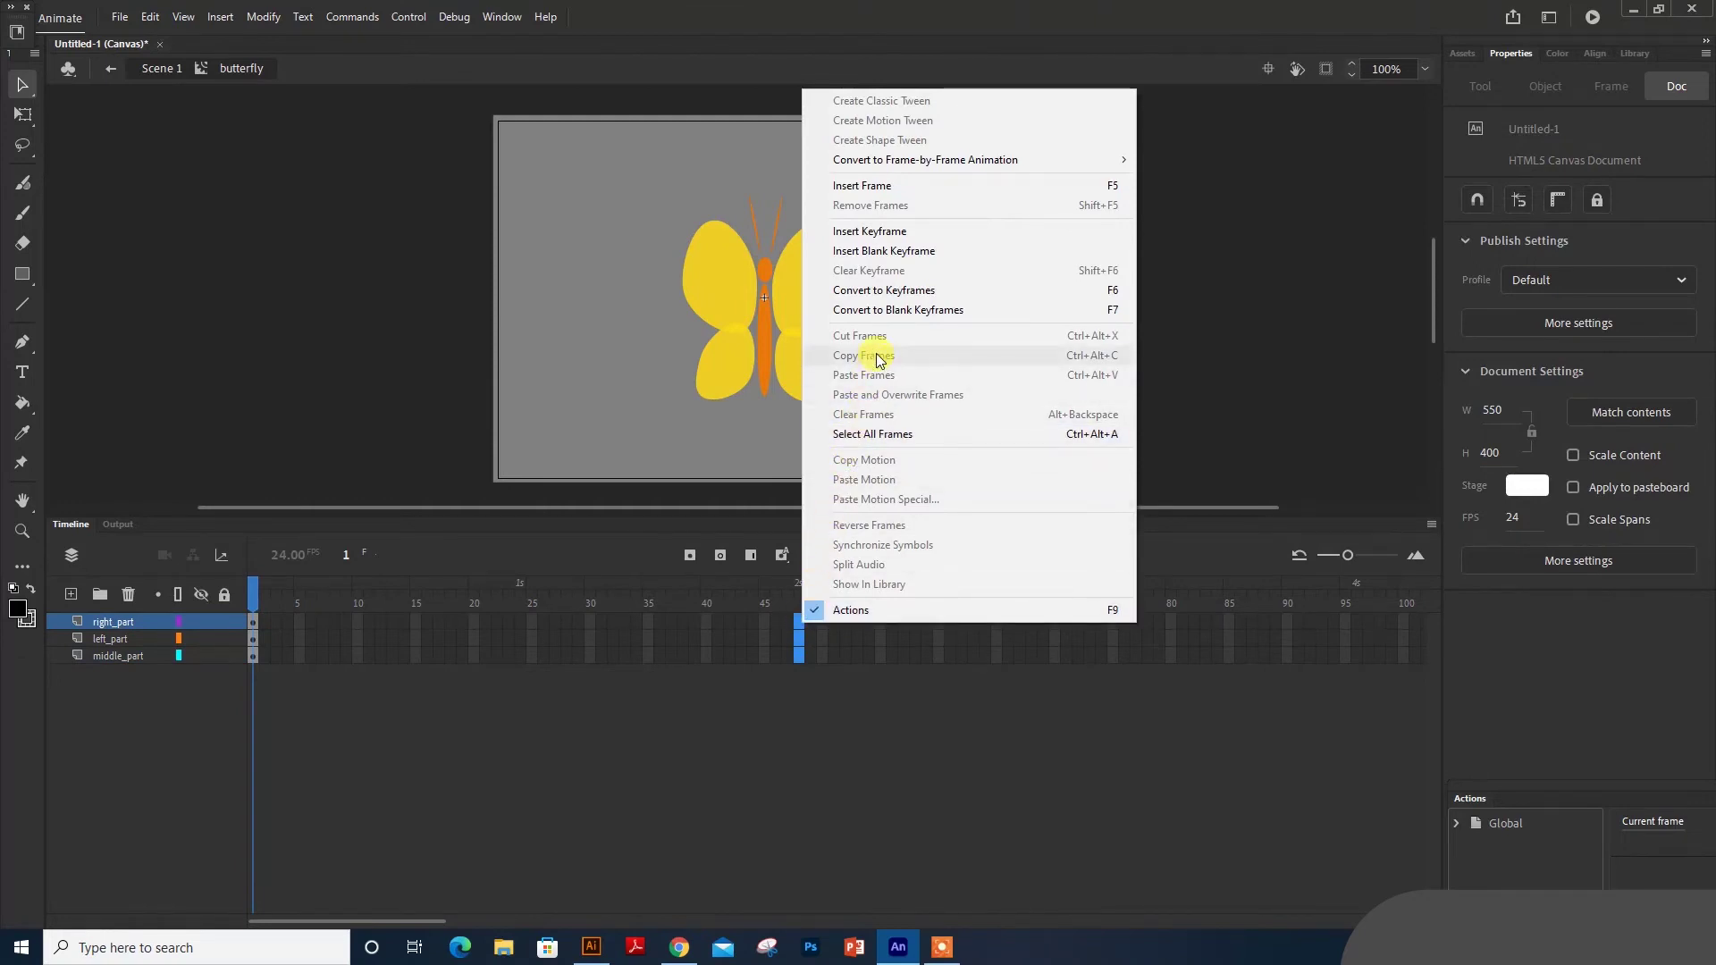
{"action": "left_click", "coordinate": [898, 232]}
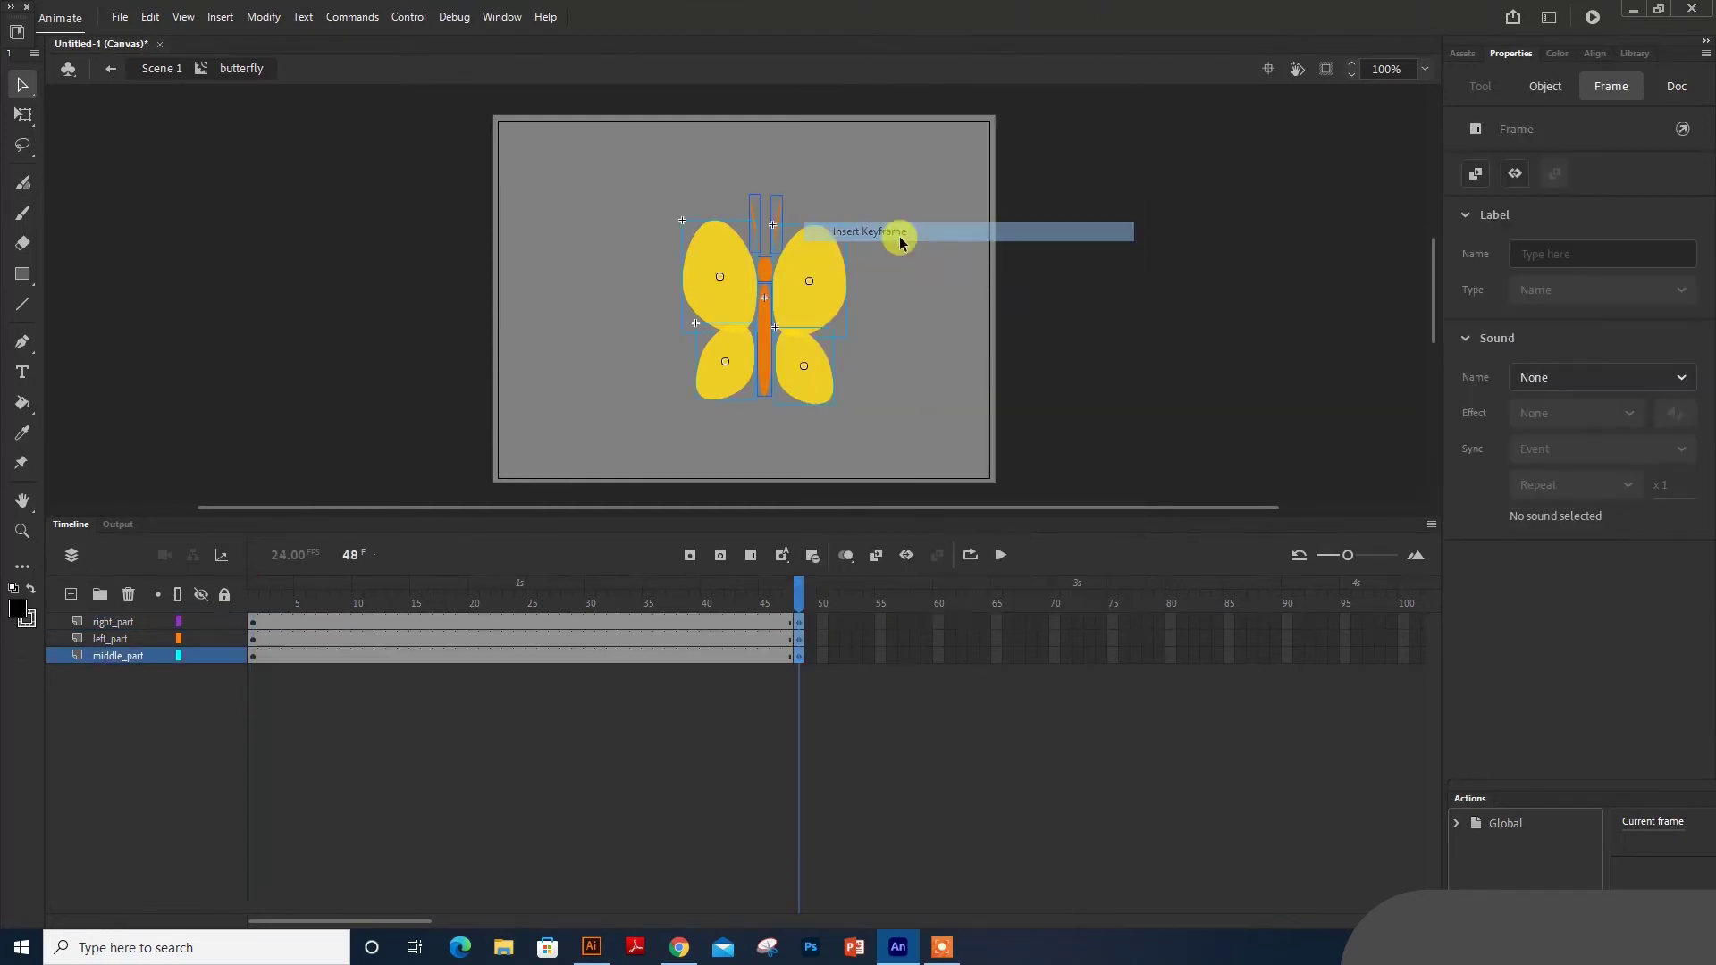
- Create a classic tween on the right_part layer across frames 1 to 48
{"action": "left_click", "coordinate": [253, 623]}
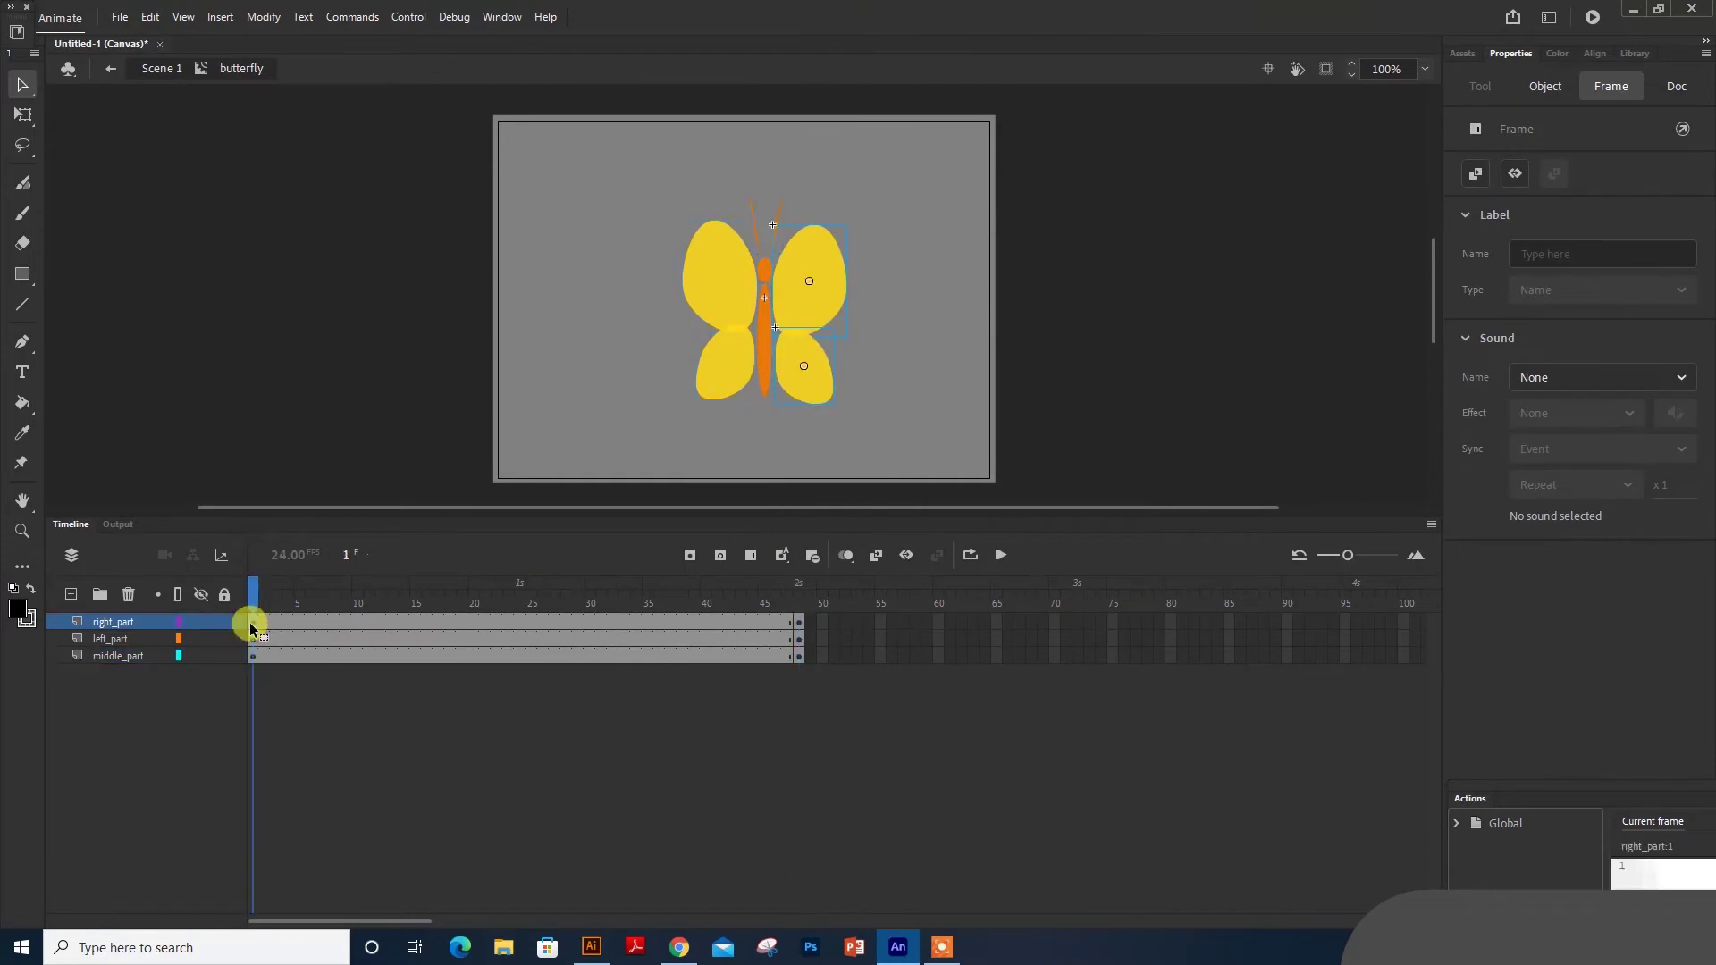
{"action": "left_click", "coordinate": [797, 622], "text": "shift"}
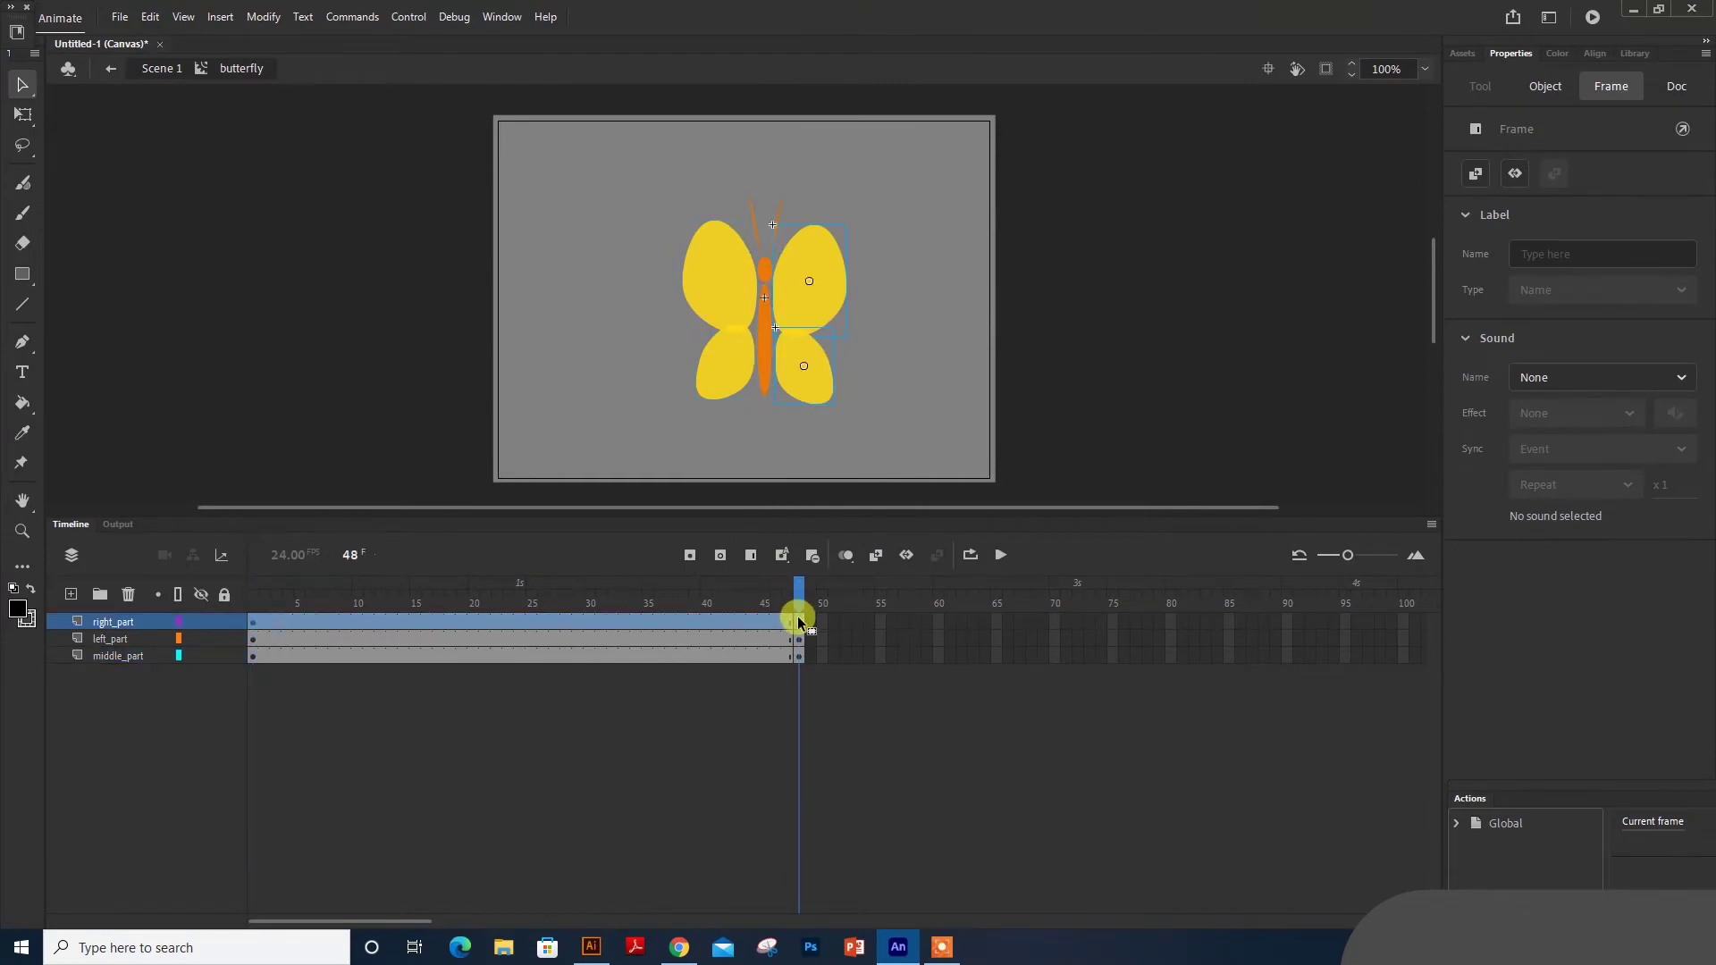
{"action": "right_click", "coordinate": [798, 623]}
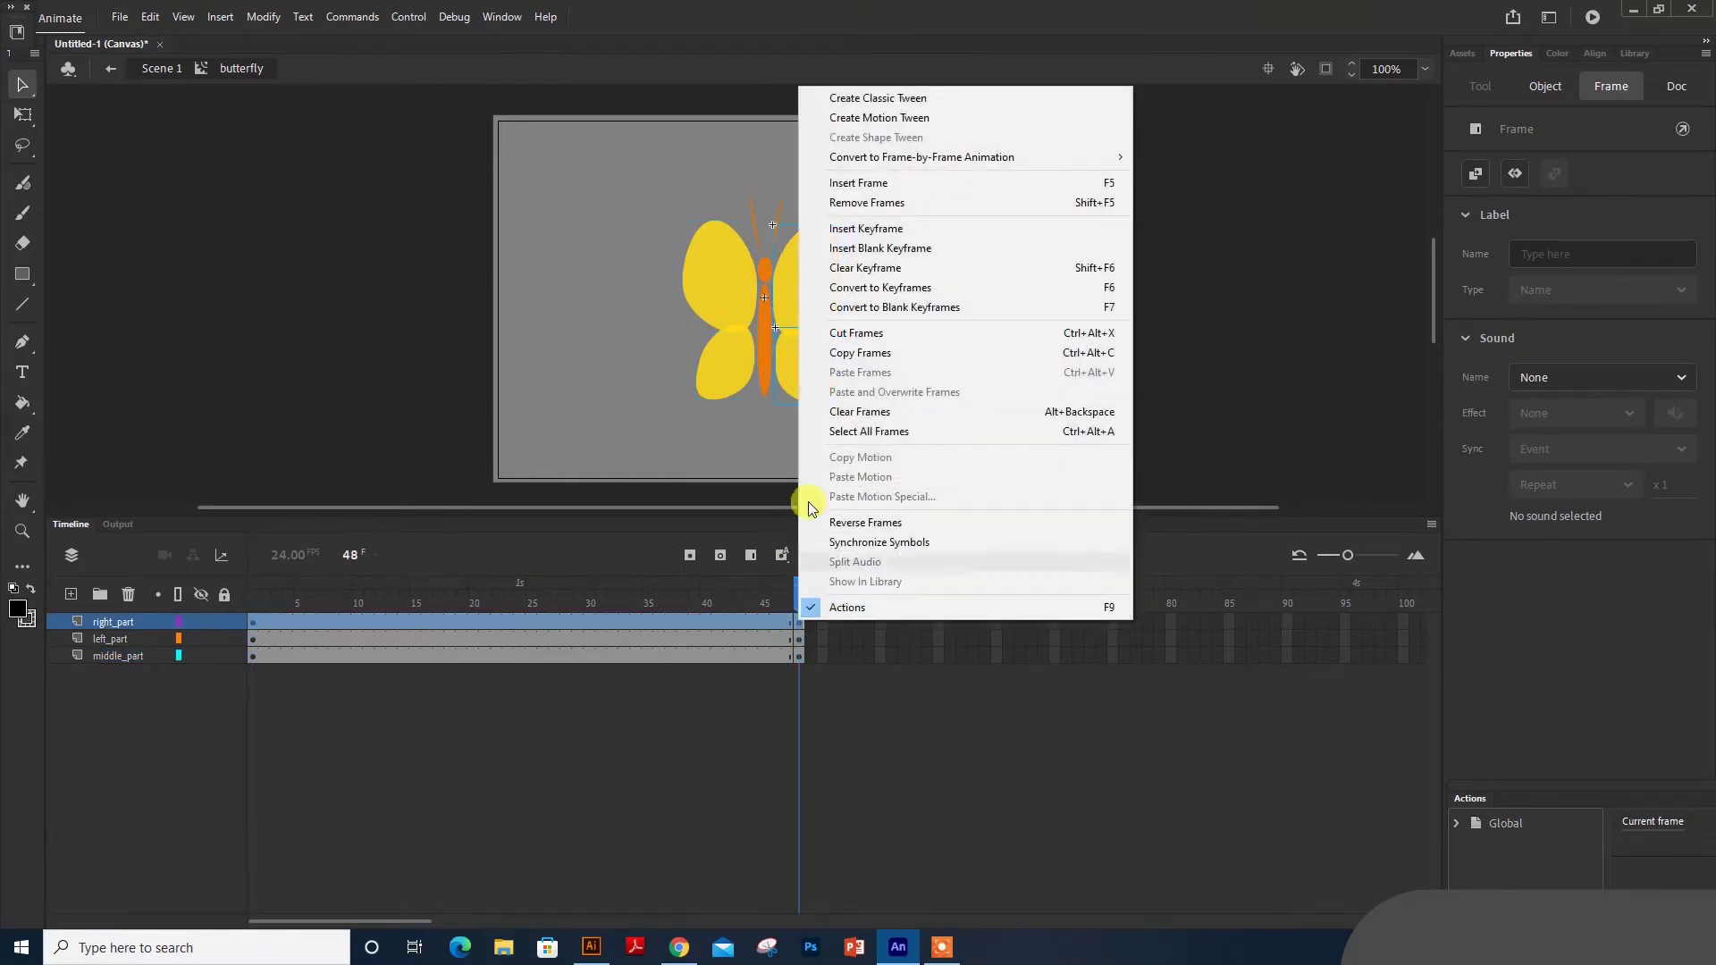
{"action": "left_click", "coordinate": [865, 99]}
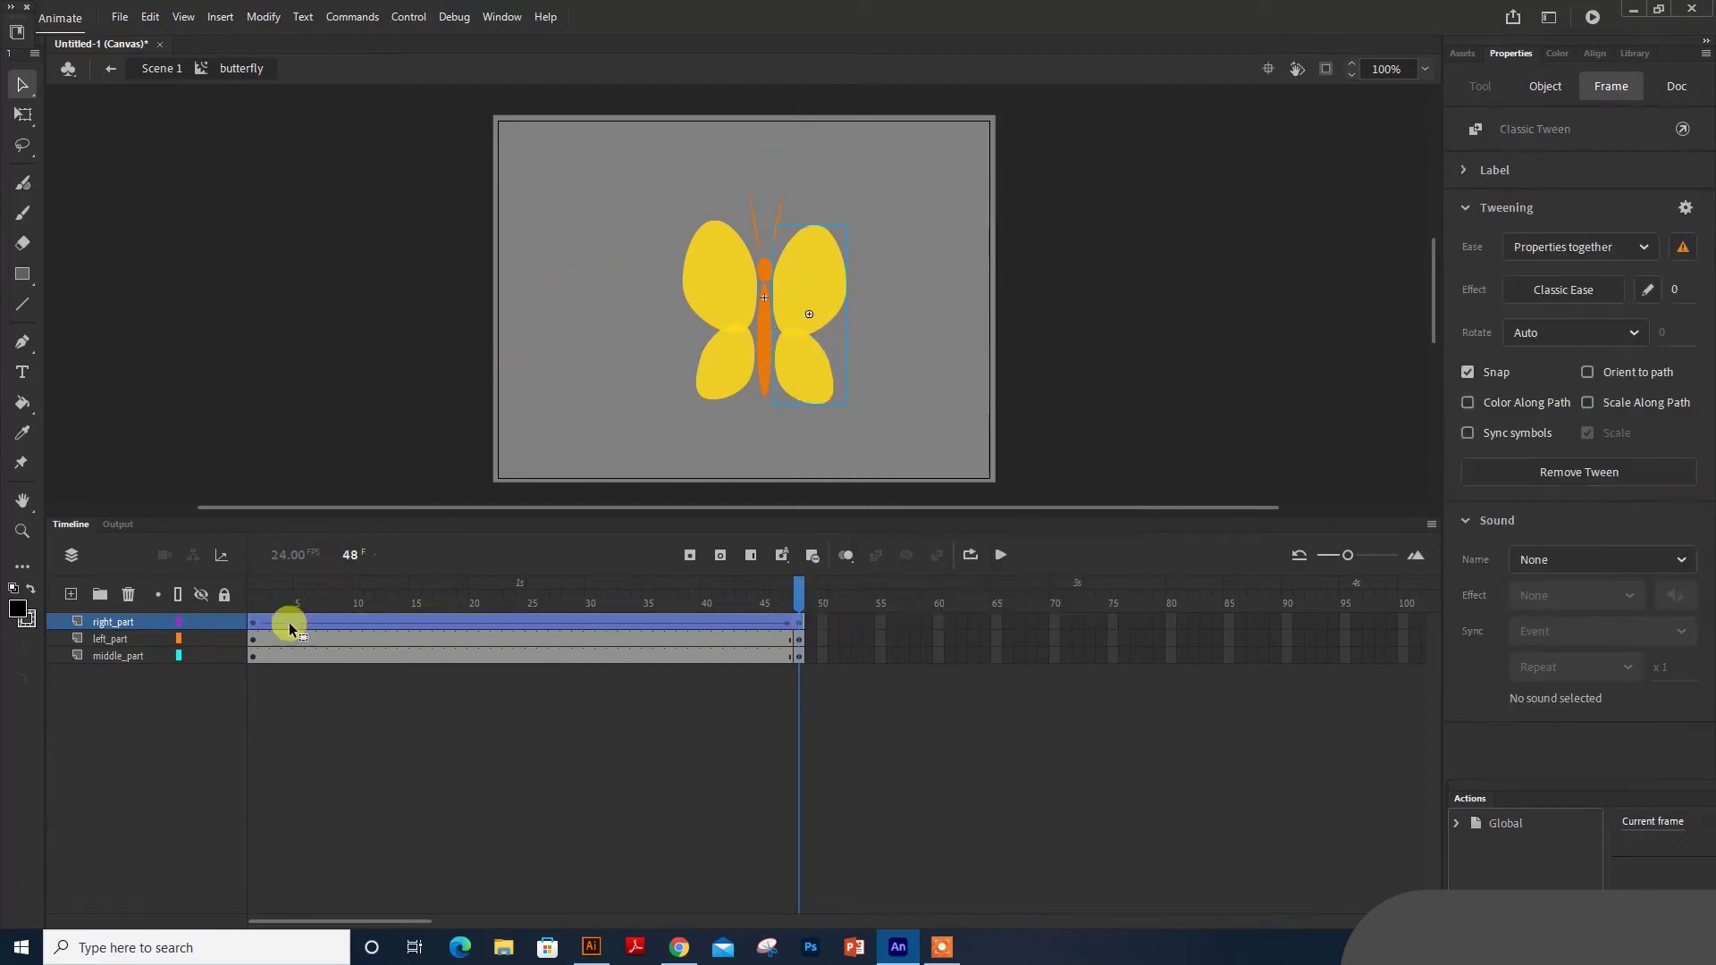
- Insert keyframes at frames 15 and 30 on the right_part layer
{"action": "left_click", "coordinate": [250, 622]}
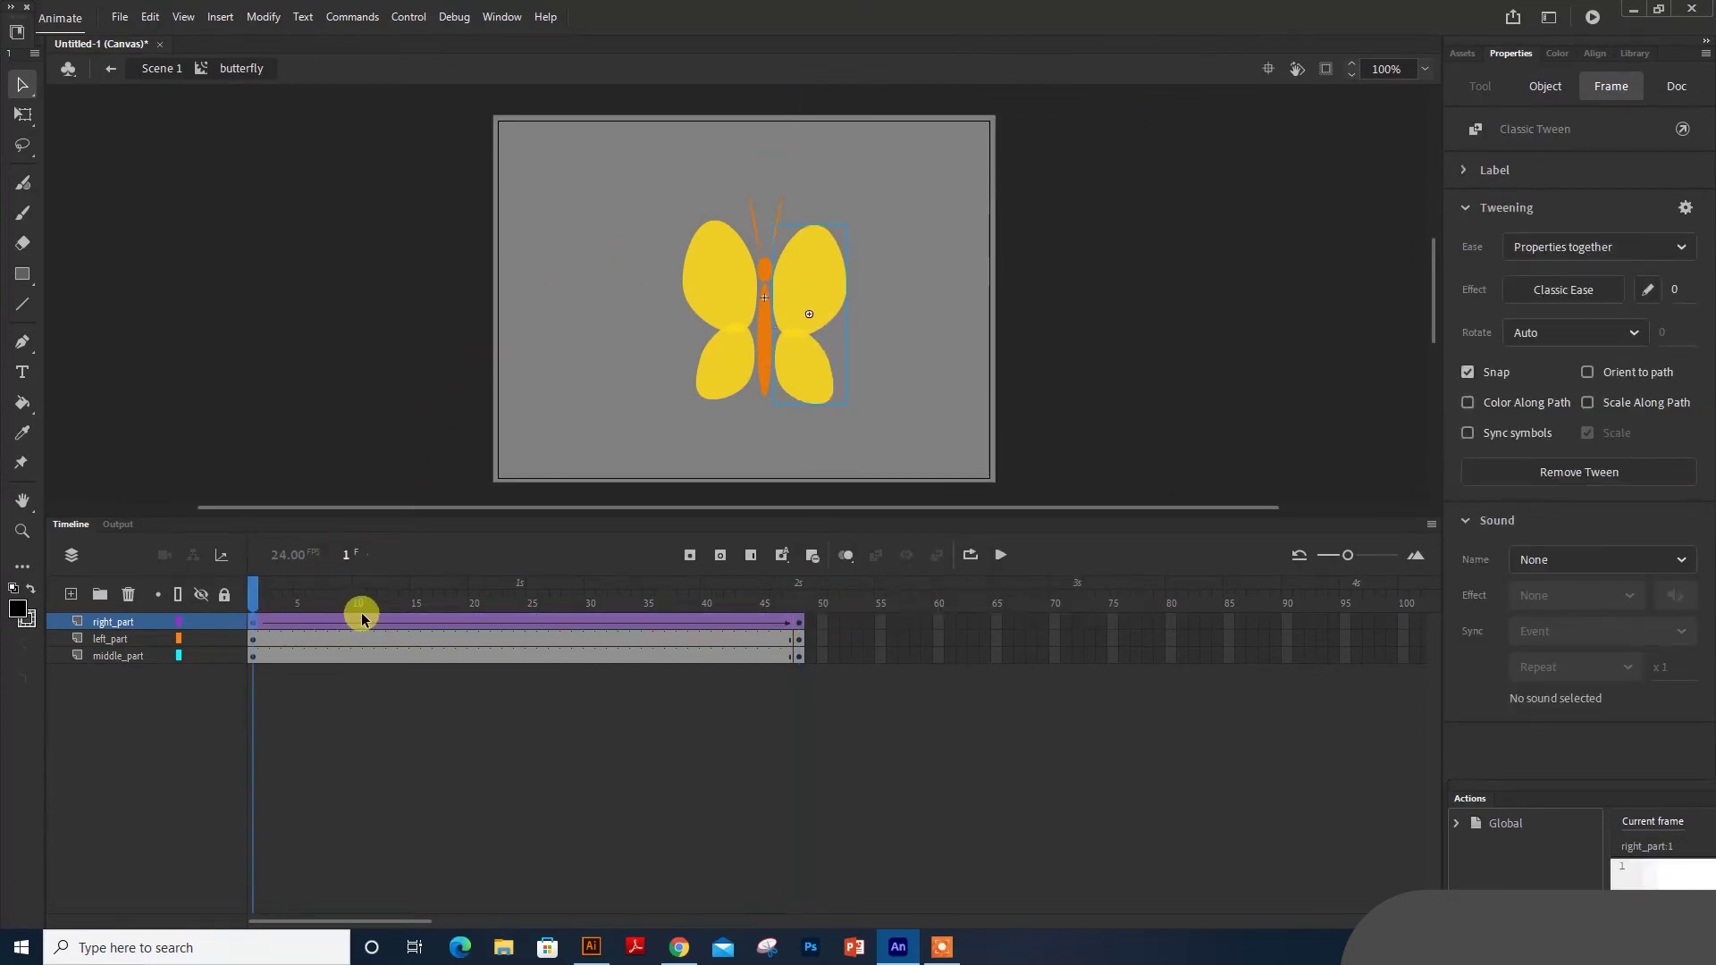
{"action": "left_click", "coordinate": [416, 619]}
{"action": "right_click", "coordinate": [416, 619]}
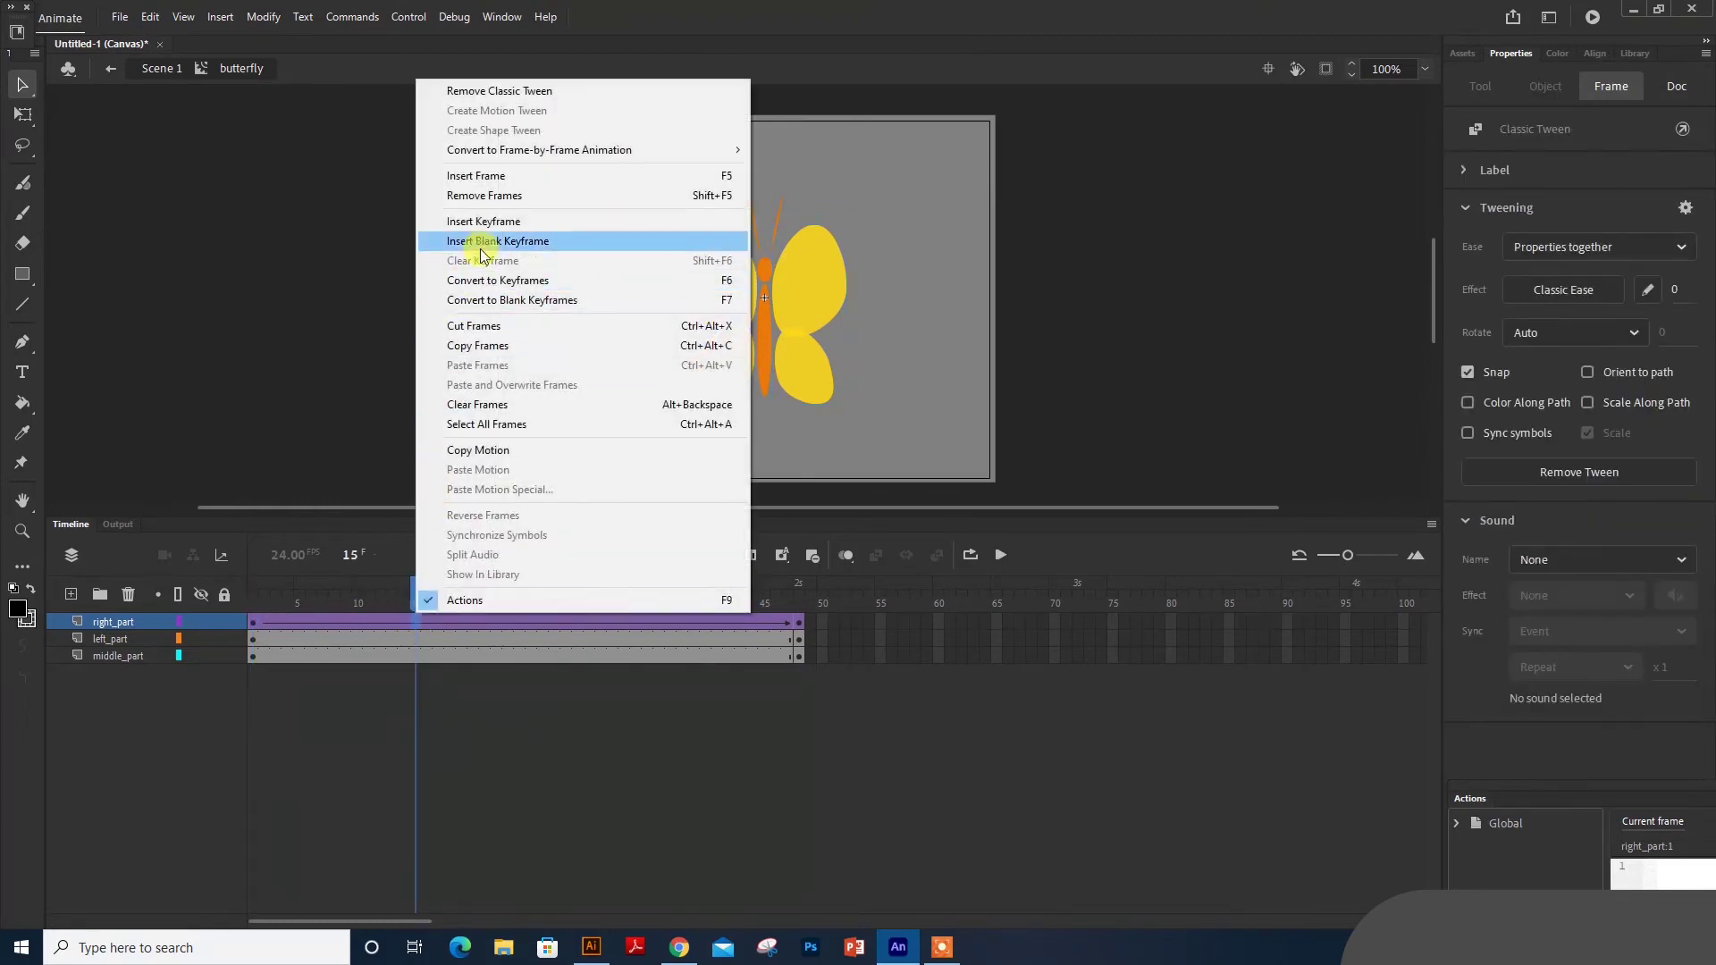
{"action": "left_click", "coordinate": [483, 221]}
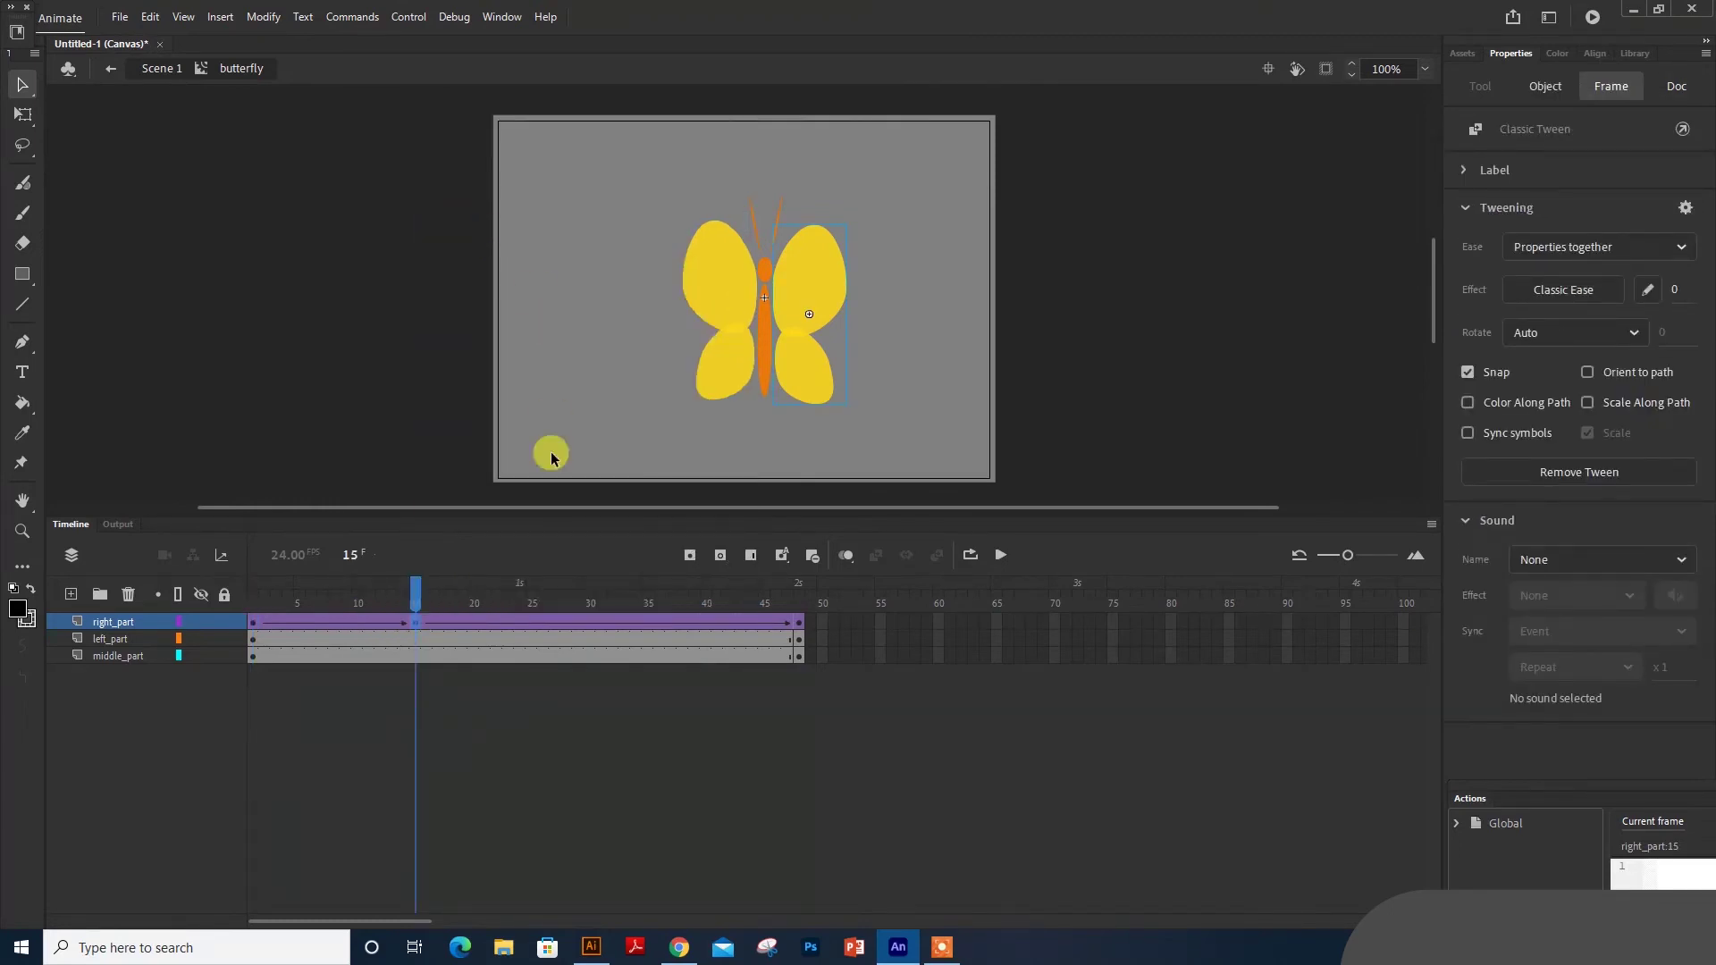
{"action": "left_click", "coordinate": [587, 621]}
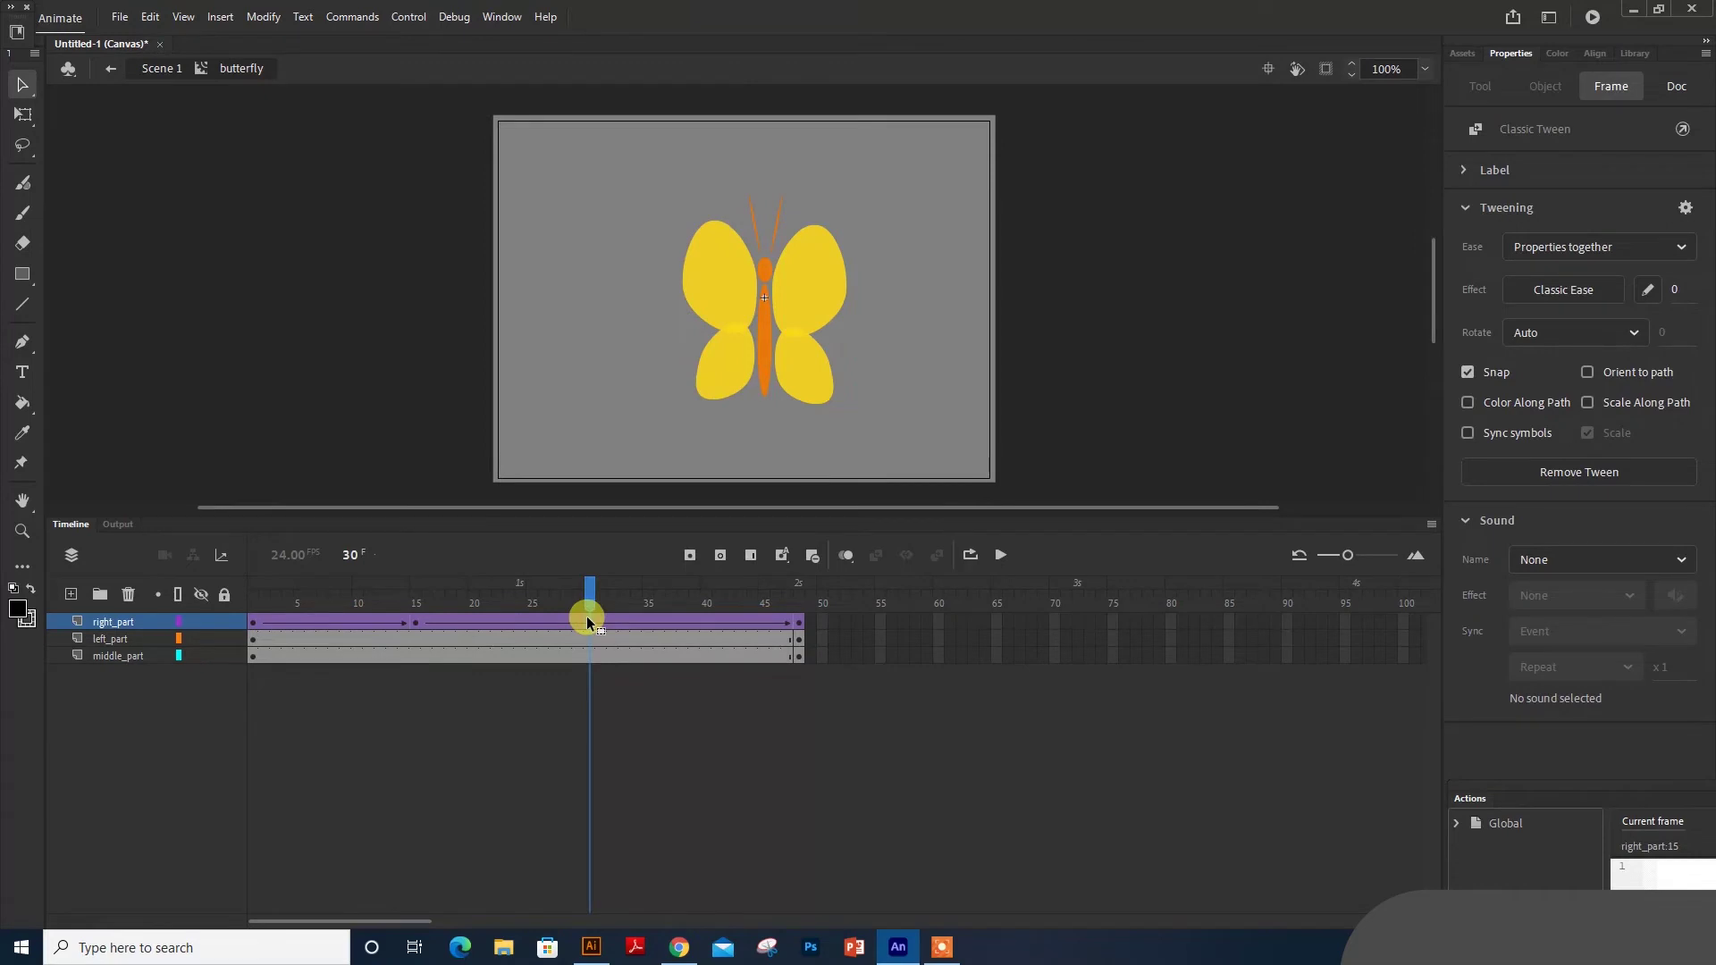
{"action": "right_click", "coordinate": [587, 621]}
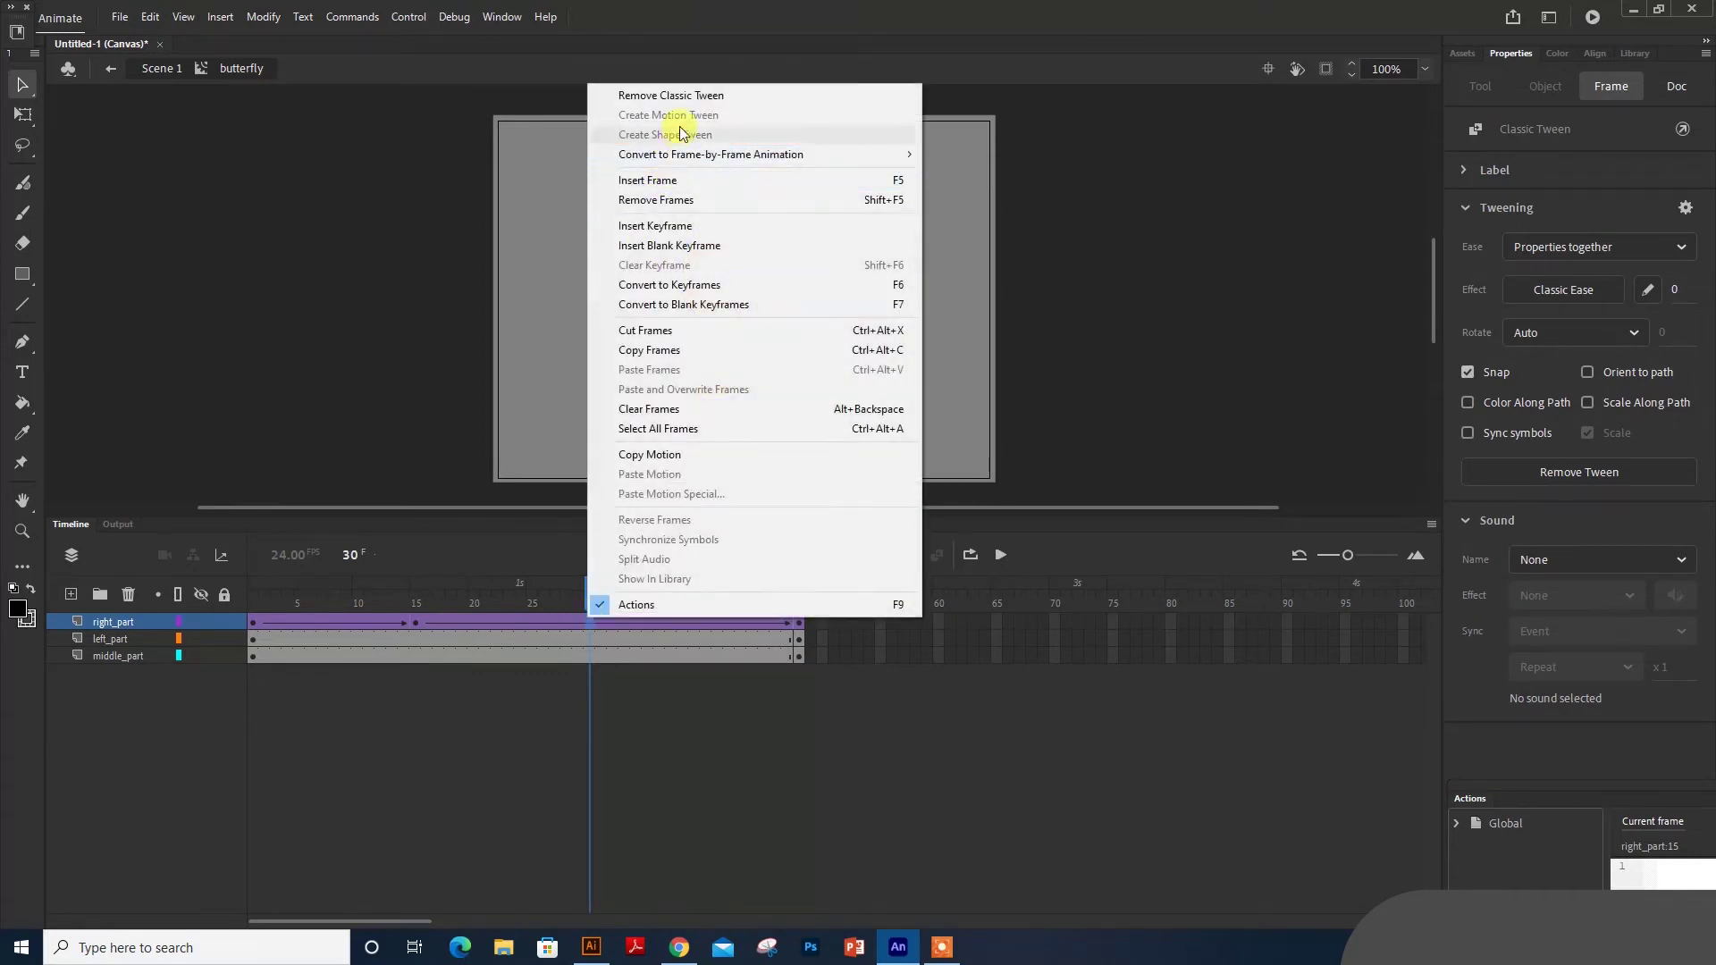
{"action": "left_click", "coordinate": [655, 225]}
- At frame 15, narrow the right wings horizontally towards the body to a width of about 69
{"action": "left_click", "coordinate": [413, 621]}
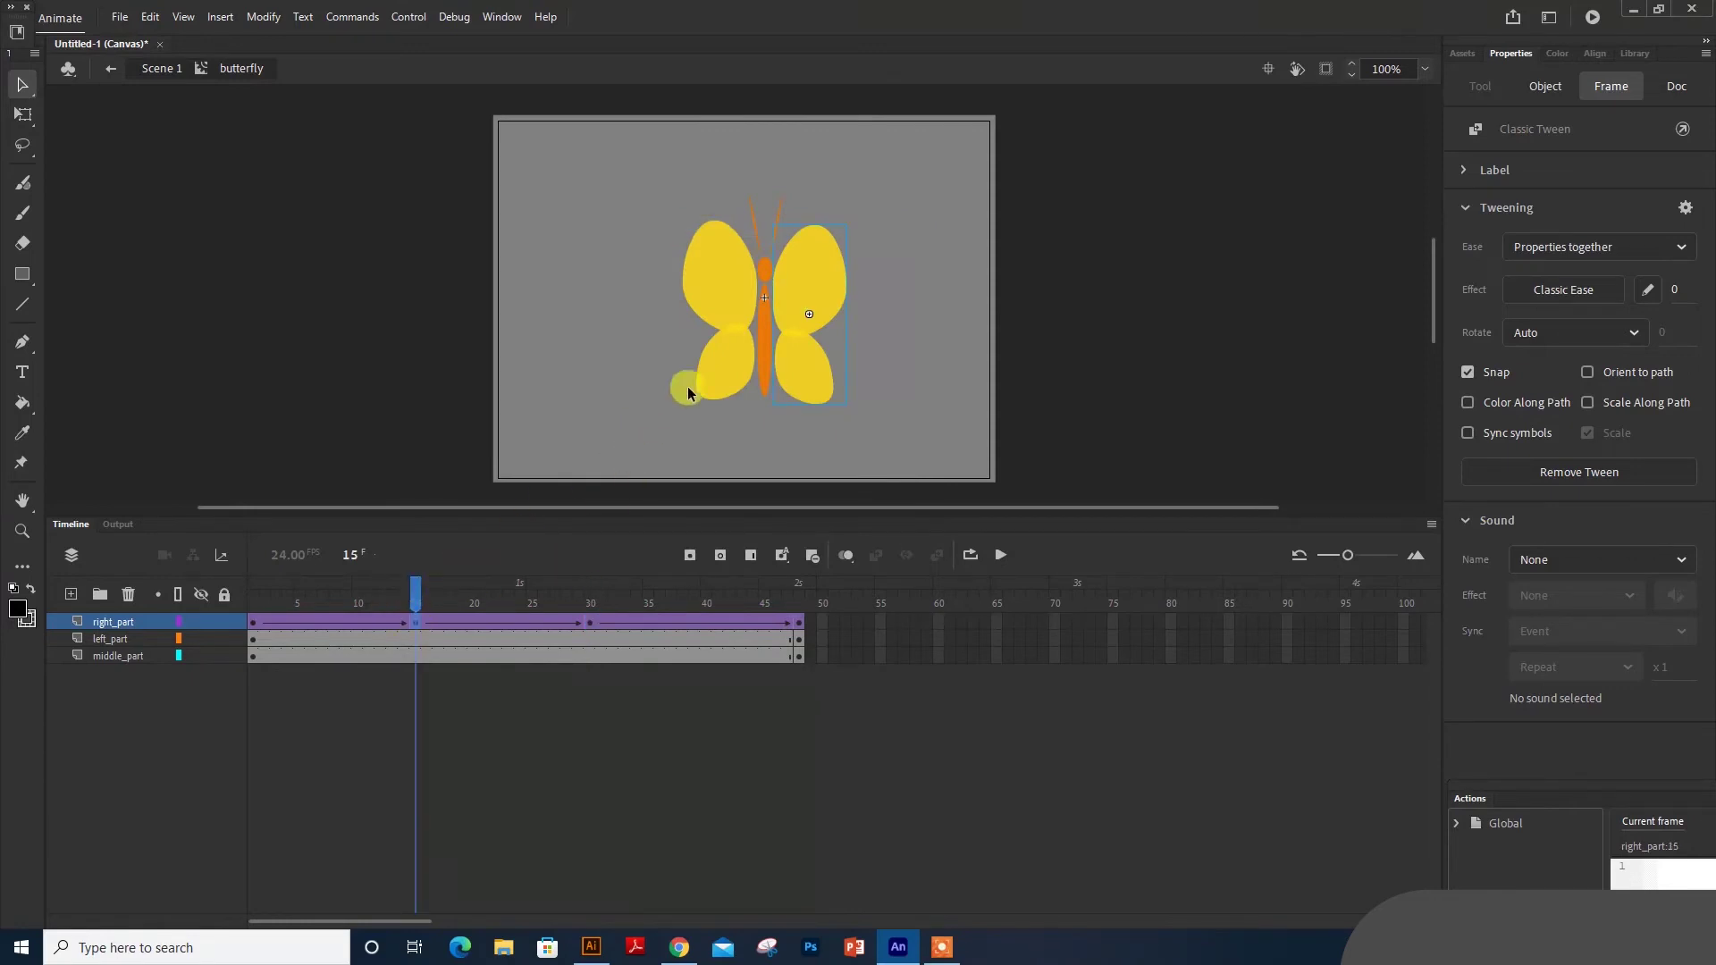
{"action": "scroll", "coordinate": [885, 295], "scroll_direction": "up", "scroll_amount": 1}
{"action": "left_click", "coordinate": [24, 116]}
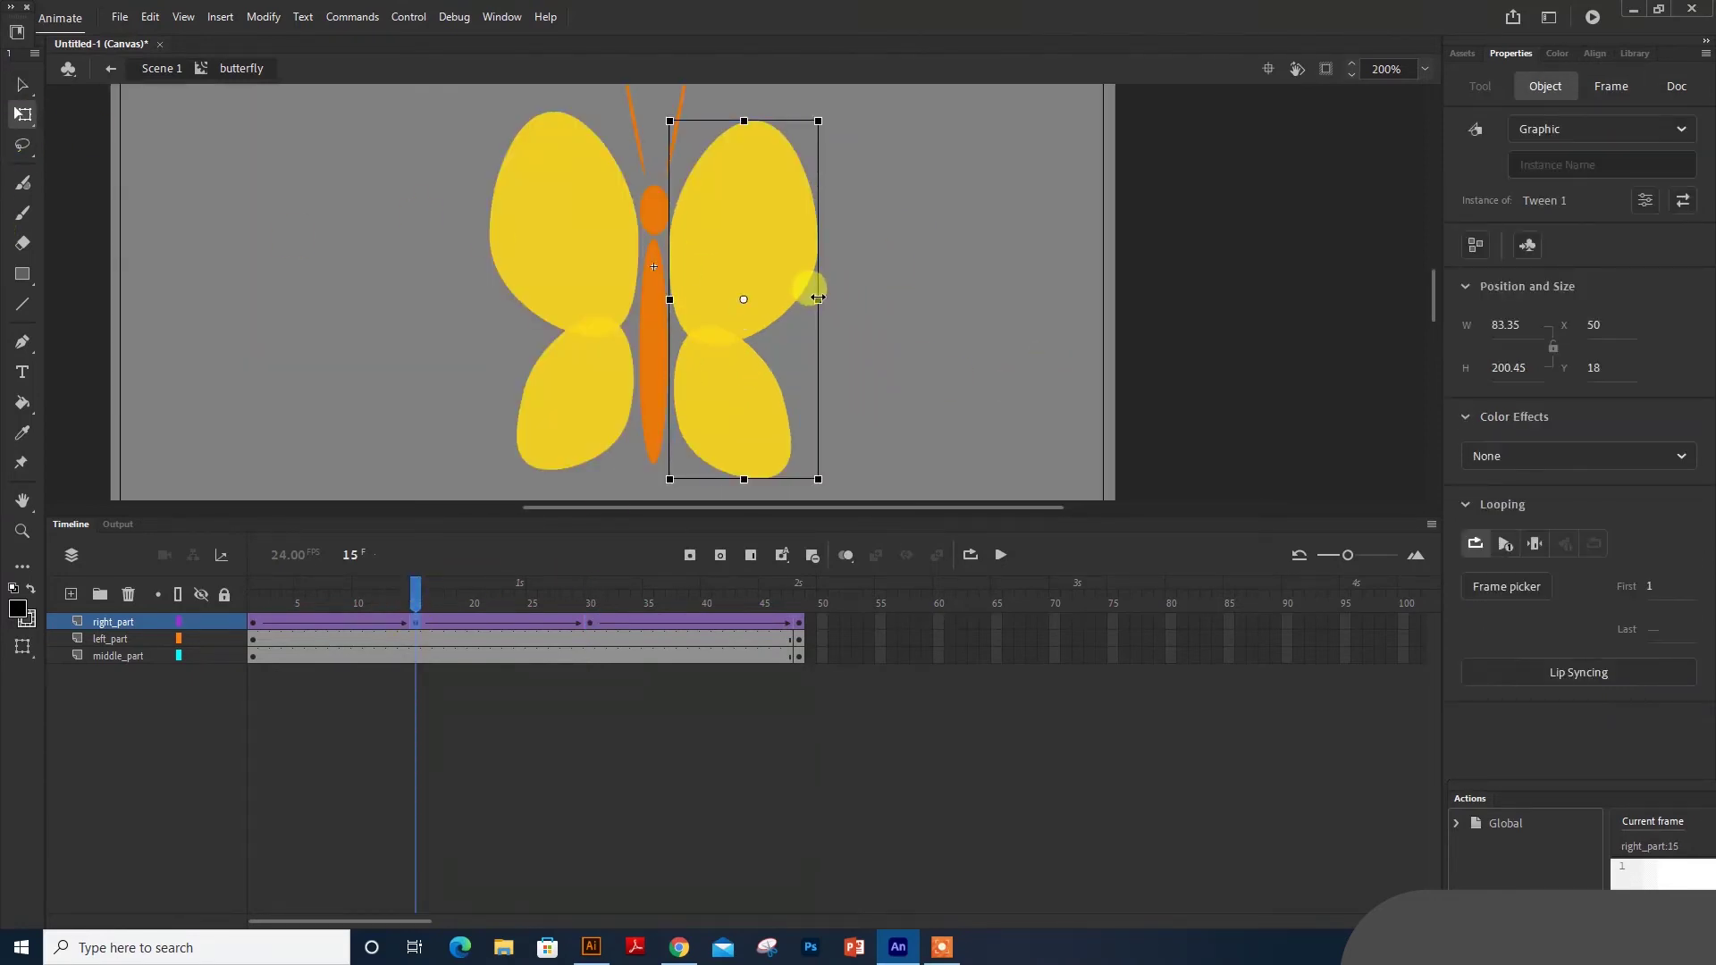
{"action": "mouse_move", "coordinate": [817, 298]}
{"action": "left_mouse_down"}
{"action": "mouse_move", "coordinate": [746, 299]}
{"action": "mouse_move", "coordinate": [786, 300]}
{"action": "left_mouse_up"}
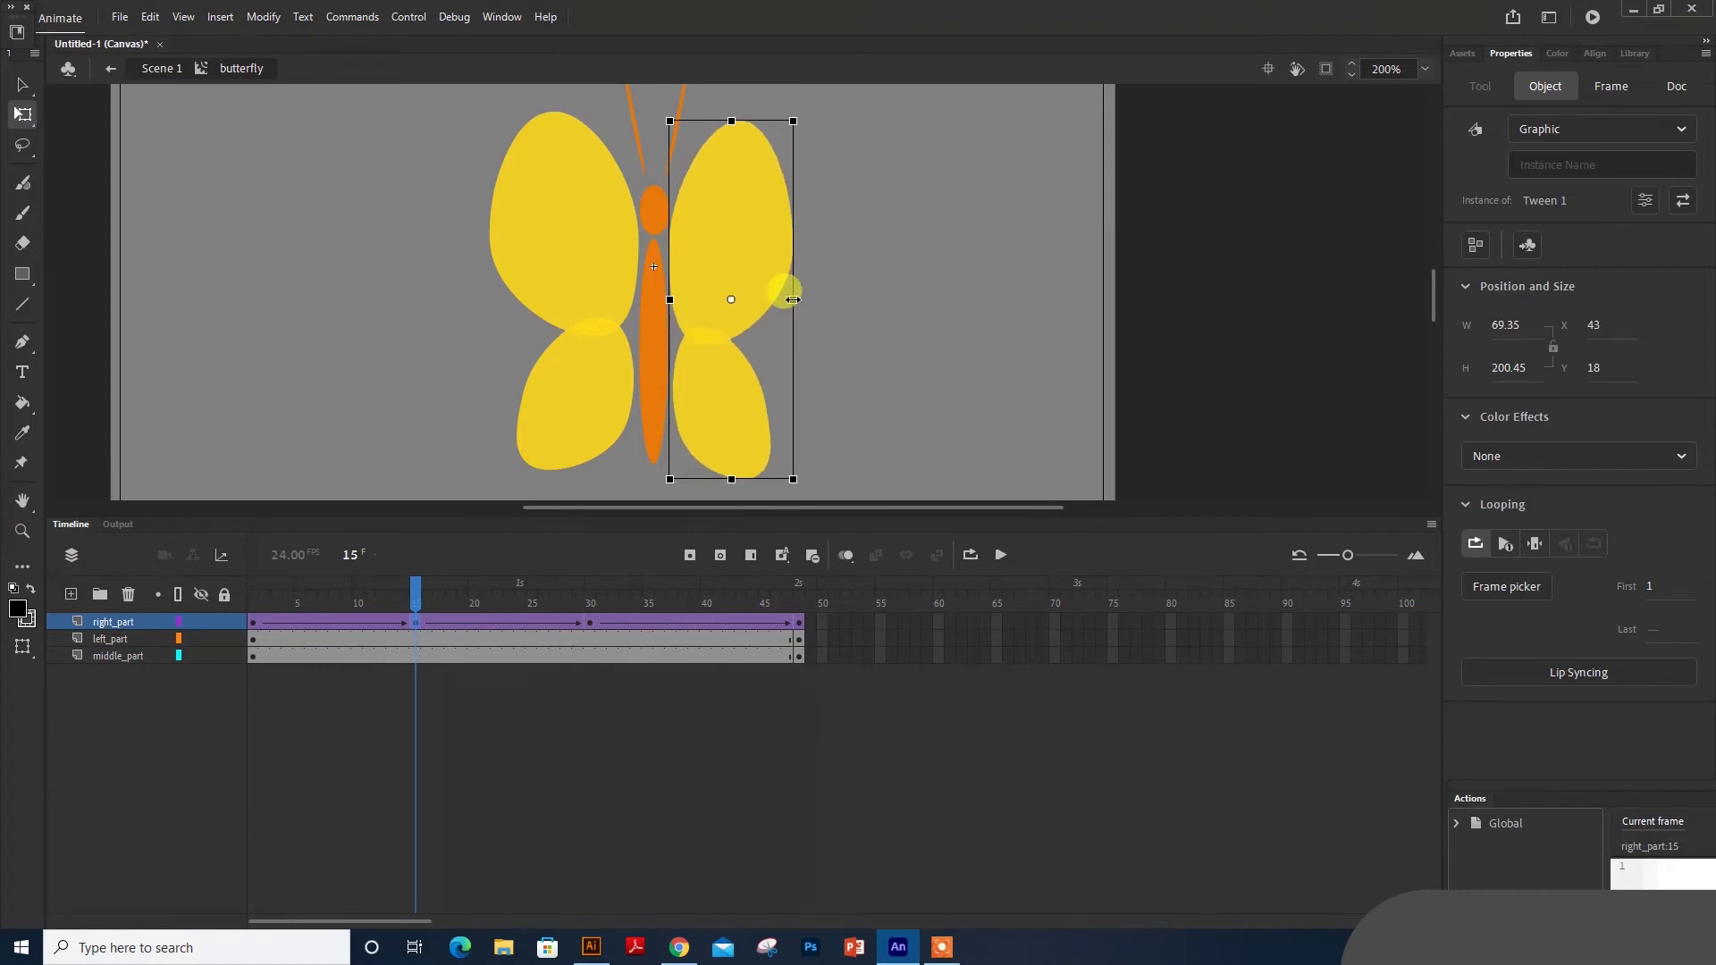
- Copy the right_part keyframe at frame 15 and paste it onto frame 30 of the same layer
{"action": "left_click", "coordinate": [590, 621]}
{"action": "left_click", "coordinate": [414, 621]}
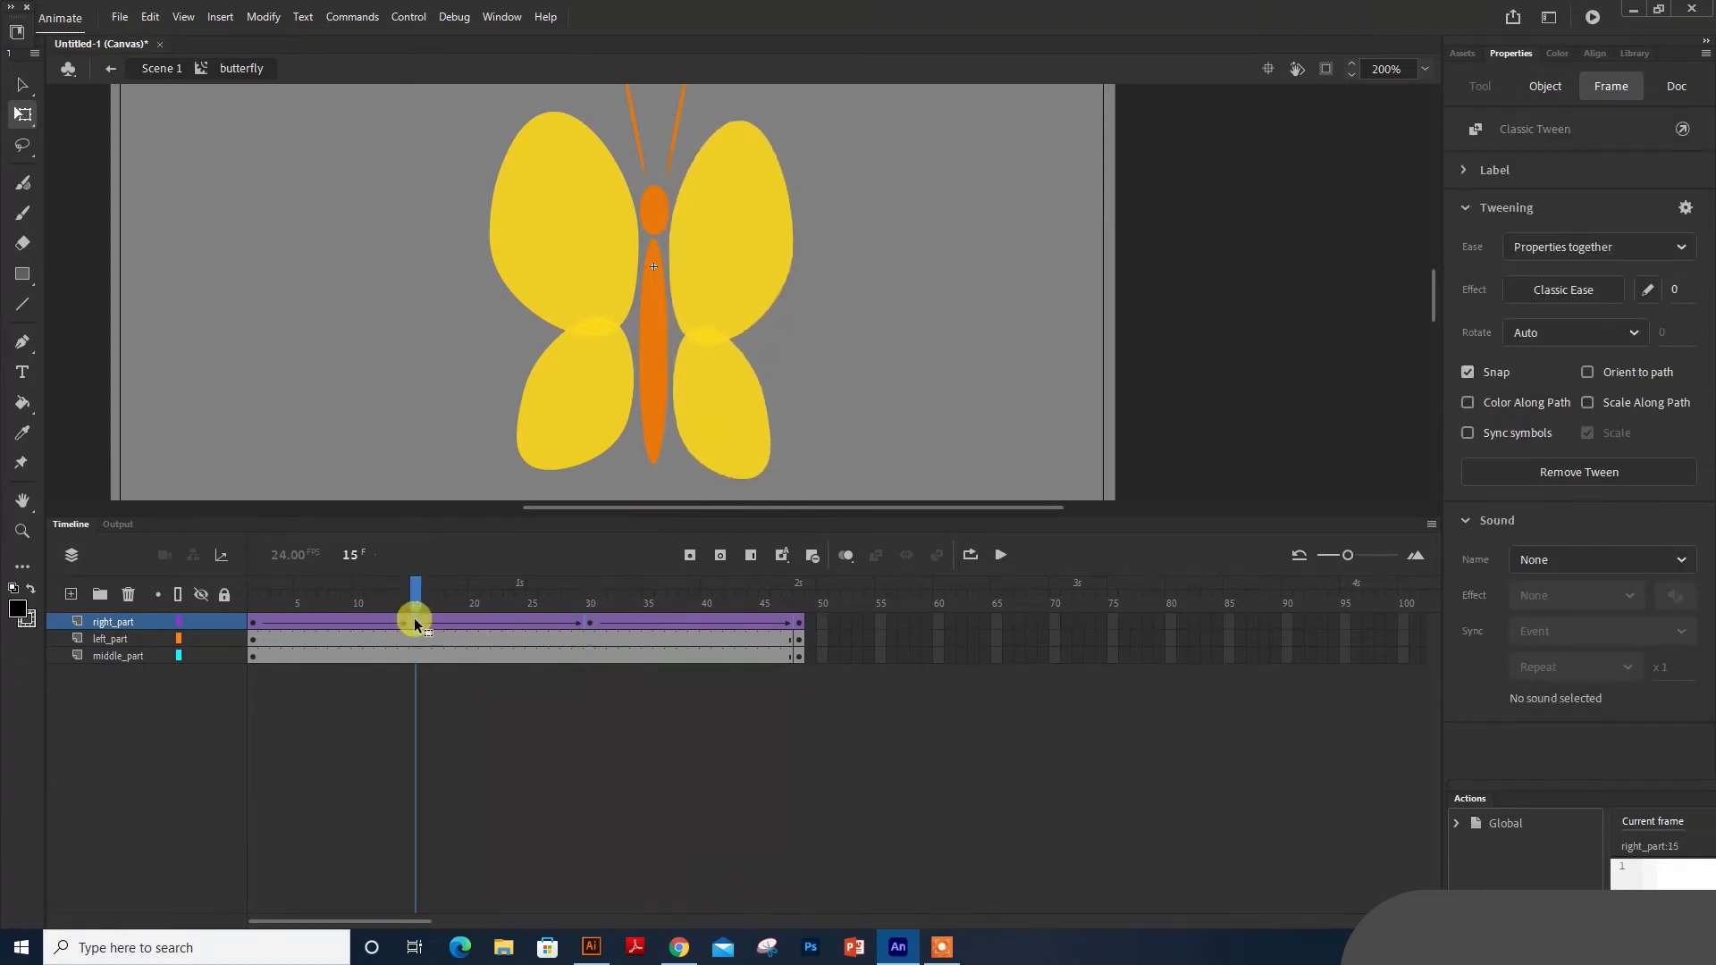
{"action": "right_click", "coordinate": [414, 621]}
{"action": "left_click", "coordinate": [474, 351]}
{"action": "left_click", "coordinate": [590, 621]}
{"action": "right_click", "coordinate": [590, 621]}
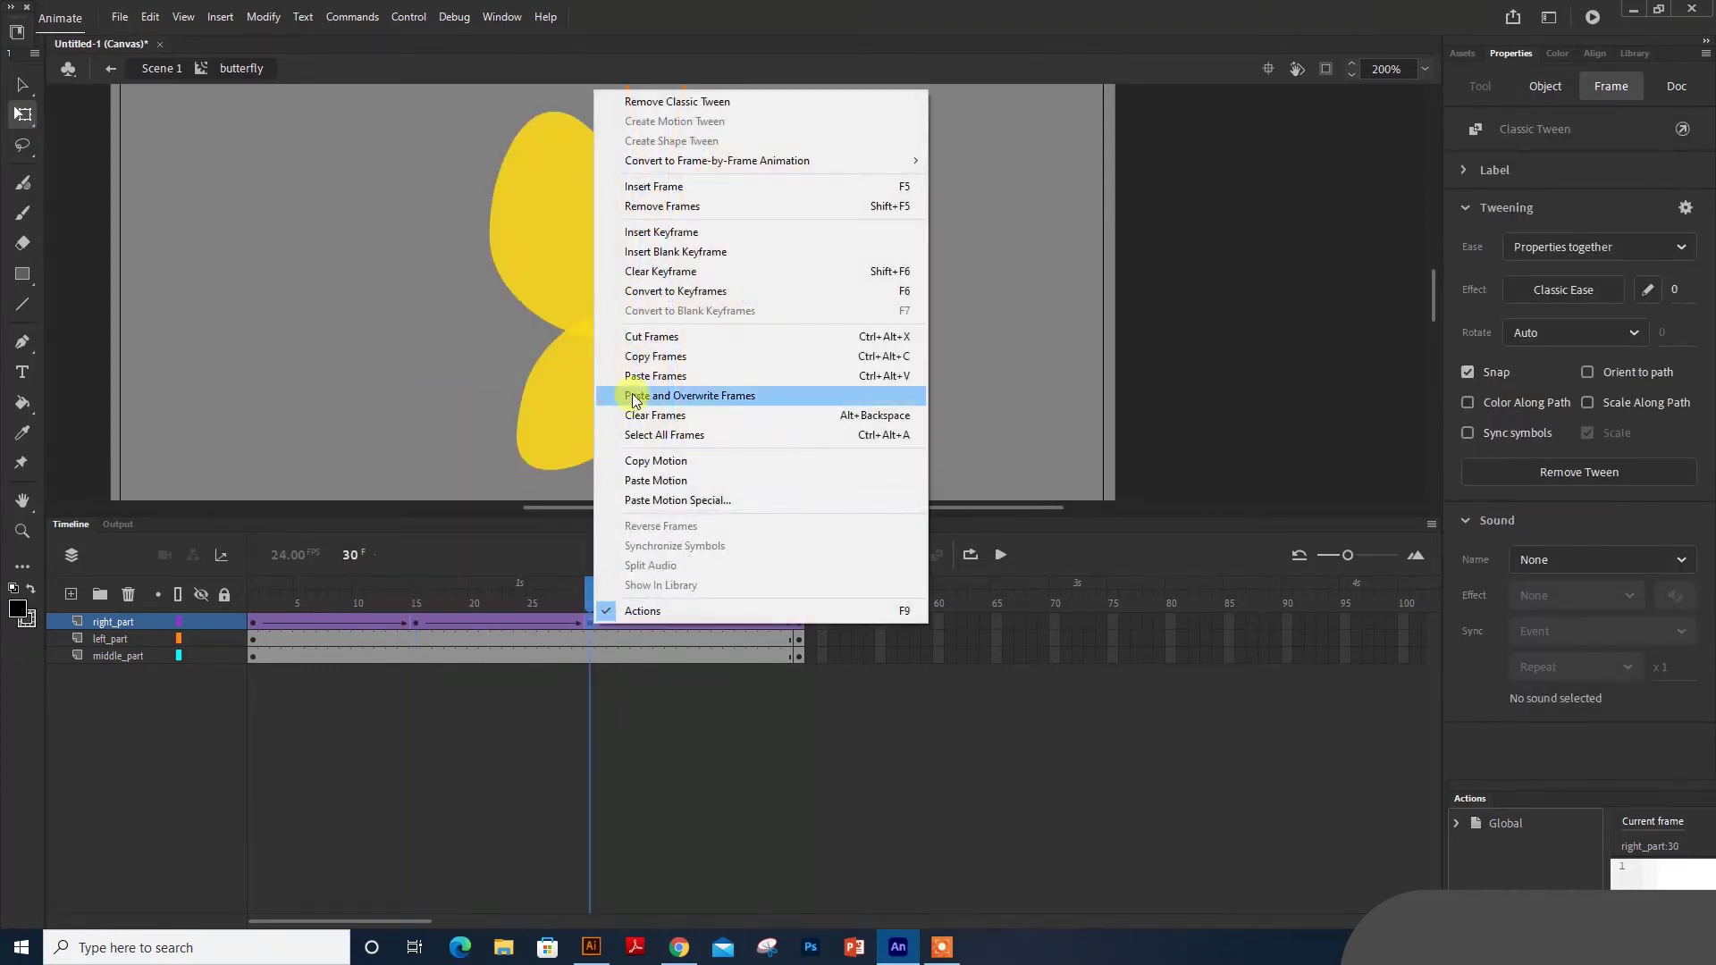
{"action": "left_click", "coordinate": [655, 376]}
- Narrow the right wings at frame 30 to a width of about 47 and play the animation
{"action": "left_click_drag", "start_coordinate": [785, 300], "coordinate": [758, 302]}
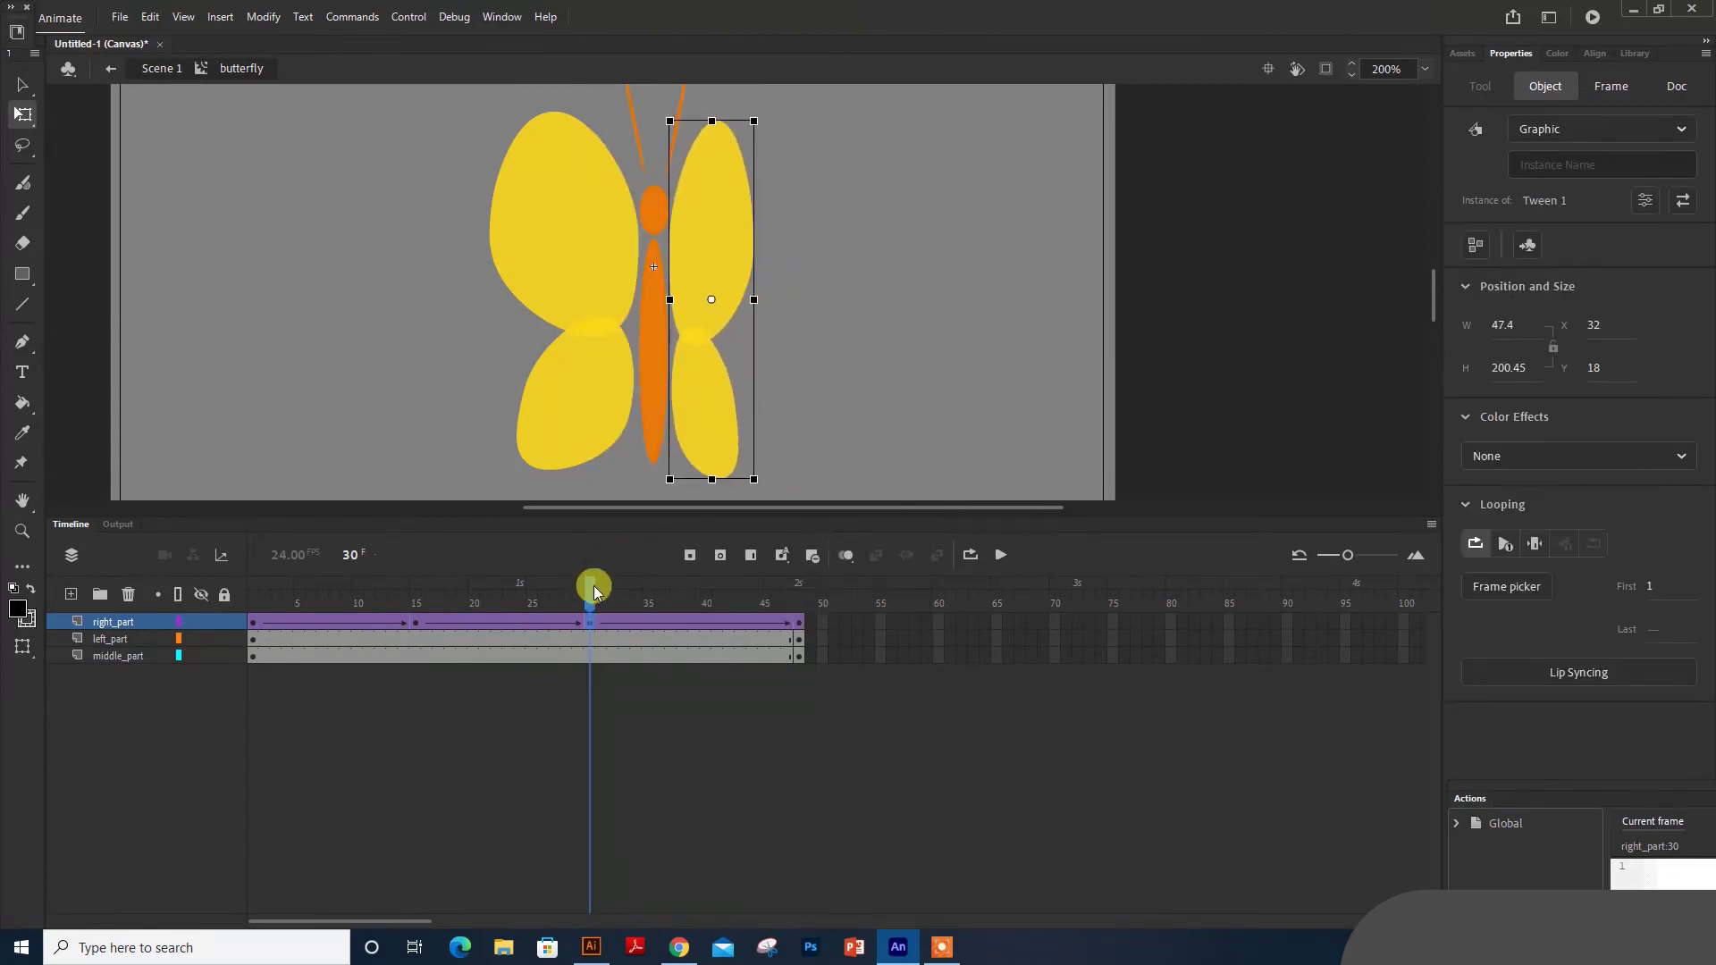
{"action": "left_click", "coordinate": [255, 621]}
{"action": "key", "text": "Return"}
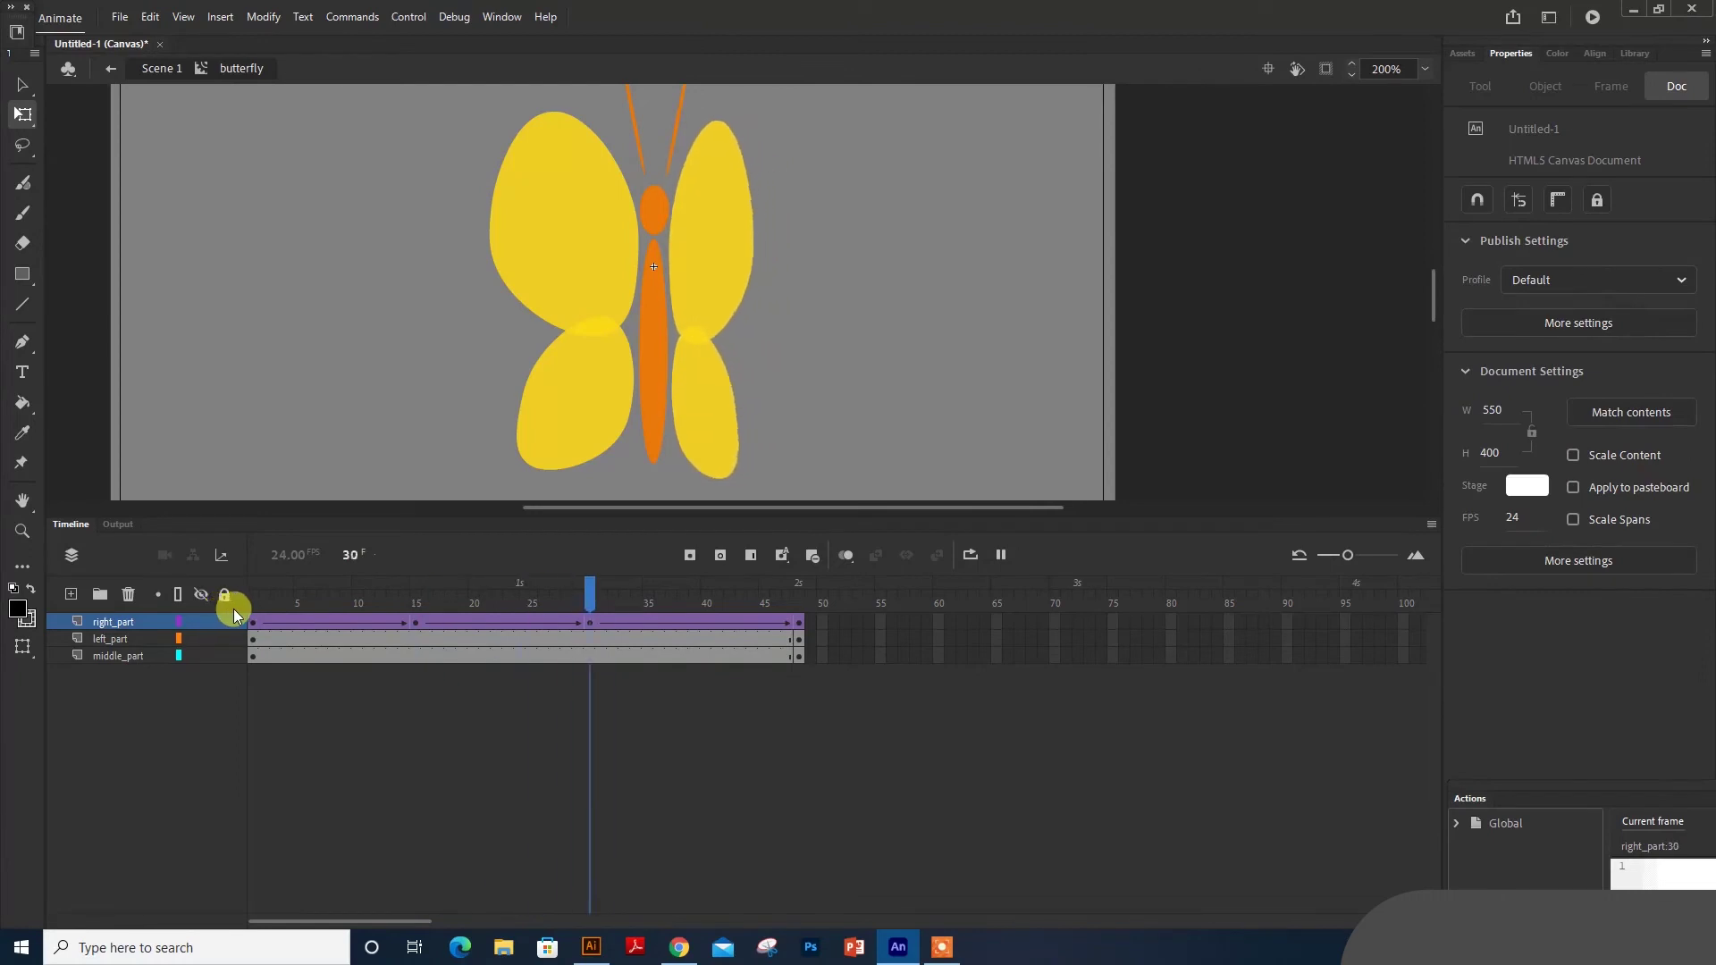
- Apply the Sine Ease Out effect to all right_part tweens across frames 1 to 48 and play the animation
{"action": "left_click_drag", "start_coordinate": [254, 625], "coordinate": [795, 623]}
{"action": "left_click", "coordinate": [1548, 292]}
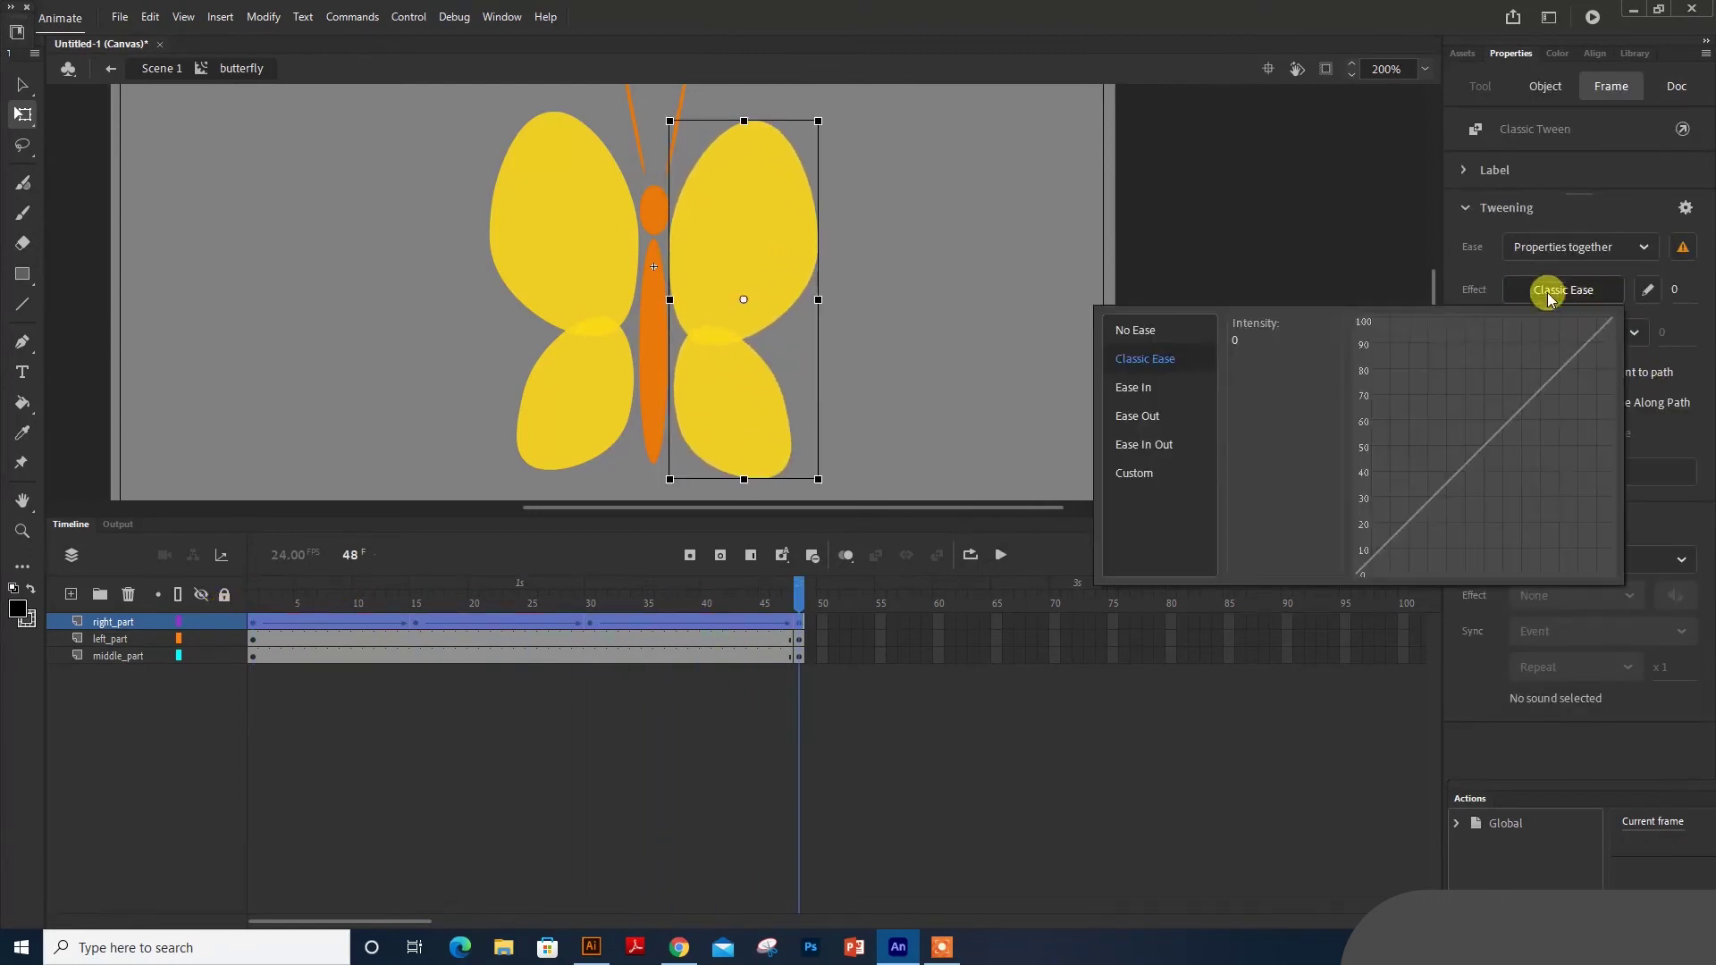
{"action": "left_click", "coordinate": [1134, 417]}
{"action": "double_click", "coordinate": [1251, 445]}
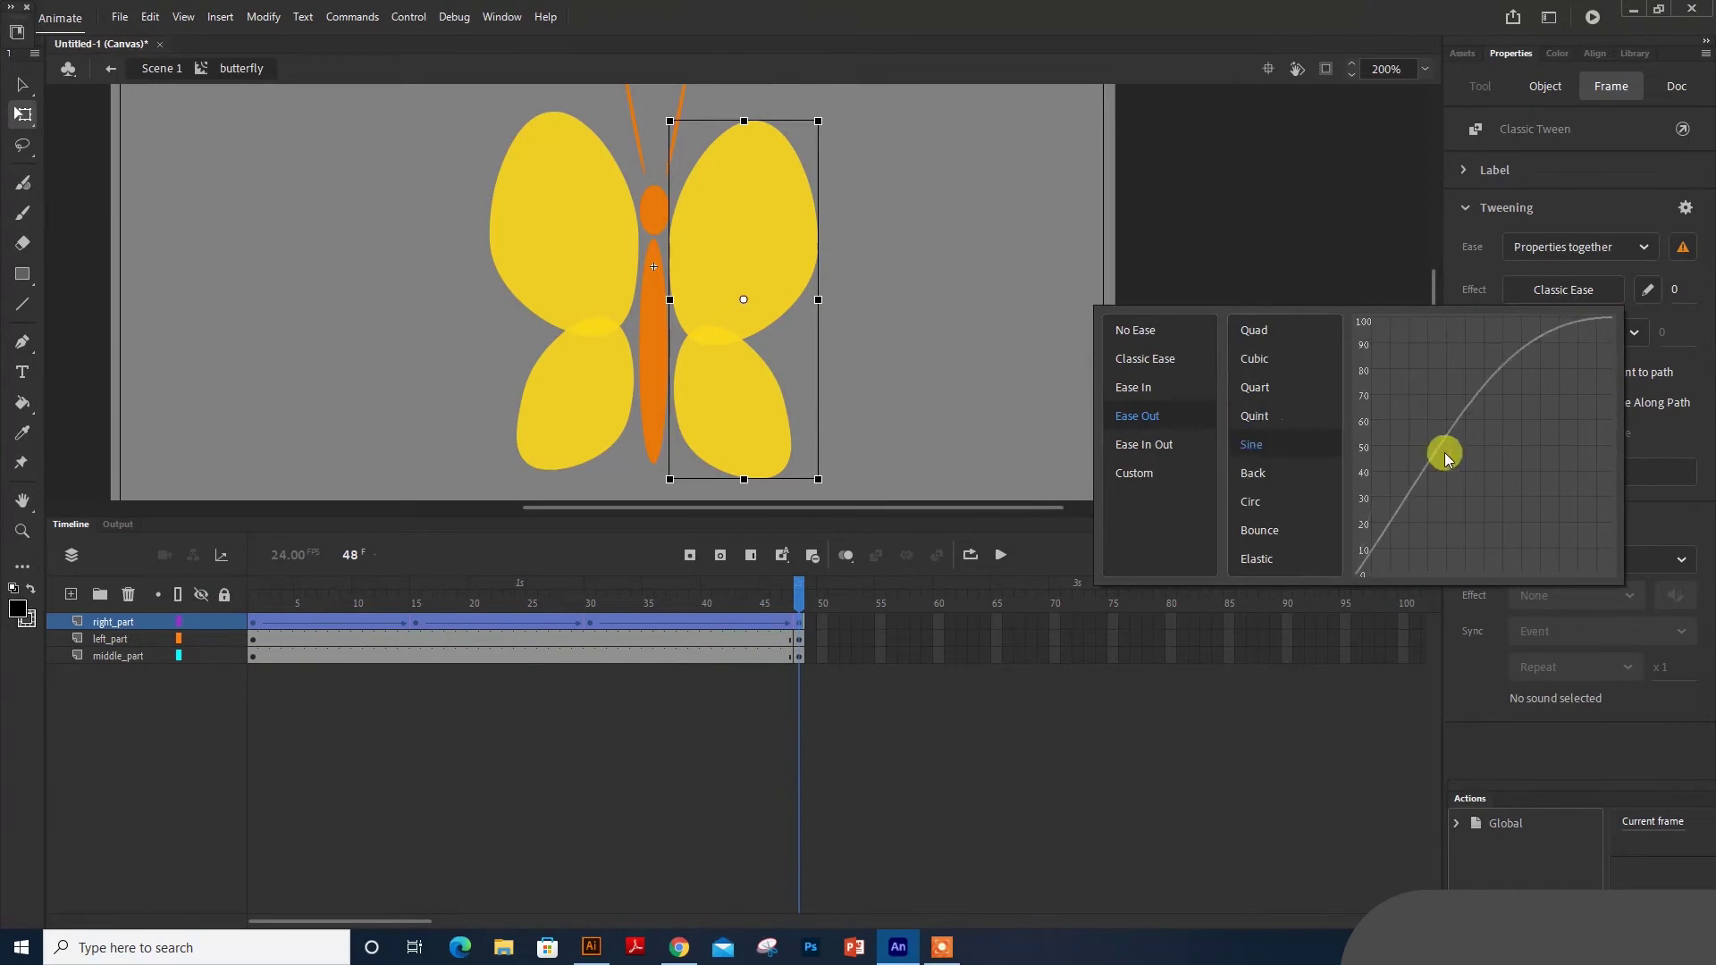
{"action": "left_click_drag", "start_coordinate": [551, 594], "coordinate": [268, 602]}
{"action": "key", "text": "Return"}
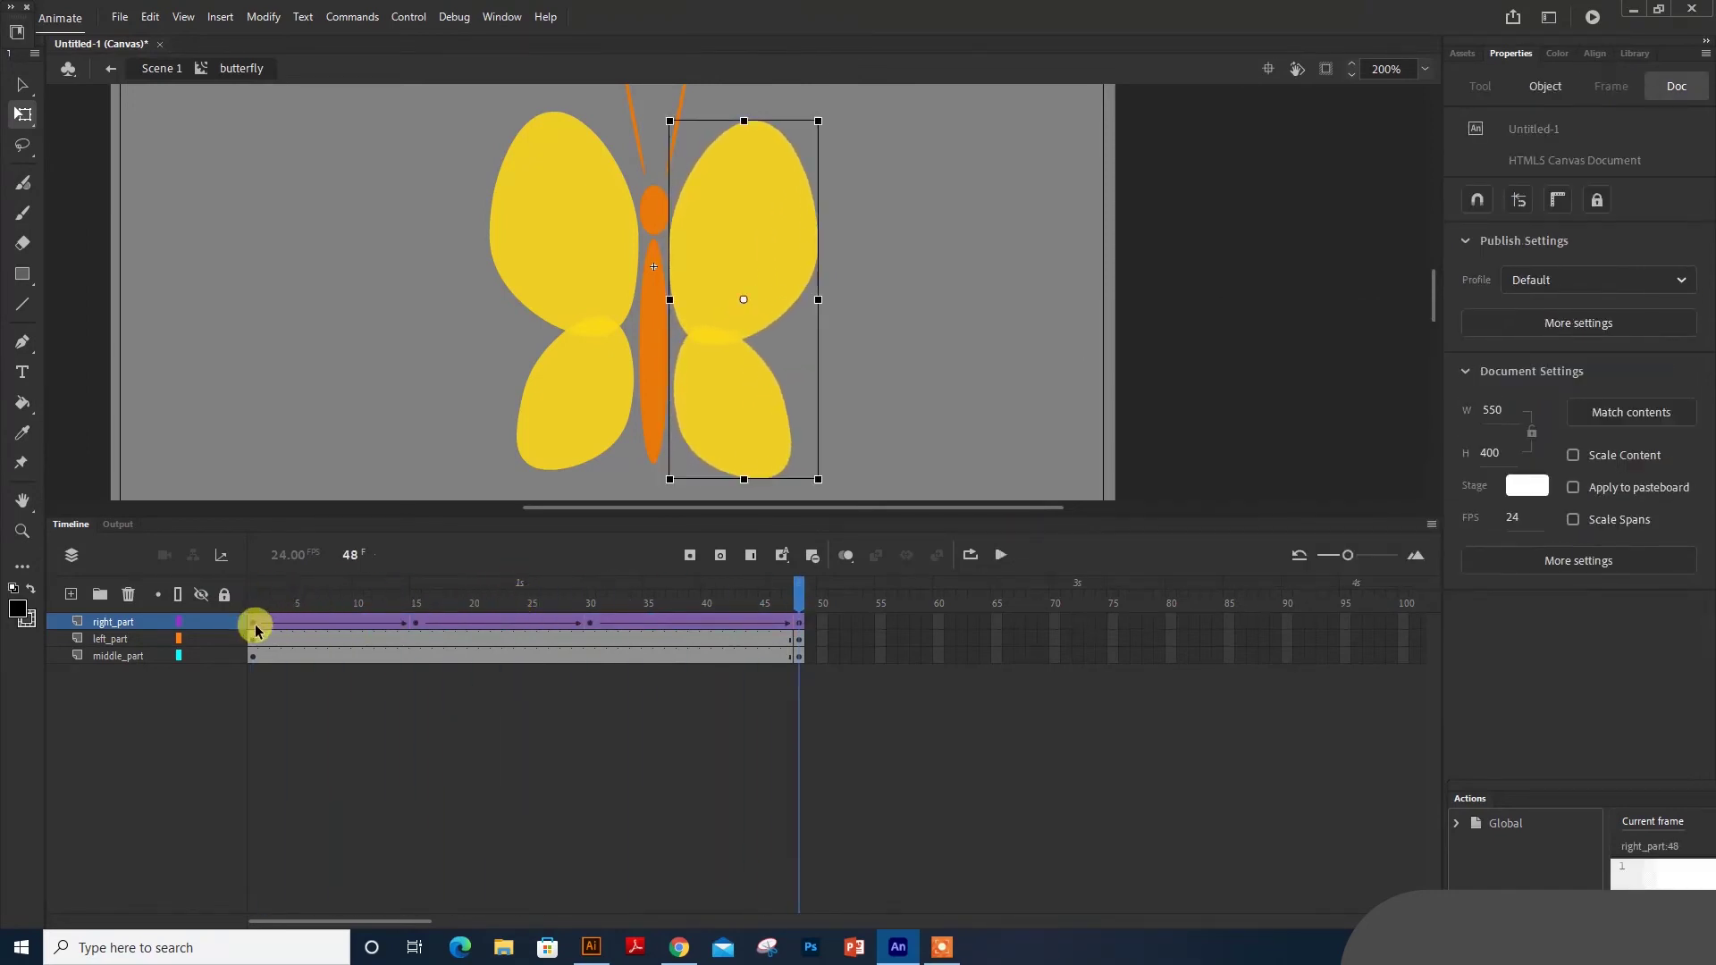
- Set the easing of all right_part tweens across frames 1 to 48 to Cubic Ease In Out and play the animation
{"action": "left_click_drag", "start_coordinate": [255, 630], "coordinate": [797, 613]}
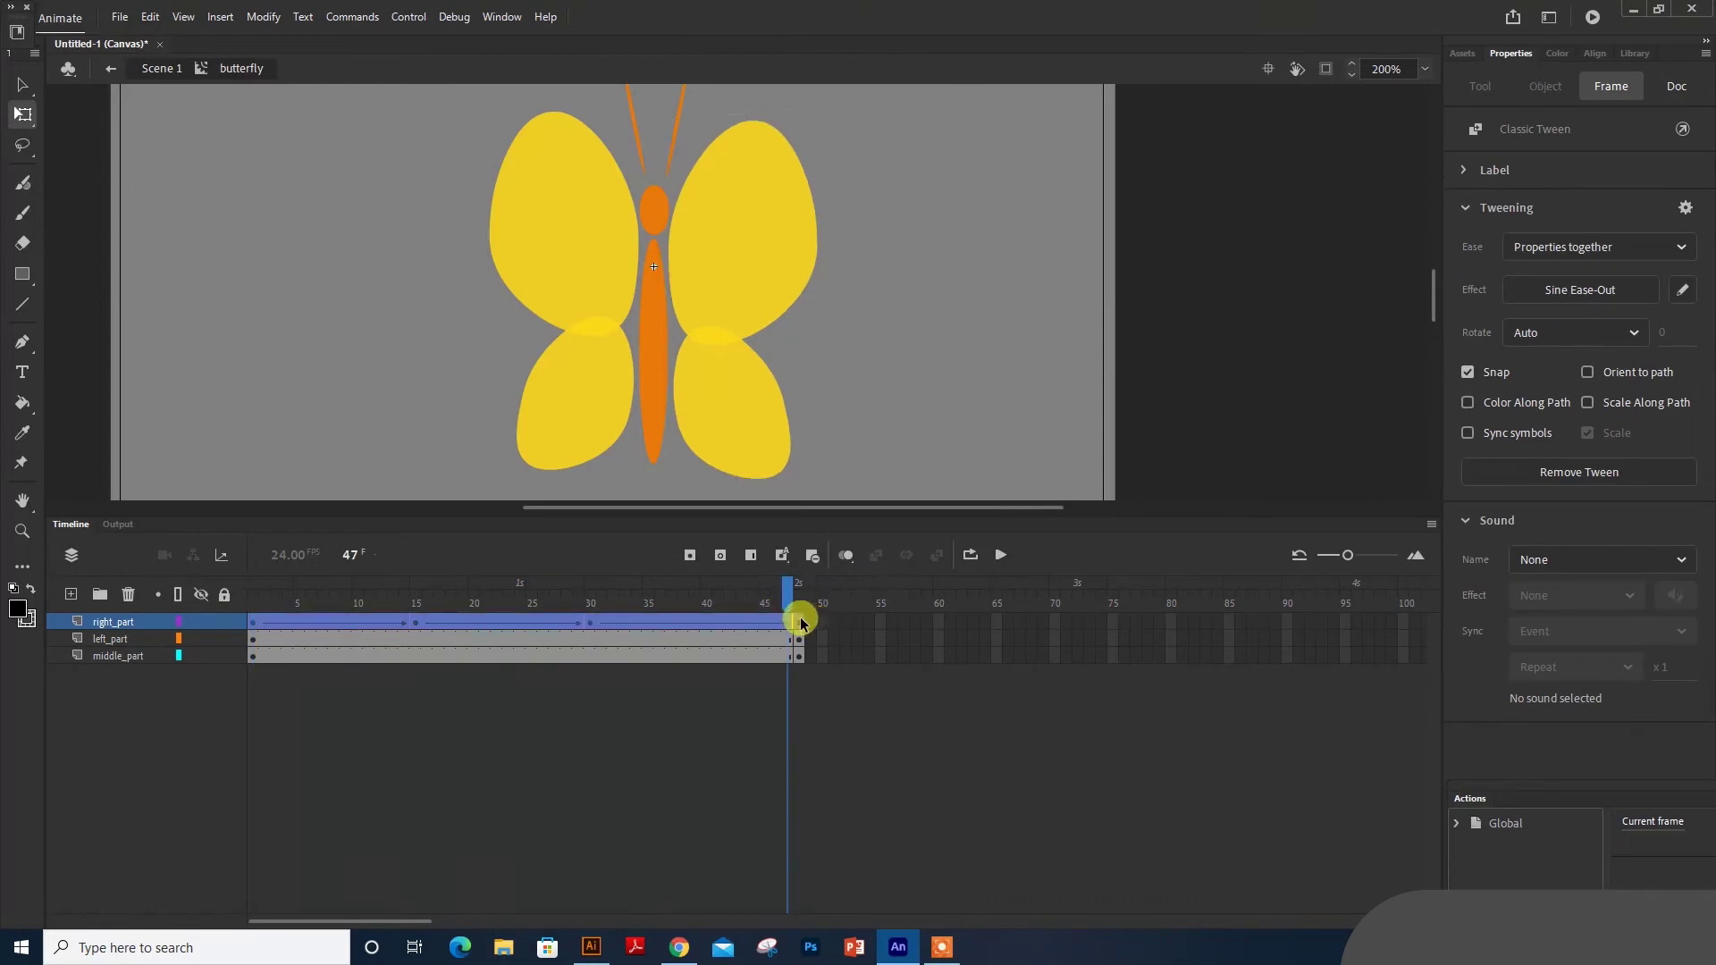
{"action": "left_click", "coordinate": [1538, 298]}
{"action": "left_click", "coordinate": [1202, 447]}
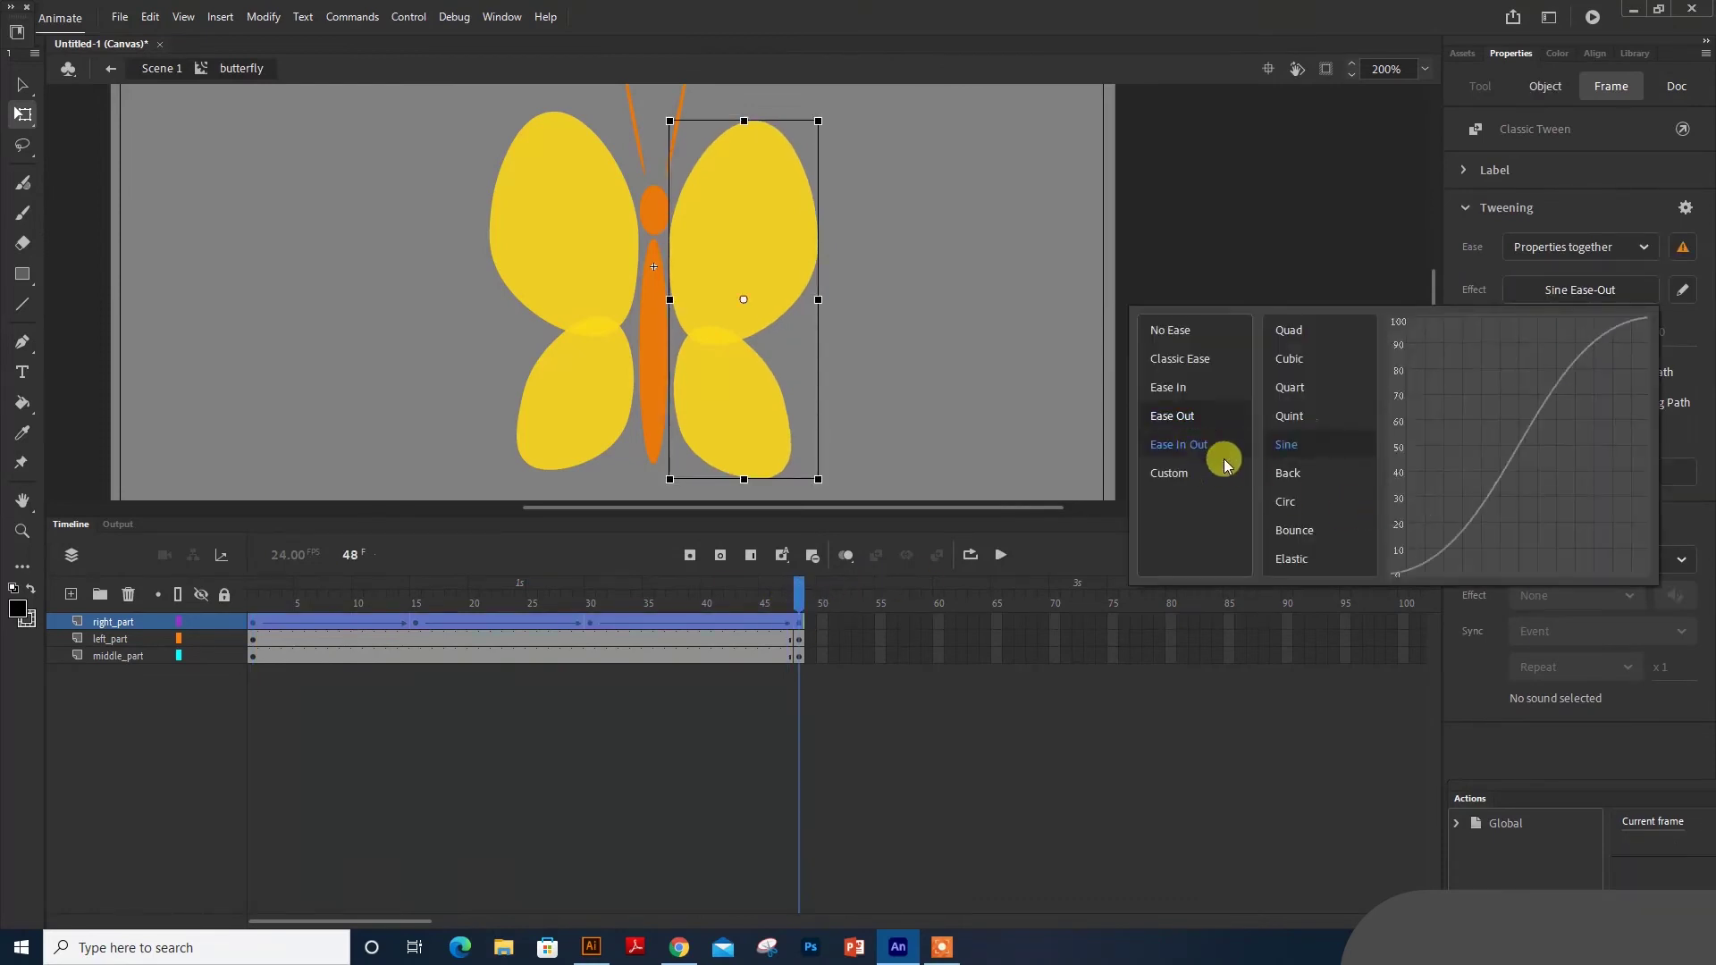
{"action": "left_click", "coordinate": [1311, 367]}
{"action": "key", "text": "Return"}
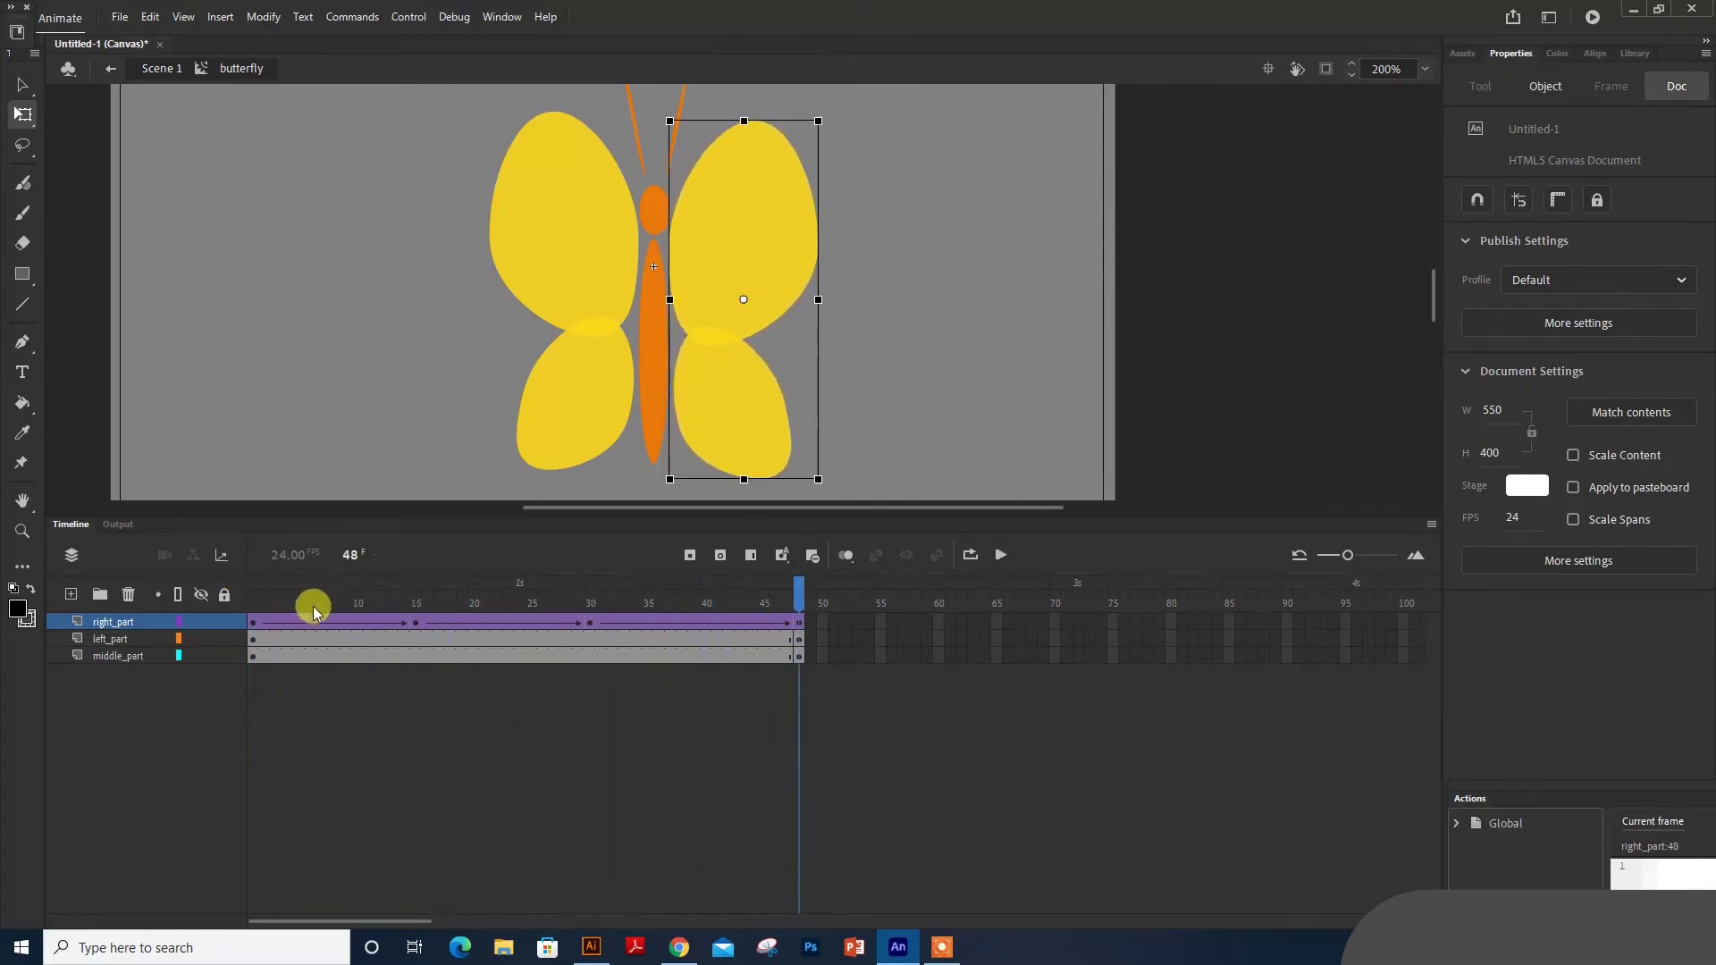
- Shorten the frame spans of all three layers together so the animation ends at frame 30
{"action": "left_click", "coordinate": [253, 621]}
{"action": "left_click", "coordinate": [801, 654], "text": "shift"}
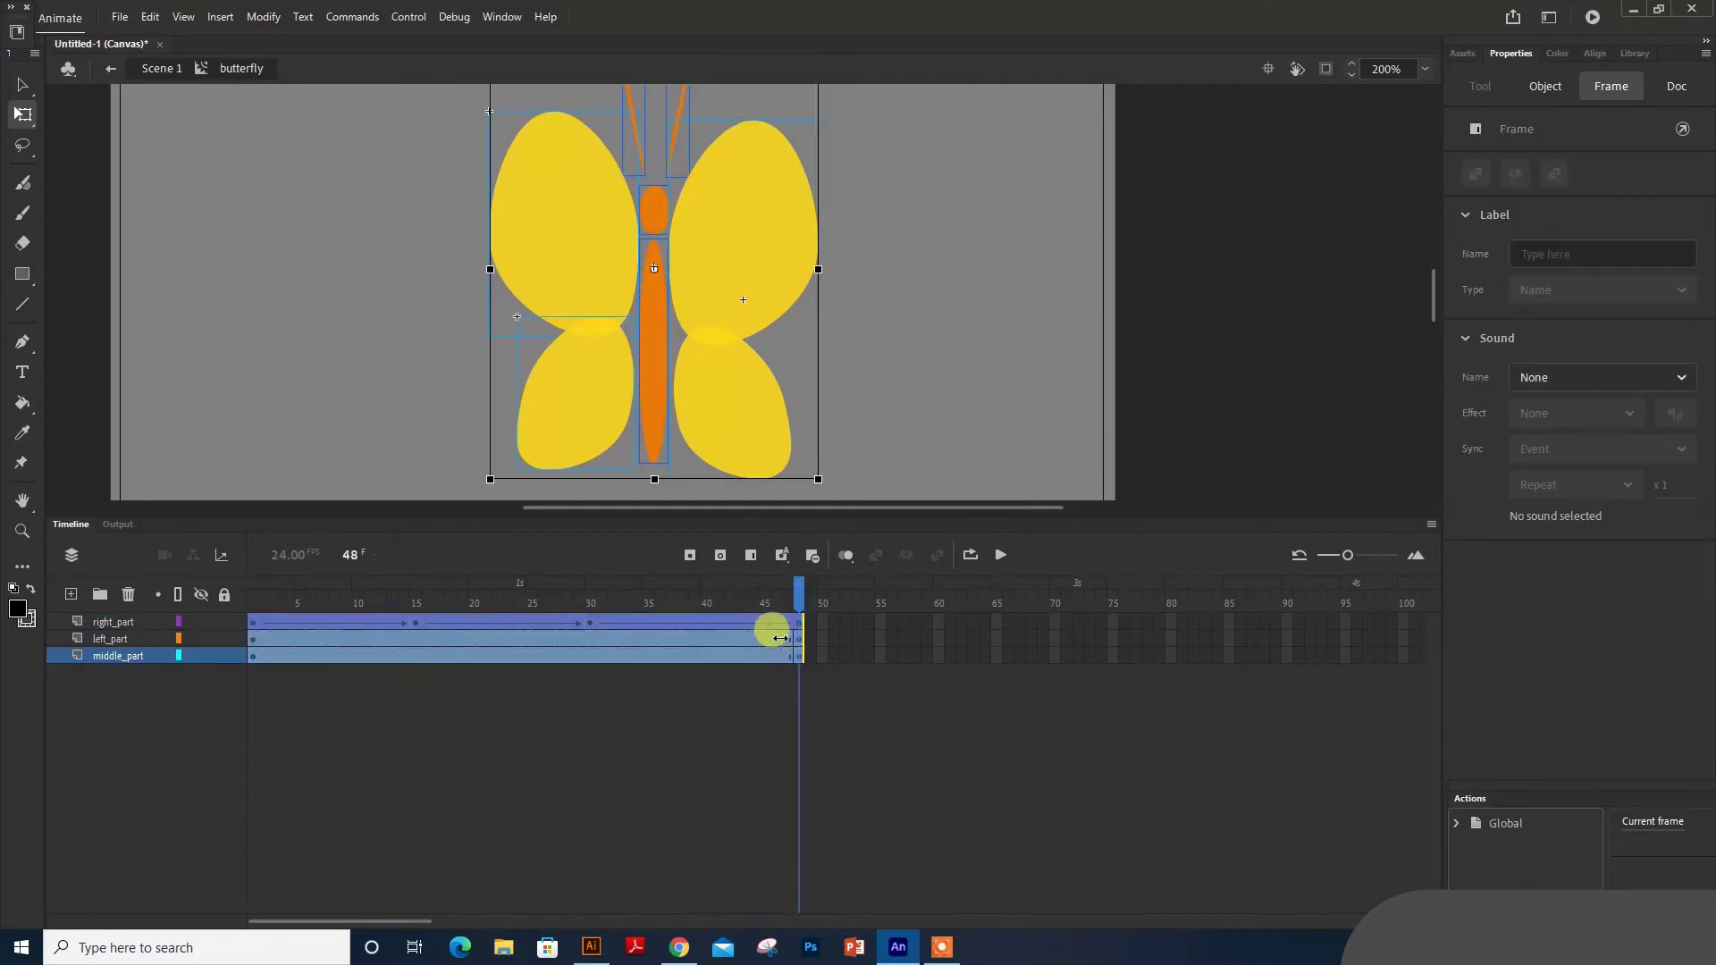
{"action": "left_click_drag", "start_coordinate": [780, 638], "coordinate": [588, 632]}
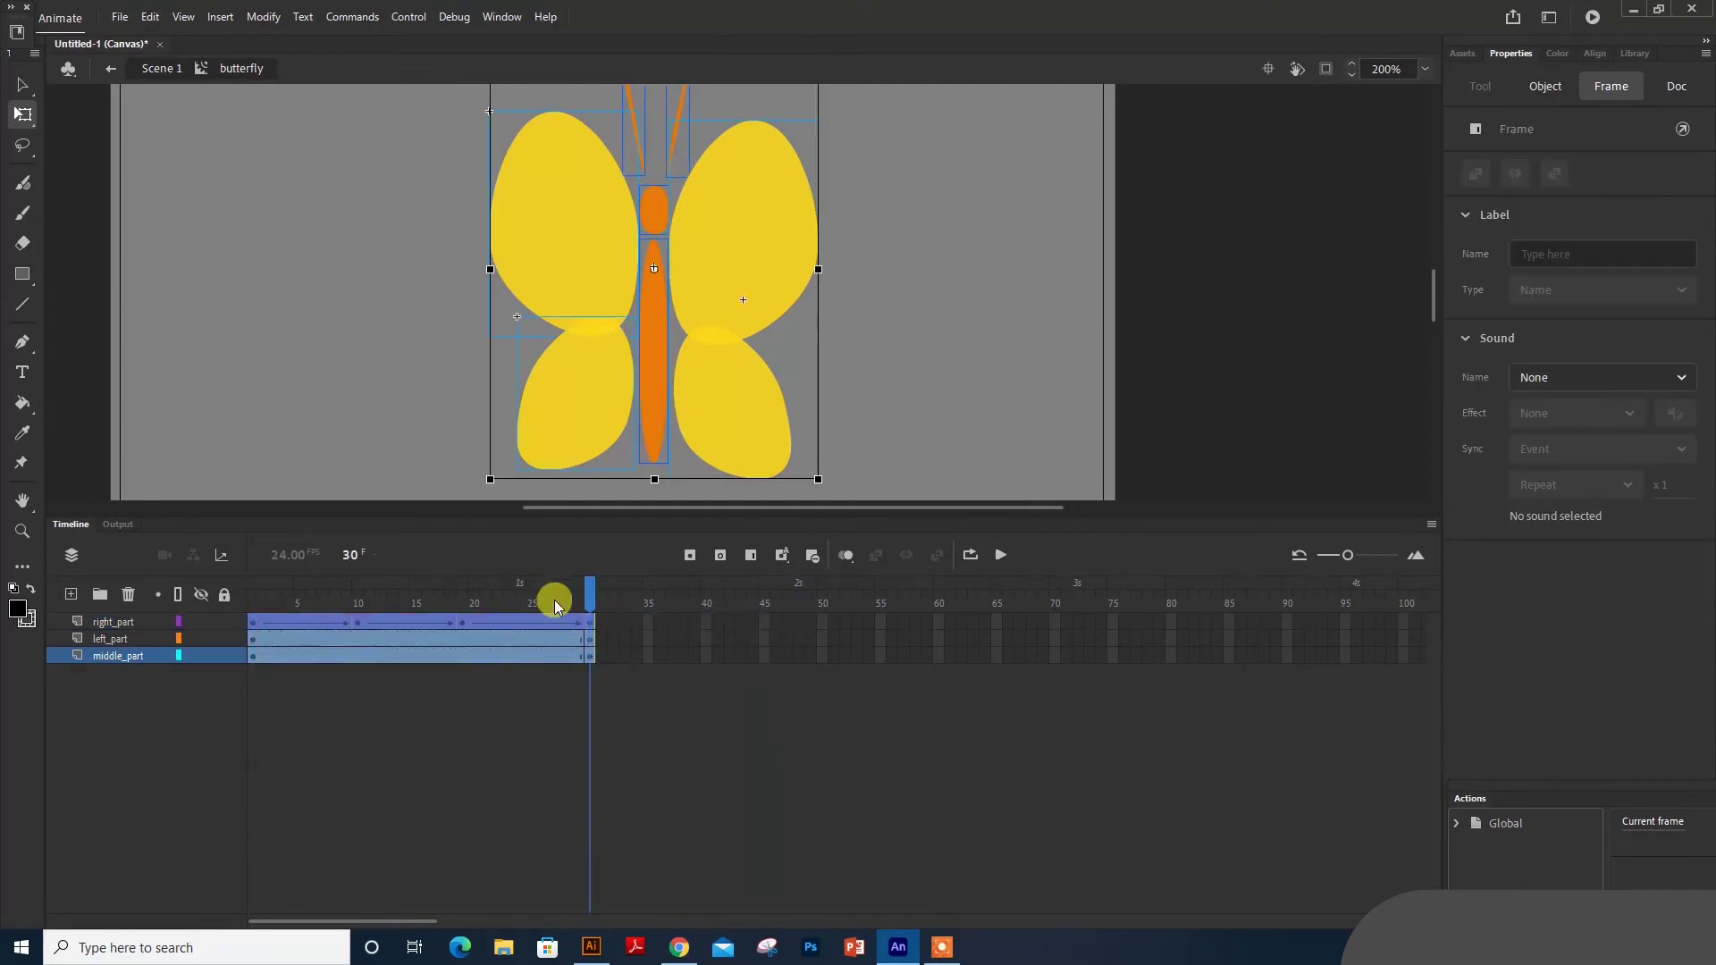
- Move the third keyframe on the right_part layer to frame 20
{"action": "left_click", "coordinate": [387, 625]}
{"action": "left_click", "coordinate": [459, 622]}
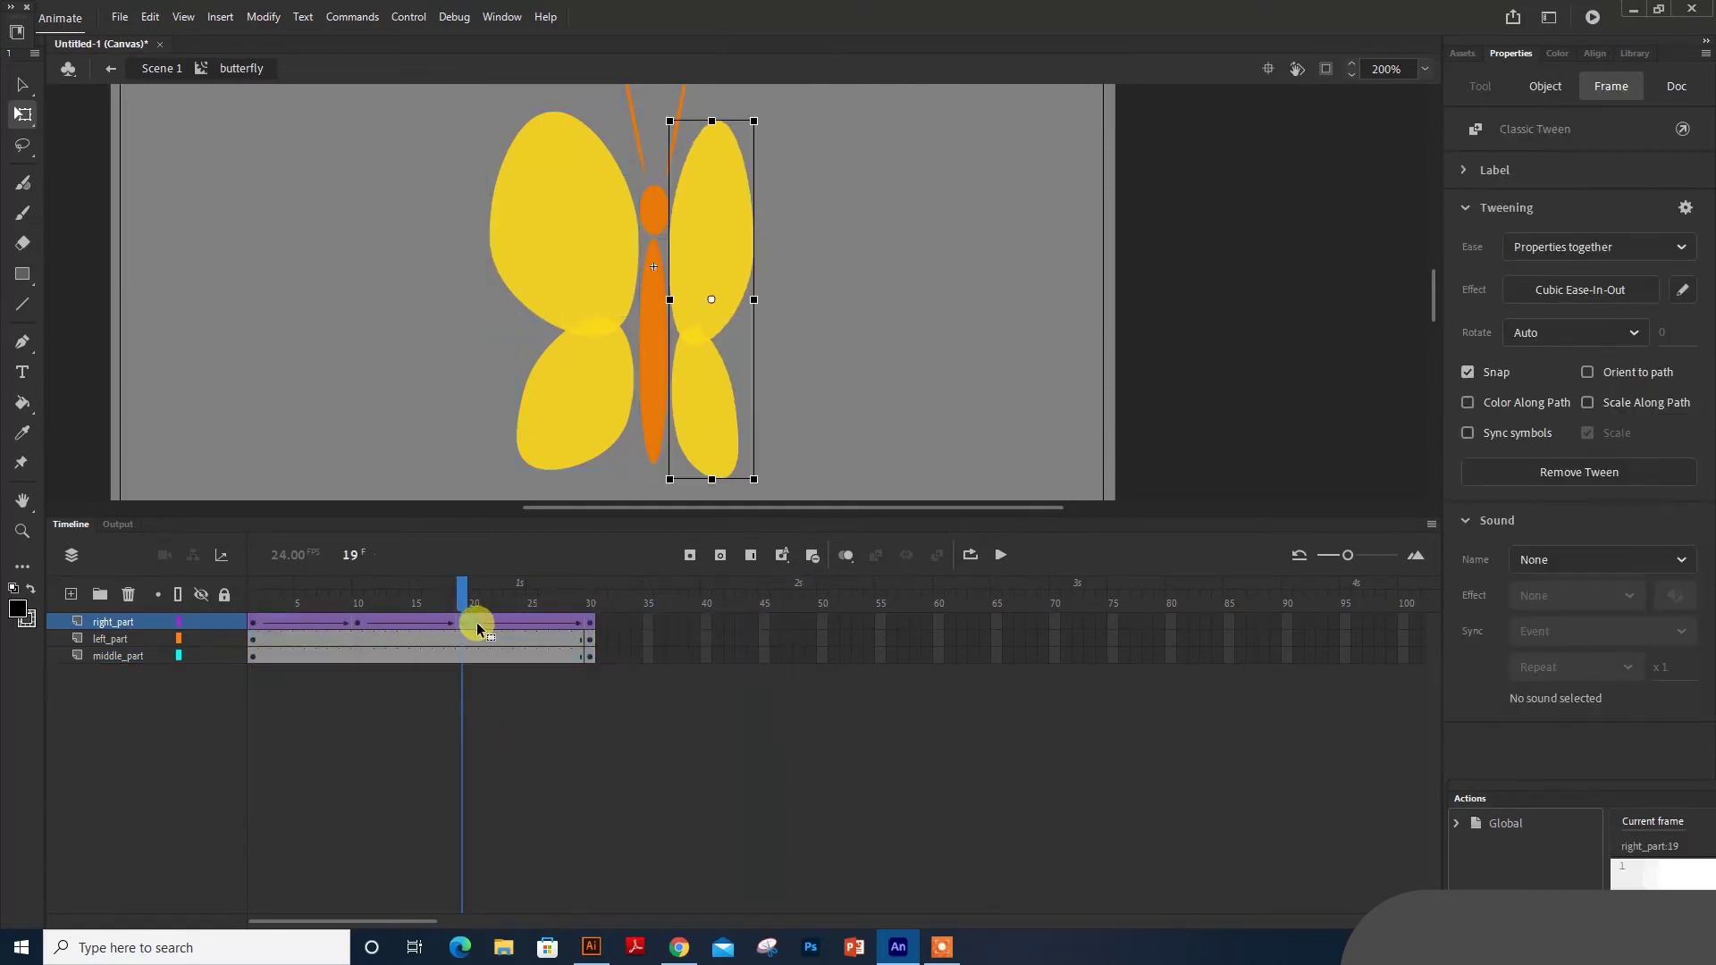
{"action": "left_click", "coordinate": [478, 606]}
- Play the animation and create a classic tween on the left_part layer across frames 1 to 30
{"action": "left_click_drag", "start_coordinate": [479, 603], "coordinate": [581, 635]}
{"action": "key", "text": "Return"}
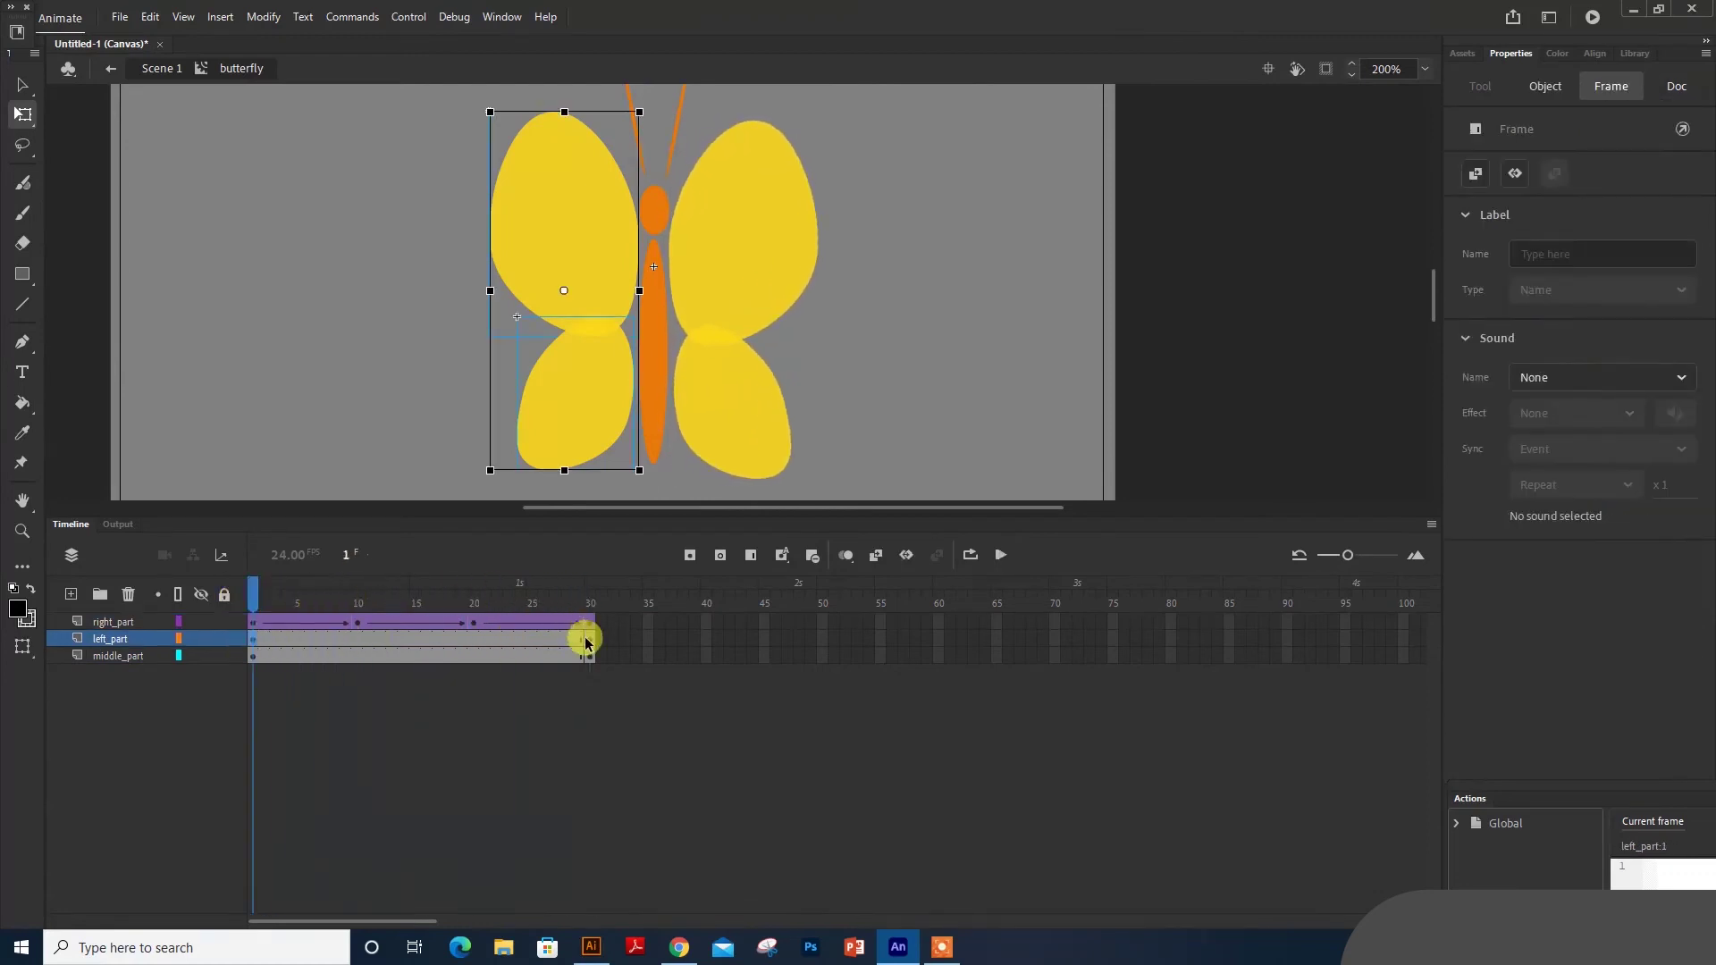
{"action": "right_click", "coordinate": [582, 635]}
{"action": "left_click", "coordinate": [720, 116]}
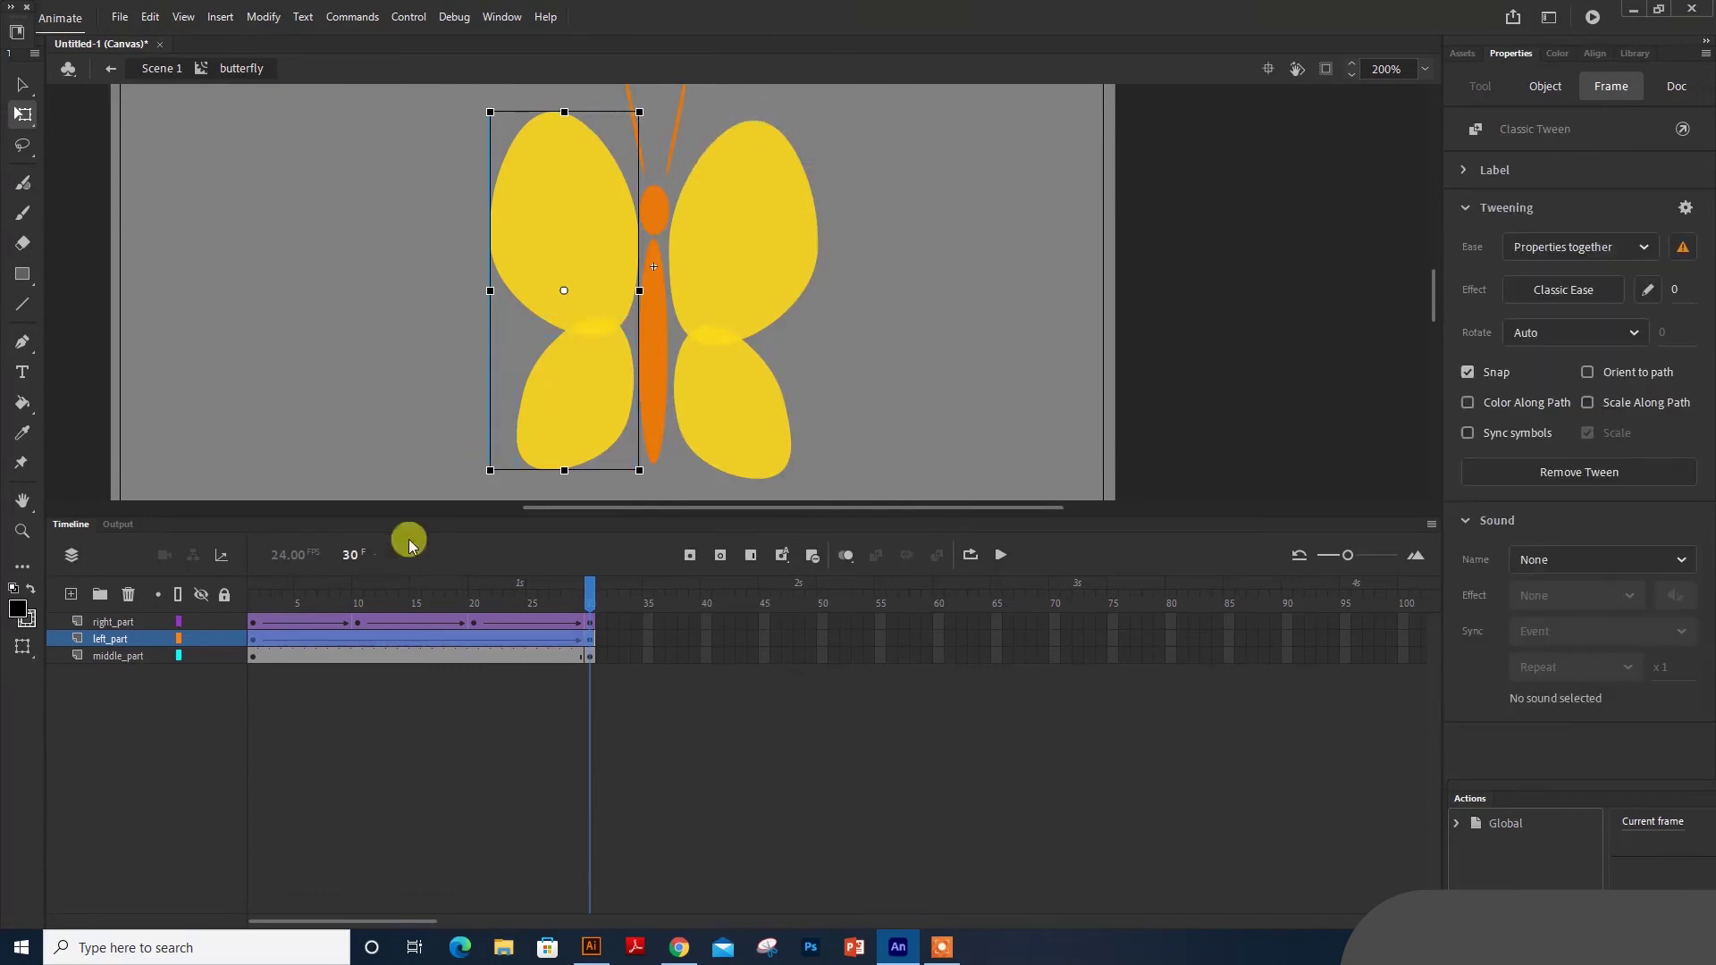
- Insert a left_part keyframe at frame 10 and narrow the left wings there to a width of about 69
{"action": "left_click", "coordinate": [358, 638]}
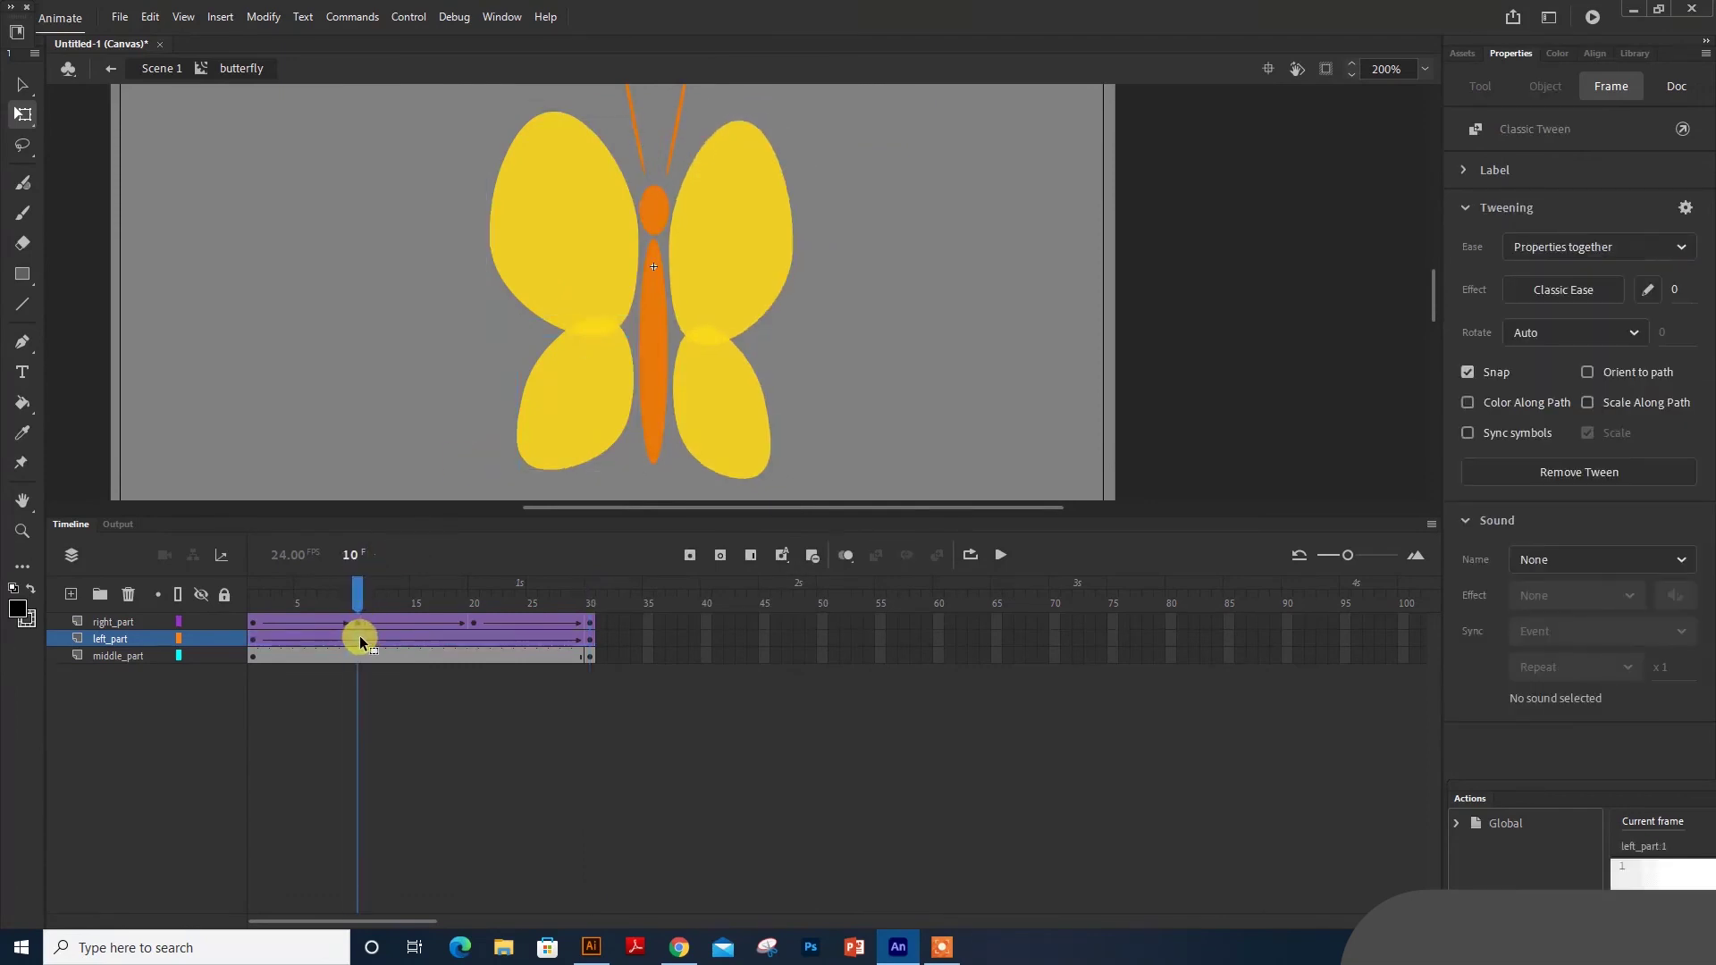
{"action": "right_click", "coordinate": [359, 635]}
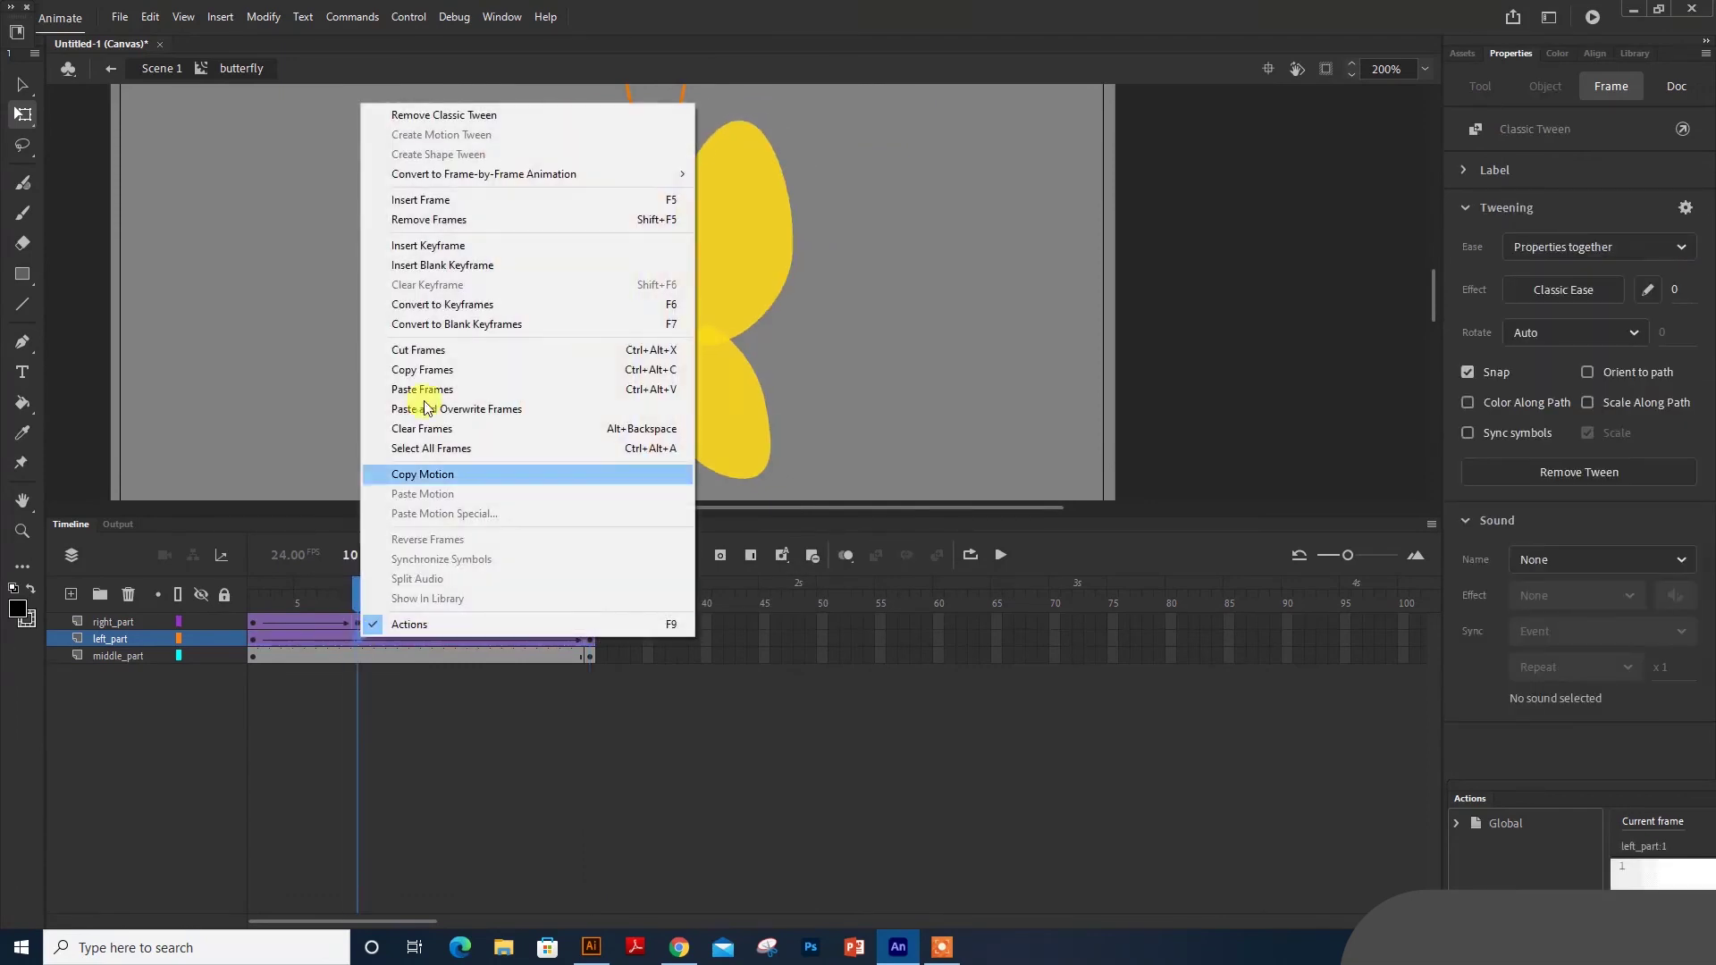
{"action": "left_click", "coordinate": [432, 238]}
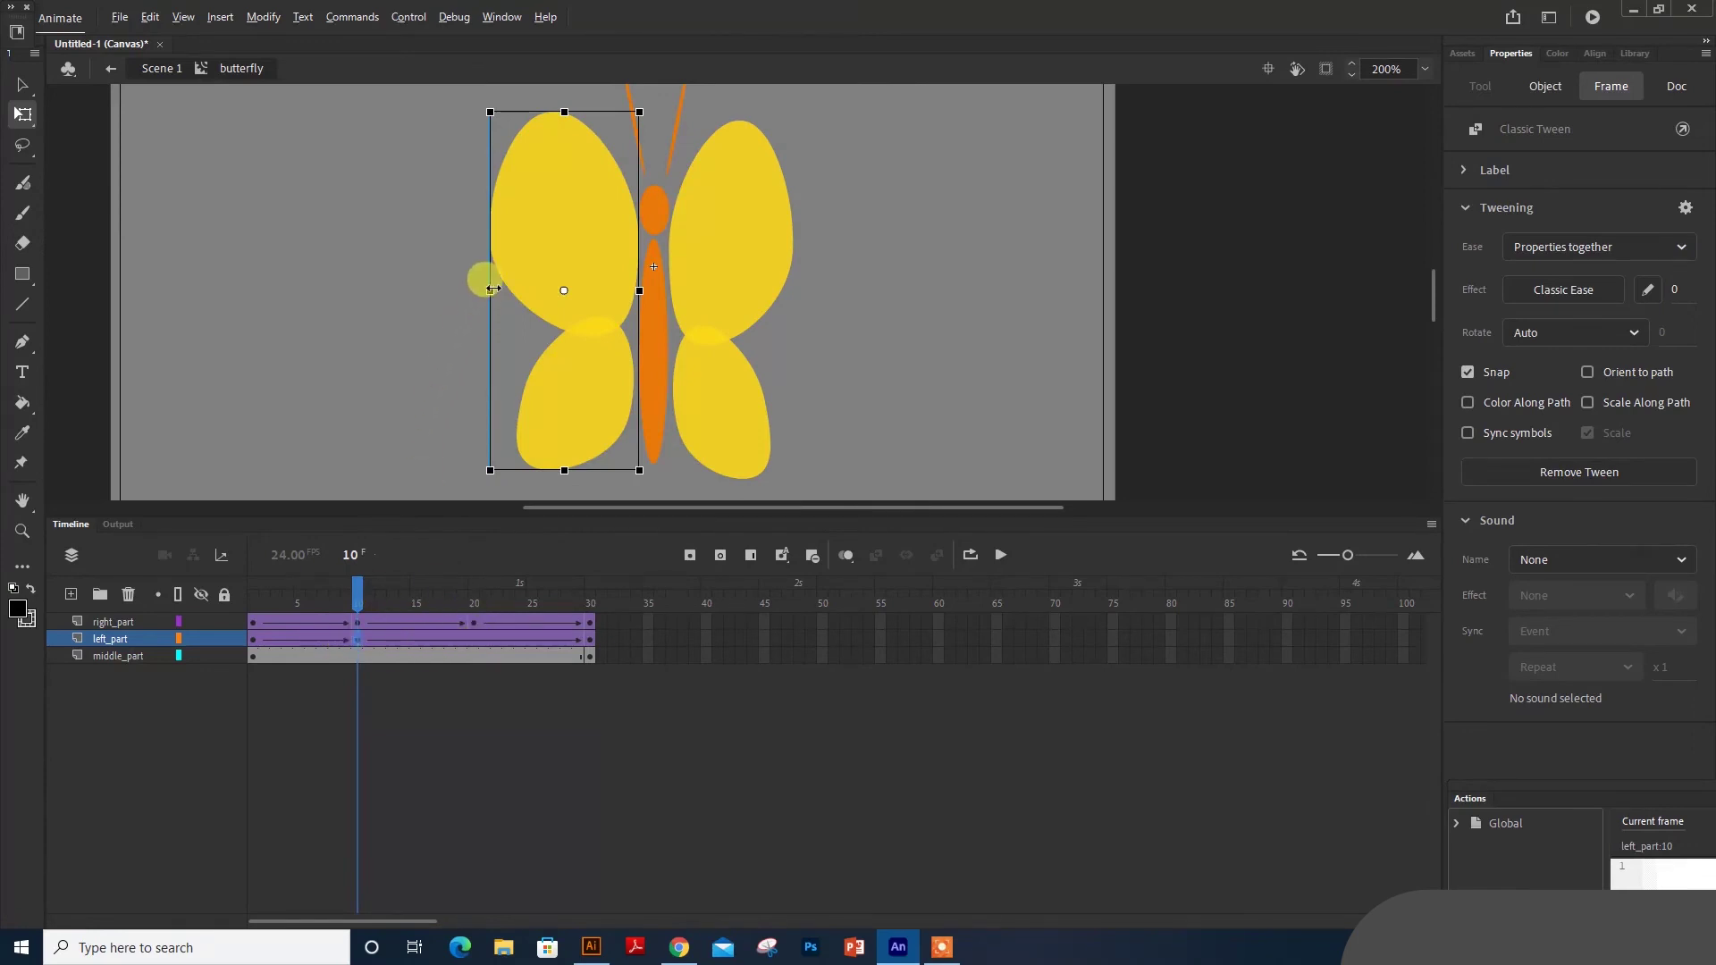
{"action": "mouse_move", "coordinate": [492, 288]}
{"action": "left_mouse_down"}
{"action": "mouse_move", "coordinate": [540, 287]}
{"action": "mouse_move", "coordinate": [514, 287]}
{"action": "left_mouse_up"}
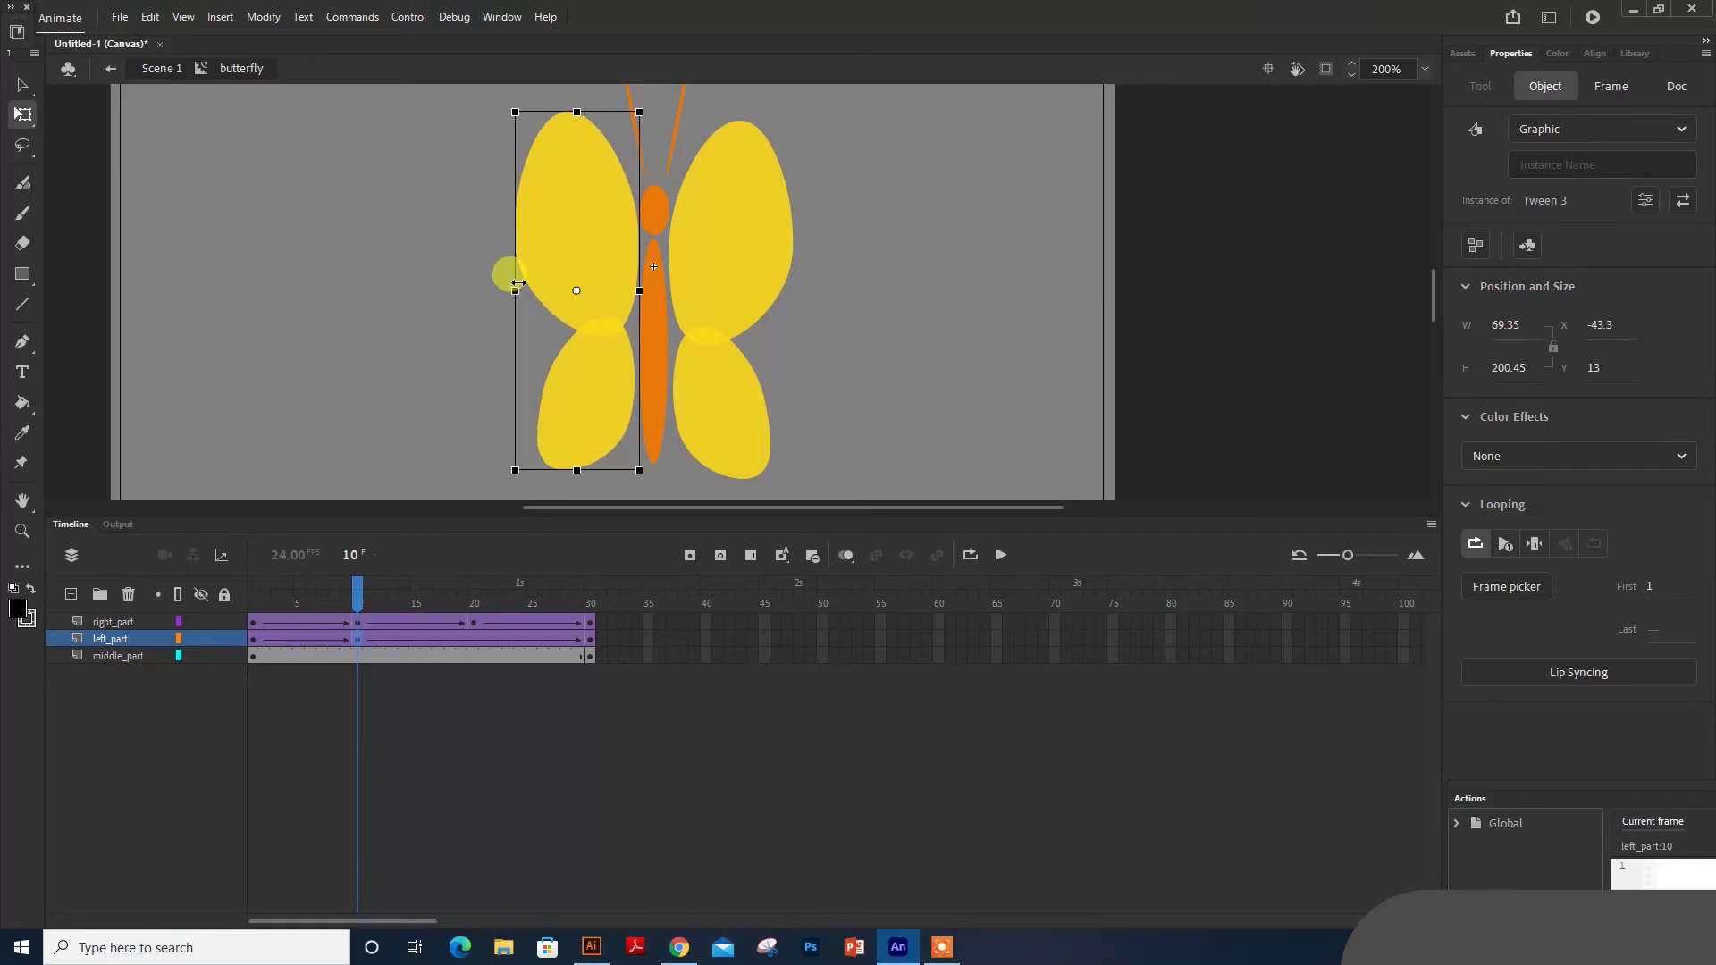
- Insert a left_part keyframe at frame 20, narrow the left wings to match the right ones, and scrub back to the start
{"action": "right_click", "coordinate": [485, 642]}
{"action": "left_click", "coordinate": [475, 260]}
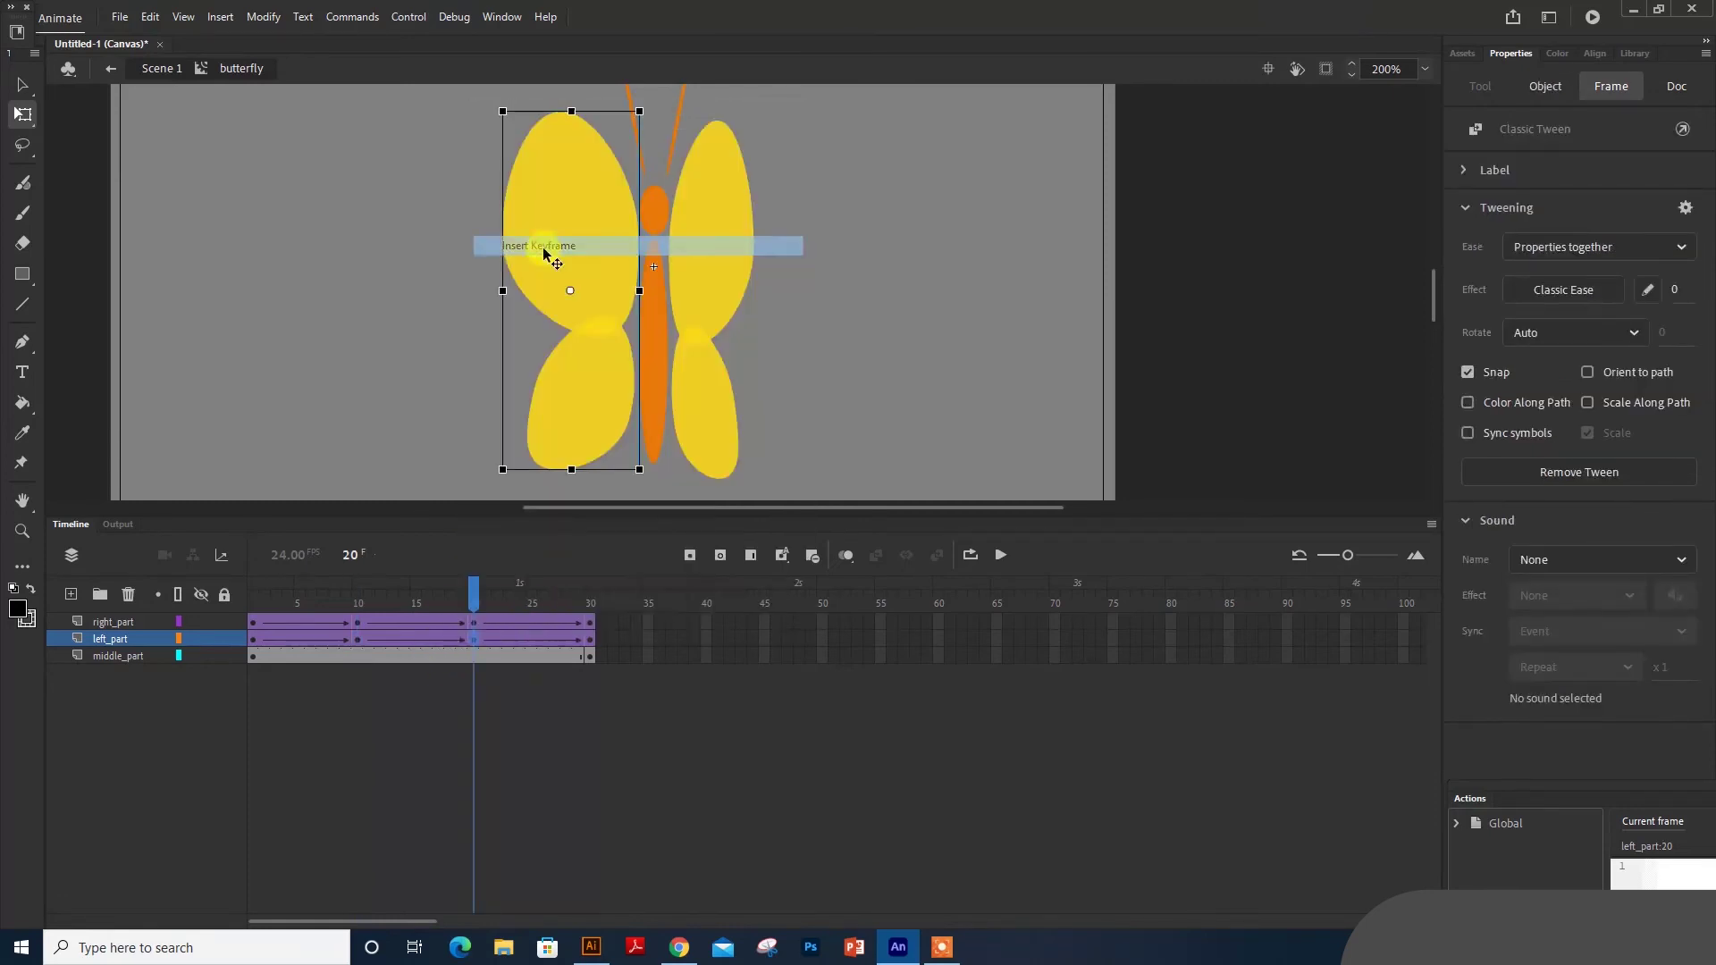
{"action": "left_click_drag", "start_coordinate": [503, 290], "coordinate": [568, 290]}
{"action": "left_click_drag", "start_coordinate": [474, 586], "coordinate": [255, 630]}
- Apply Cubic Ease In Out to all left_part tweens across frames 1 to 30 and play the animation
{"action": "left_click", "coordinate": [251, 641]}
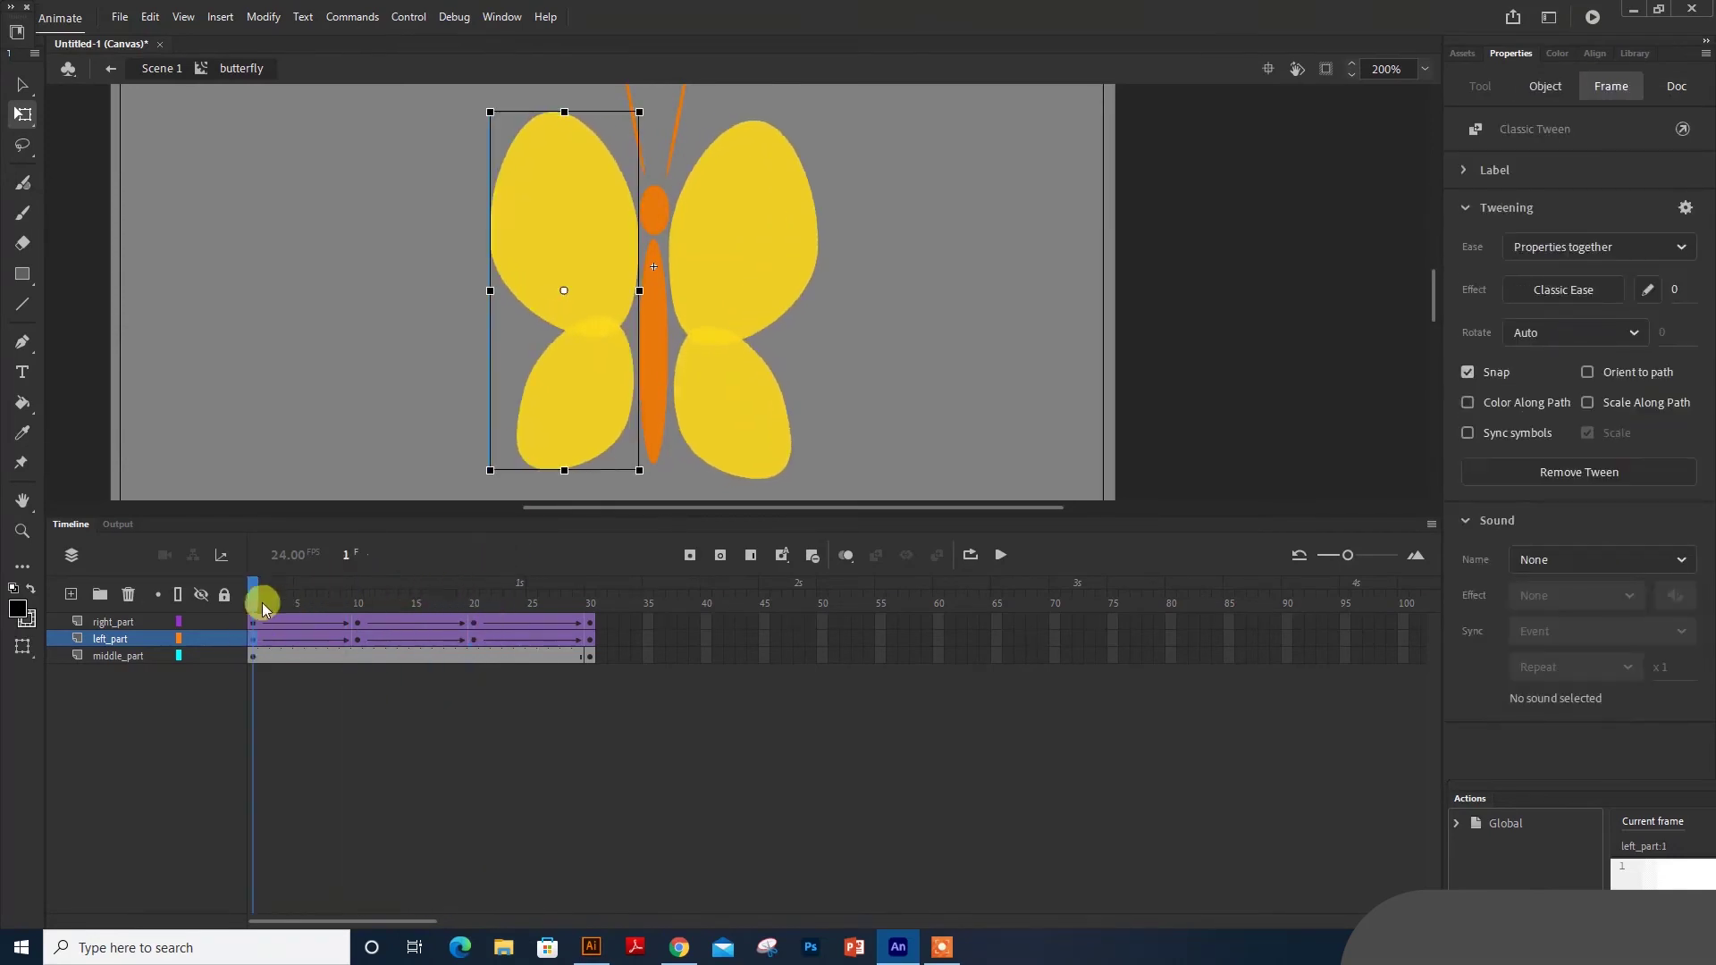
{"action": "left_click", "coordinate": [471, 623]}
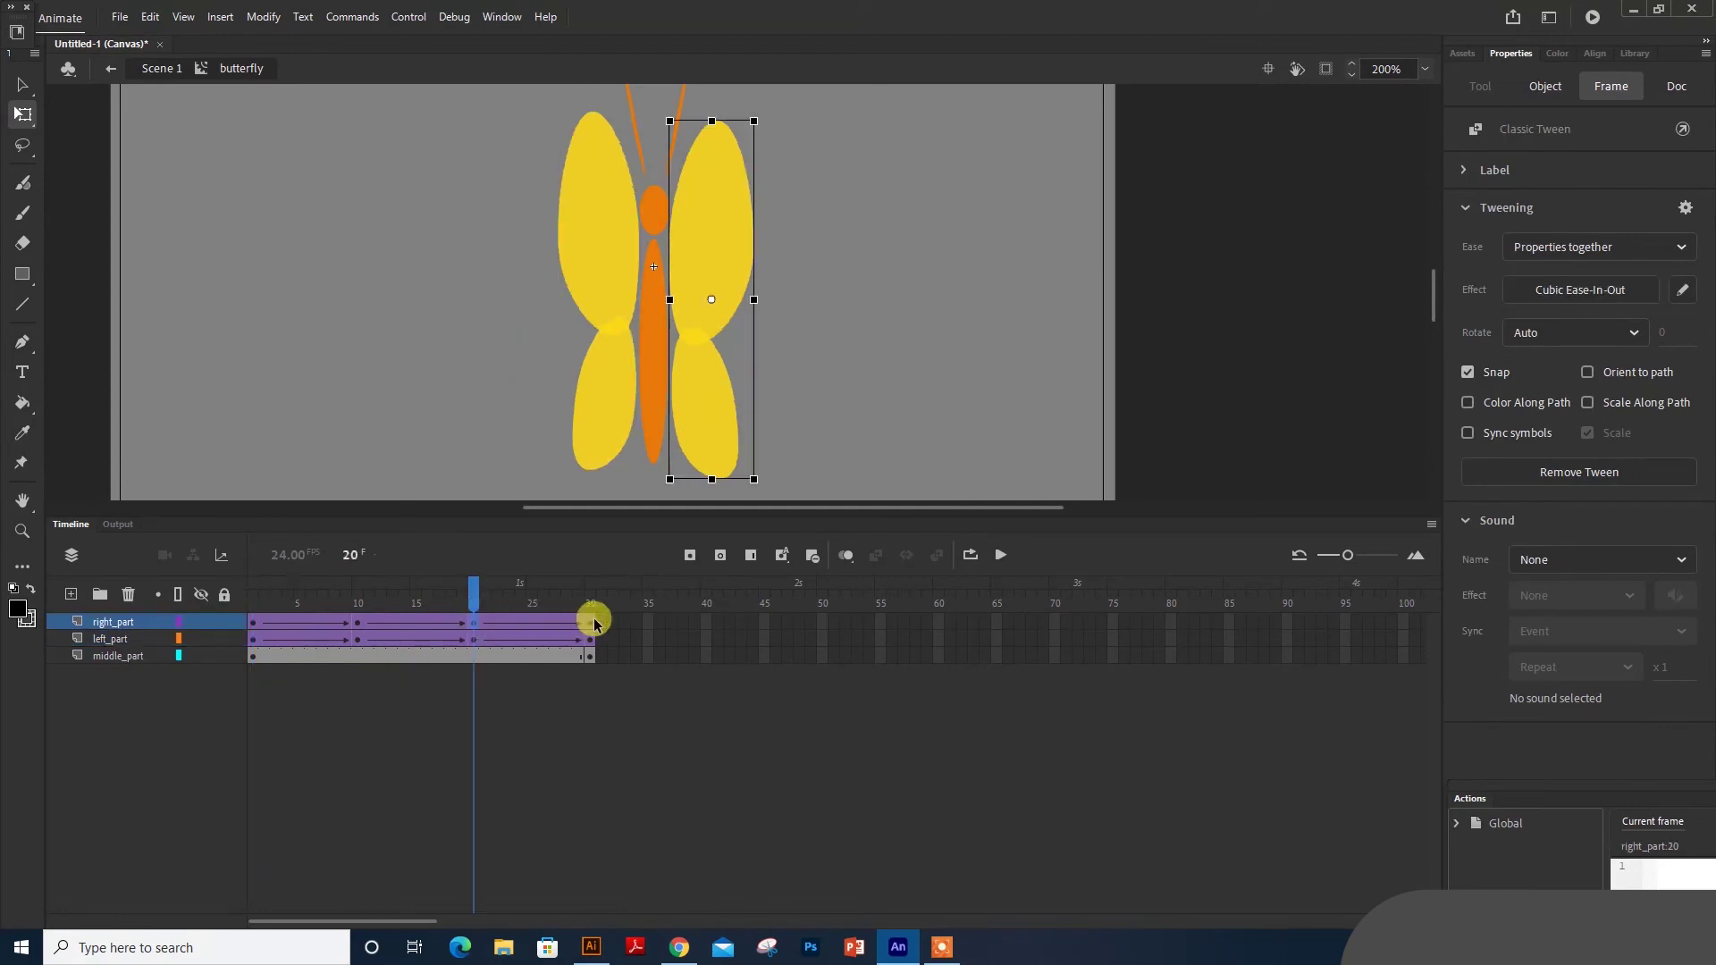
{"action": "left_click", "coordinate": [590, 621]}
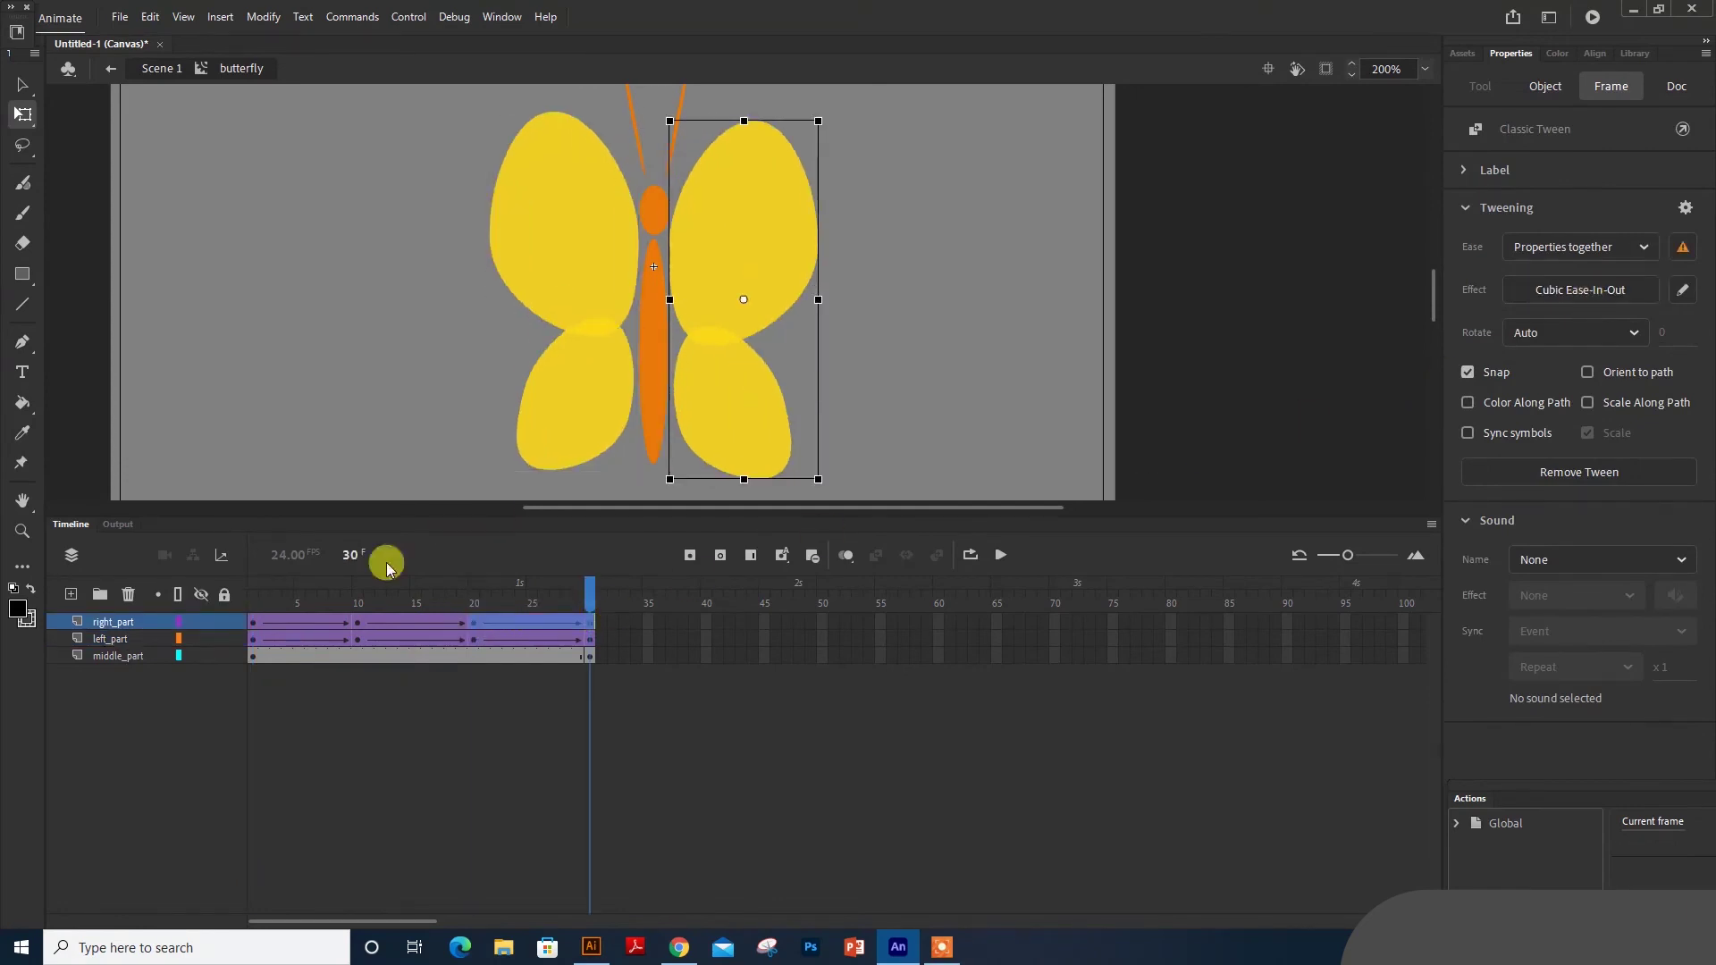
{"action": "left_click", "coordinate": [239, 639]}
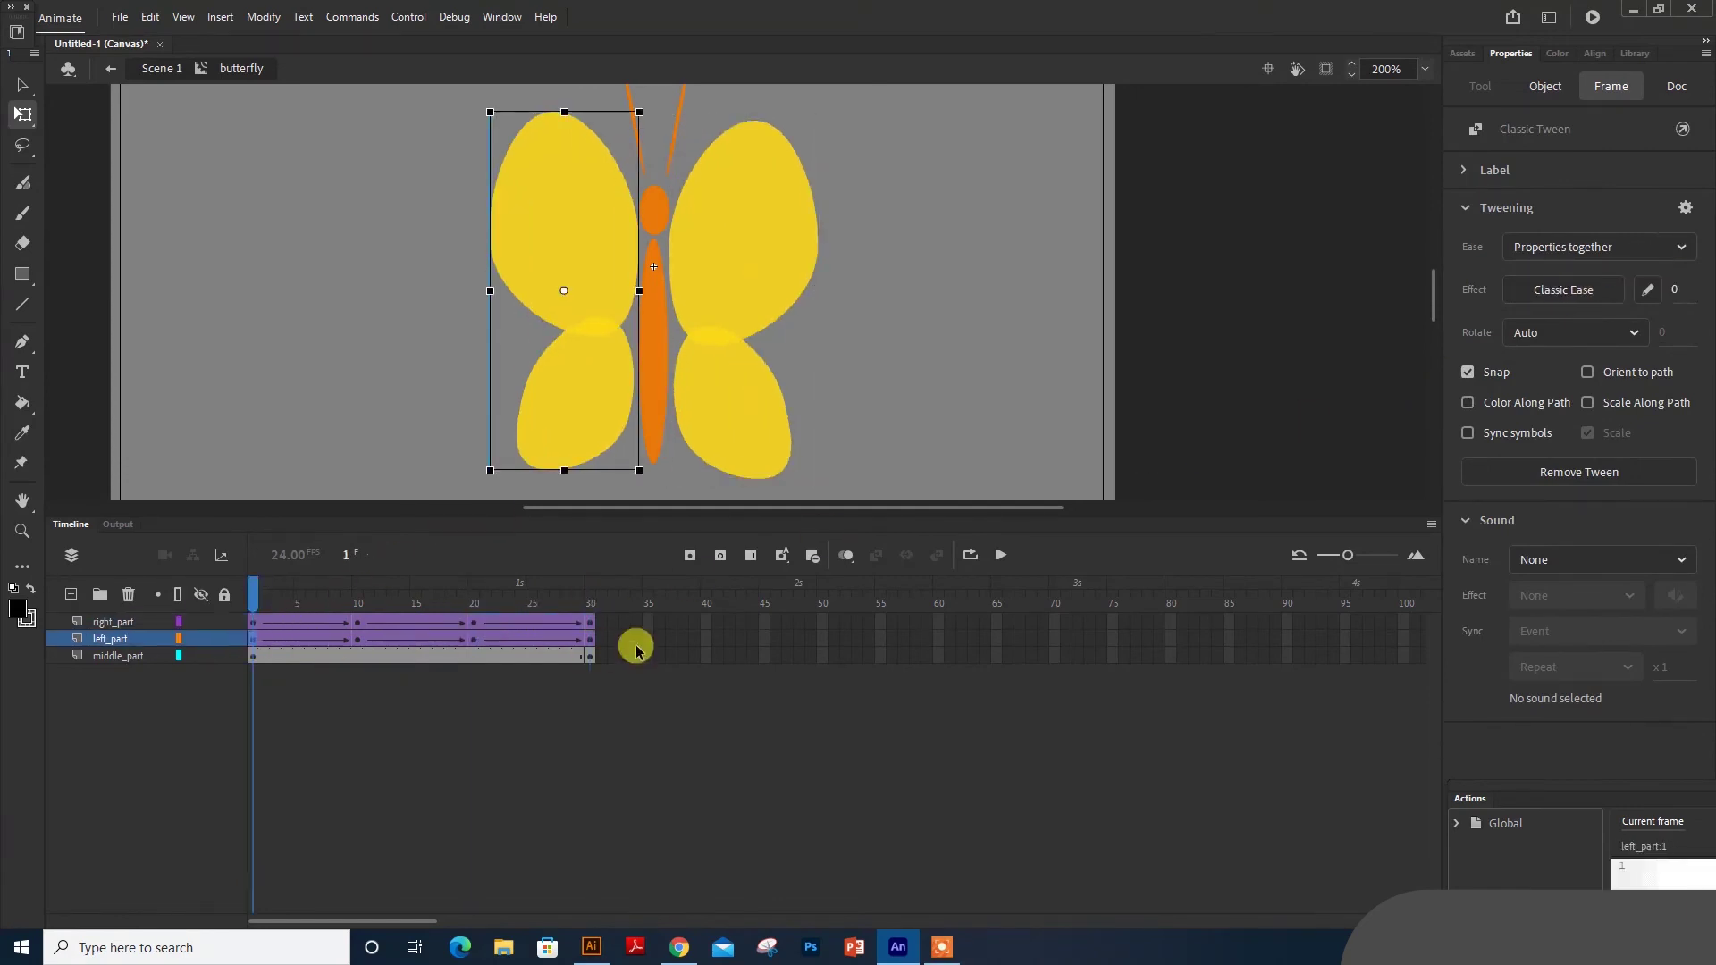
{"action": "left_click", "coordinate": [1541, 304]}
{"action": "left_click", "coordinate": [1168, 444]}
{"action": "left_click", "coordinate": [1251, 375]}
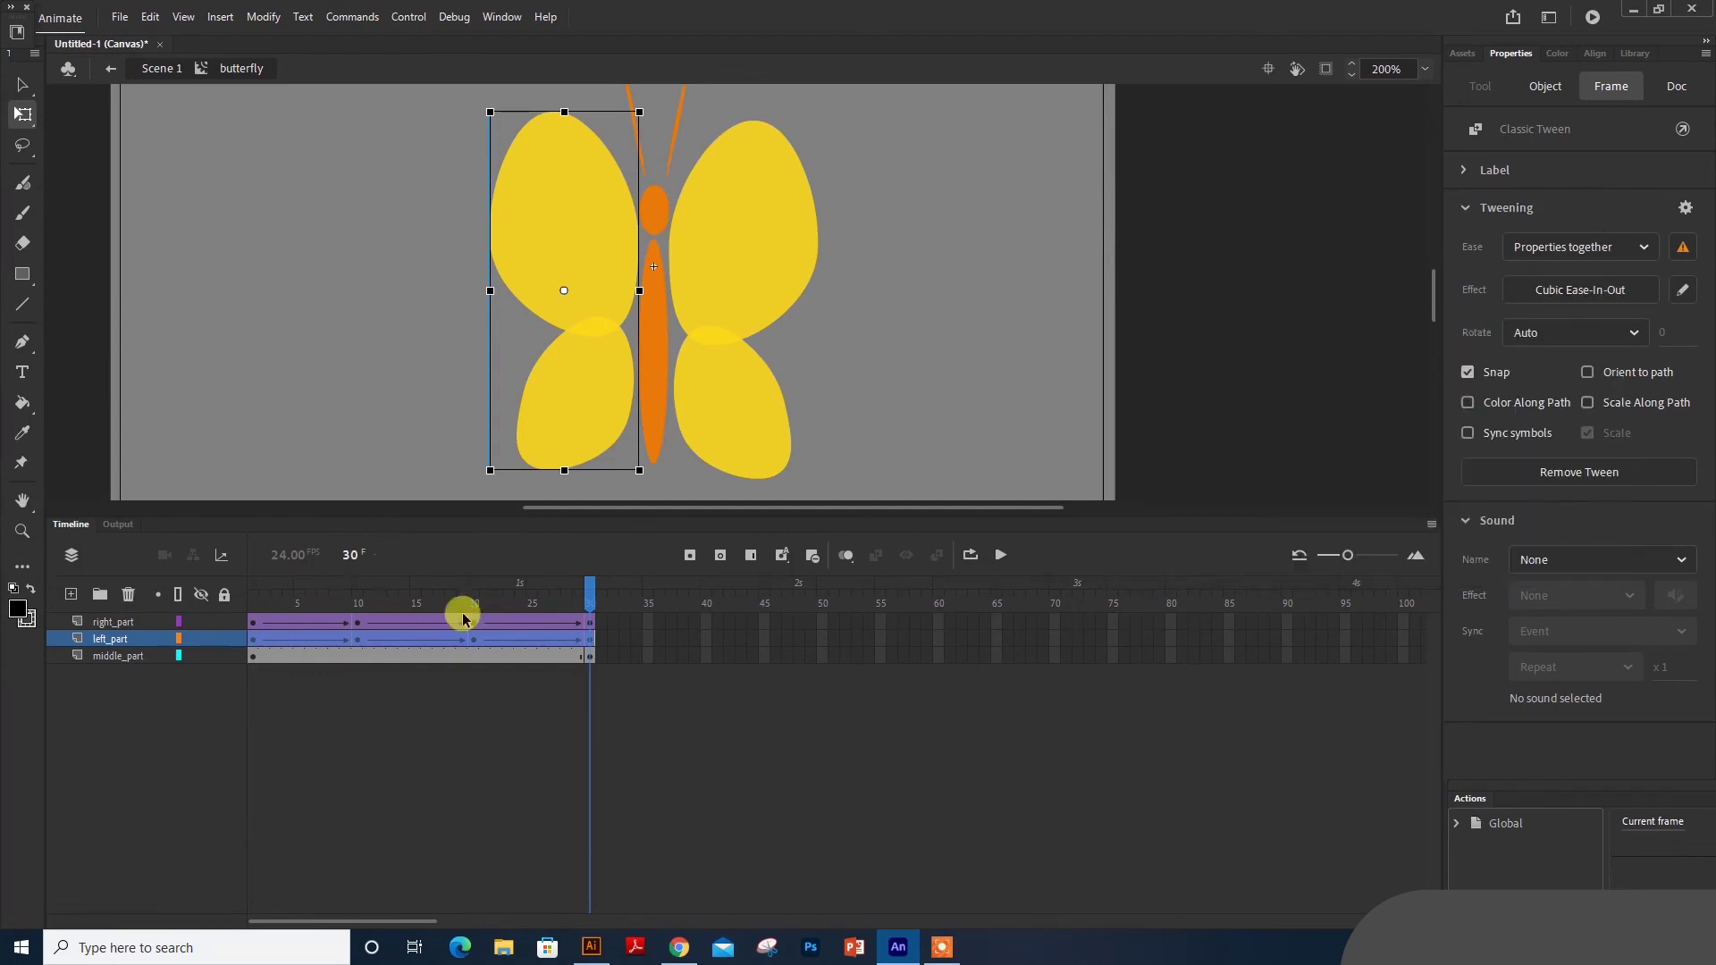
{"action": "key", "text": "Return"}
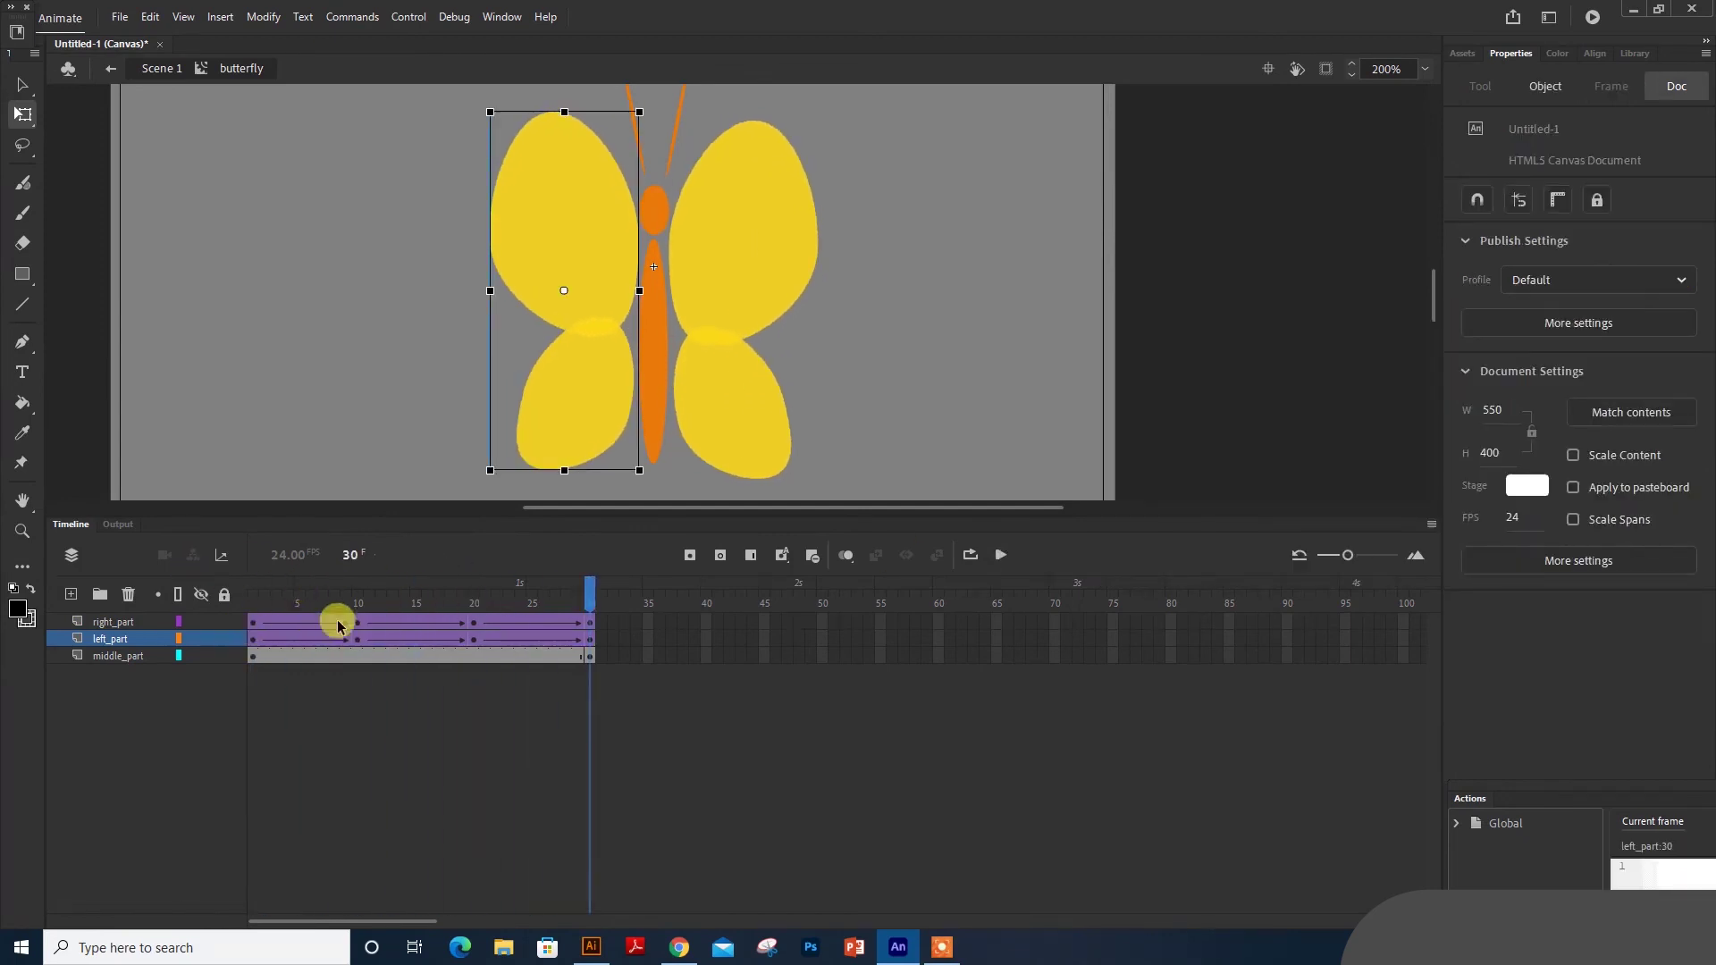
- Widen the right wings at frame 10 to a width of about 76
{"action": "left_click", "coordinate": [356, 623]}
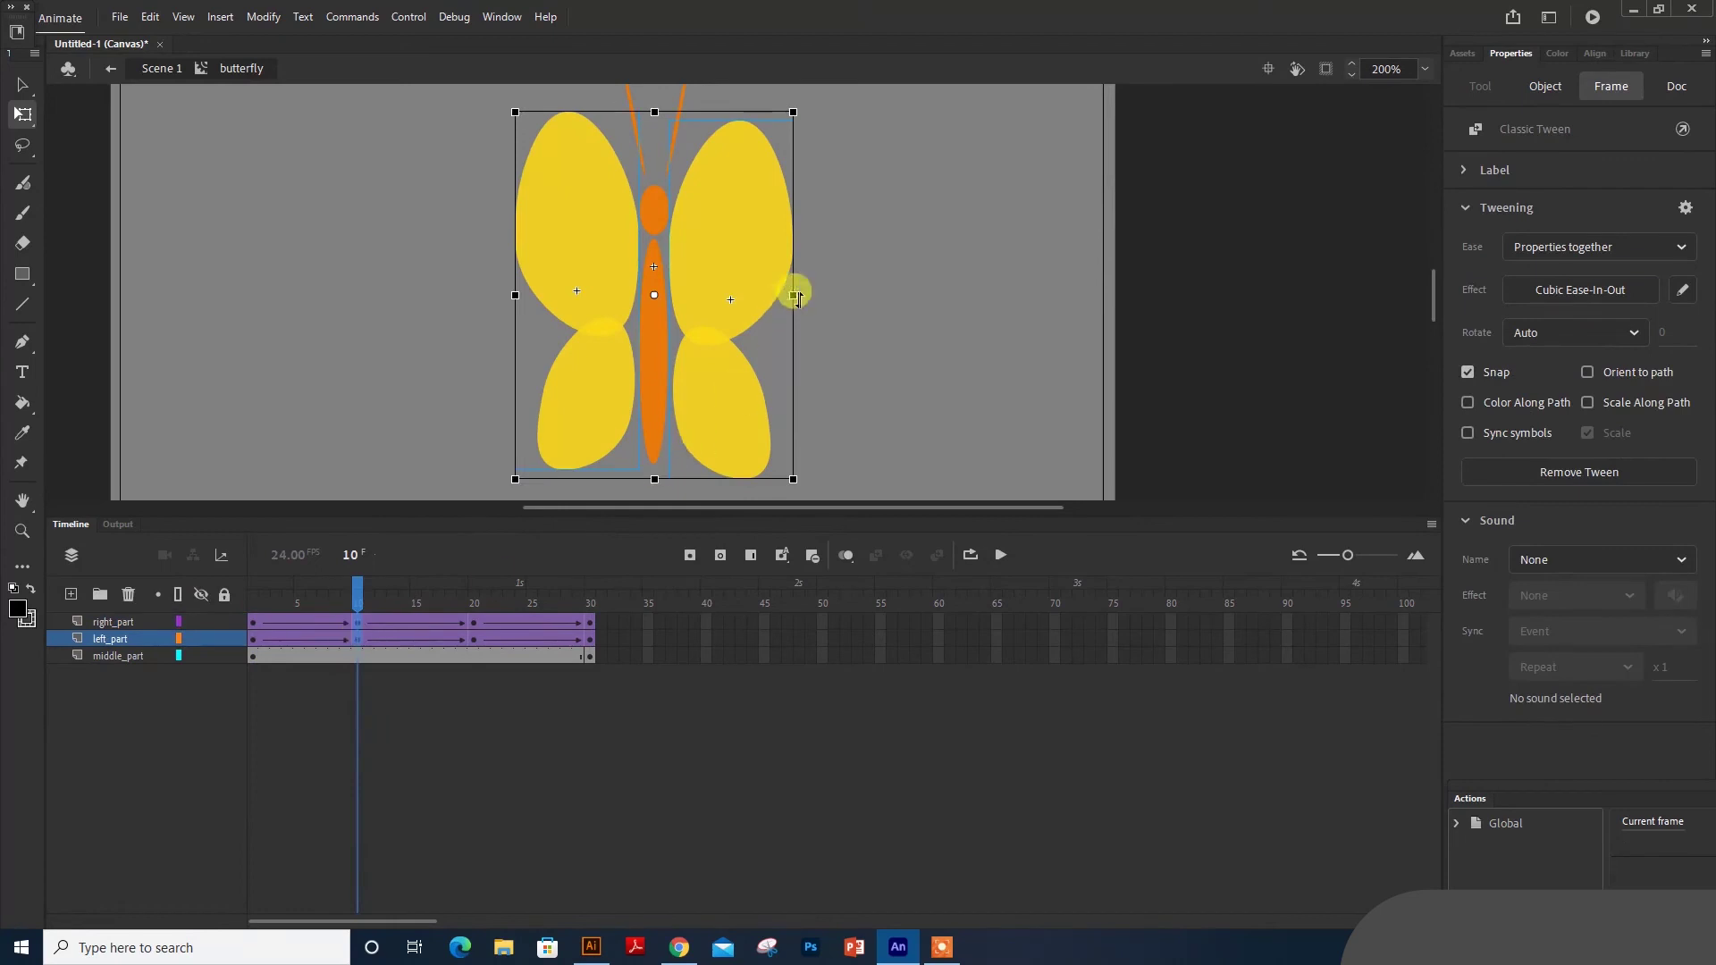
{"action": "left_click", "coordinate": [795, 295]}
{"action": "left_click", "coordinate": [665, 400]}
{"action": "left_click", "coordinate": [740, 320]}
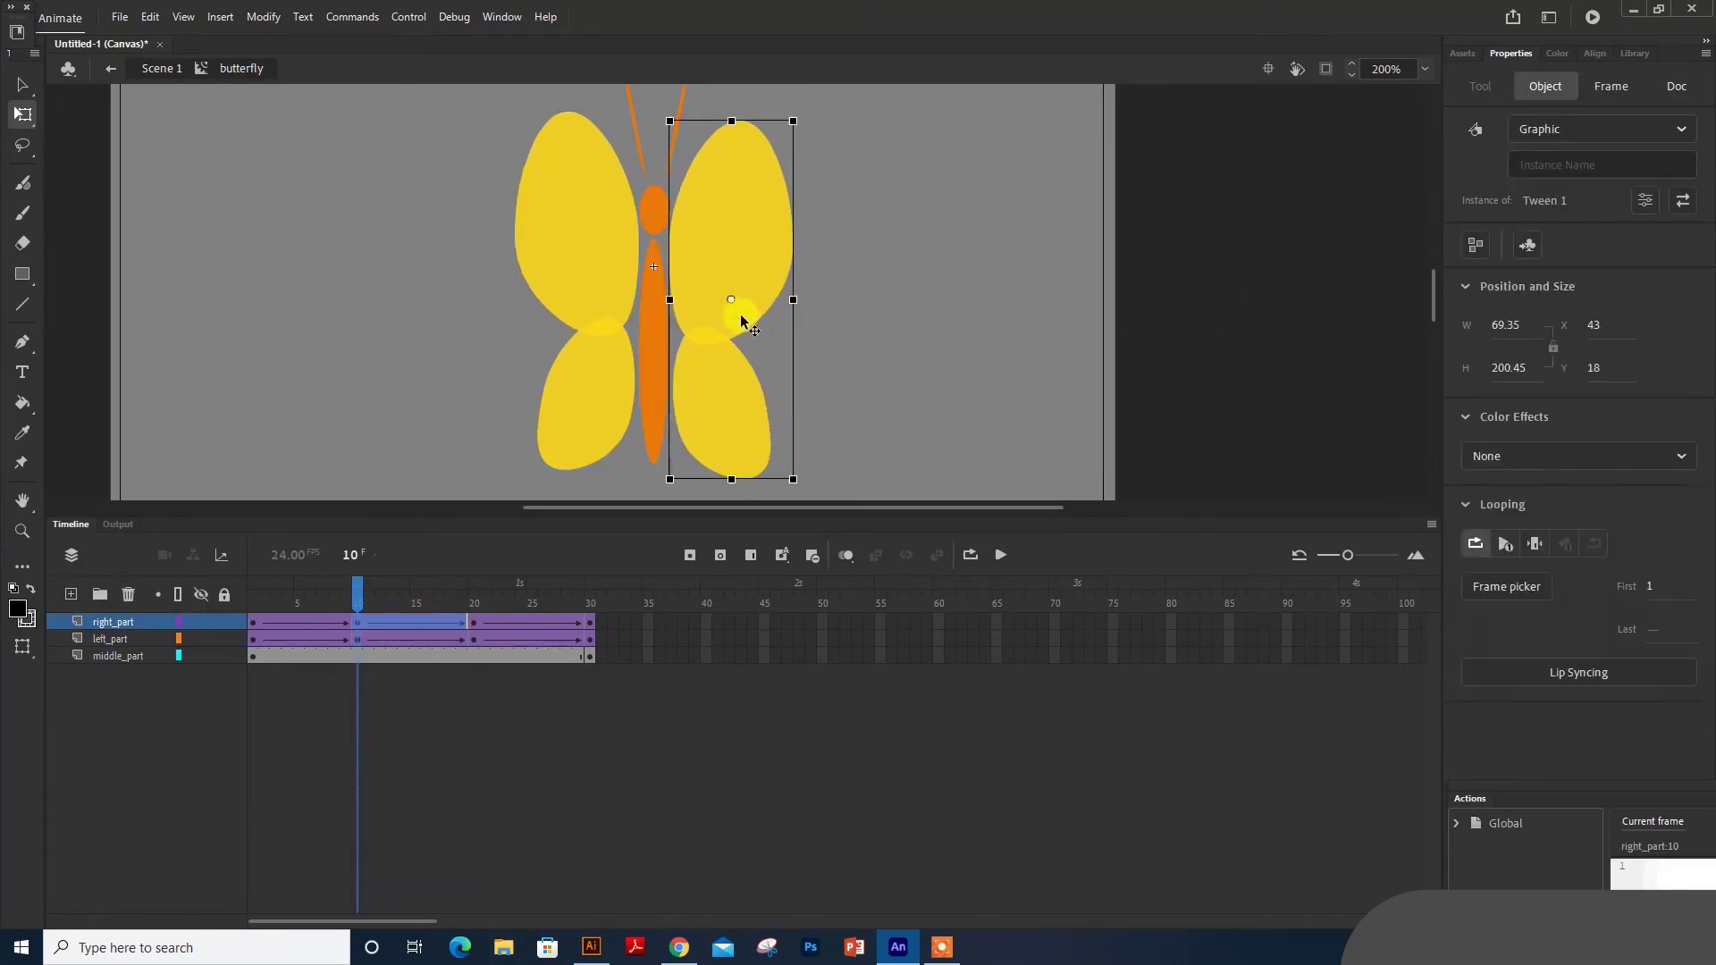
{"action": "left_click_drag", "start_coordinate": [796, 297], "coordinate": [806, 295]}
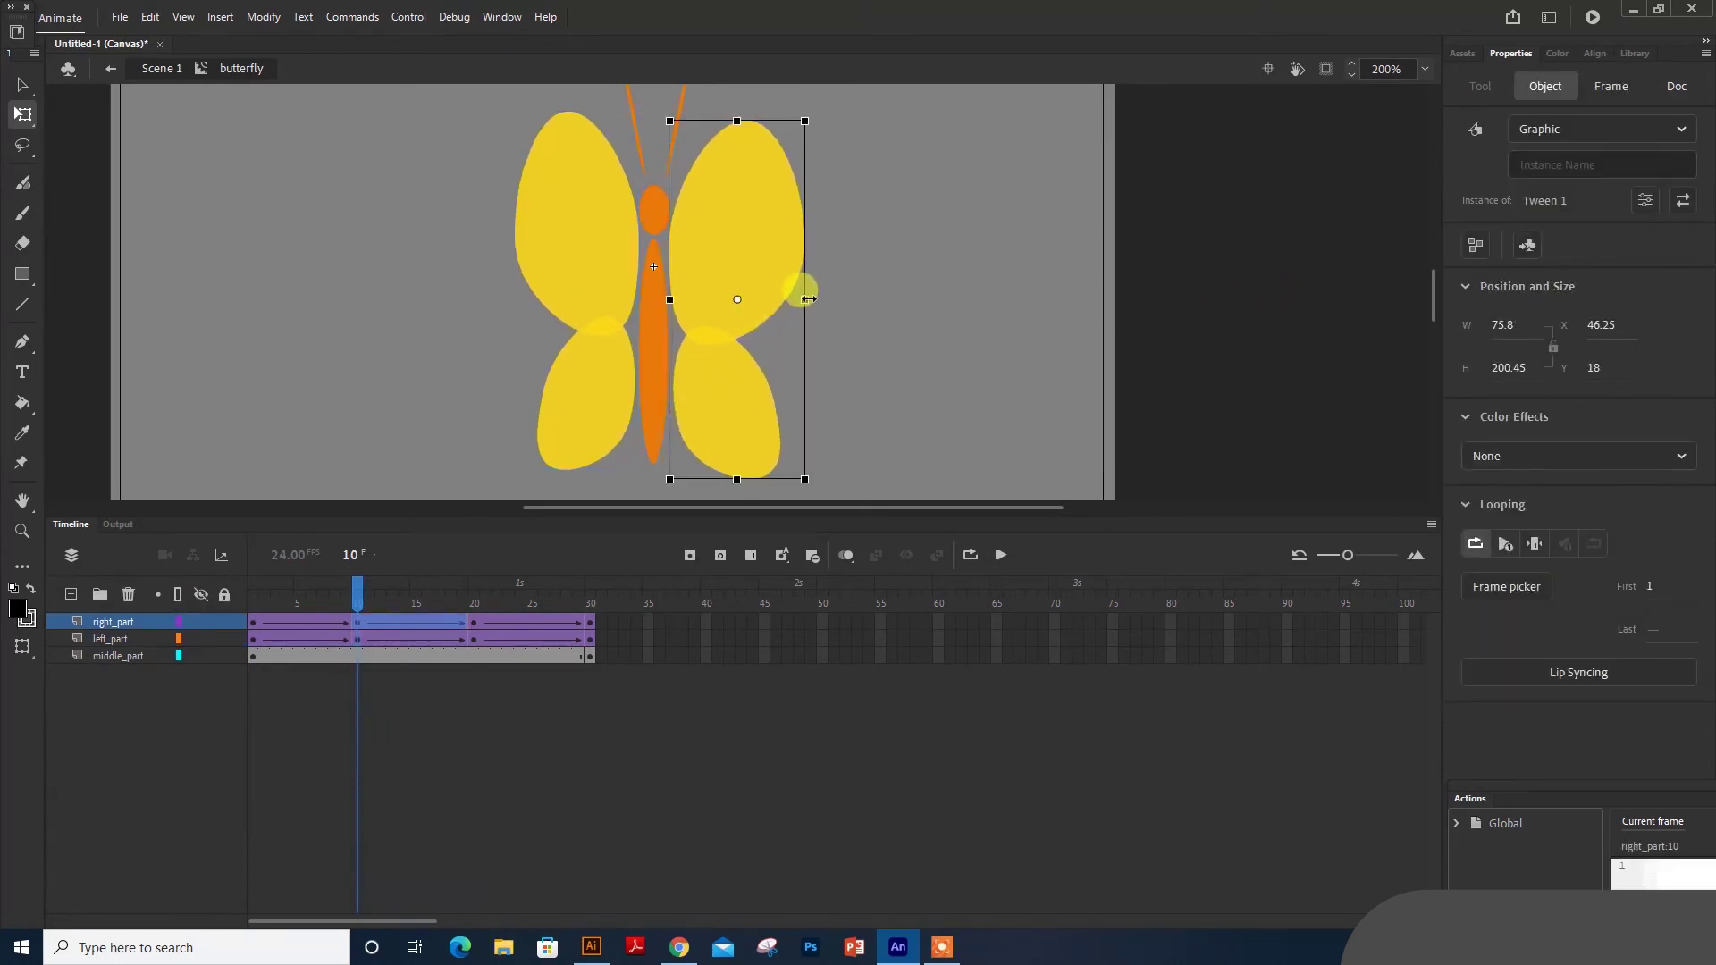
- Widen the left wings at frame 10 to a width of about 77 and play the animation from the start
{"action": "left_click", "coordinate": [533, 302]}
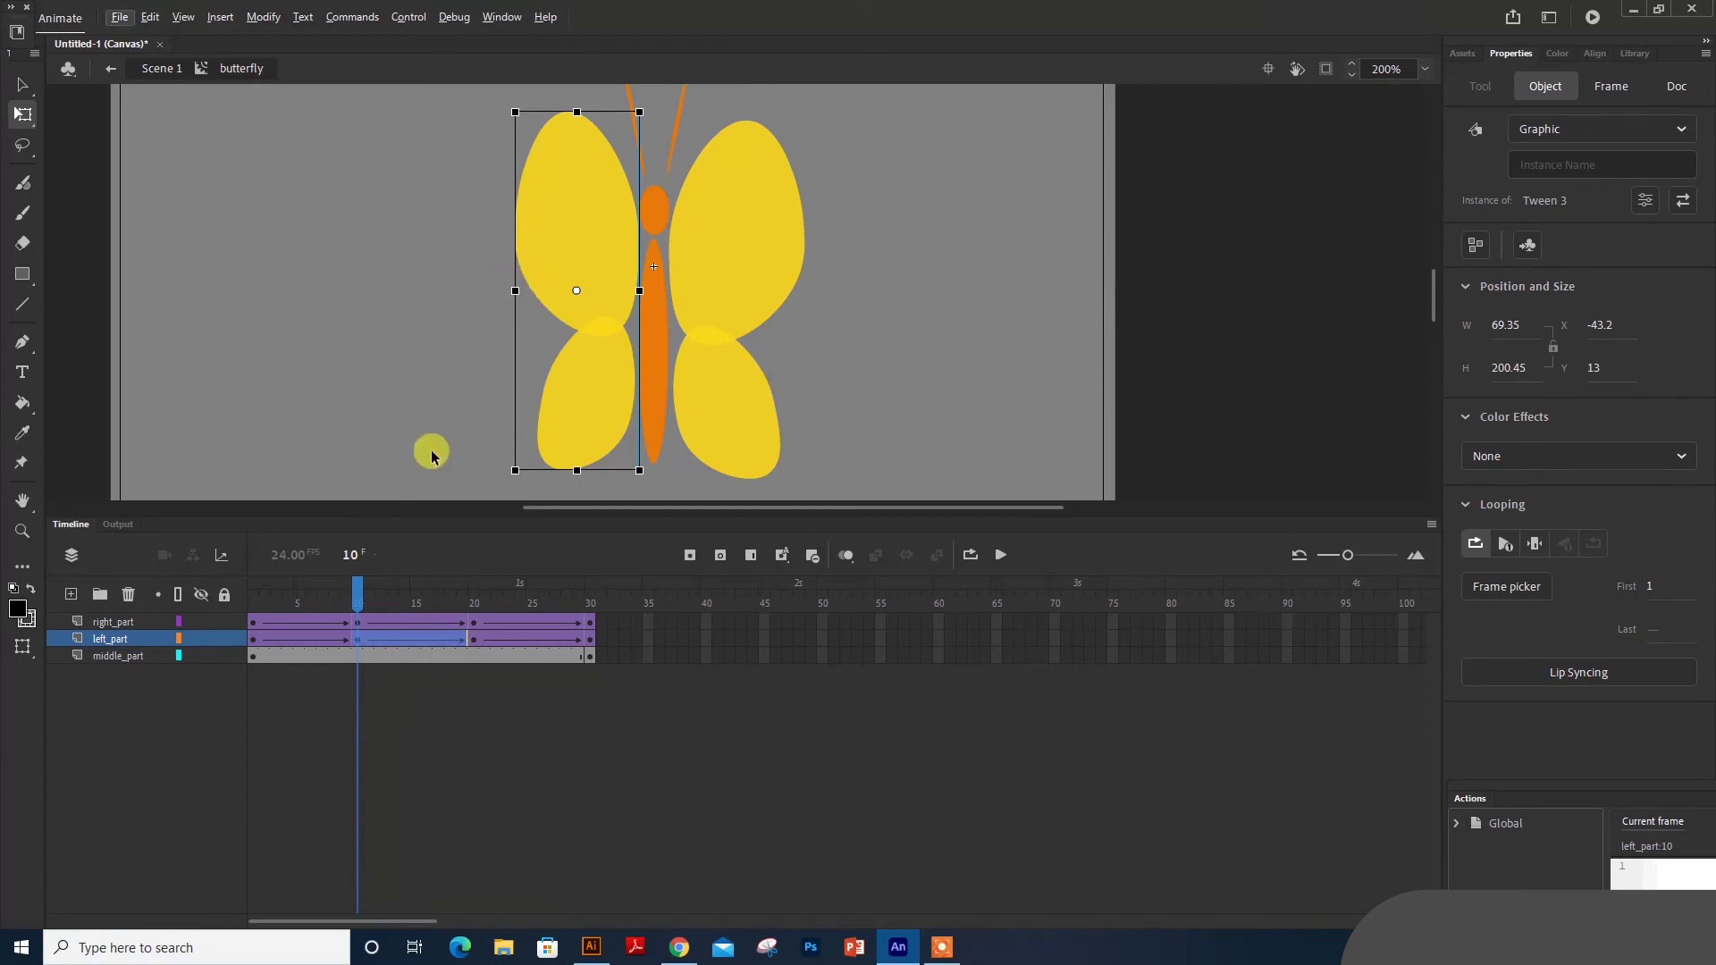
{"action": "left_click", "coordinate": [357, 621]}
{"action": "left_click", "coordinate": [357, 638]}
{"action": "left_click_drag", "start_coordinate": [524, 295], "coordinate": [501, 289]}
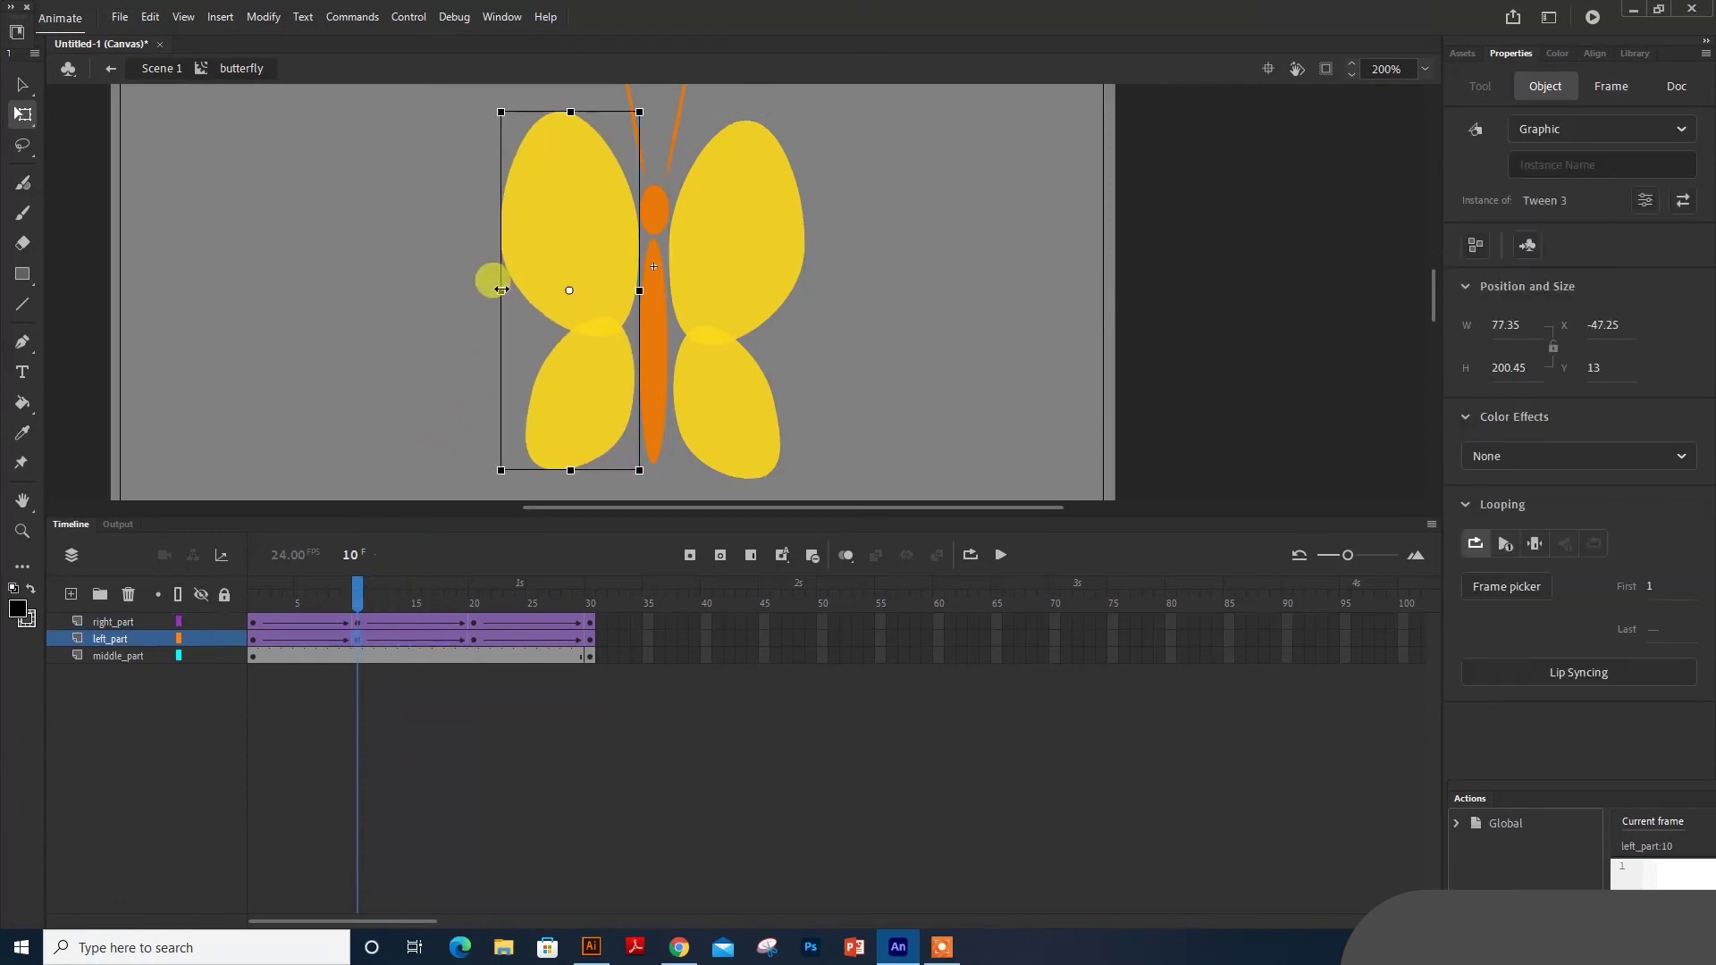
{"action": "left_click_drag", "start_coordinate": [349, 595], "coordinate": [200, 593]}
{"action": "key", "text": "Return"}
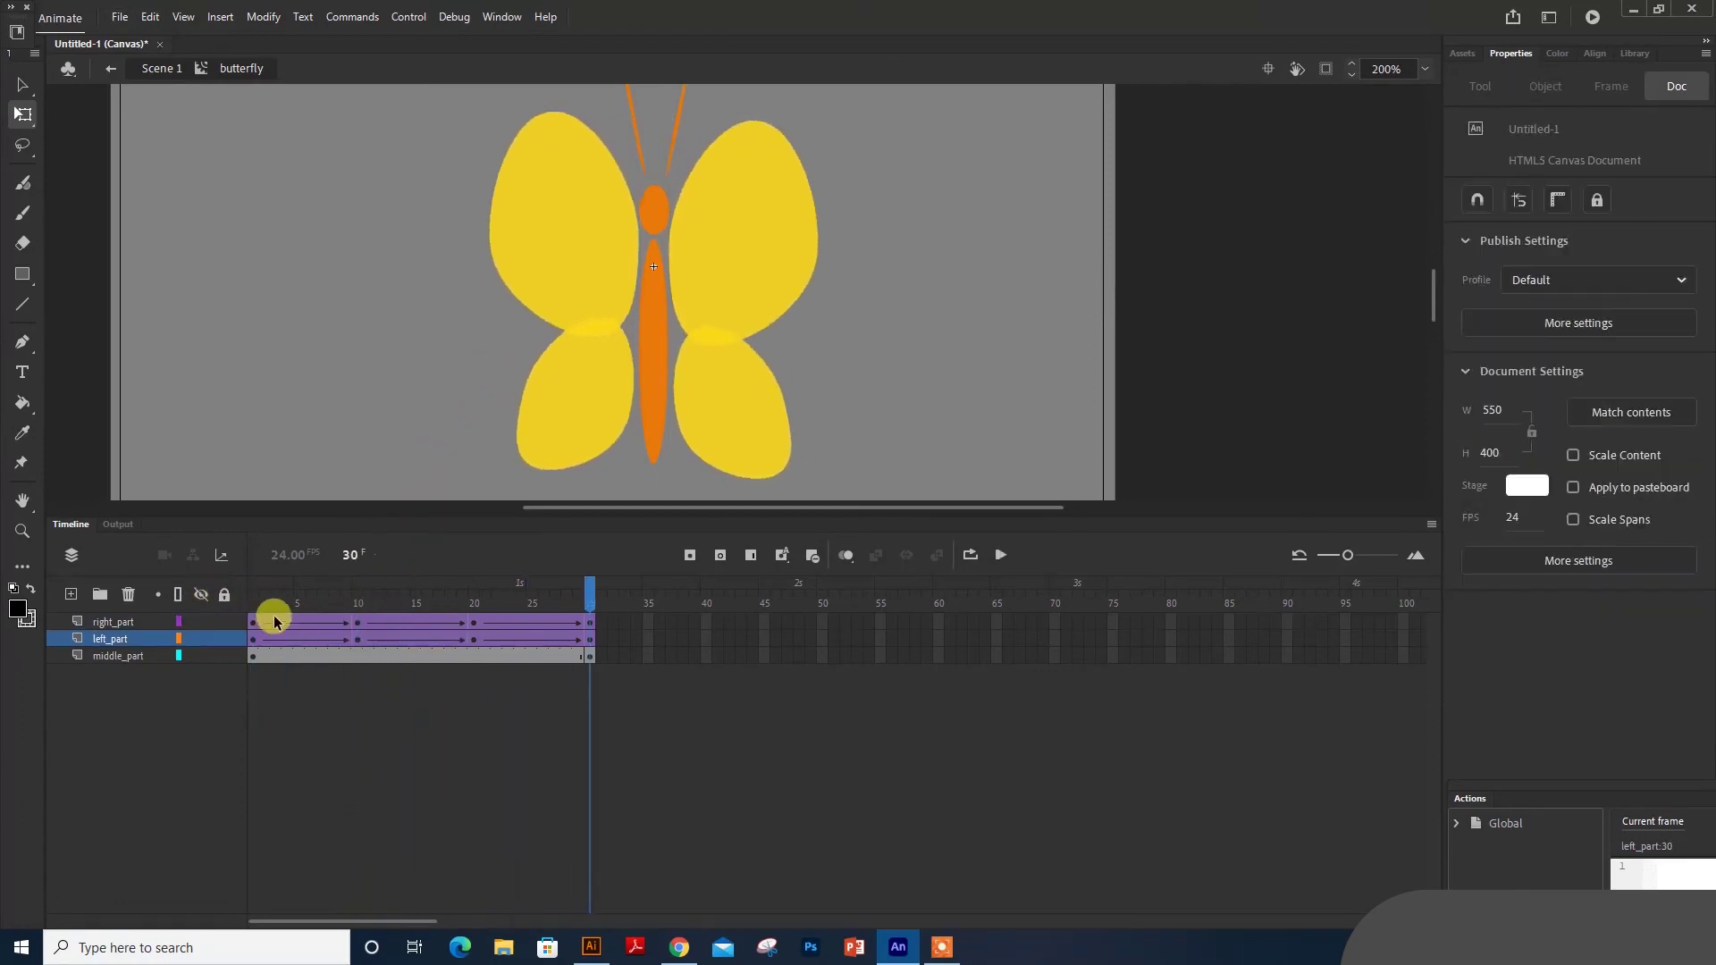
- Exit the butterfly symbol and return to Scene 1
{"action": "key", "text": "ctrl+s"}
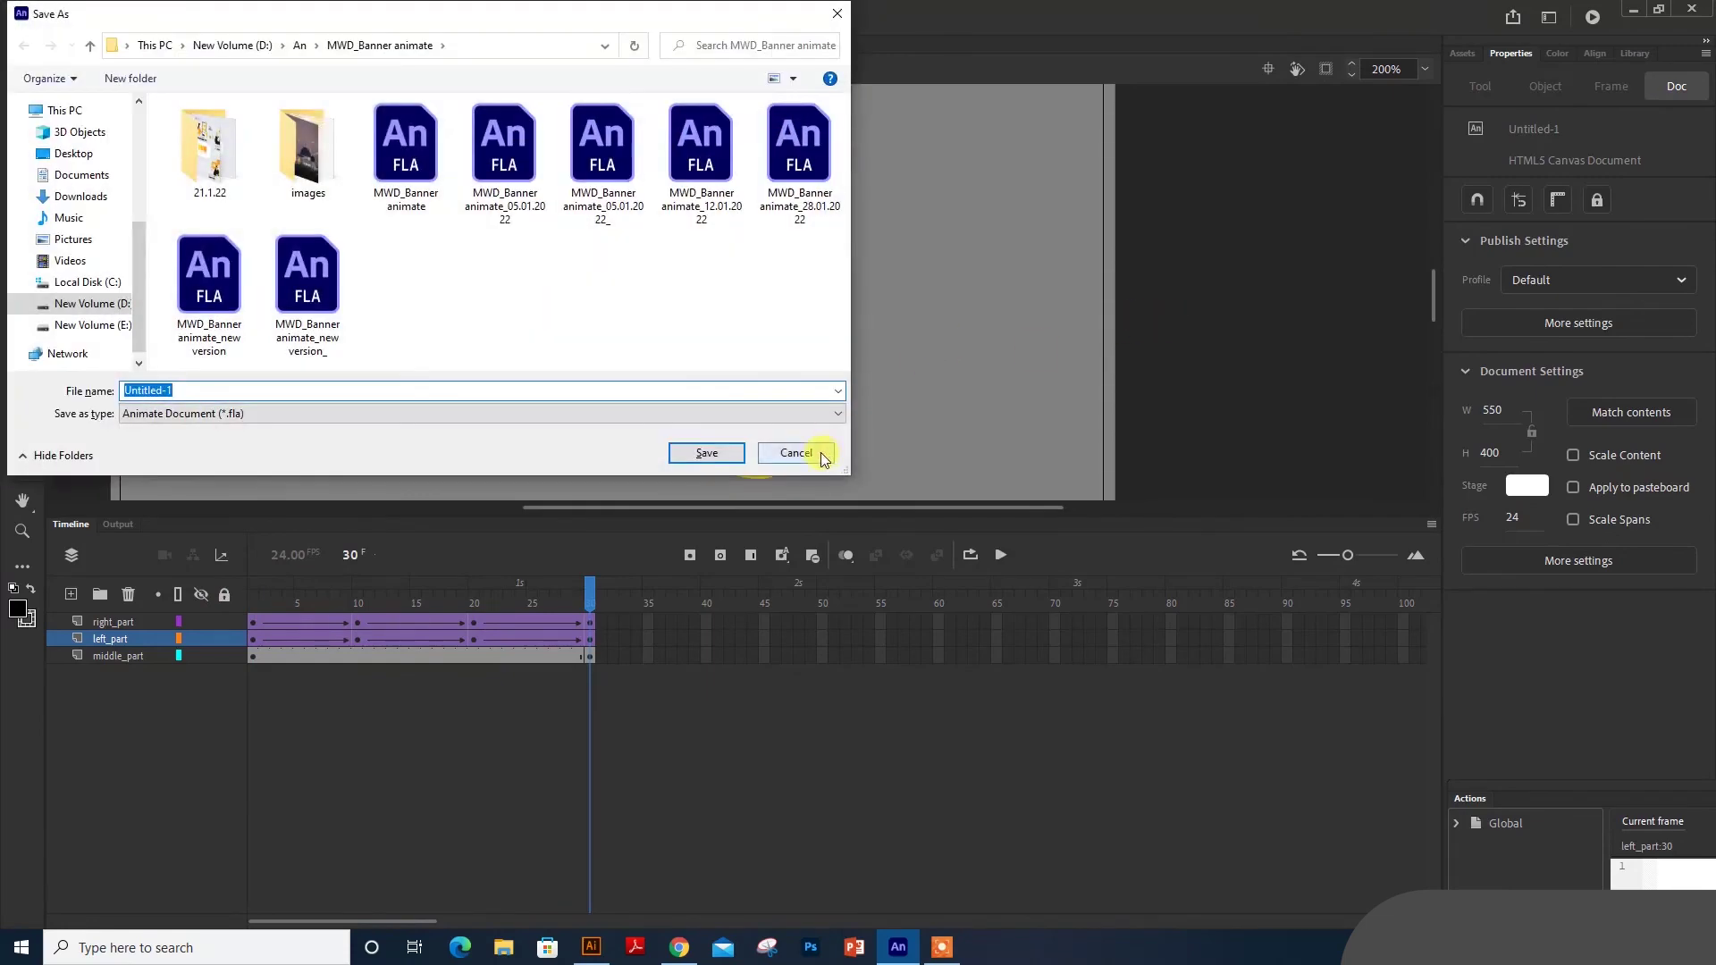
{"action": "left_click", "coordinate": [818, 450]}
{"action": "double_click", "coordinate": [1248, 406]}
{"action": "left_click", "coordinate": [1260, 379]}
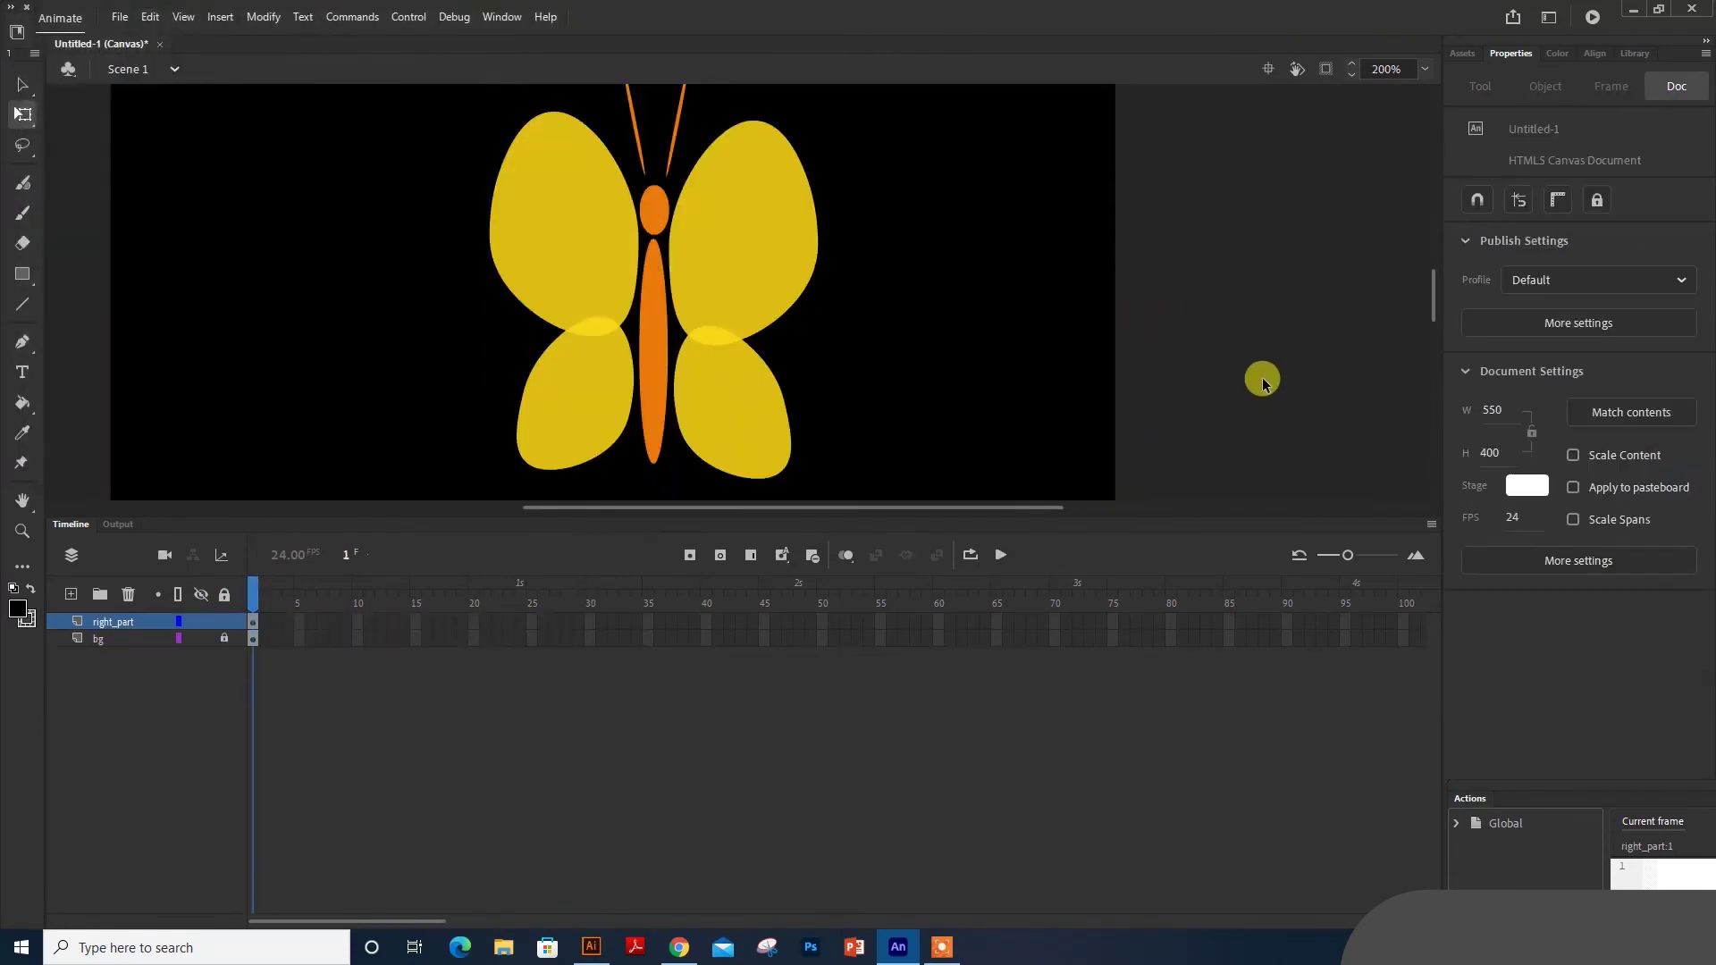
{"action": "key", "text": "ctrl+1"}
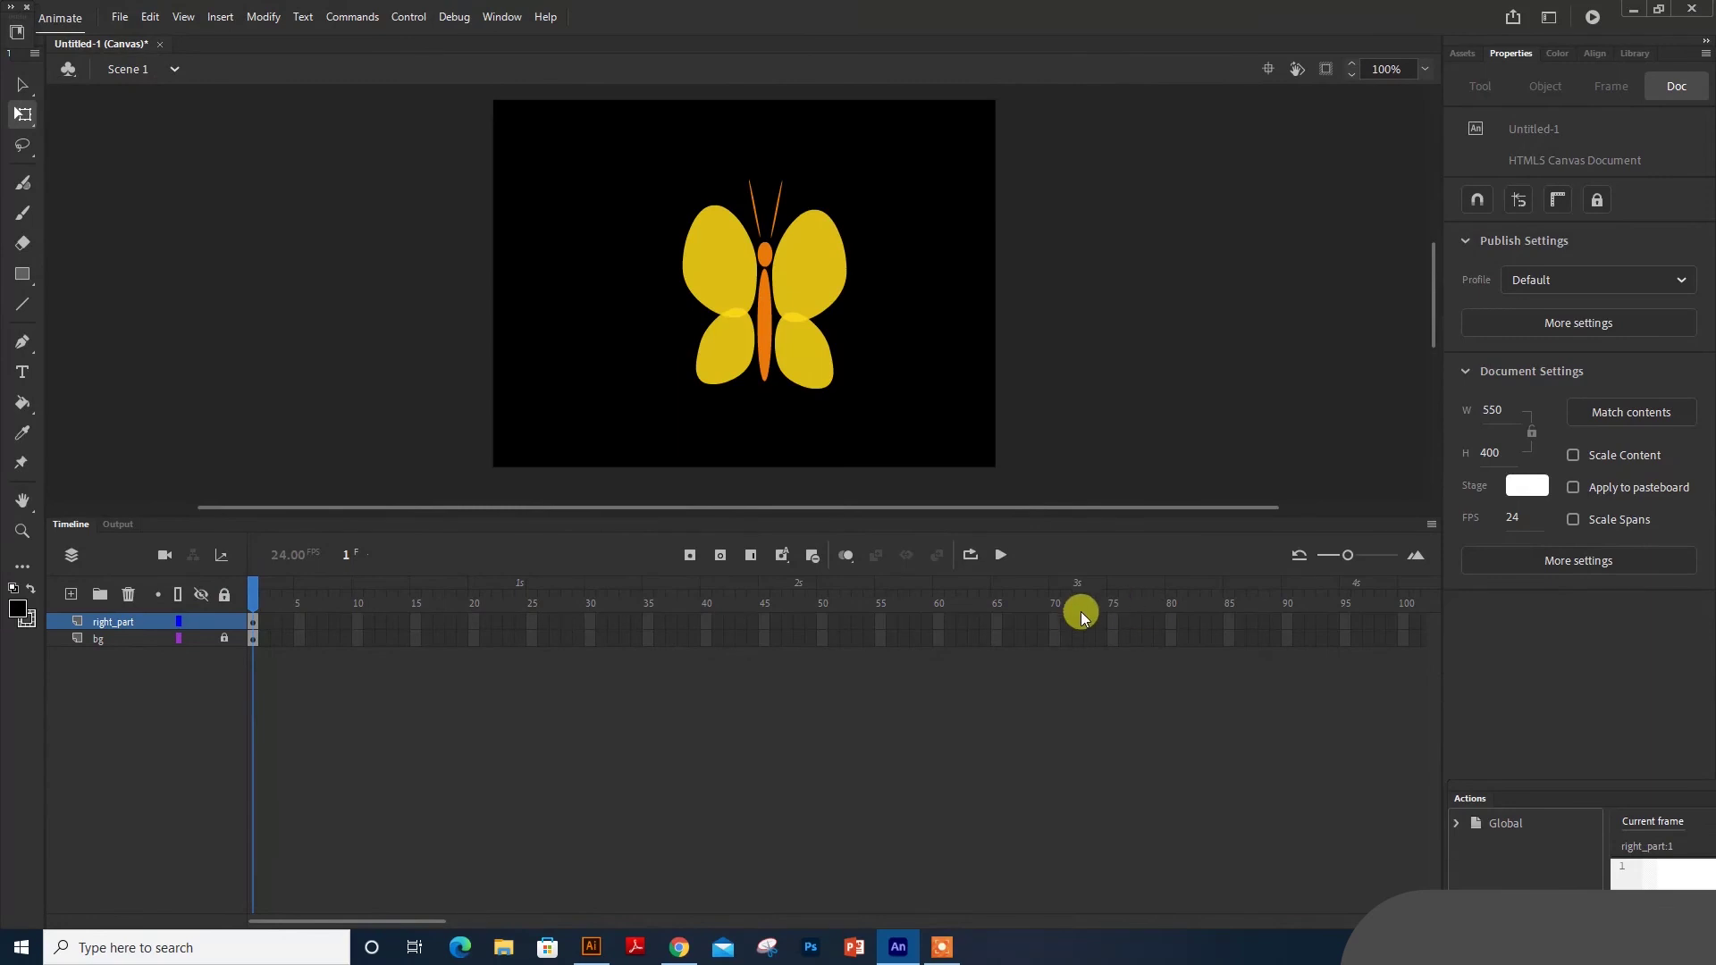
- Insert keyframes at frame 72 on the right_part and bg layers and create a classic tween on right_part
{"action": "right_click", "coordinate": [1077, 638]}
{"action": "left_click", "coordinate": [1148, 249]}
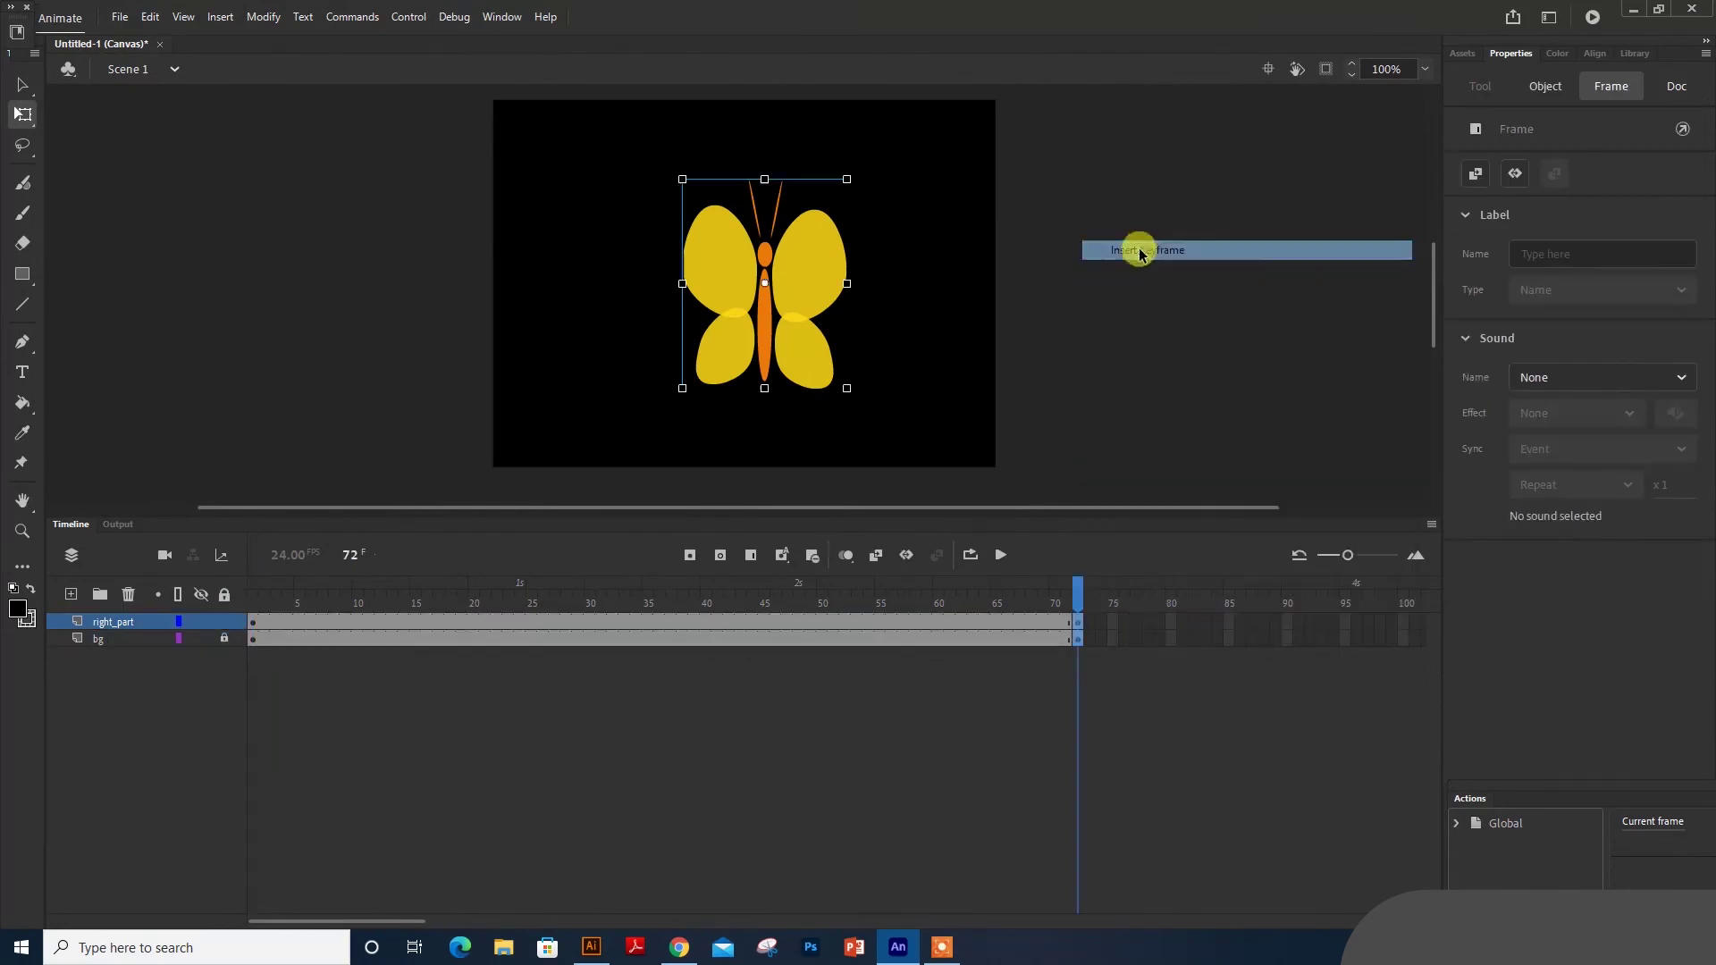
{"action": "left_click", "coordinate": [253, 623]}
{"action": "right_click", "coordinate": [253, 622]}
{"action": "left_click", "coordinate": [356, 100]}
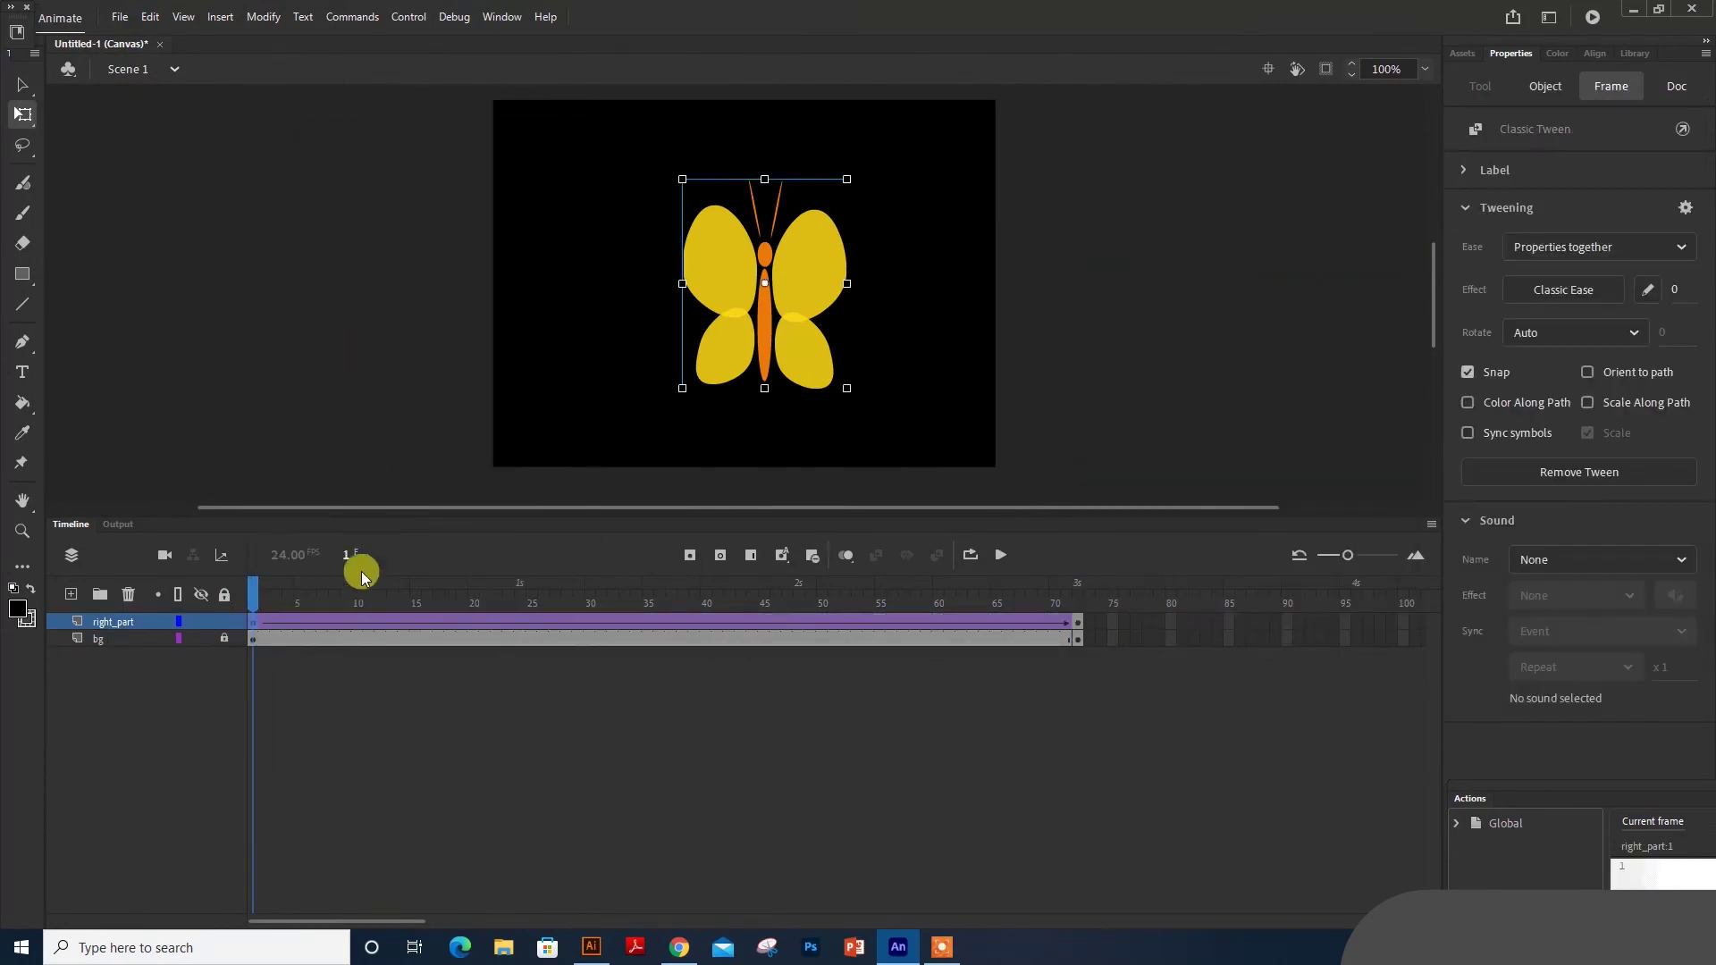
- Insert a keyframe at frame 30 within the right_part classic tween
{"action": "left_click", "coordinate": [589, 617]}
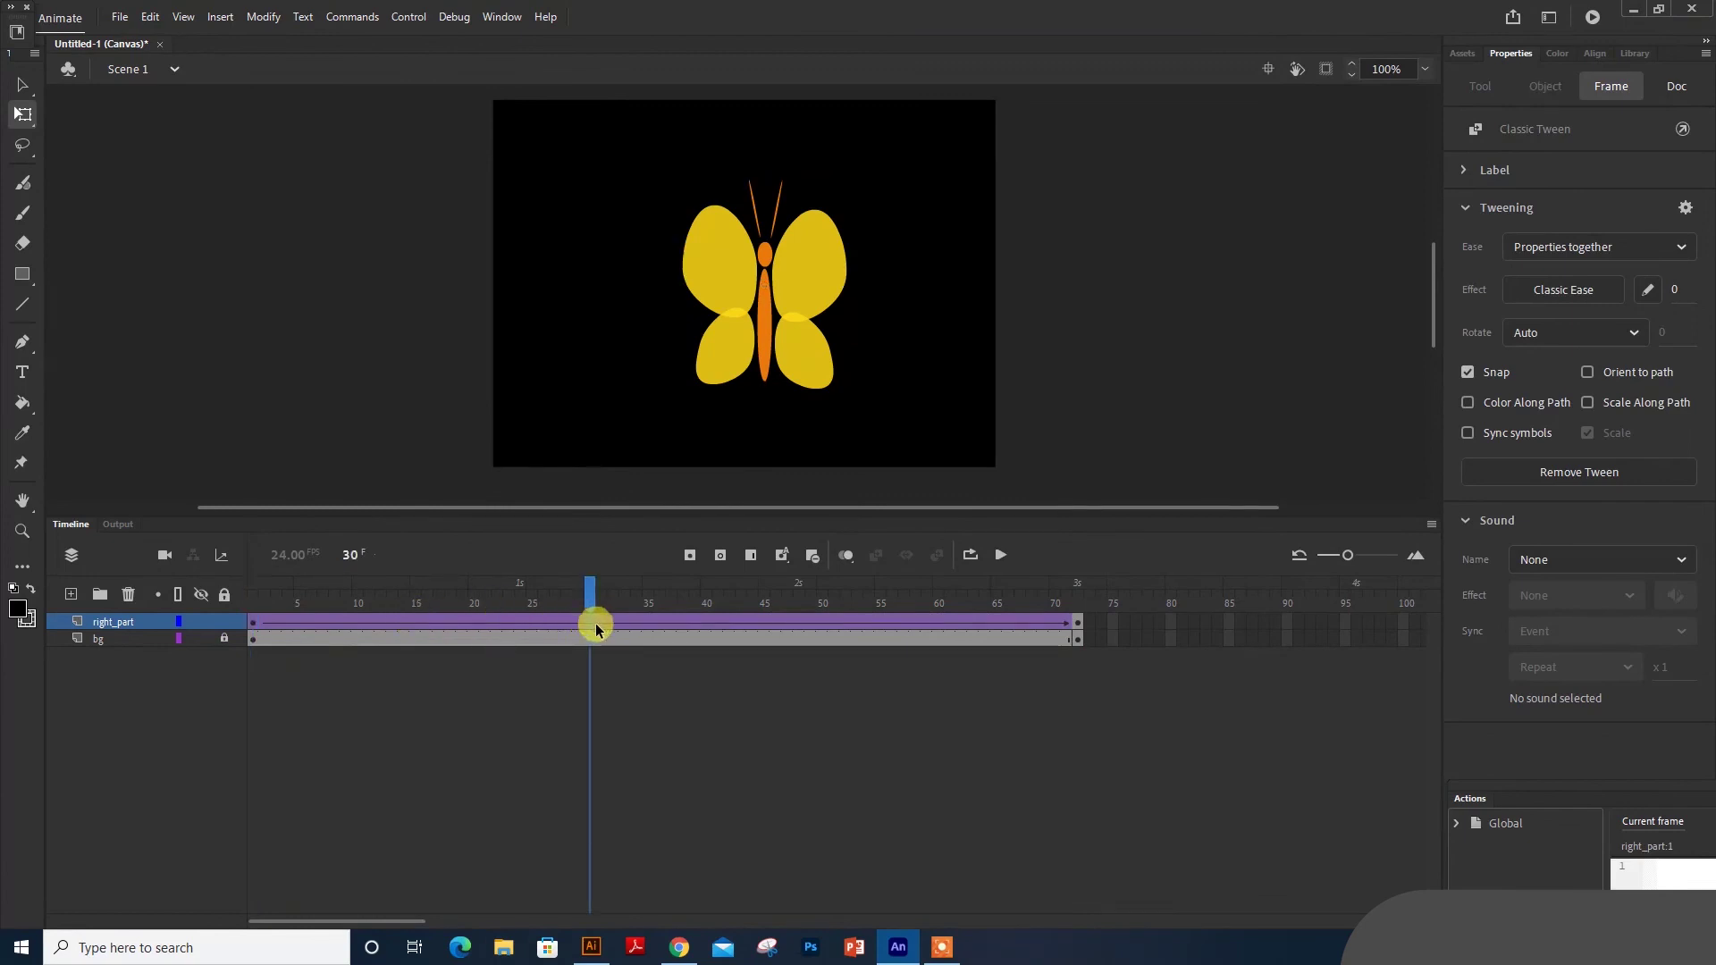
{"action": "right_click", "coordinate": [595, 625]}
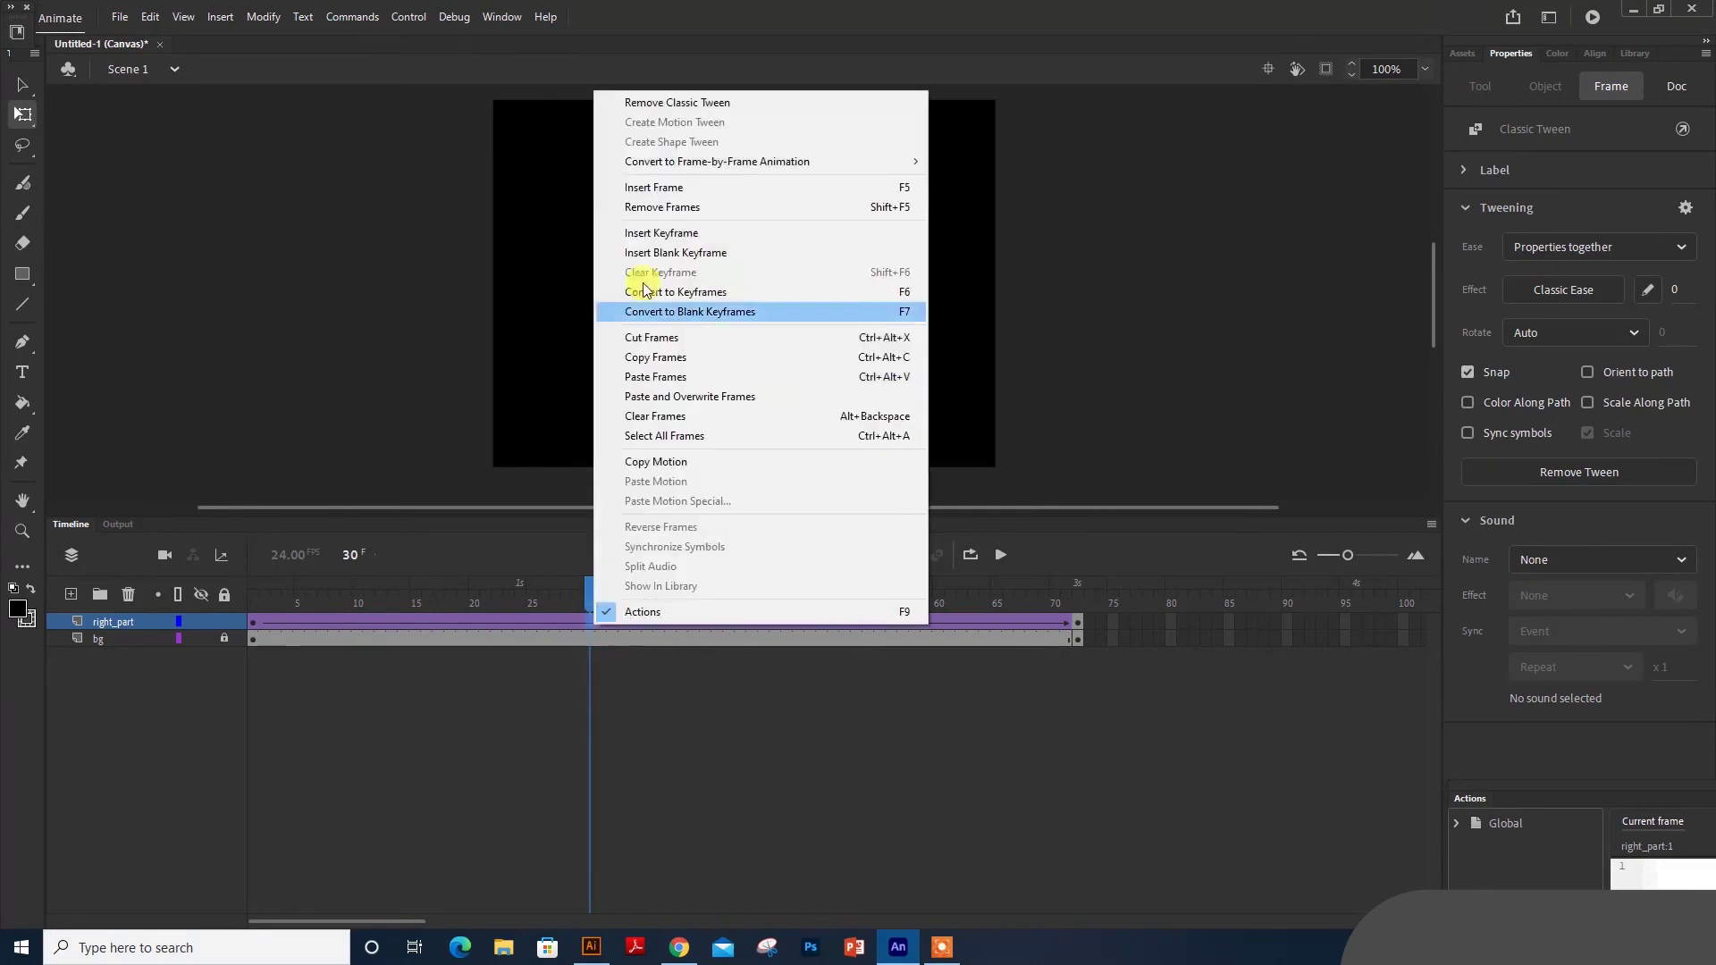
{"action": "left_click", "coordinate": [651, 233]}
- Shrink the butterfly slightly at frame 1 and move it down below the stage
{"action": "left_click", "coordinate": [274, 609]}
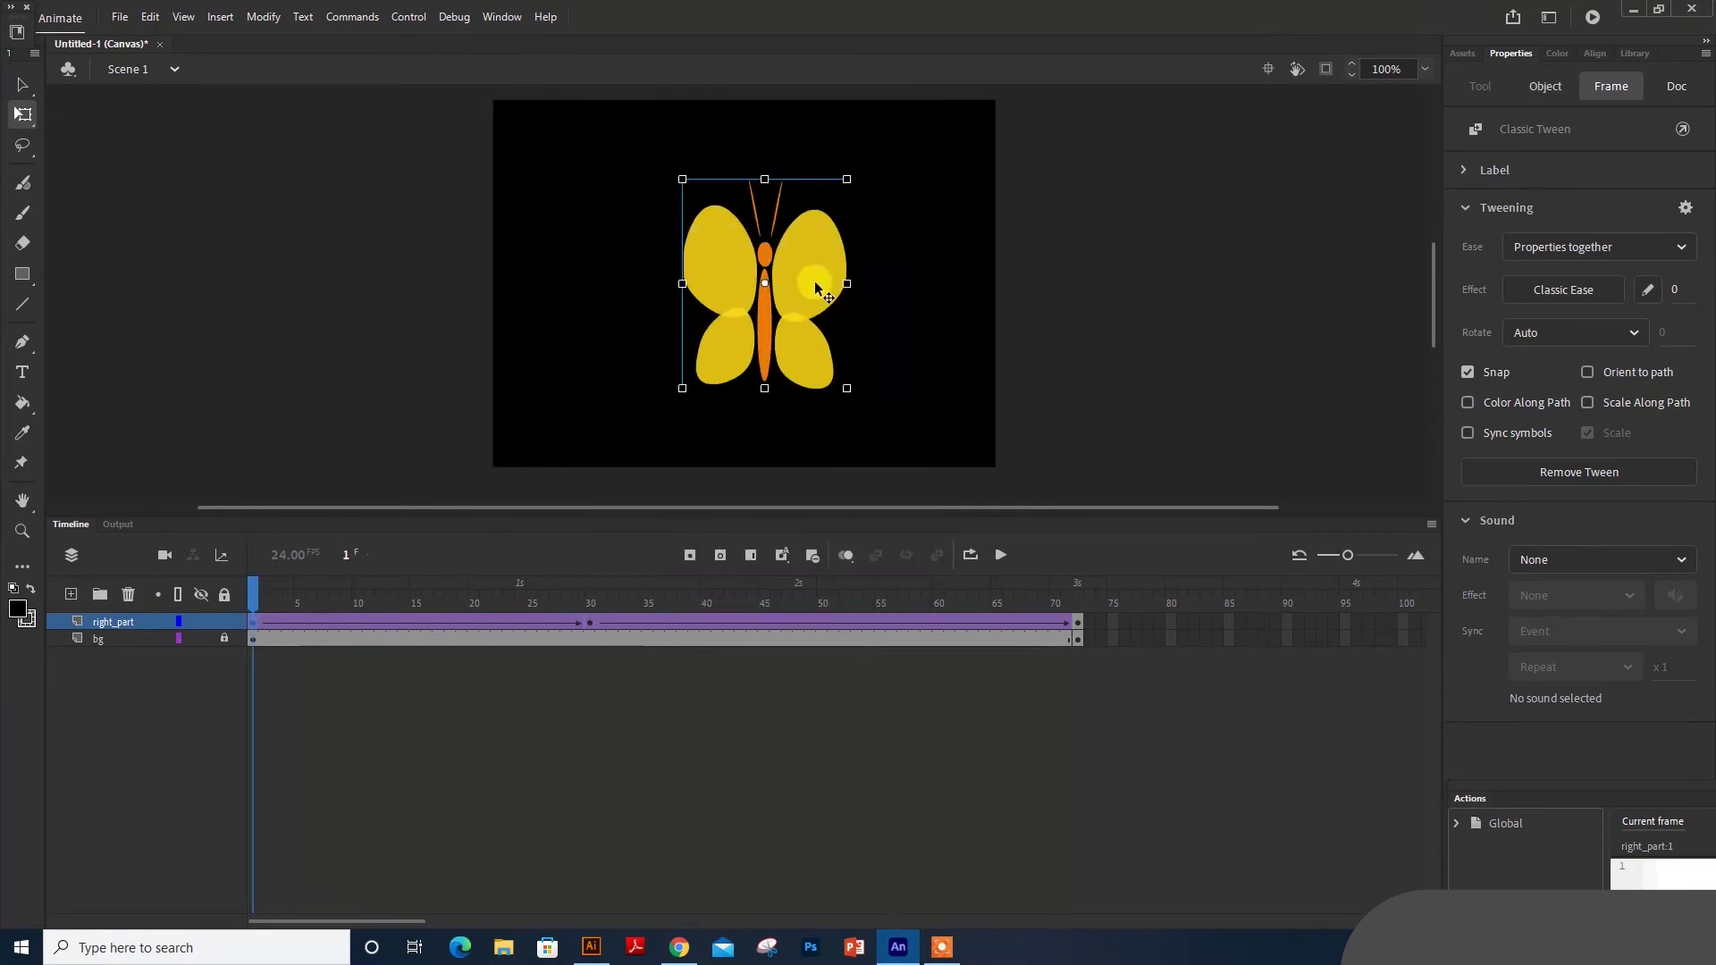
{"action": "left_click_drag", "start_coordinate": [847, 178], "coordinate": [823, 210]}
{"action": "left_click_drag", "start_coordinate": [791, 276], "coordinate": [791, 559]}
- Apply Quart Ease In Out to the right_part tween between frames 1 and 30
{"action": "left_click", "coordinate": [588, 621]}
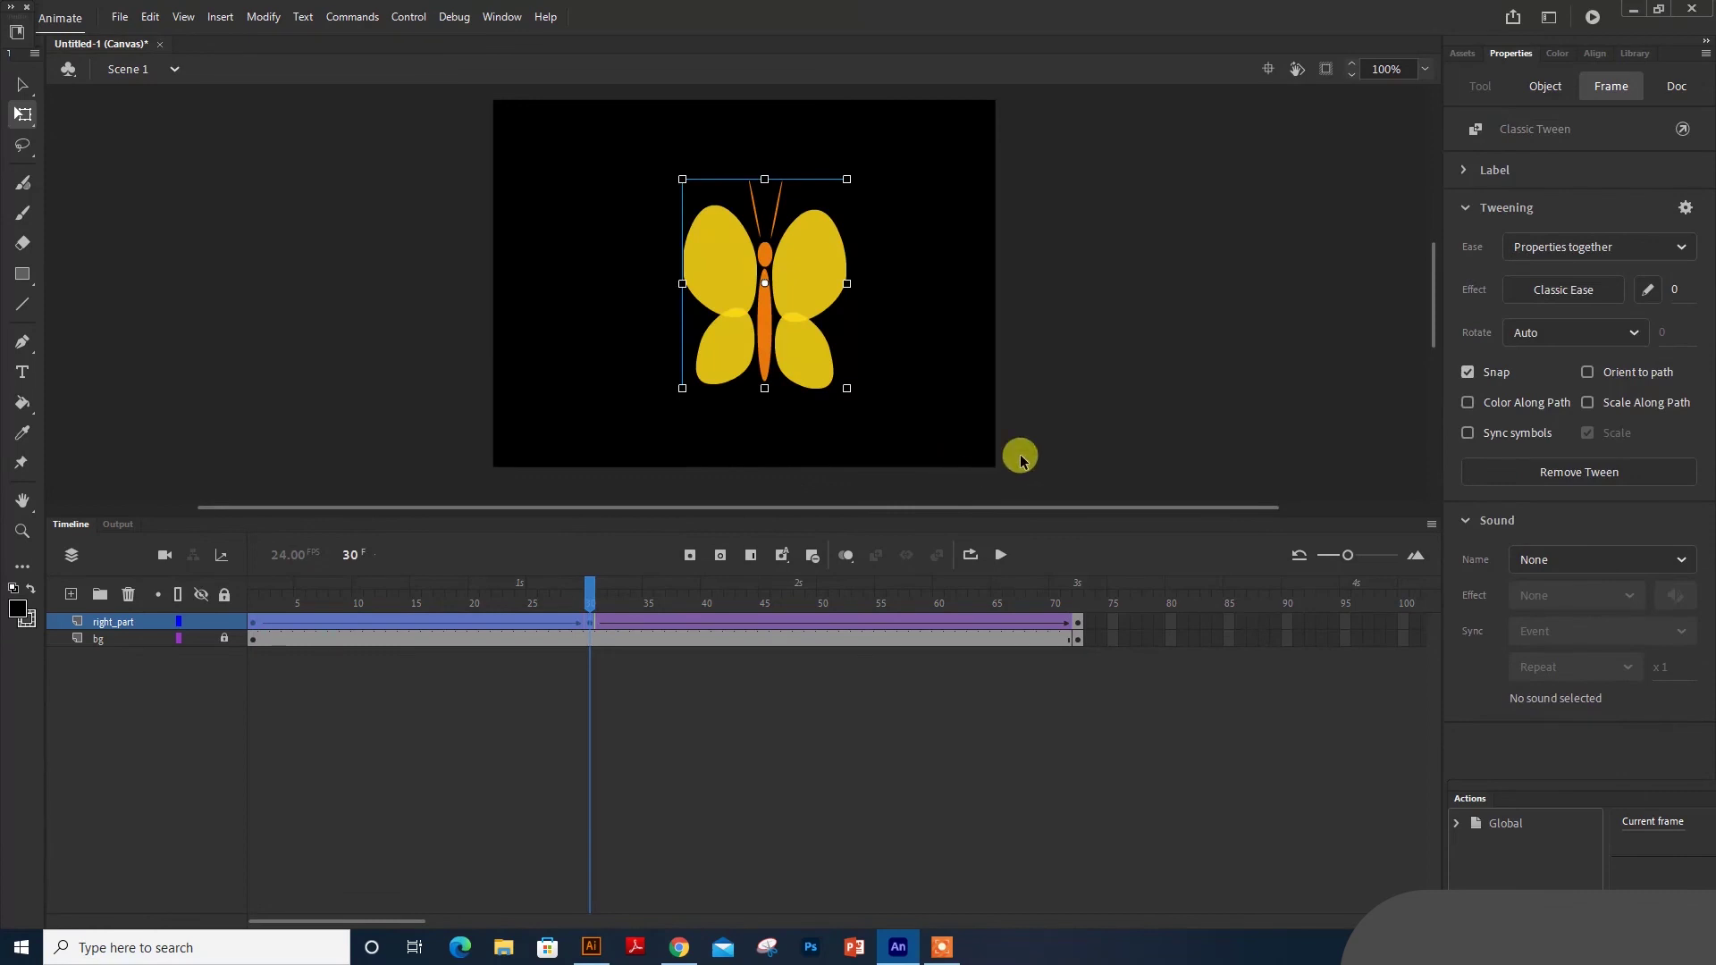
{"action": "left_click", "coordinate": [1563, 290]}
{"action": "mouse_move", "coordinate": [1152, 447]}
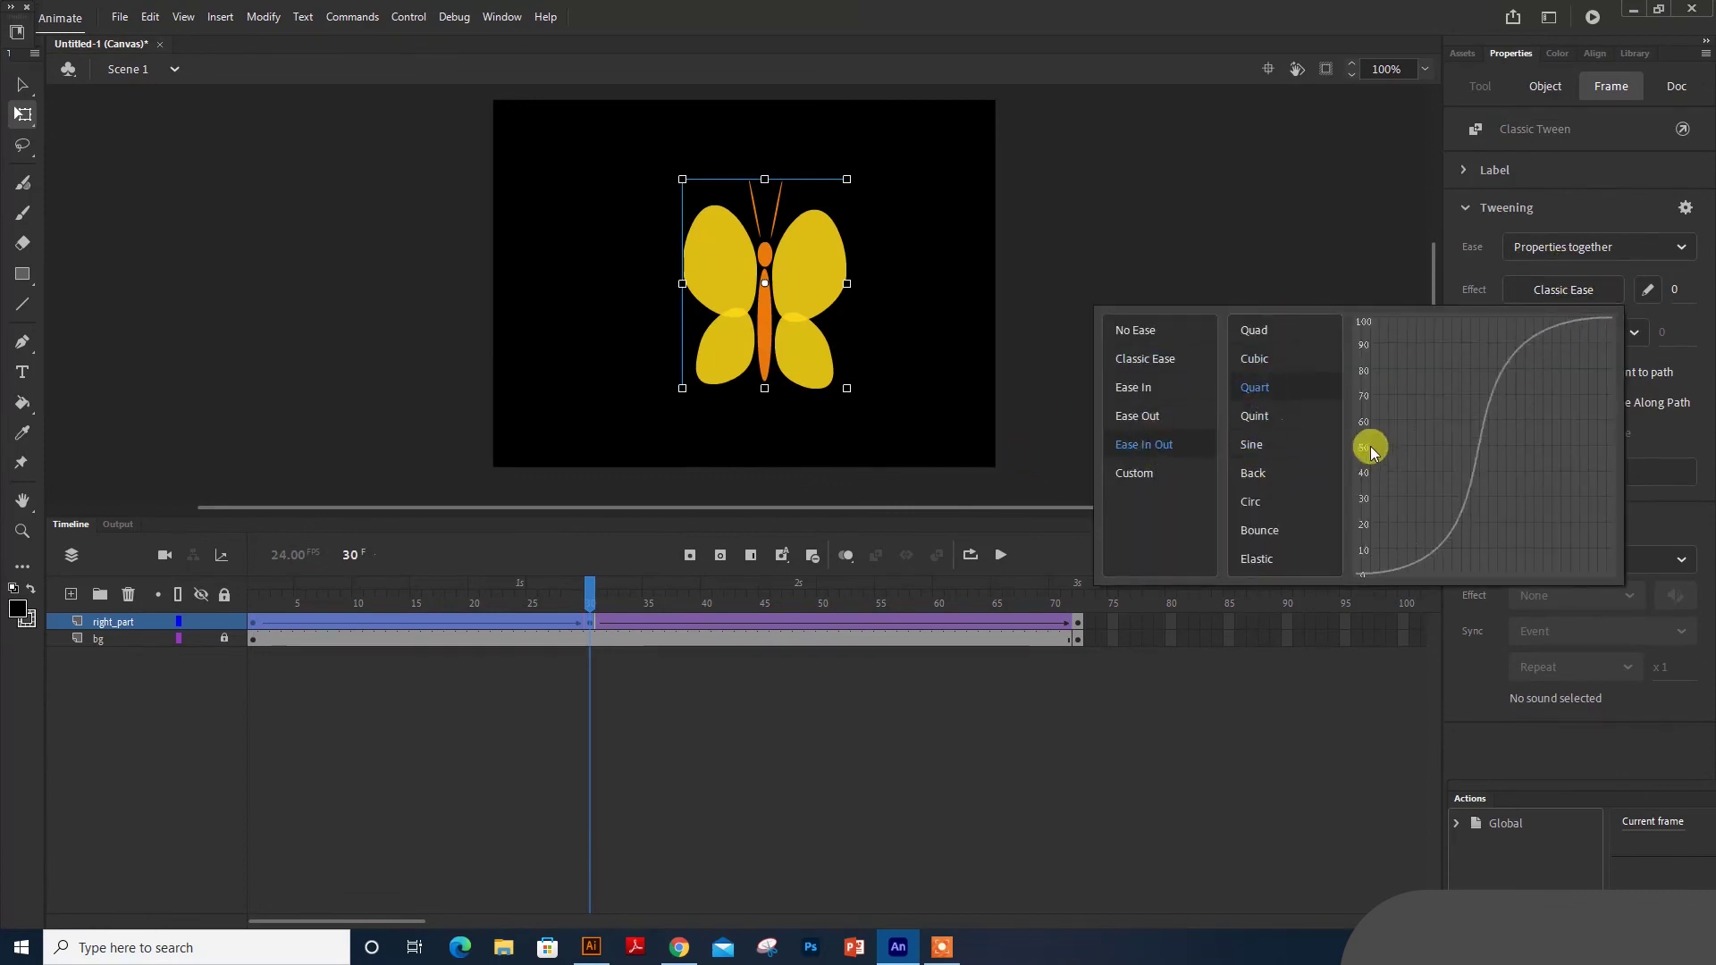
{"action": "left_click", "coordinate": [1254, 387]}
- Play the Scene 1 animation and test the movie
{"action": "key", "text": "Return"}
{"action": "left_click", "coordinate": [407, 17]}
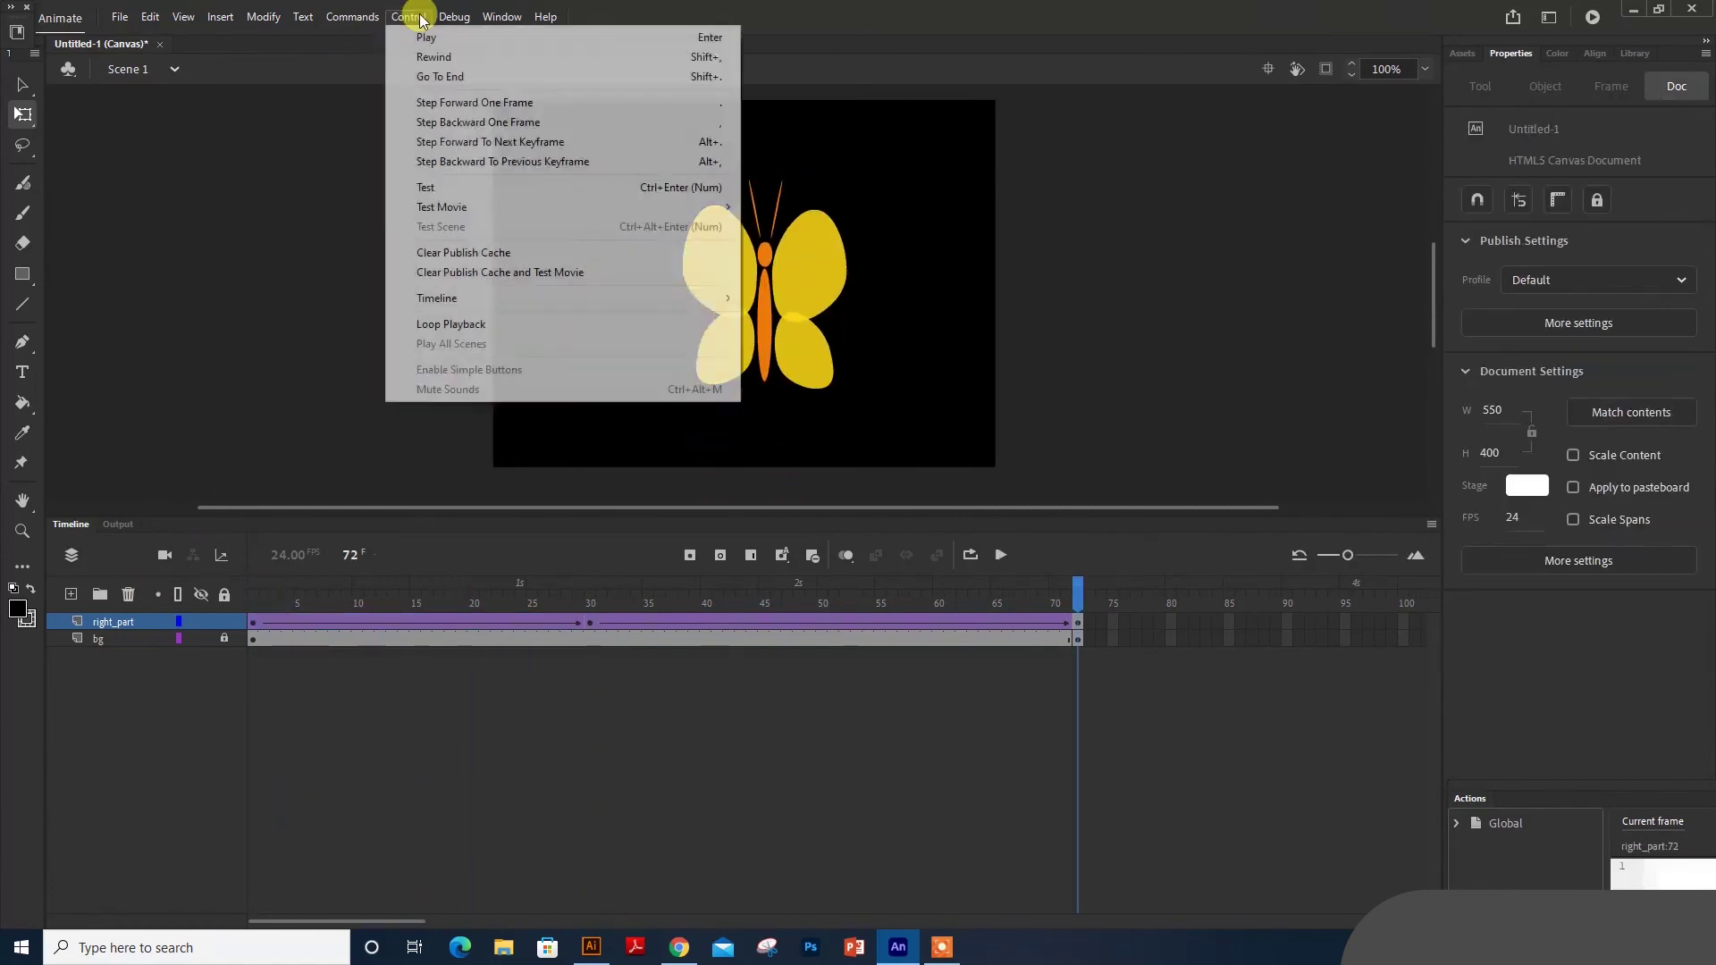
{"action": "left_click", "coordinate": [426, 188]}
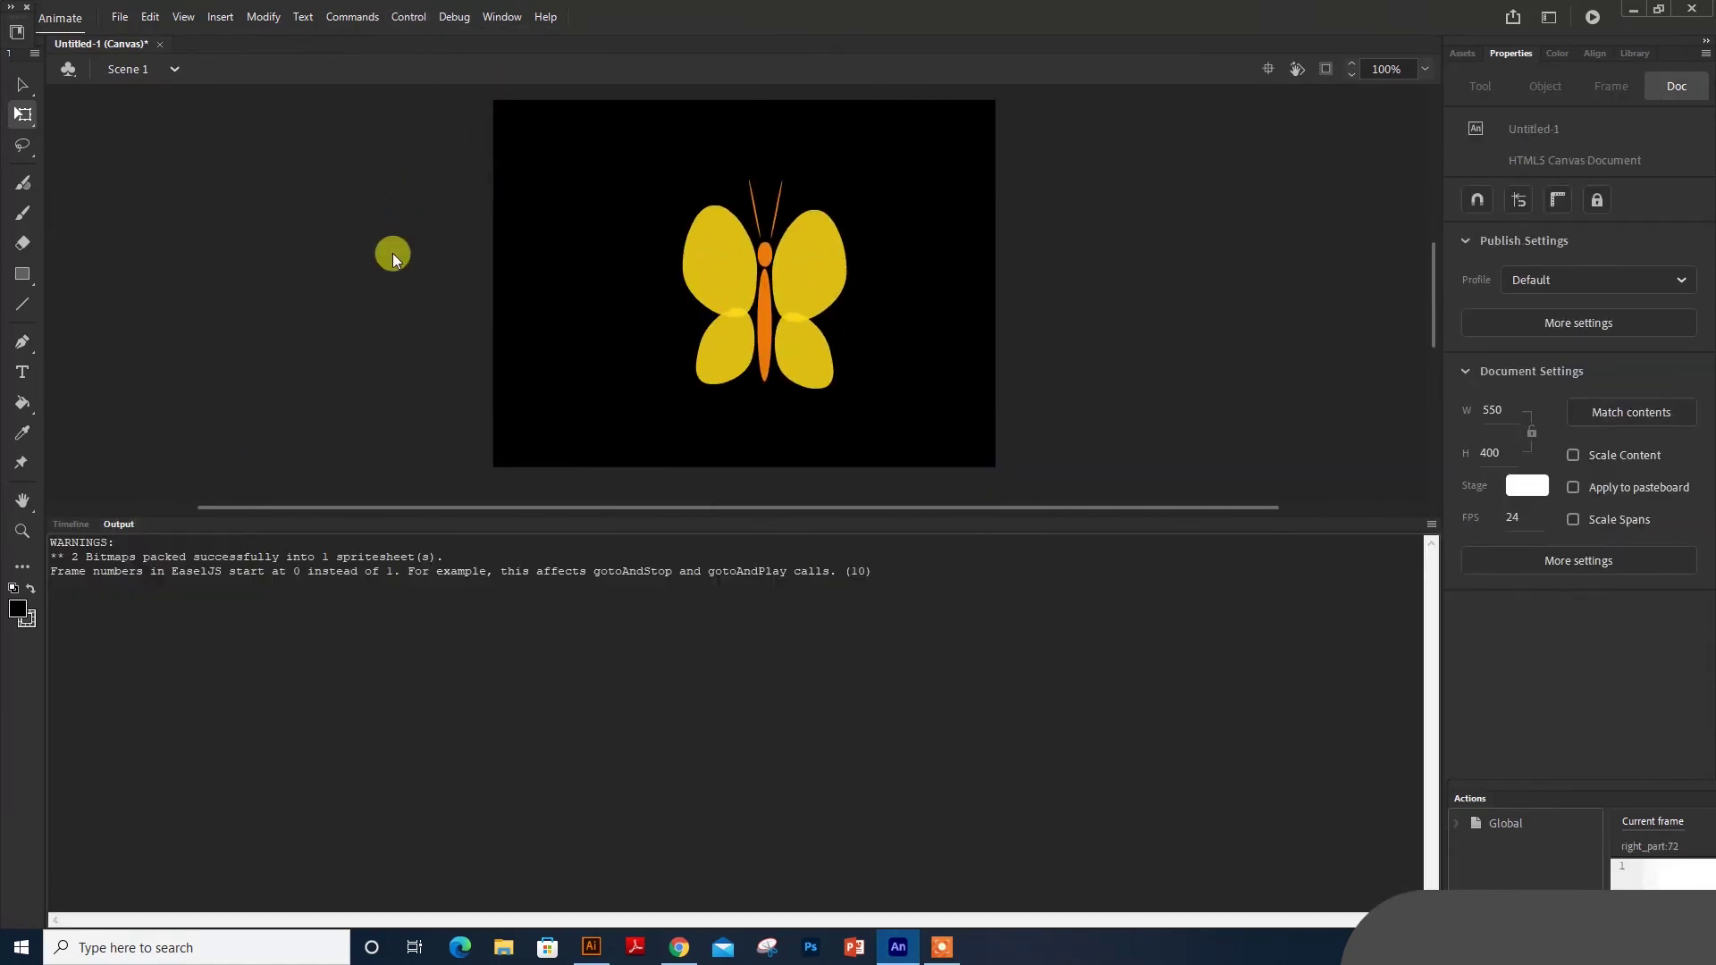